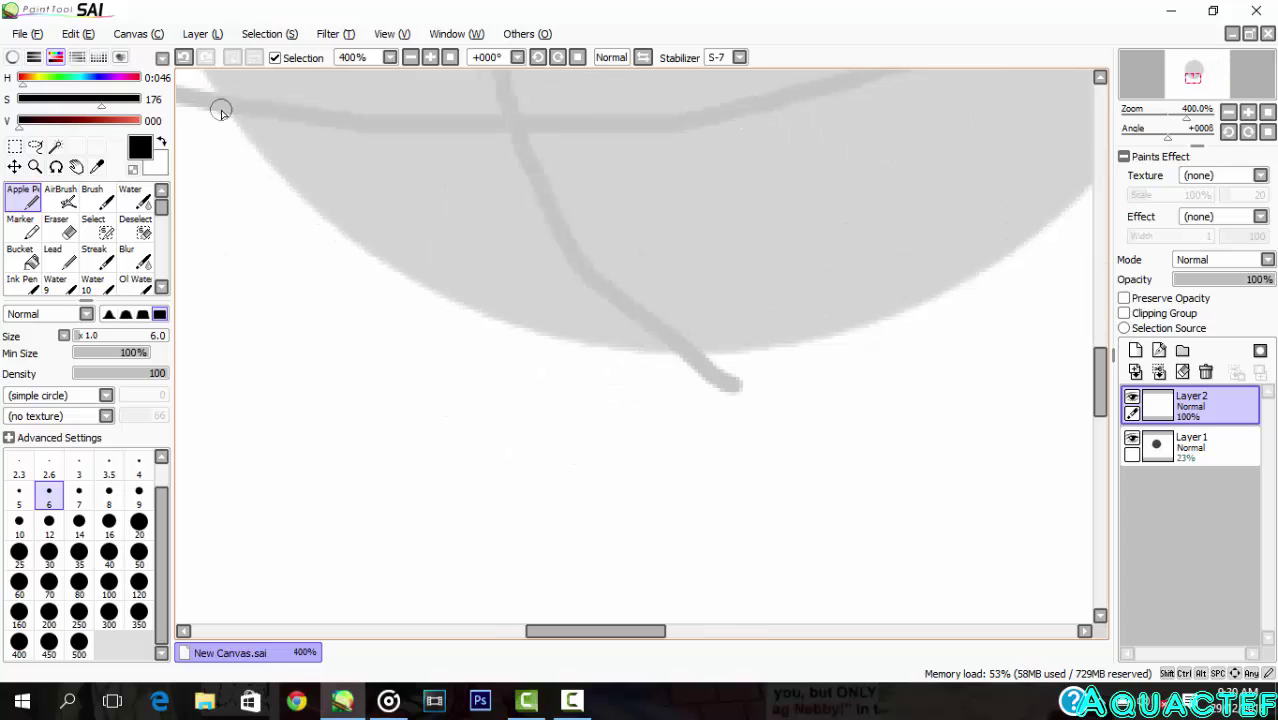
# Step: Draw the jaw line in black from the left cheek around under the head circle and up to the right cheek
pyautogui.moveTo(225, 106)
pyautogui.mouseDown()
pyautogui.moveTo(265, 152)
pyautogui.moveTo(312, 289)
pyautogui.moveTo(470, 357)
pyautogui.moveTo(688, 367)
pyautogui.mouseUp()
pyautogui.scroll(-3, 695, 362)
pyautogui.scroll(2, 761, 310)
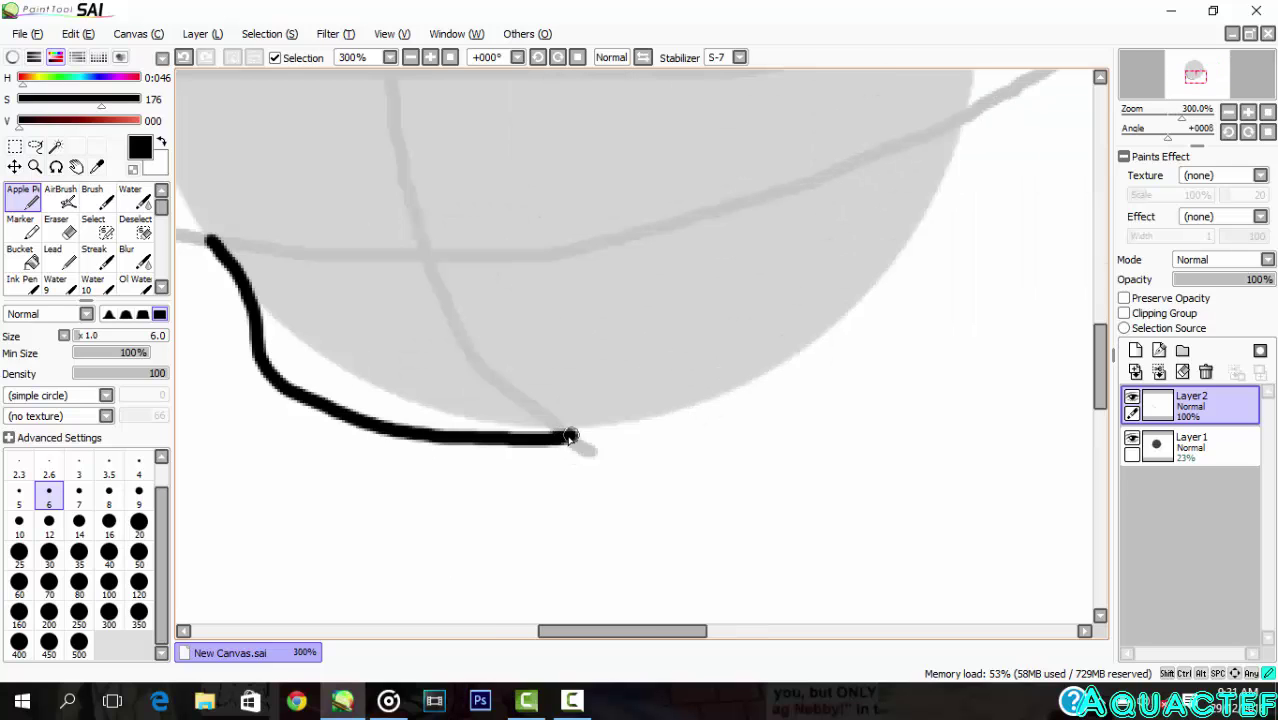
pyautogui.moveTo(570, 437)
pyautogui.mouseDown()
pyautogui.moveTo(725, 381)
pyautogui.moveTo(876, 305)
pyautogui.mouseUp()
pyautogui.scroll(-3, 720, 250)
pyautogui.scroll(4, 595, 187)
pyautogui.moveTo(514, 563)
pyautogui.mouseDown()
pyautogui.moveTo(477, 486)
pyautogui.moveTo(432, 165)
pyautogui.mouseUp()
pyautogui.scroll(-5, 448, 162)
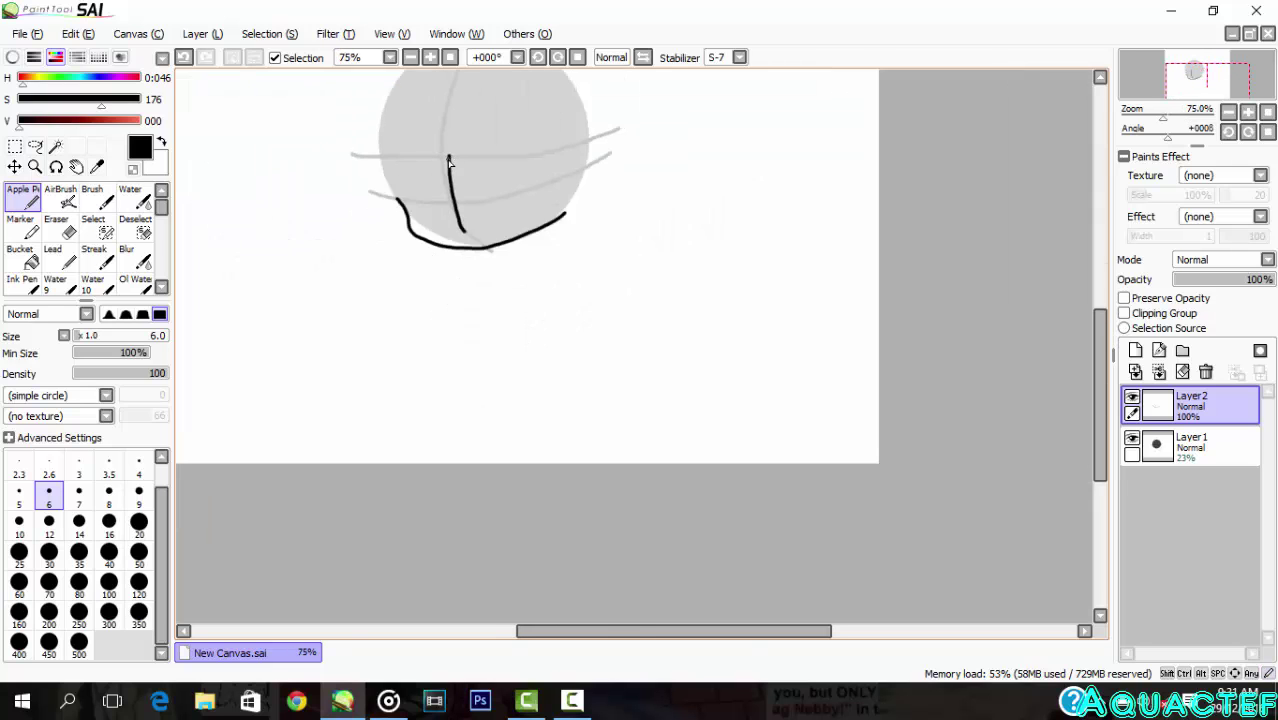
# Step: Draw a small nose dot and a curved mouth just above the chin, beside the vertical guideline
pyautogui.scroll(5, 459, 300)
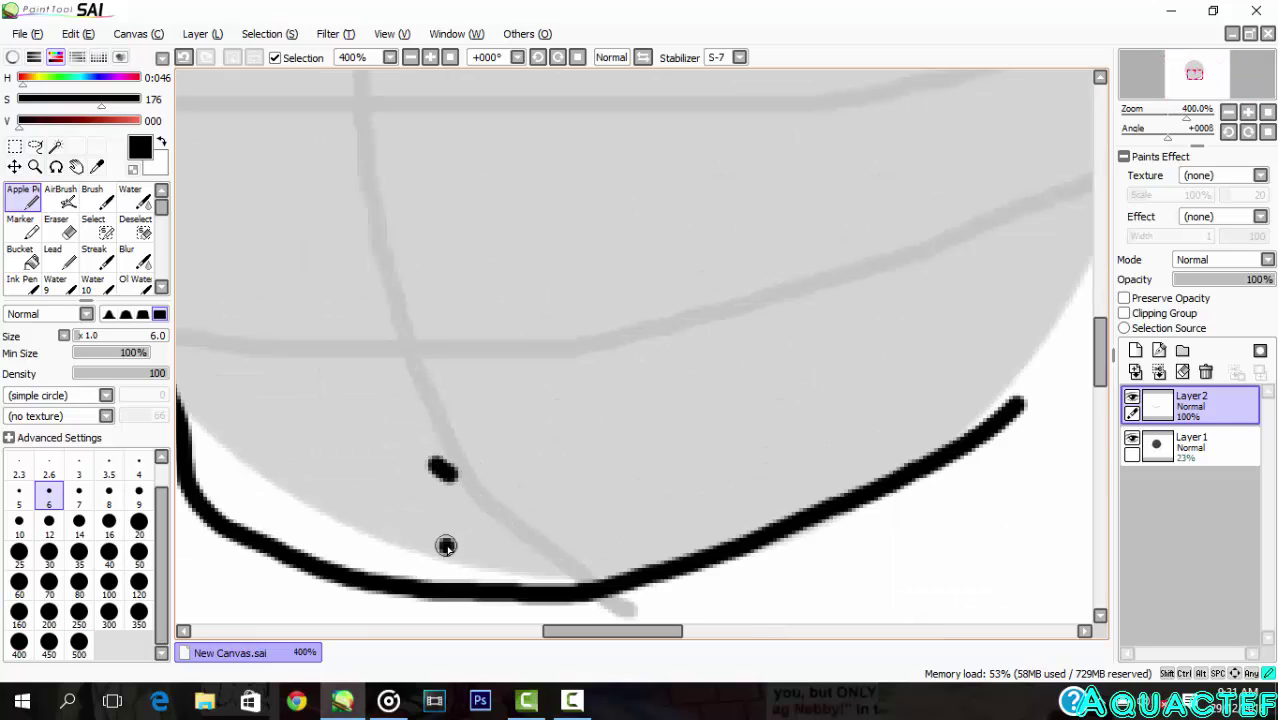
pyautogui.moveTo(446, 546)
pyautogui.mouseDown()
pyautogui.moveTo(582, 495)
pyautogui.moveTo(605, 528)
pyautogui.mouseUp()
pyautogui.hotkey('ctrl', 'z')
pyautogui.moveTo(435, 512)
pyautogui.mouseDown()
pyautogui.moveTo(578, 449)
pyautogui.moveTo(660, 489)
pyautogui.mouseUp()
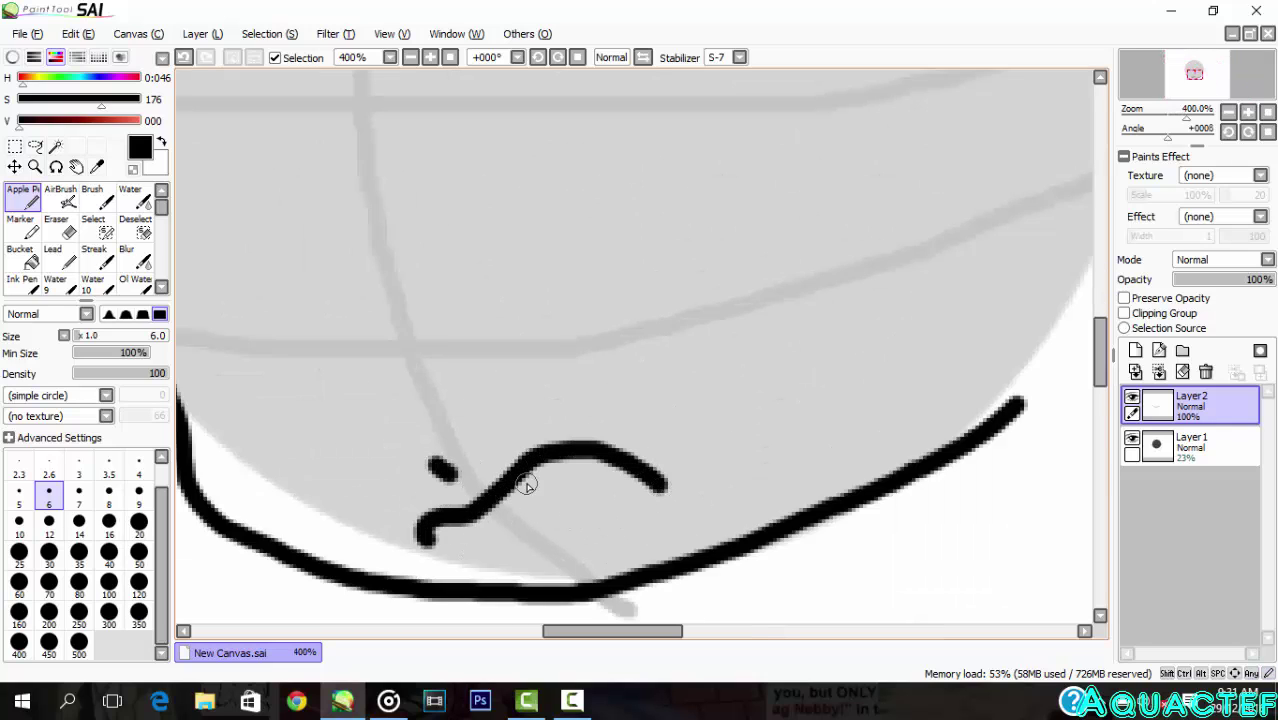
pyautogui.hotkey('ctrl', 'z')
# Step: Outline the larger eye right of the vertical guideline, add a lash wedge on its outer side, and fill the wedge black
pyautogui.scroll(-3, 505, 525)
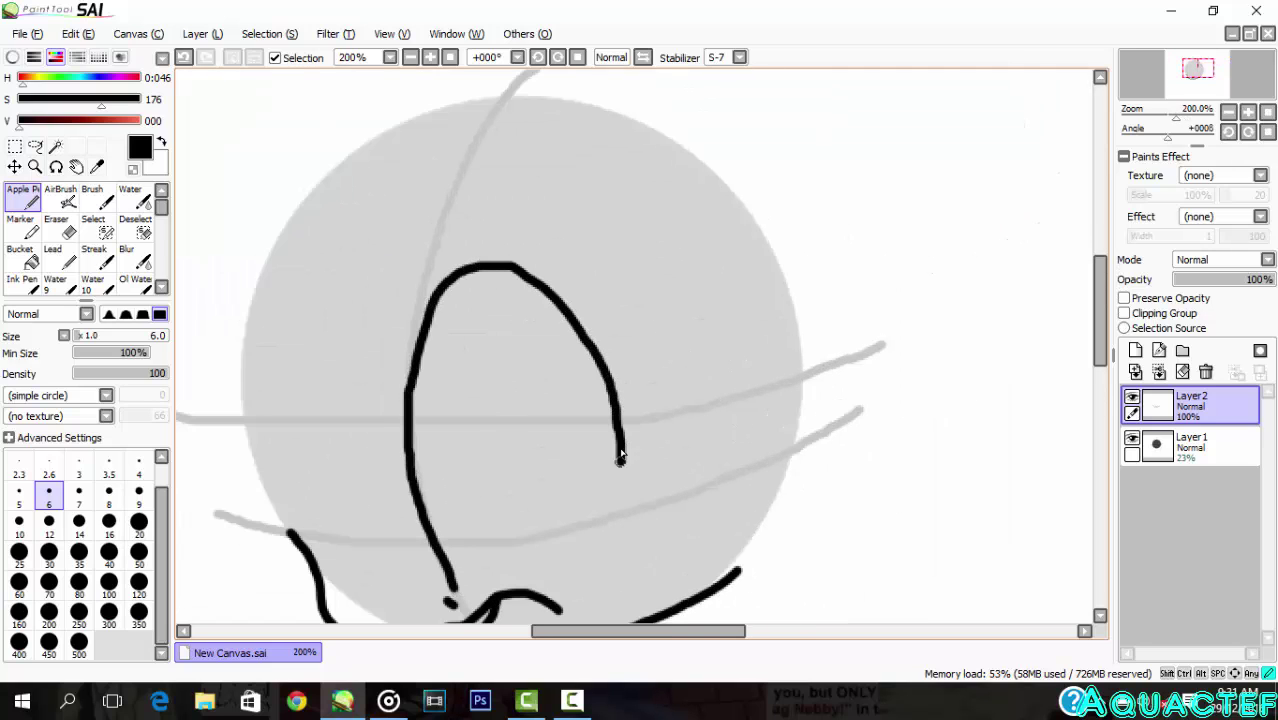
pyautogui.click(24, 256)
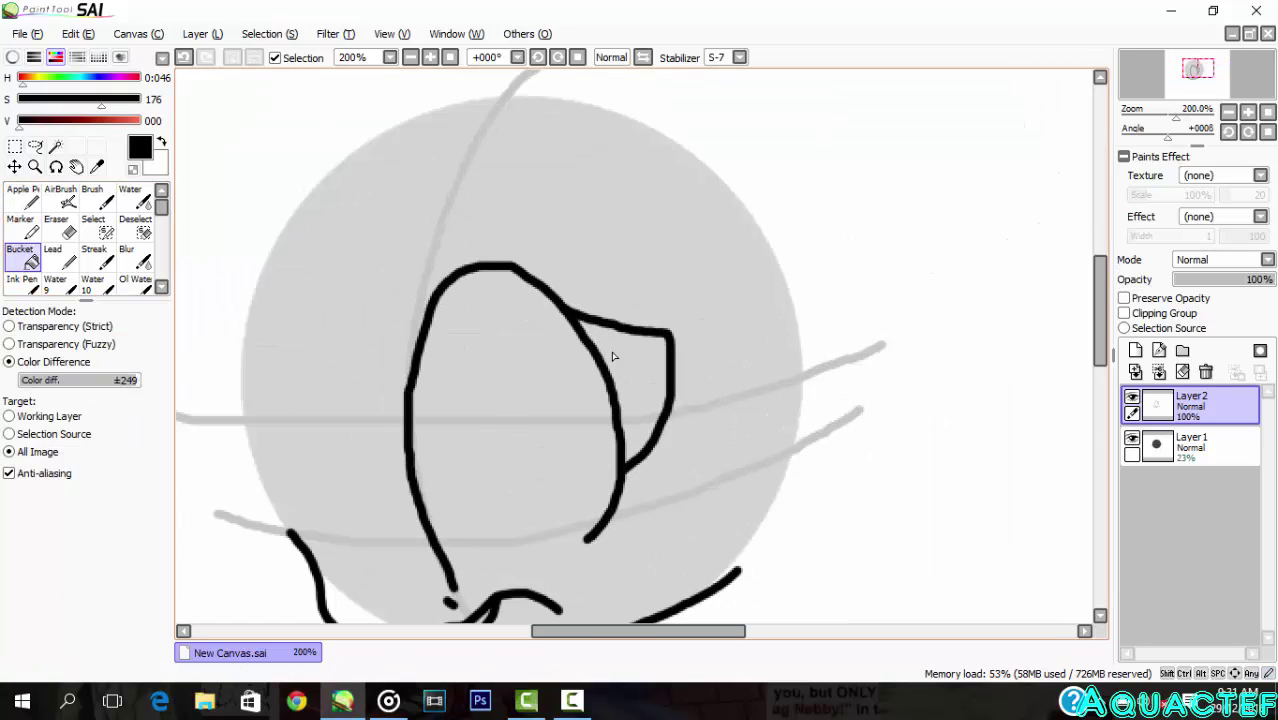
pyautogui.click(614, 357)
# Step: Draw the curved iris line inside the larger eye and close the eye's lower edge
pyautogui.click(26, 203)
pyautogui.moveTo(507, 272)
pyautogui.mouseDown()
pyautogui.moveTo(463, 297)
pyautogui.moveTo(422, 488)
pyautogui.mouseUp()
pyautogui.hotkey('ctrl', 'z')
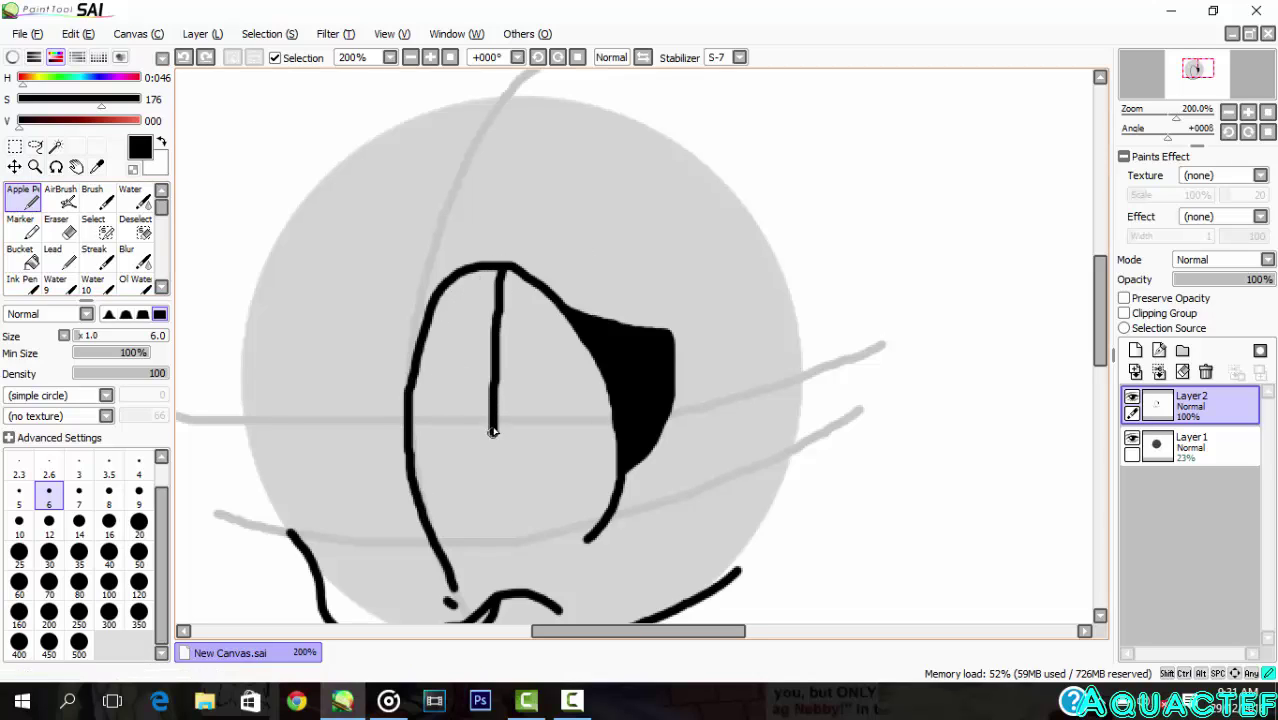
pyautogui.hotkey('ctrl', 'z')
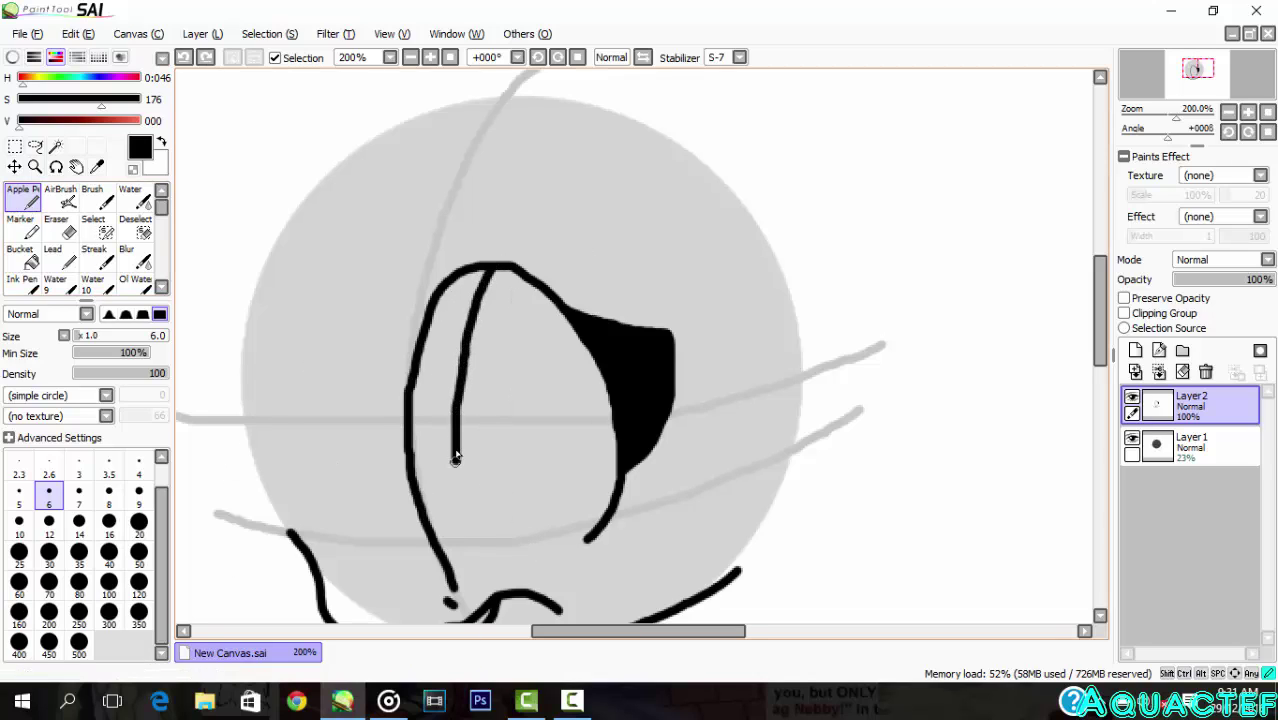
pyautogui.hotkey('ctrl', 'z')
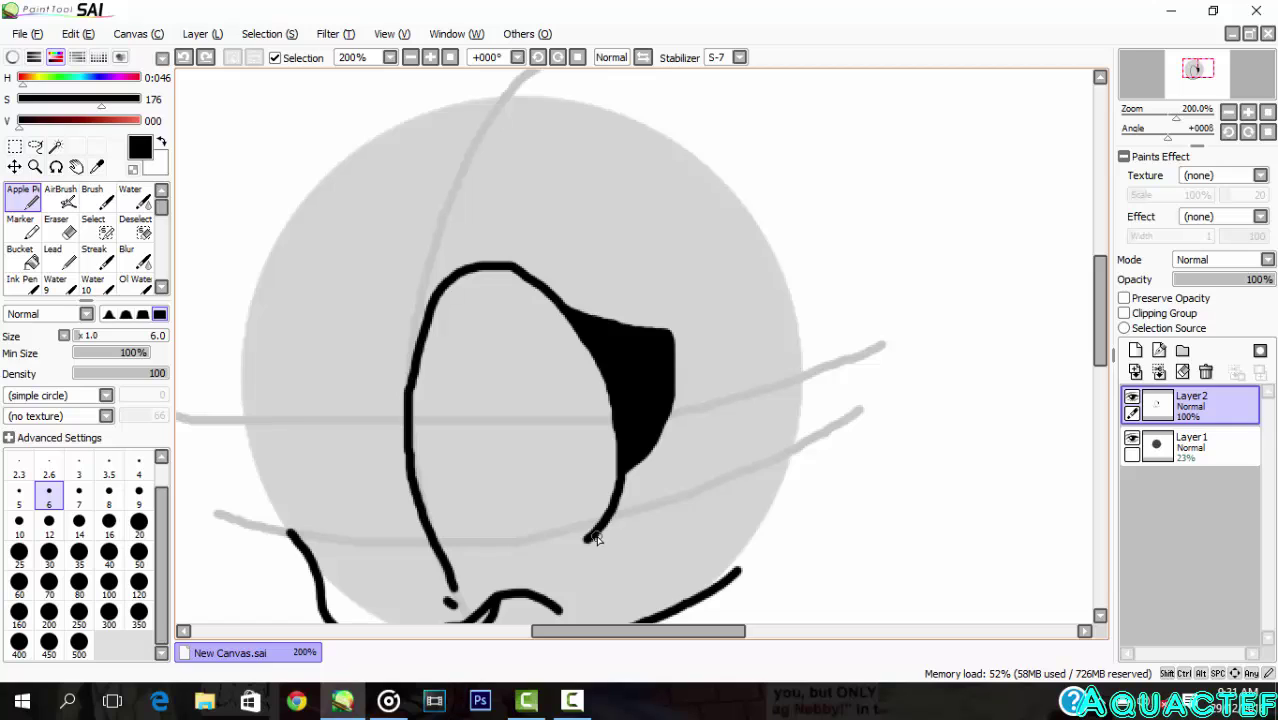
pyautogui.scroll(-1, 638, 381)
pyautogui.scroll(1, 638, 381)
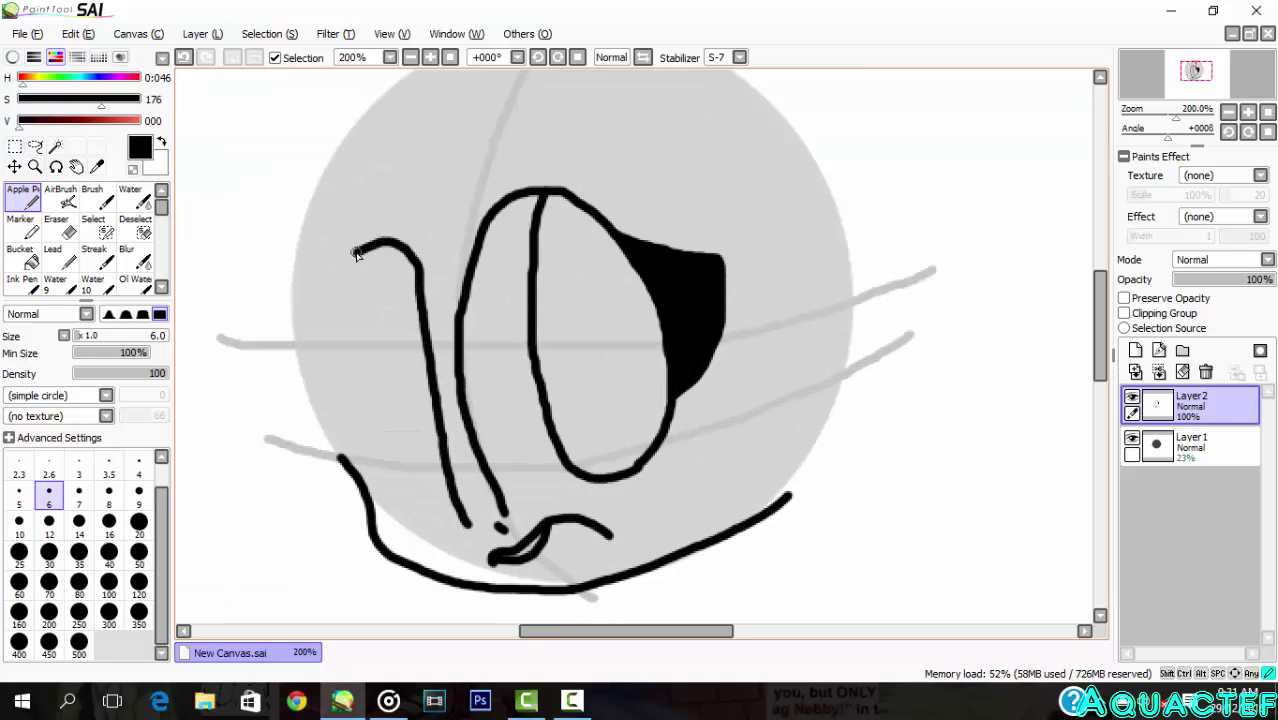
# Step: Draw the narrower second eye on the far side of the face, including its inner iris curve
pyautogui.hotkey('ctrl', 'z')
pyautogui.scroll(1, 376, 434)
pyautogui.moveTo(500, 504); pyautogui.dragTo(403, 201)
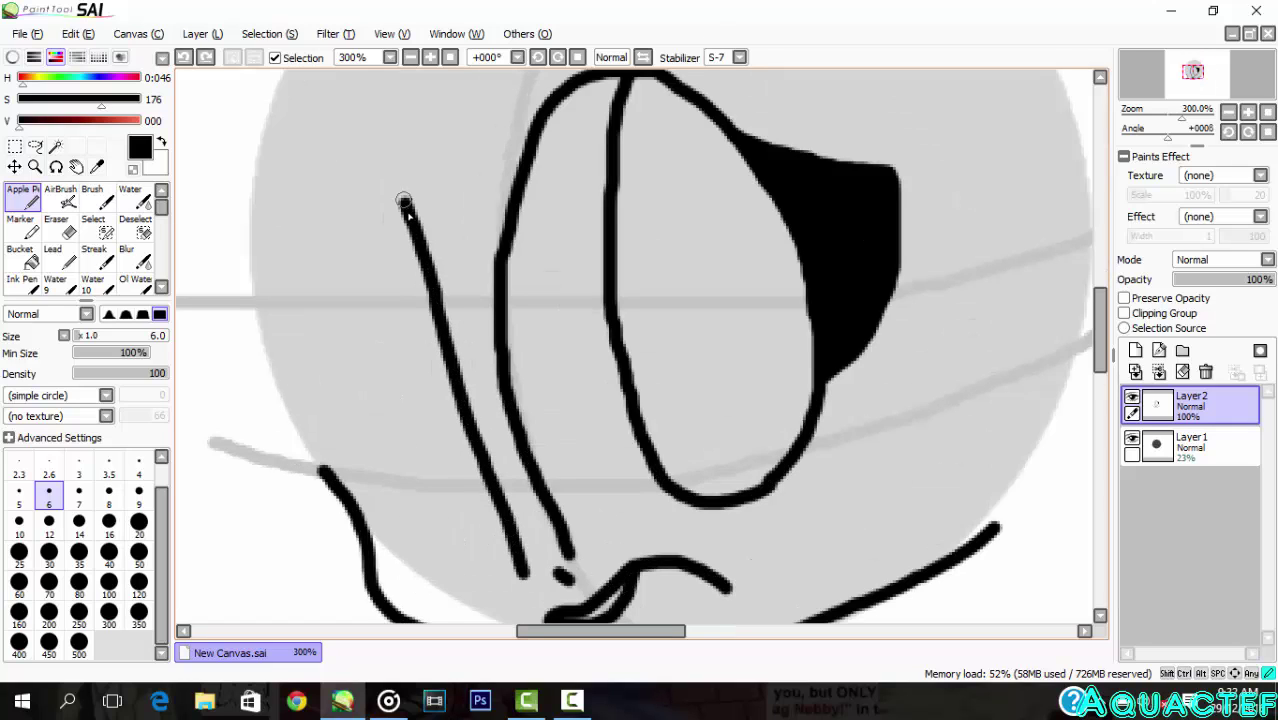
pyautogui.moveTo(280, 160)
pyautogui.mouseDown()
pyautogui.moveTo(279, 346)
pyautogui.moveTo(300, 472)
pyautogui.mouseUp()
pyautogui.hotkey('ctrl', 'z')
pyautogui.moveTo(512, 566)
pyautogui.mouseDown()
pyautogui.moveTo(456, 382)
pyautogui.moveTo(363, 177)
pyautogui.moveTo(297, 403)
pyautogui.mouseUp()
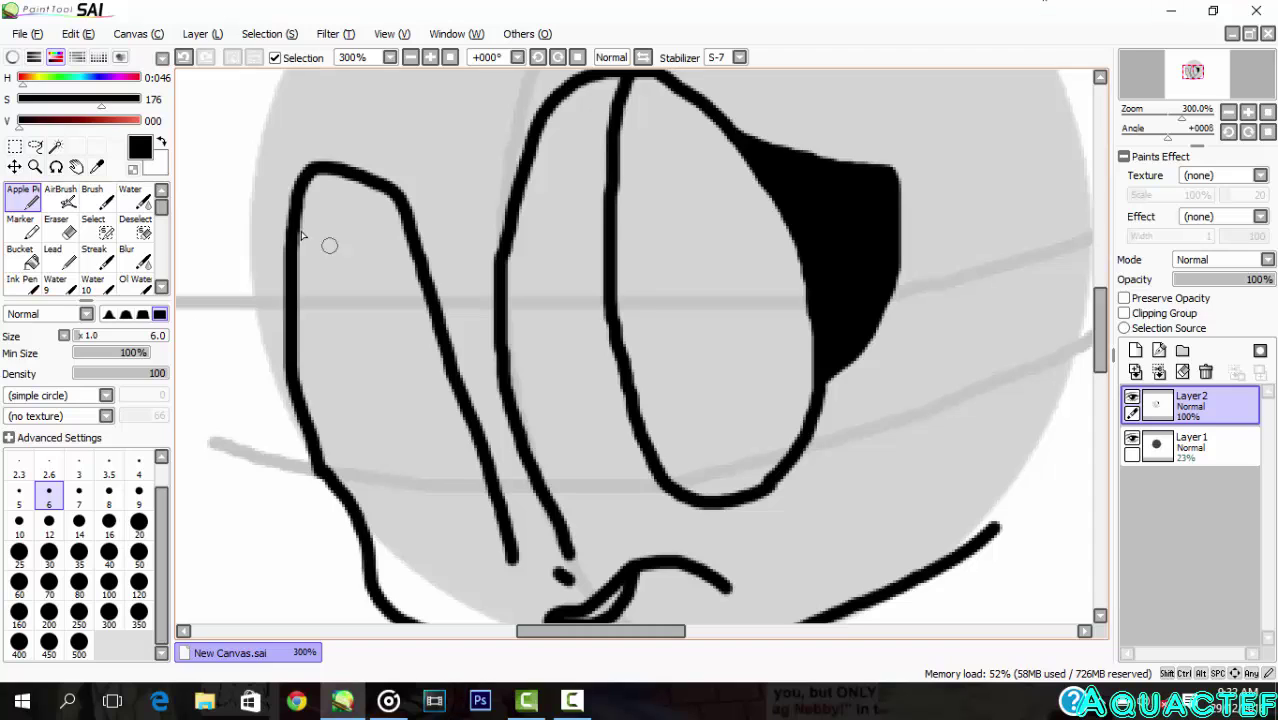
pyautogui.moveTo(348, 362)
pyautogui.mouseDown()
pyautogui.moveTo(421, 530)
pyautogui.moveTo(508, 560)
pyautogui.mouseUp()
pyautogui.scroll(-2, 430, 397)
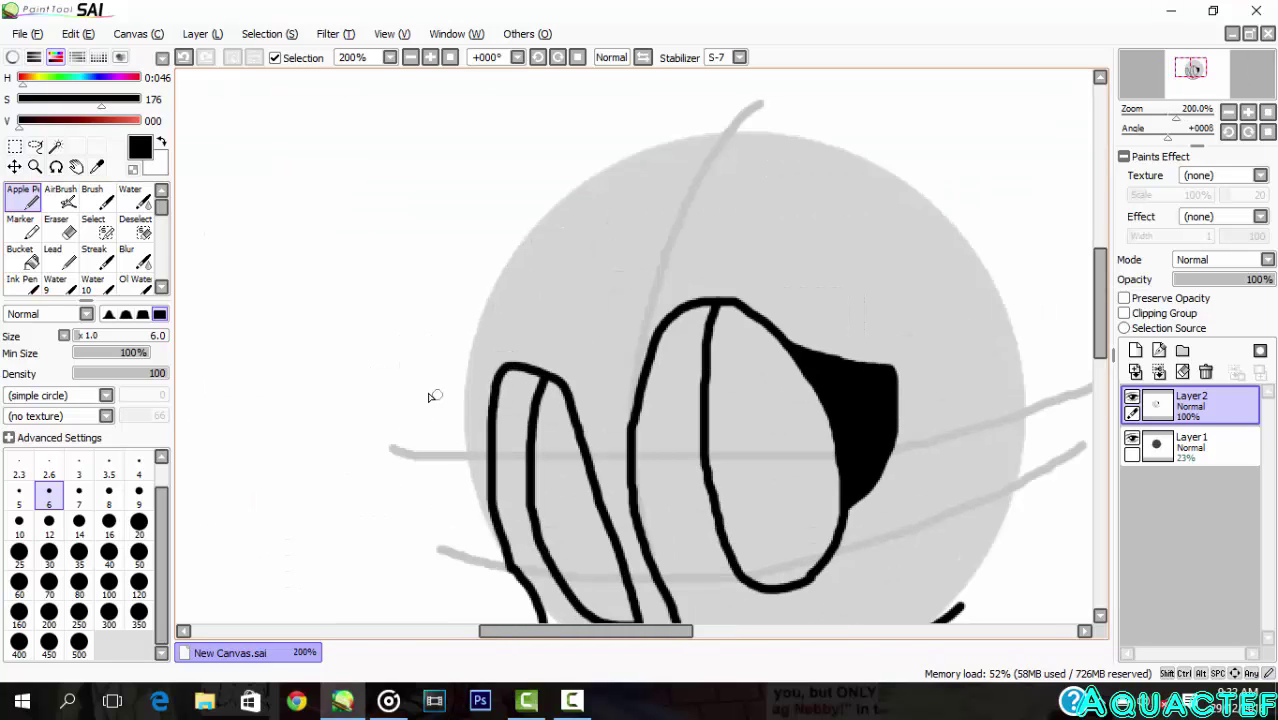
# Step: Draw a lash wedge on the outer side of the narrower eye and fill it black with the Bucket
pyautogui.moveTo(447, 515); pyautogui.dragTo(510, 572)
pyautogui.click(31, 262)
pyautogui.click(465, 495)
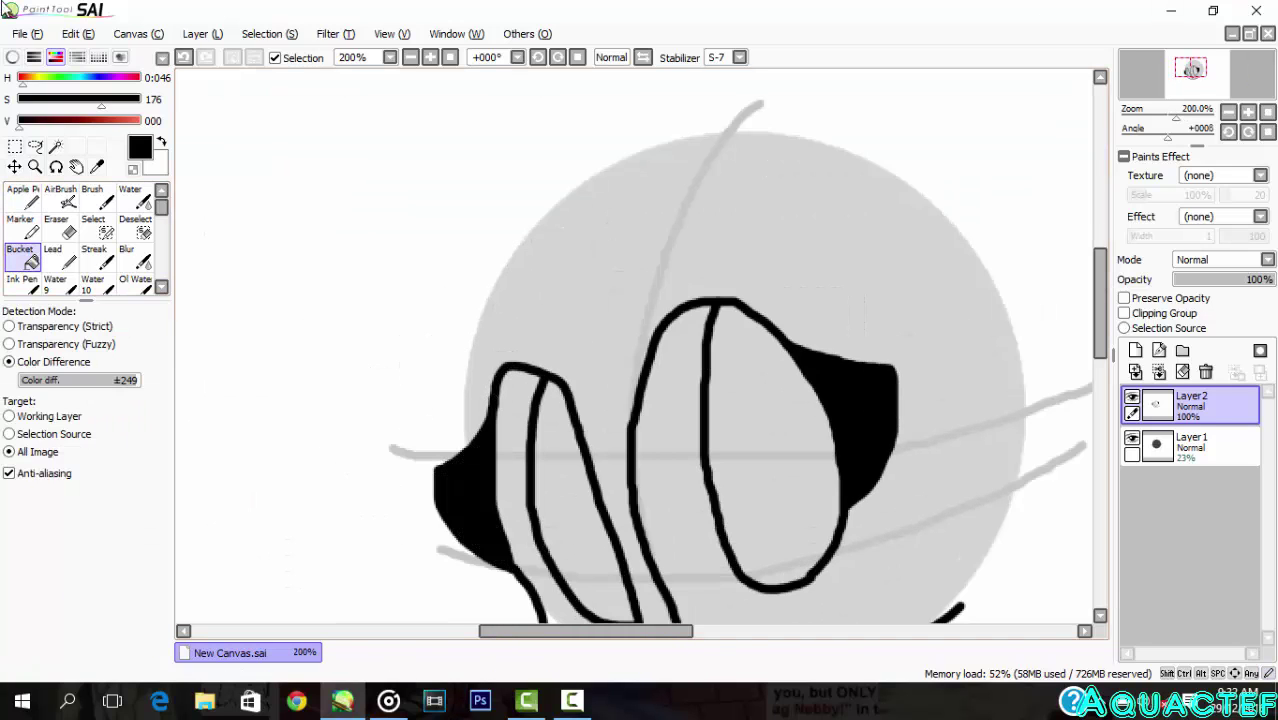
# Step: Open the character reference image 2016 - 1.png from the "some things" folder in Pictures
pyautogui.click(27, 34)
pyautogui.click(50, 74)
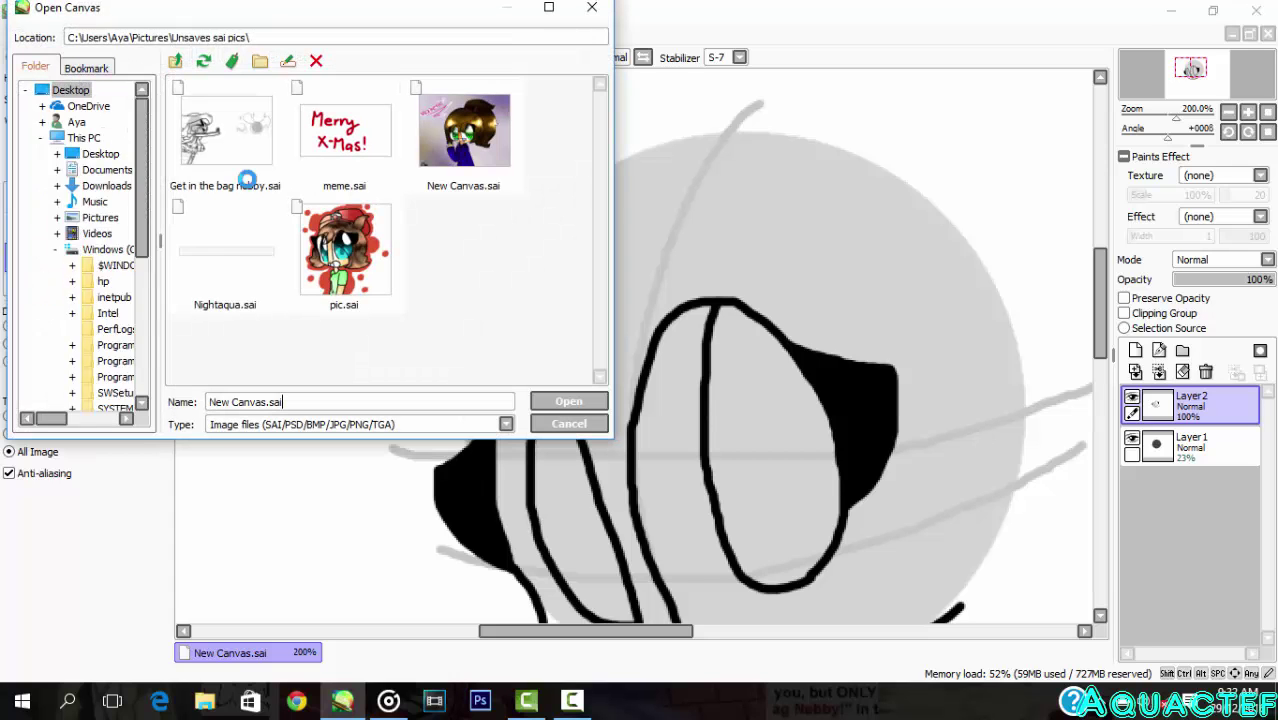
pyautogui.click(71, 185)
pyautogui.click(84, 167)
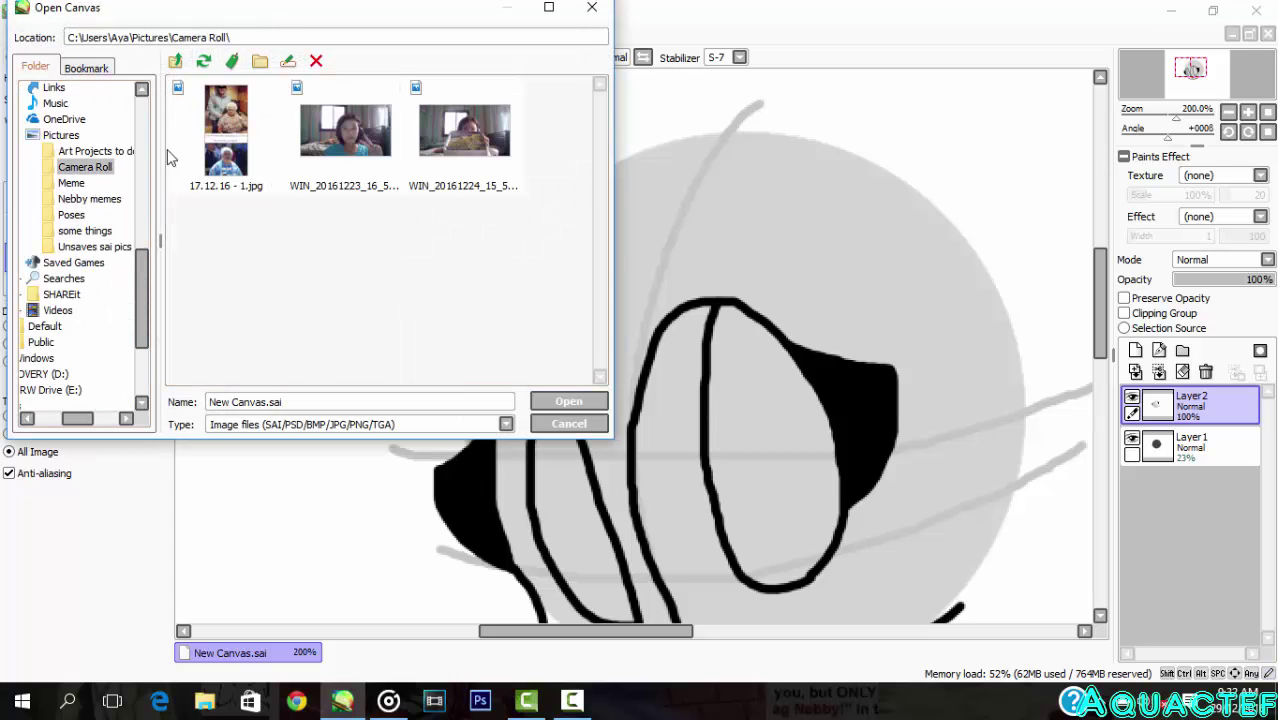
pyautogui.click(92, 151)
pyautogui.click(84, 231)
pyautogui.doubleClick(450, 224)
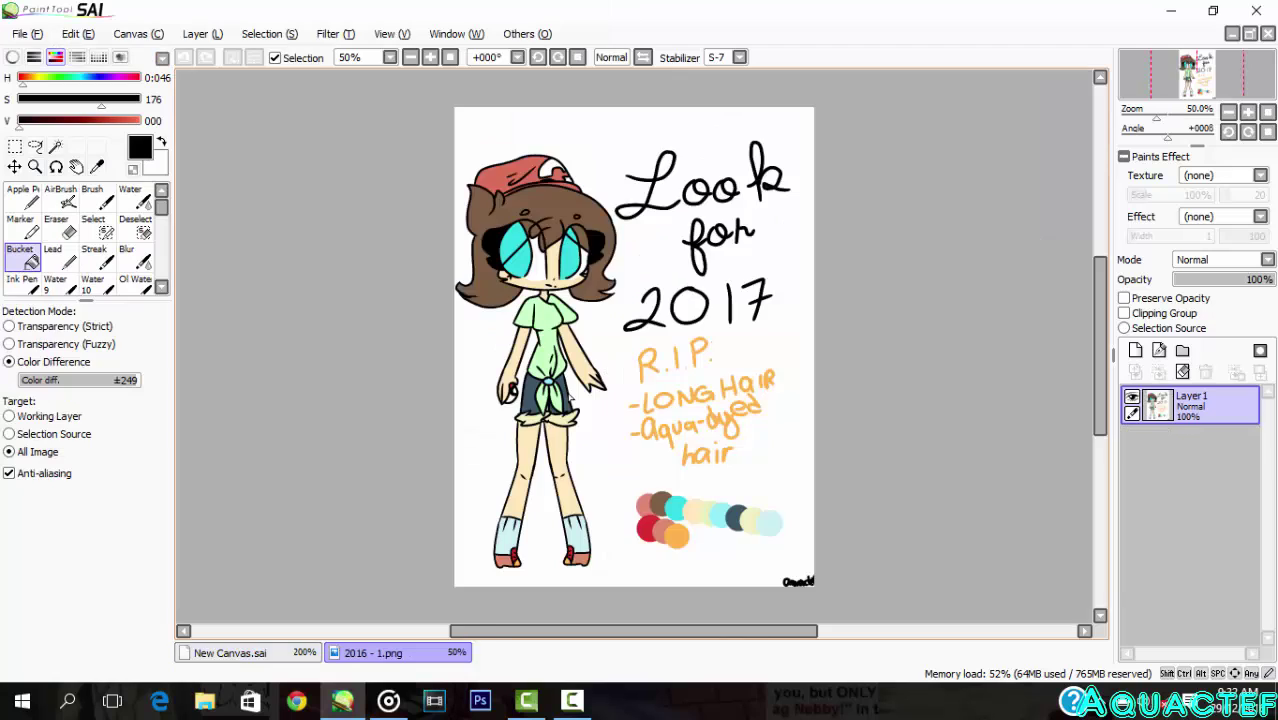
# Step: Return to New Canvas.sai and draw the front hair strands across the forehead and the narrower eye
pyautogui.click(246, 651)
pyautogui.scroll(2, 653, 412)
pyautogui.click(22, 197)
pyautogui.moveTo(602, 248)
pyautogui.mouseDown()
pyautogui.moveTo(655, 433)
pyautogui.moveTo(373, 638)
pyautogui.mouseUp()
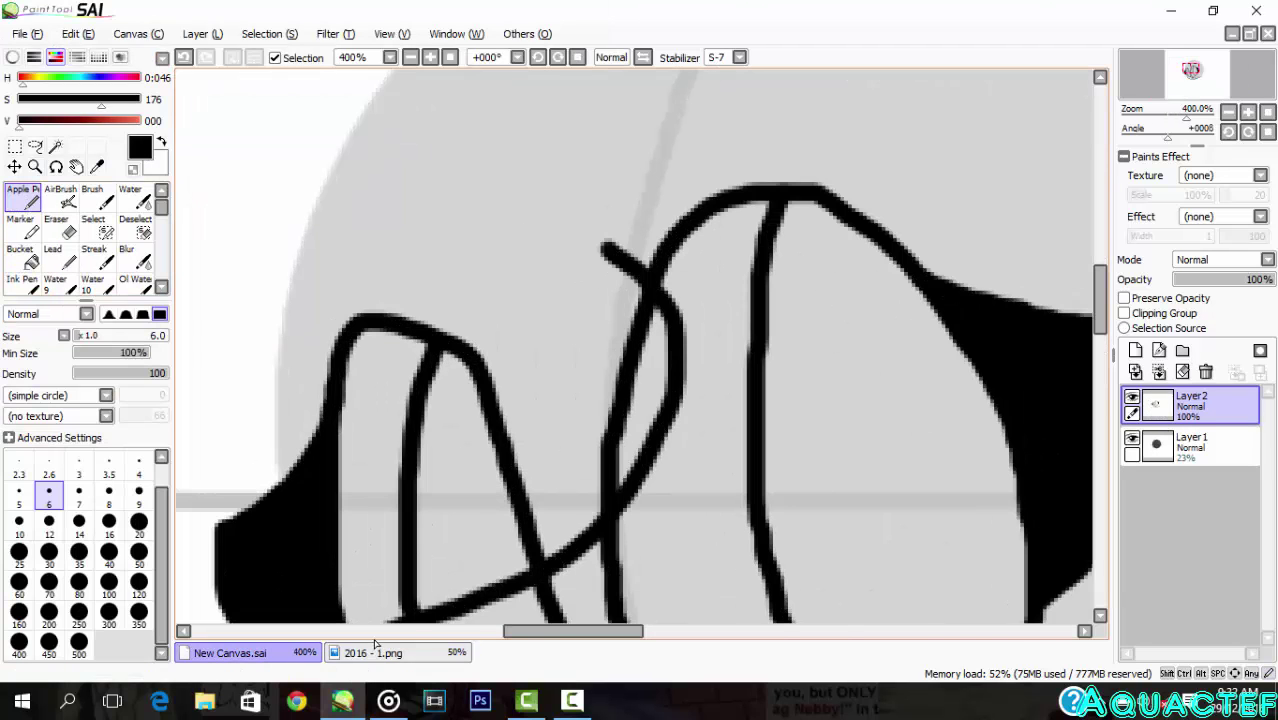
pyautogui.scroll(-2, 488, 194)
pyautogui.hotkey('ctrl', 'z')
pyautogui.scroll(1, 527, 310)
pyautogui.moveTo(562, 195)
pyautogui.mouseDown()
pyautogui.moveTo(617, 270)
pyautogui.moveTo(469, 289)
pyautogui.mouseUp()
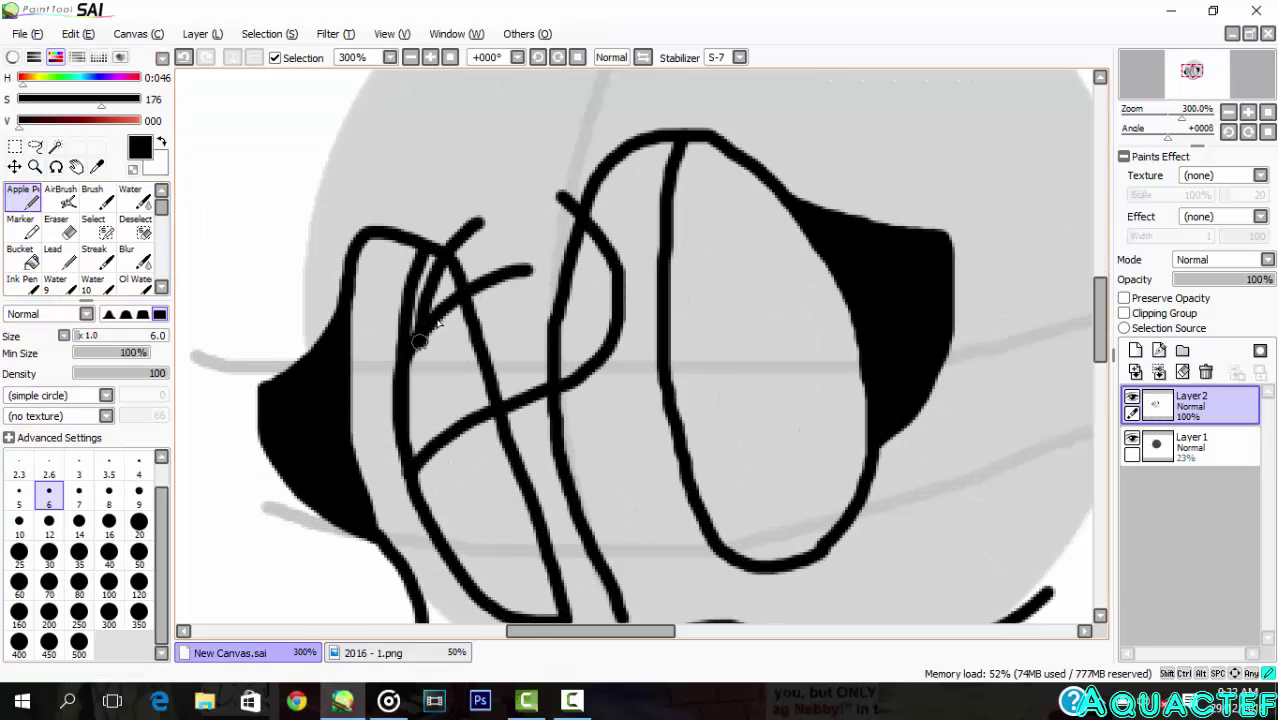
# Step: Continue the fringe across the larger eye and draw the curled ear down to the jaw line
pyautogui.moveTo(614, 341)
pyautogui.mouseDown()
pyautogui.moveTo(959, 463)
pyautogui.moveTo(930, 546)
pyautogui.moveTo(999, 611)
pyautogui.mouseUp()
pyautogui.scroll(-2, 1020, 560)
pyautogui.scroll(3, 1022, 550)
pyautogui.moveTo(863, 474); pyautogui.dragTo(832, 496)
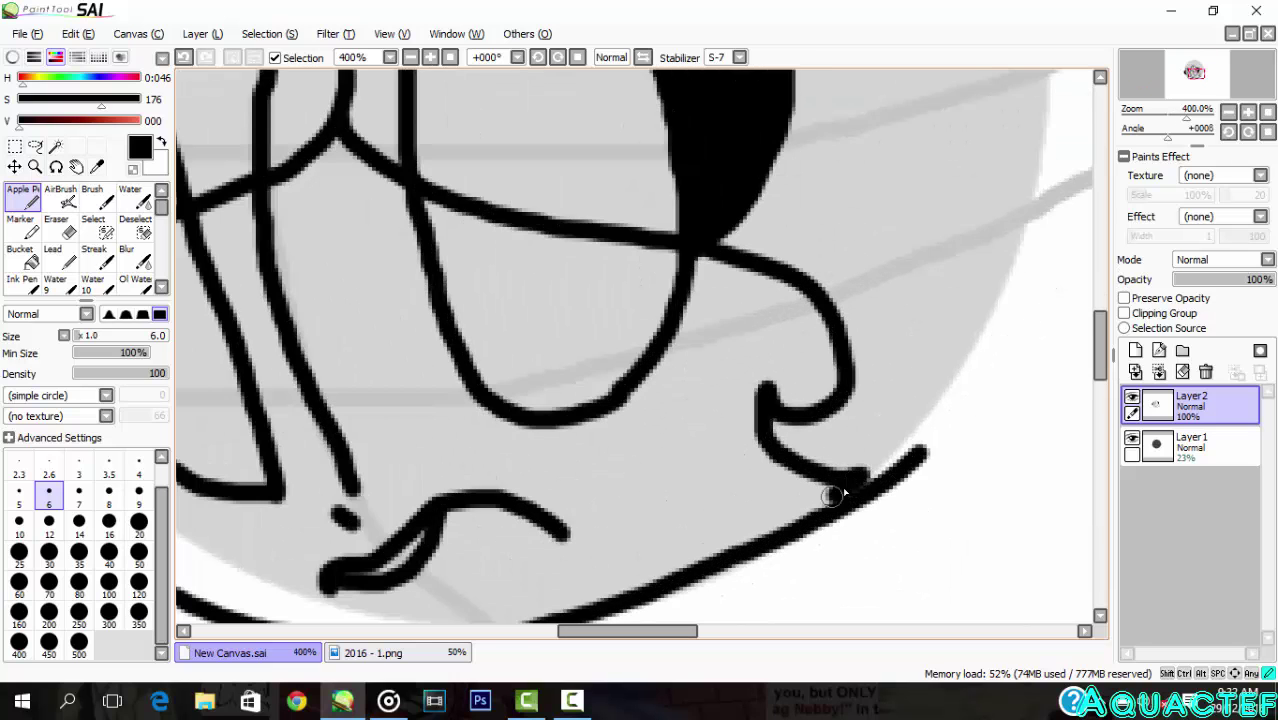
pyautogui.scroll(-2, 830, 495)
pyautogui.scroll(1, 835, 319)
# Step: Draw the outer hair outline right of the face, ending in pointed tips that return to the jaw
pyautogui.moveTo(679, 195)
pyautogui.mouseDown()
pyautogui.moveTo(703, 413)
pyautogui.moveTo(779, 412)
pyautogui.moveTo(745, 510)
pyautogui.mouseUp()
pyautogui.hotkey('ctrl', 'z')
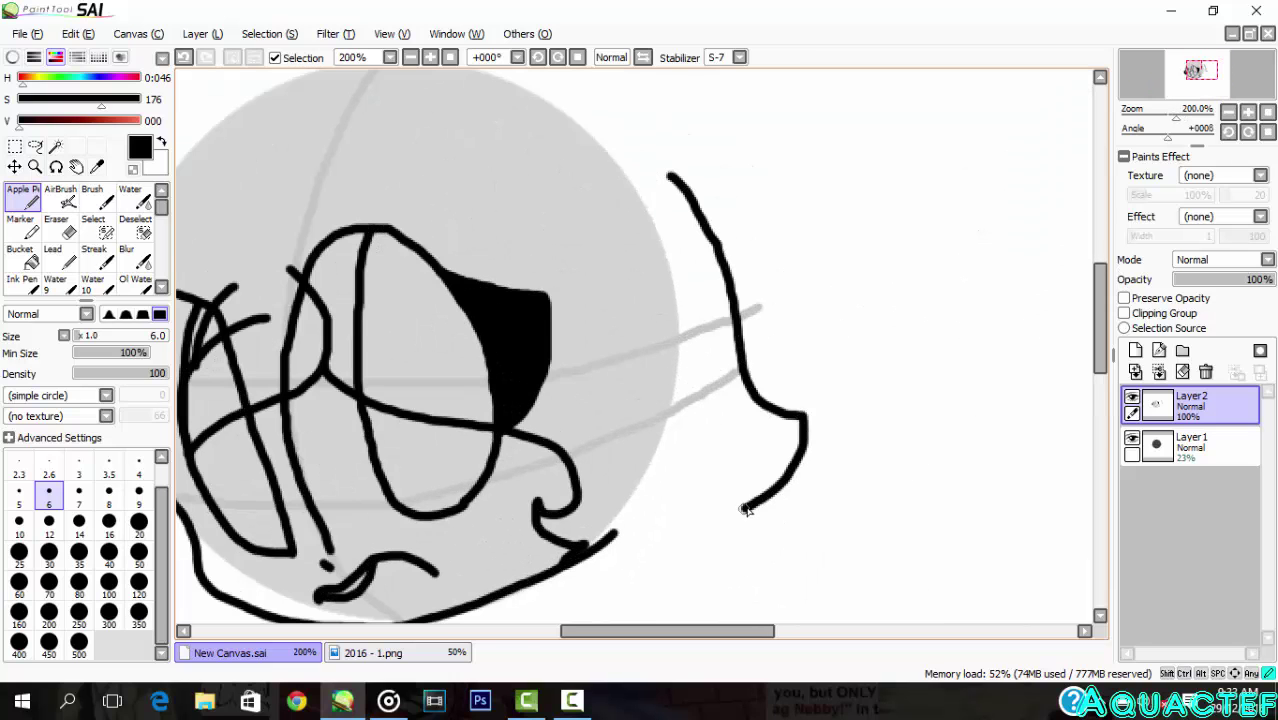
pyautogui.moveTo(595, 576); pyautogui.dragTo(540, 578)
pyautogui.moveTo(602, 630); pyautogui.dragTo(535, 630)
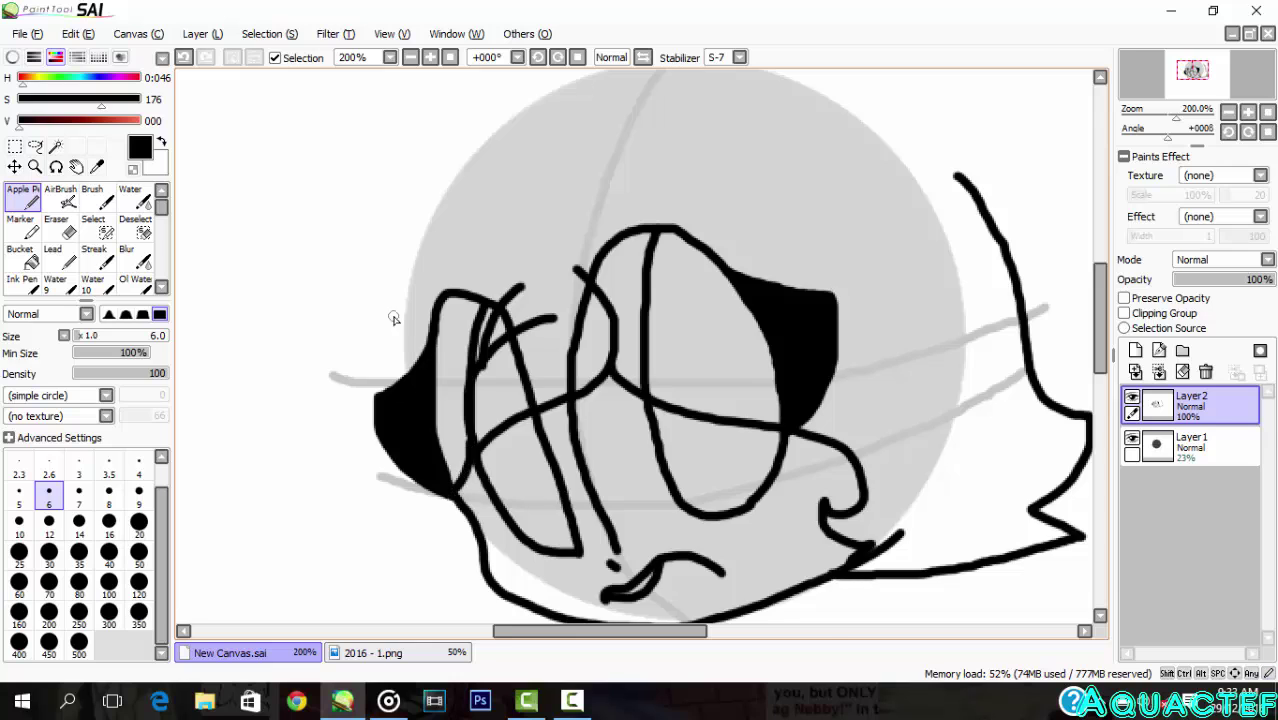
# Step: Draw the hair outline left of the face with pointed tips joining the underside of the jaw
pyautogui.moveTo(394, 318); pyautogui.dragTo(368, 214)
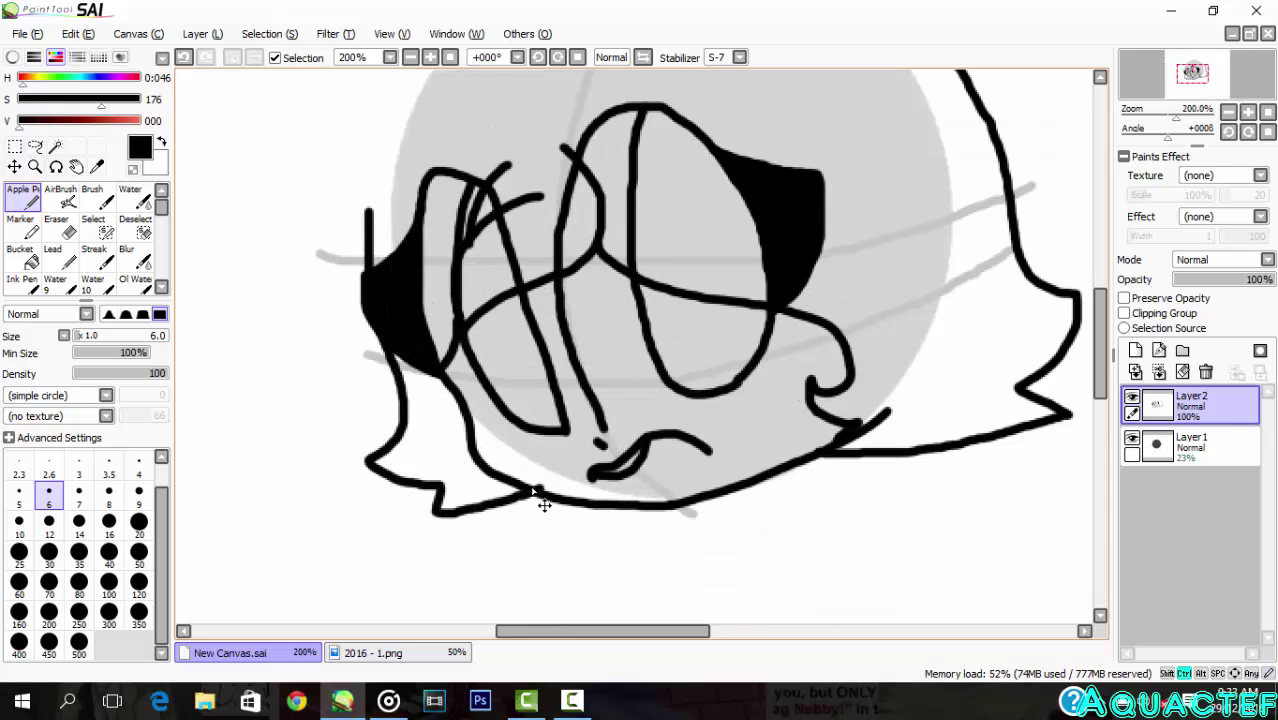
pyautogui.scroll(-2, 541, 450)
pyautogui.scroll(-1, 916, 134)
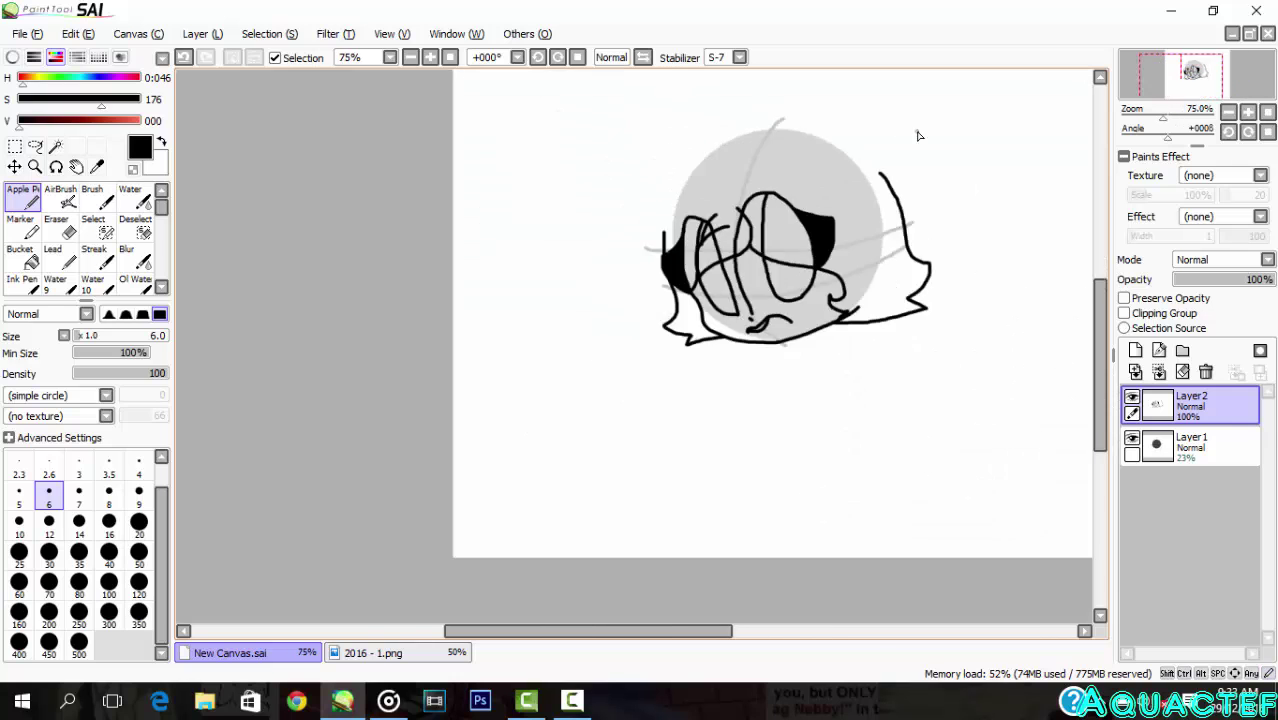
# Step: Draw a large pointed hair tuft rising above the right side of the head from the hair outline
pyautogui.scroll(5, 912, 138)
pyautogui.scroll(-2, 1050, 500)
pyautogui.moveTo(936, 397)
pyautogui.mouseDown()
pyautogui.moveTo(1024, 152)
pyautogui.moveTo(1060, 120)
pyautogui.moveTo(822, 248)
pyautogui.mouseUp()
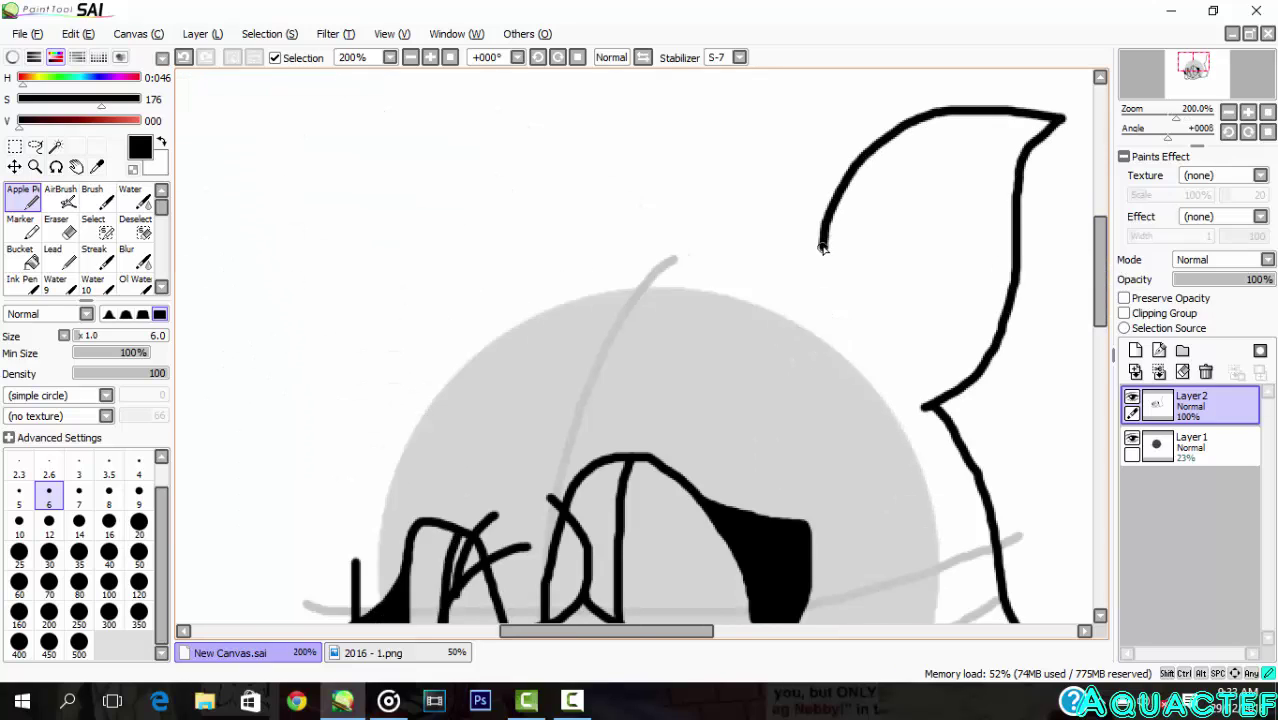
# Step: Draw the cap's narrow brim across the forehead and its crown up to the hair tuft
pyautogui.moveTo(775, 291)
pyautogui.mouseDown()
pyautogui.moveTo(725, 301)
pyautogui.moveTo(533, 400)
pyautogui.mouseUp()
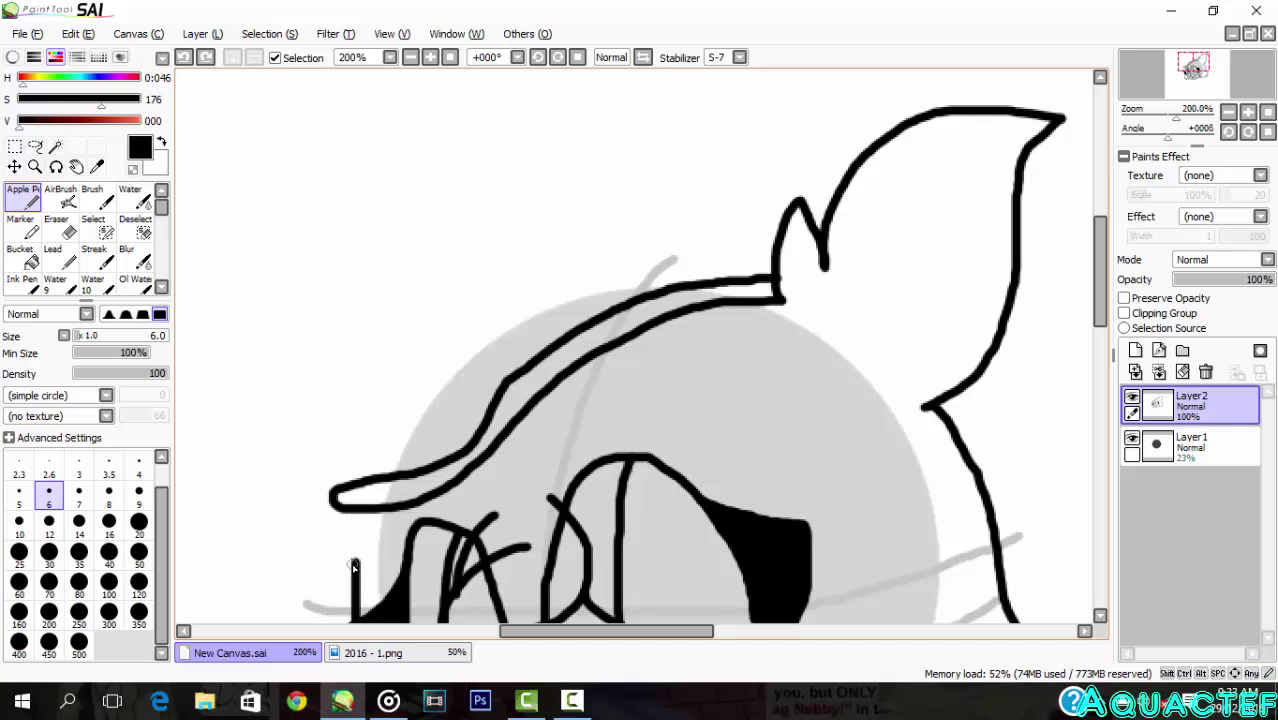
pyautogui.moveTo(345, 490)
pyautogui.mouseDown()
pyautogui.moveTo(383, 247)
pyautogui.moveTo(505, 102)
pyautogui.moveTo(632, 96)
pyautogui.moveTo(856, 172)
pyautogui.mouseUp()
# Step: Draw a diagonal line across the cap's front, parallel to the brim, and undo the extra shorter line above it
pyautogui.scroll(1, 710, 177)
pyautogui.moveTo(709, 177); pyautogui.dragTo(279, 479)
pyautogui.hotkey('ctrl', 'z')
pyautogui.moveTo(629, 208); pyautogui.dragTo(222, 526)
pyautogui.hotkey('ctrl', 'z')
pyautogui.moveTo(600, 232); pyautogui.dragTo(308, 481)
pyautogui.moveTo(432, 302); pyautogui.dragTo(316, 393)
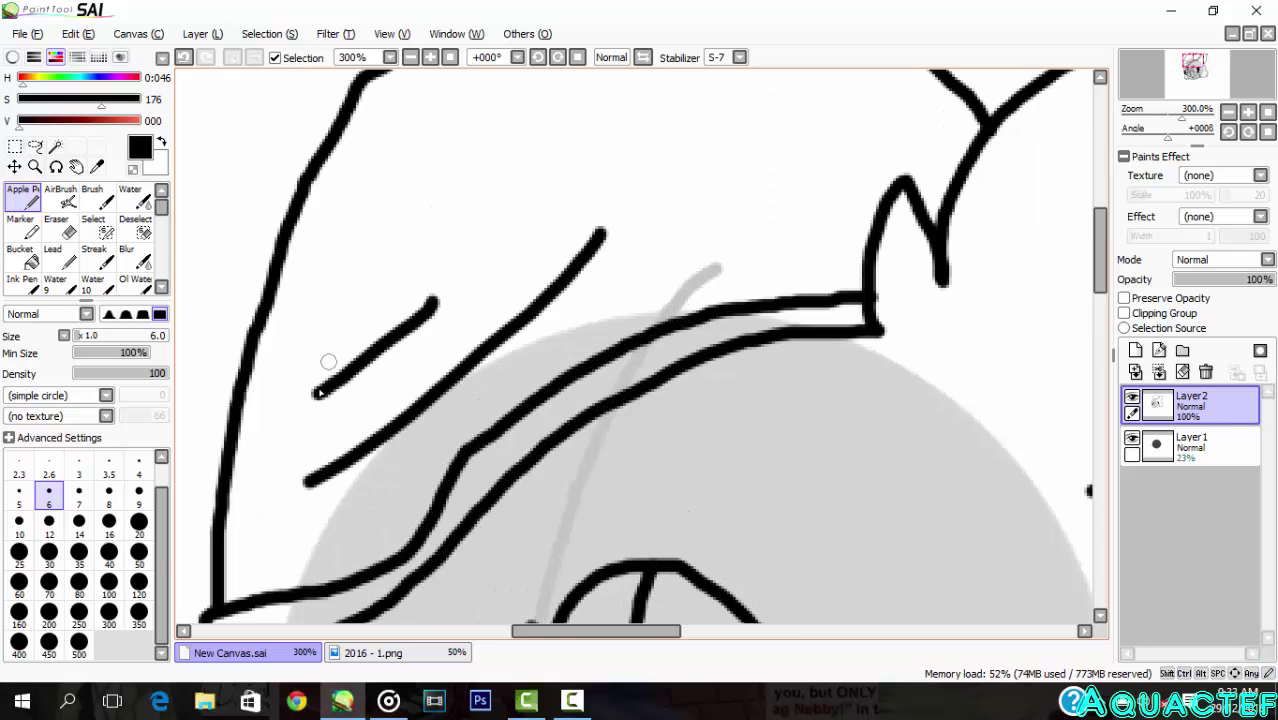
pyautogui.scroll(1, 383, 278)
pyautogui.hotkey('ctrl', 'z')
# Step: Draw an arch over the diagonal line as the upper half of the cap's emblem
pyautogui.moveTo(360, 495)
pyautogui.mouseDown()
pyautogui.moveTo(339, 377)
pyautogui.moveTo(460, 305)
pyautogui.mouseUp()
pyautogui.hotkey('ctrl', 'z')
pyautogui.moveTo(342, 518)
pyautogui.mouseDown()
pyautogui.moveTo(374, 372)
pyautogui.moveTo(512, 363)
pyautogui.mouseUp()
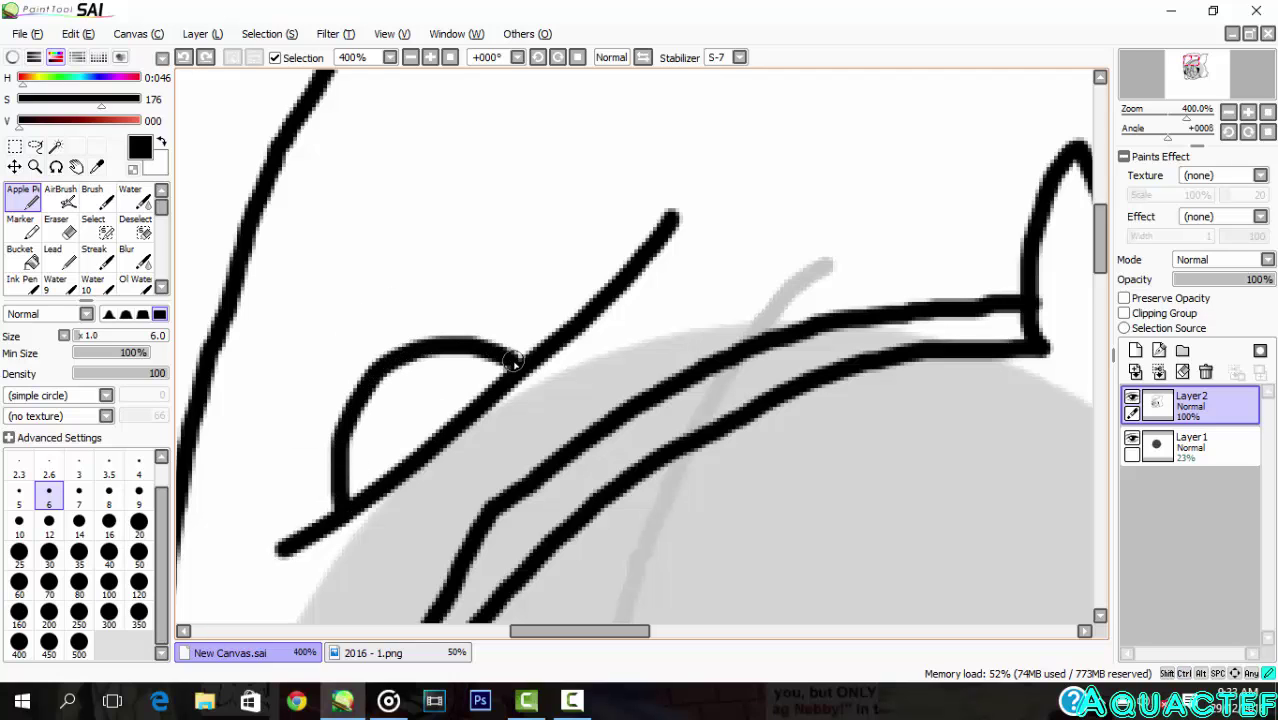
pyautogui.moveTo(390, 472)
pyautogui.mouseDown()
pyautogui.moveTo(447, 419)
pyautogui.moveTo(445, 451)
pyautogui.moveTo(500, 358)
pyautogui.moveTo(573, 381)
pyautogui.mouseUp()
pyautogui.hotkey('ctrl', 'z')
# Step: Complete the round cap emblem with an inner ring and a lower half beneath the diagonal line
pyautogui.scroll(-5, 444, 415)
pyautogui.scroll(7, 436, 420)
pyautogui.hotkey('ctrl', 'z')
pyautogui.moveTo(441, 453)
pyautogui.mouseDown()
pyautogui.moveTo(505, 335)
pyautogui.moveTo(568, 356)
pyautogui.mouseUp()
pyautogui.scroll(-4, 542, 430)
pyautogui.scroll(3, 505, 500)
pyautogui.hotkey('ctrl', 'z')
pyautogui.moveTo(491, 541)
pyautogui.mouseDown()
pyautogui.moveTo(522, 491)
pyautogui.moveTo(516, 521)
pyautogui.moveTo(576, 533)
pyautogui.moveTo(633, 423)
pyautogui.moveTo(688, 391)
pyautogui.moveTo(705, 490)
pyautogui.mouseUp()
pyautogui.moveTo(455, 548)
pyautogui.mouseDown()
pyautogui.moveTo(535, 609)
pyautogui.moveTo(635, 600)
pyautogui.mouseUp()
# Step: Draw the short neck lines below the chin and the sloping shoulder line on the right
pyautogui.scroll(-5, 634, 604)
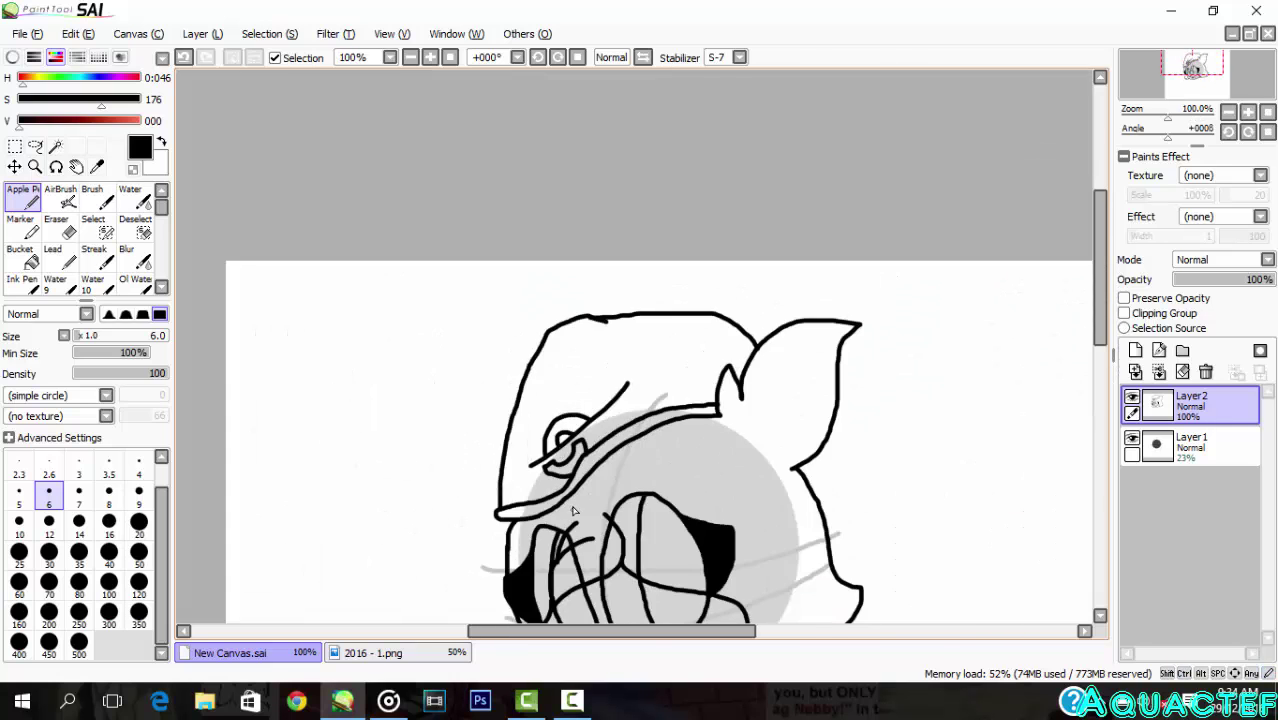
pyautogui.scroll(4, 584, 490)
pyautogui.moveTo(681, 374); pyautogui.dragTo(874, 533)
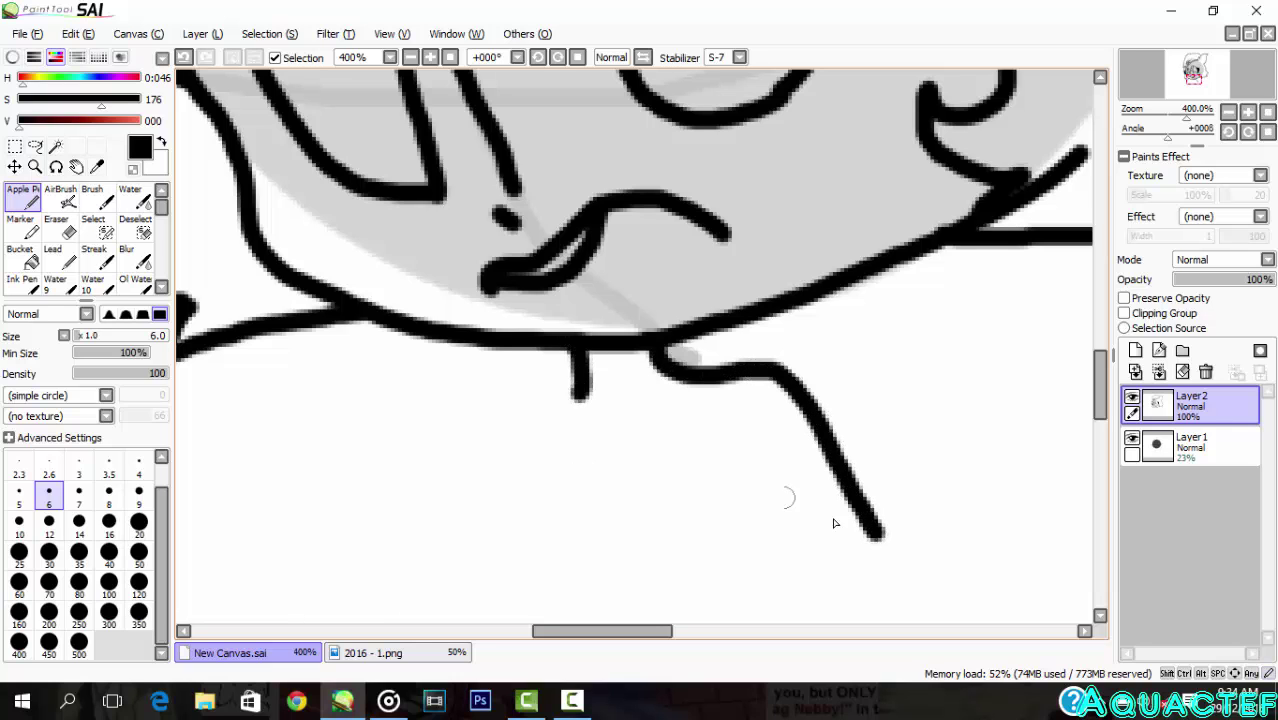
pyautogui.moveTo(697, 434); pyautogui.dragTo(668, 586)
pyautogui.hotkey('ctrl', 'z')
# Step: Erase the mouth with the size 14 Eraser using the hardest edge shape
pyautogui.scroll(-3, 577, 310)
pyautogui.scroll(4, 530, 265)
pyautogui.click(66, 230)
pyautogui.moveTo(656, 350); pyautogui.dragTo(462, 420)
pyautogui.click(160, 315)
pyautogui.hotkey('ctrl', 'z')
pyautogui.moveTo(565, 375)
pyautogui.mouseDown()
pyautogui.moveTo(691, 328)
pyautogui.moveTo(722, 334)
pyautogui.mouseUp()
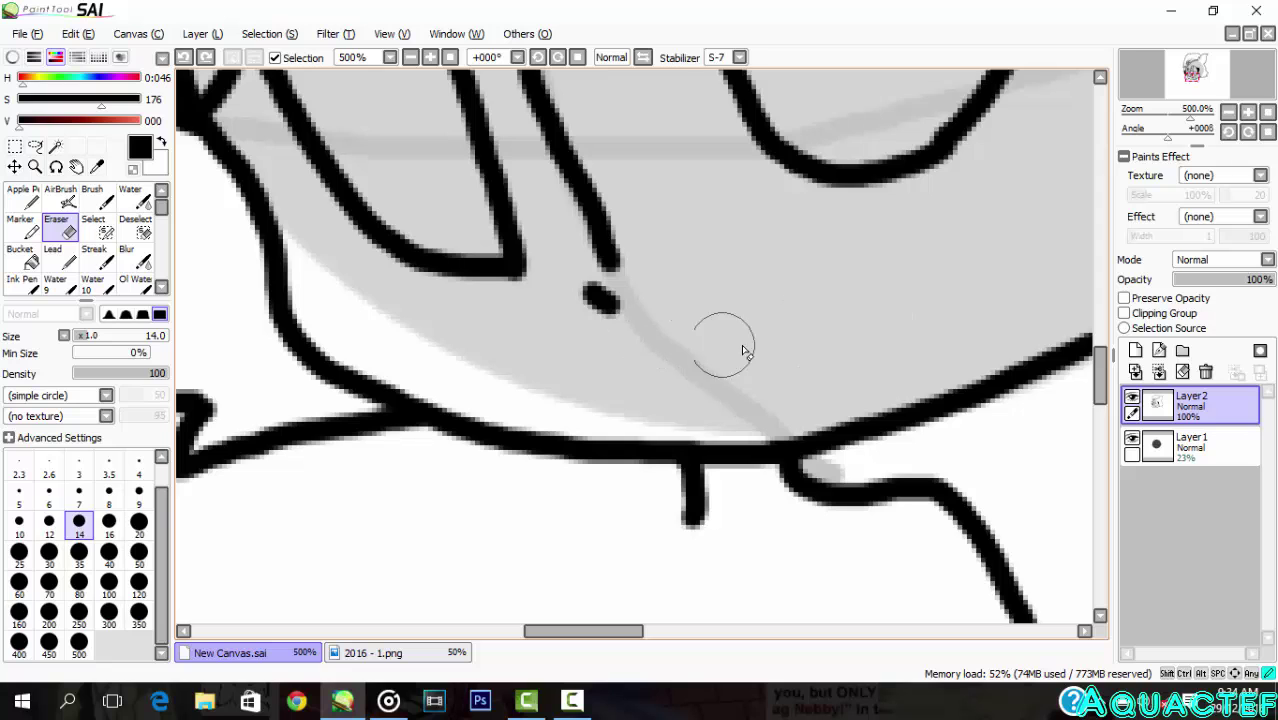
# Step: Try a new mouth stroke below the nose dot with the size 6 pen and undo the mouth changes
pyautogui.press('n')
pyautogui.scroll(-5, 660, 340)
pyautogui.scroll(6, 665, 340)
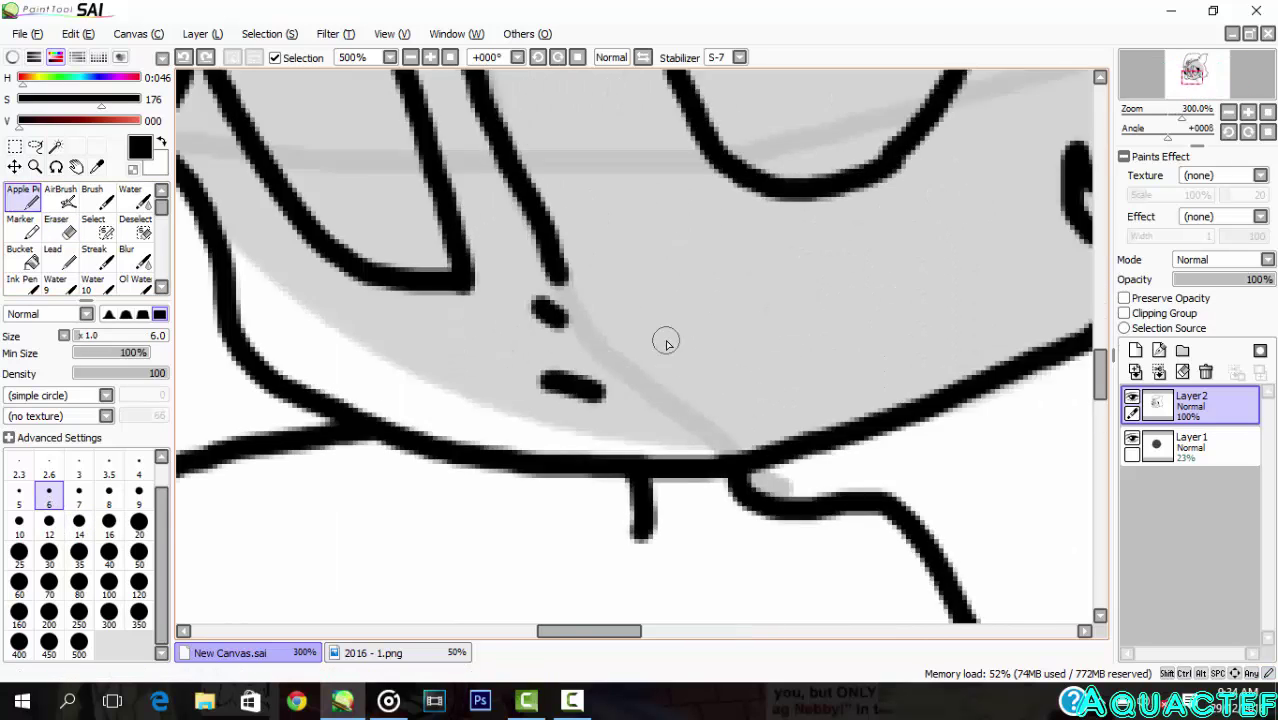
pyautogui.moveTo(565, 388); pyautogui.dragTo(703, 310)
pyautogui.scroll(-2, 703, 310)
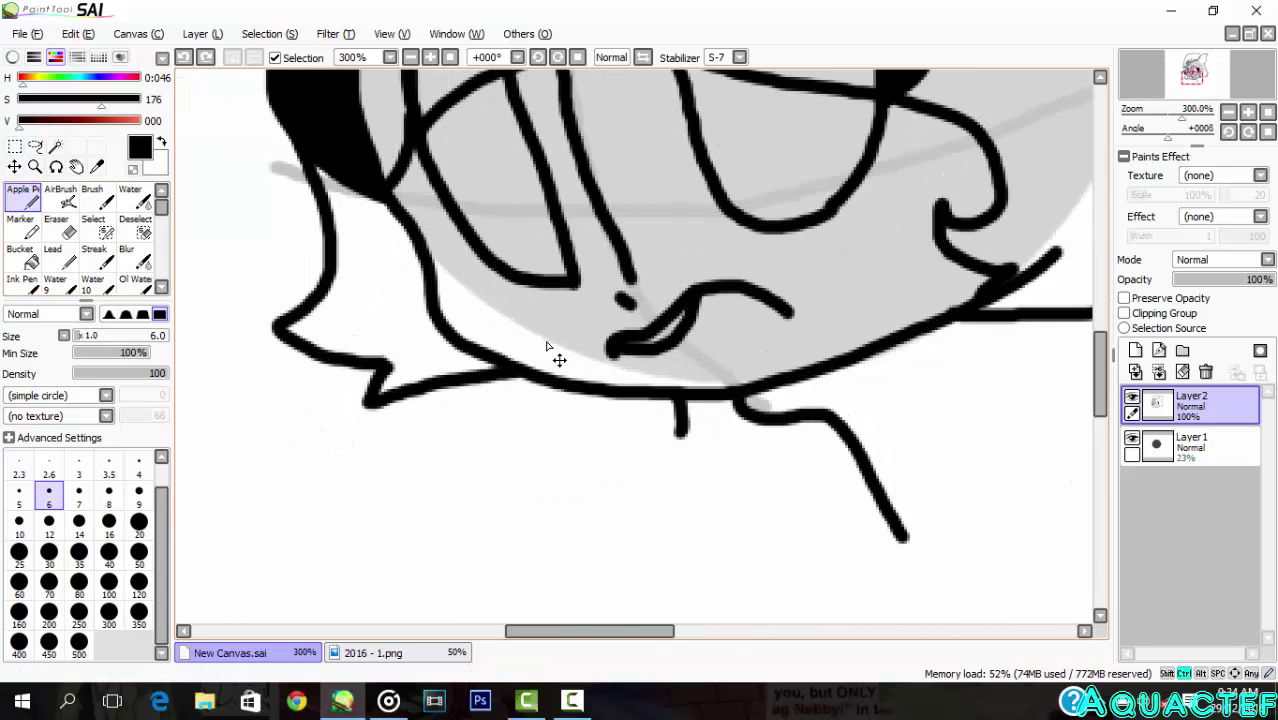
pyautogui.hotkey('ctrl', 'z')
# Step: Erase the mouth and nose dot, and redraw the nose dot closer to the narrower eye
pyautogui.press('e')
pyautogui.press('n')
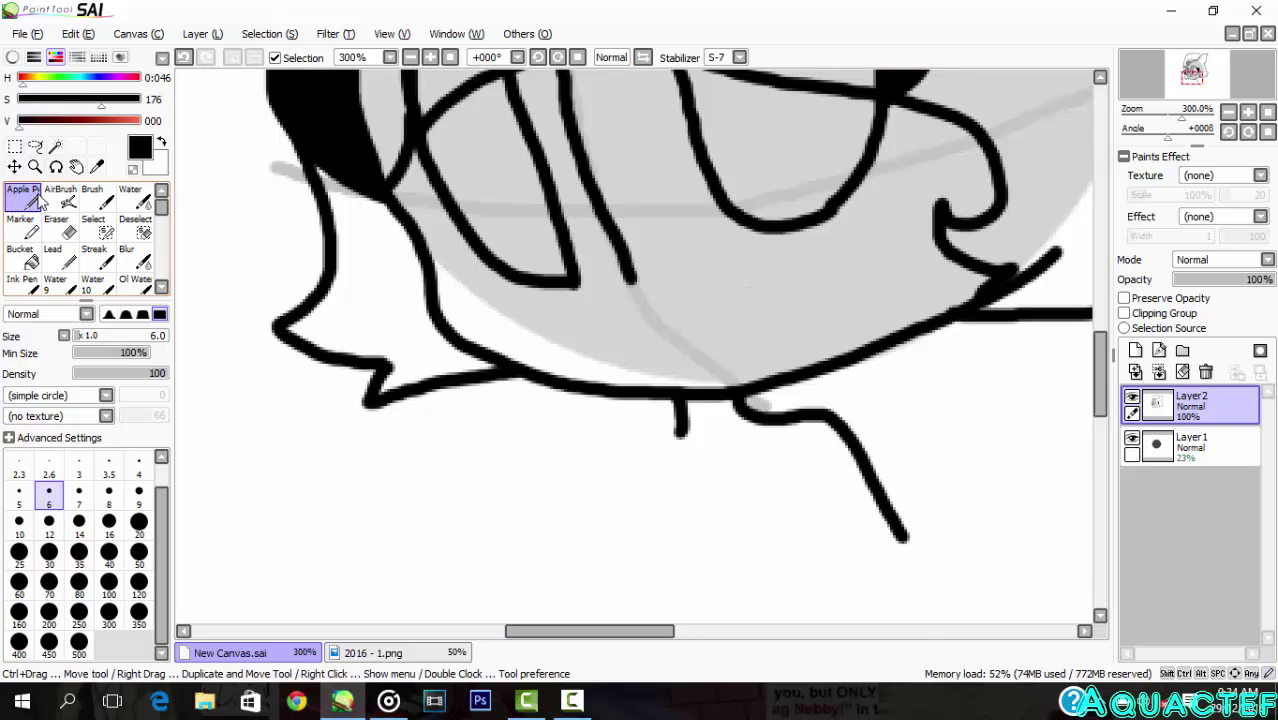
pyautogui.scroll(1, 605, 310)
pyautogui.click(591, 308)
pyautogui.moveTo(640, 400); pyautogui.dragTo(904, 322)
pyautogui.scroll(-2, 900, 300)
pyautogui.hotkey('ctrl', 'z')
pyautogui.scroll(2, 900, 294)
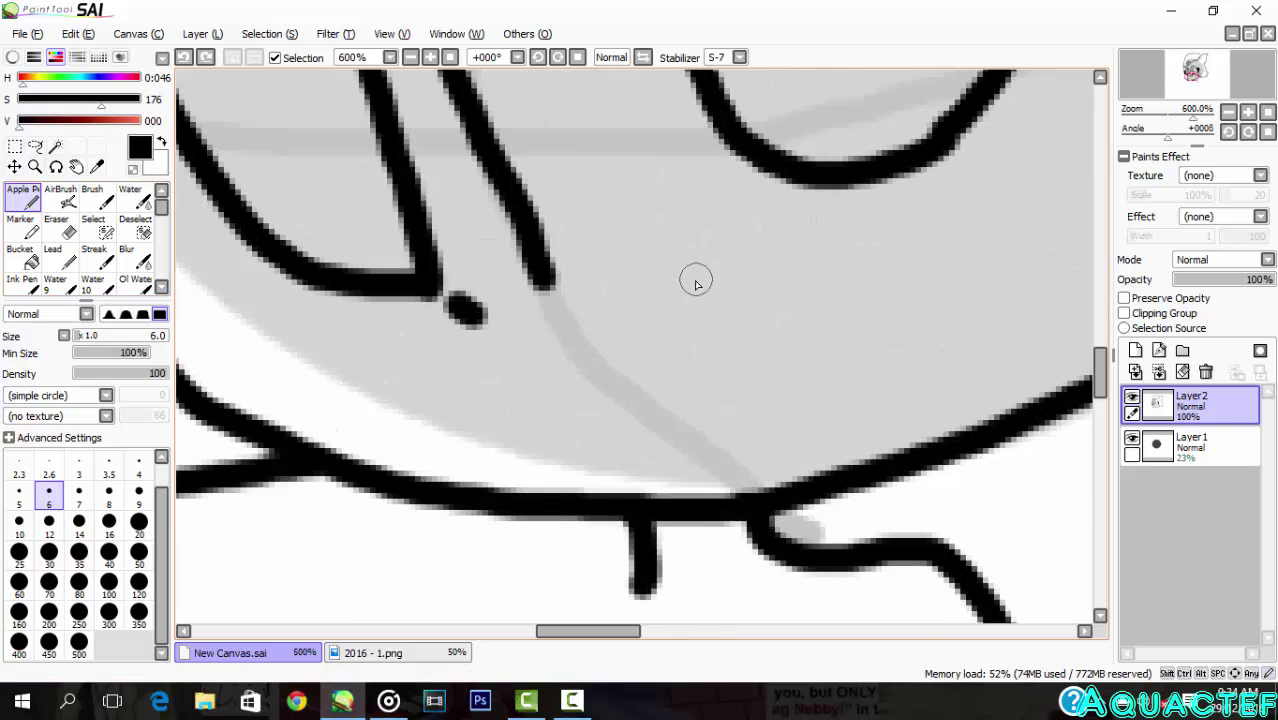
pyautogui.moveTo(740, 265); pyautogui.dragTo(665, 375)
pyautogui.moveTo(540, 380); pyautogui.dragTo(615, 380)
pyautogui.scroll(-3, 615, 380)
pyautogui.scroll(2, 629, 328)
pyautogui.scroll(2, 629, 328)
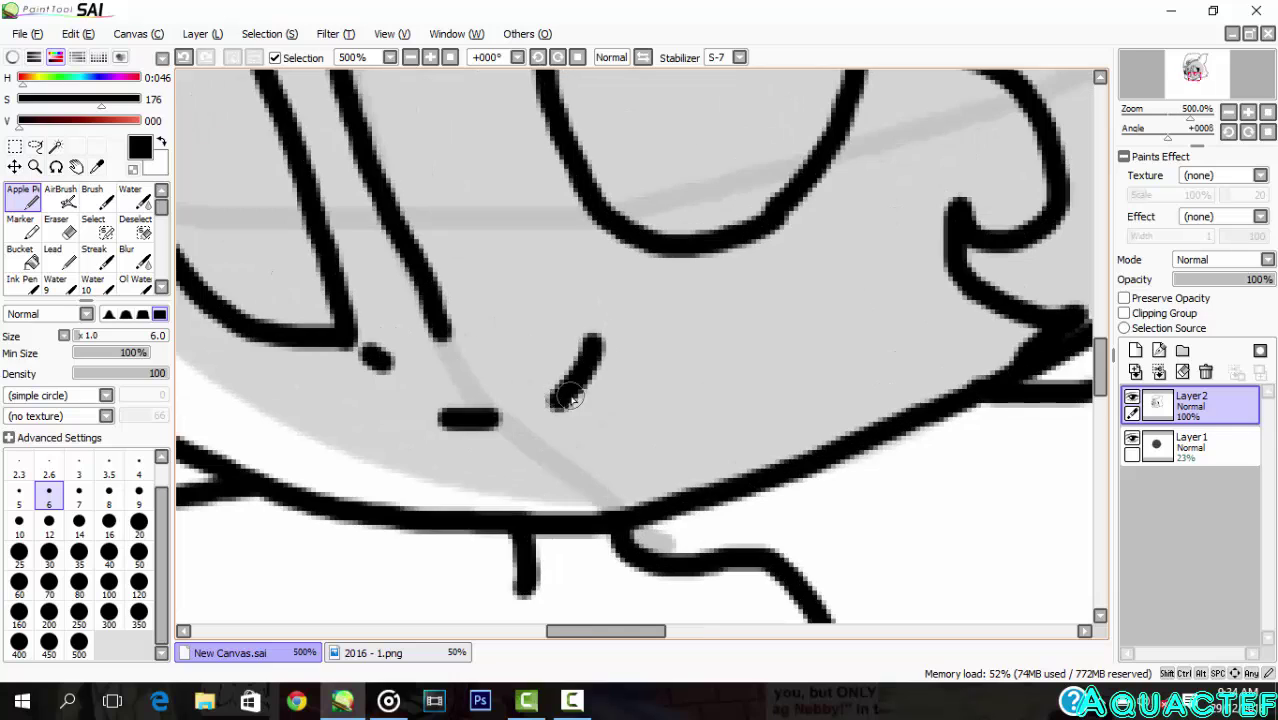
pyautogui.hotkey('ctrl', 'z')
pyautogui.hotkey('ctrl', 'z')
pyautogui.hotkey('ctrl', 'z')
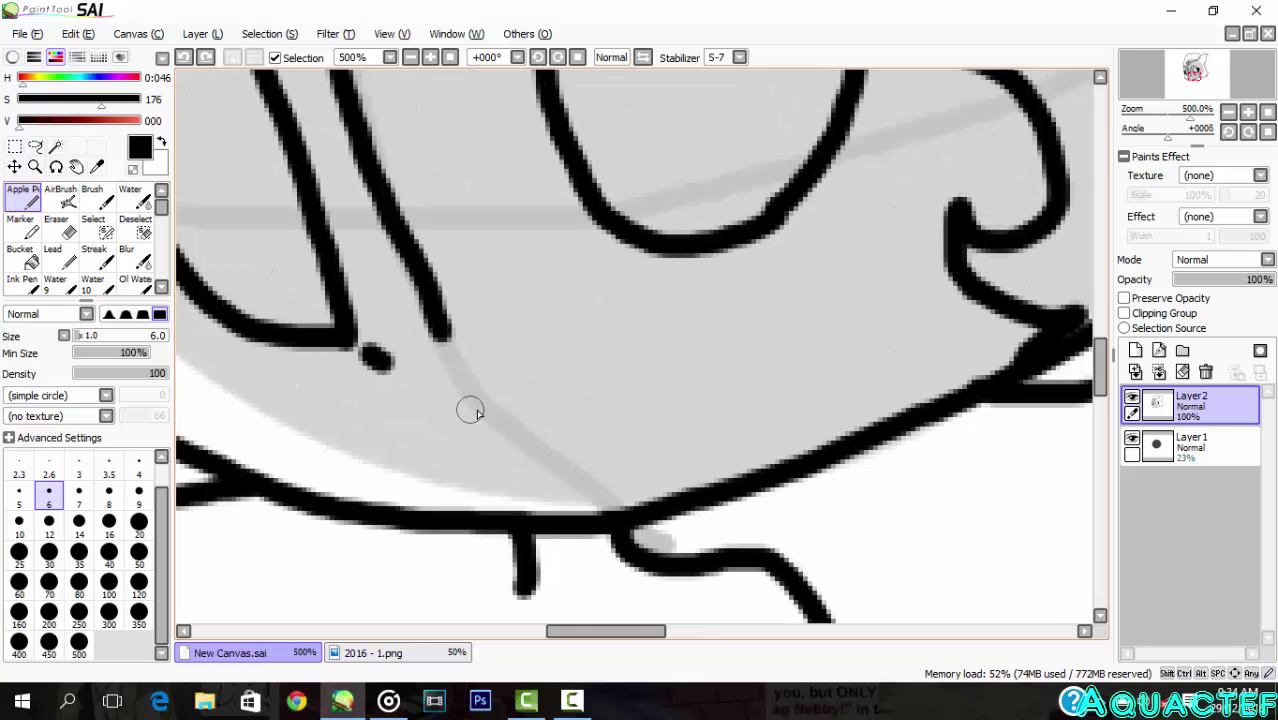
pyautogui.moveTo(468, 410)
pyautogui.mouseDown()
pyautogui.moveTo(537, 426)
pyautogui.moveTo(585, 346)
pyautogui.mouseUp()
pyautogui.moveTo(509, 424)
pyautogui.mouseDown()
pyautogui.moveTo(576, 500)
pyautogui.moveTo(584, 400)
pyautogui.mouseUp()
pyautogui.scroll(-5, 561, 385)
pyautogui.hotkey('ctrl', 'z')
pyautogui.scroll(4, 553, 394)
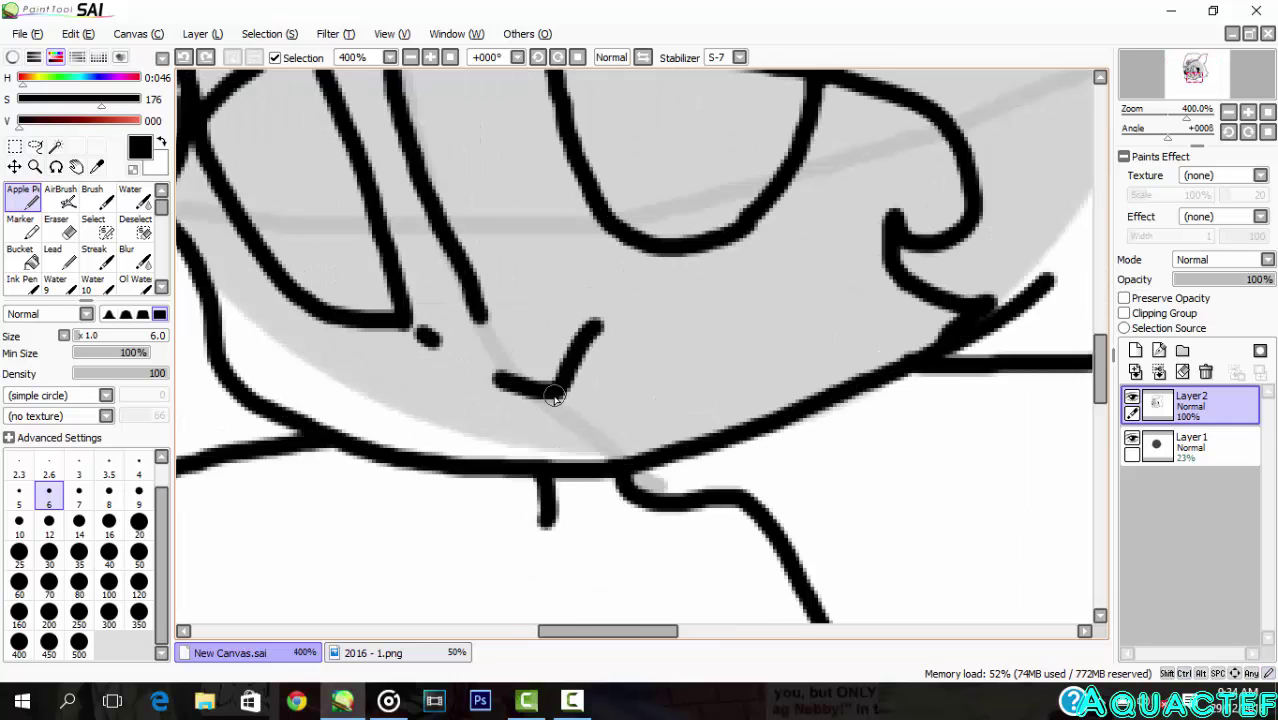
pyautogui.hotkey('ctrl', 'z')
# Step: Draw a short, slanted mouth line with a slight hook just below the nose dot
pyautogui.scroll(1, 453, 373)
pyautogui.moveTo(423, 391)
pyautogui.mouseDown()
pyautogui.moveTo(451, 403)
pyautogui.moveTo(567, 351)
pyautogui.mouseUp()
pyautogui.hotkey('ctrl', 'z')
pyautogui.moveTo(428, 390); pyautogui.dragTo(584, 343)
pyautogui.hotkey('ctrl', 'z')
pyautogui.scroll(-4, 552, 320)
pyautogui.scroll(1, 553, 294)
pyautogui.scroll(-1, 545, 320)
pyautogui.scroll(2, 515, 425)
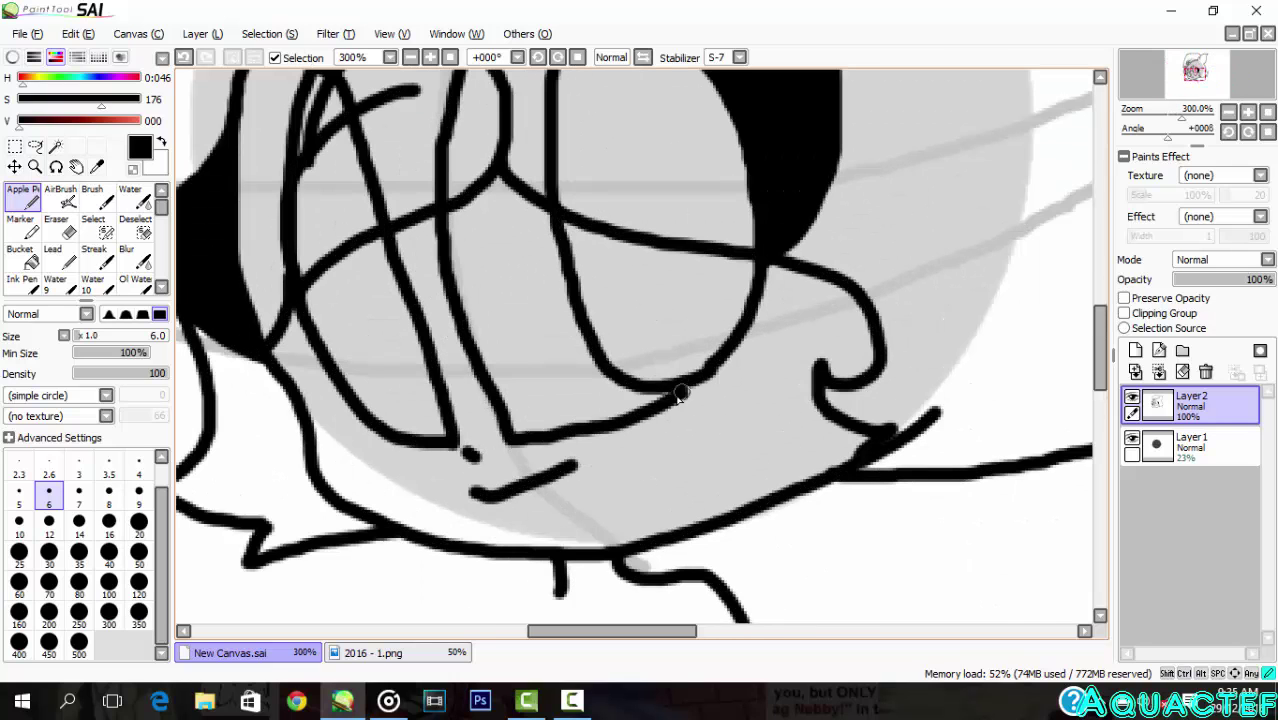
# Step: Close the large eye's lower edge and draw an inner line that curves from its top to its outer side
pyautogui.moveTo(678, 395)
pyautogui.mouseDown()
pyautogui.moveTo(705, 372)
pyautogui.moveTo(579, 430)
pyautogui.moveTo(708, 371)
pyautogui.mouseUp()
pyautogui.hotkey('ctrl', 'z')
pyautogui.scroll(-3, 708, 242)
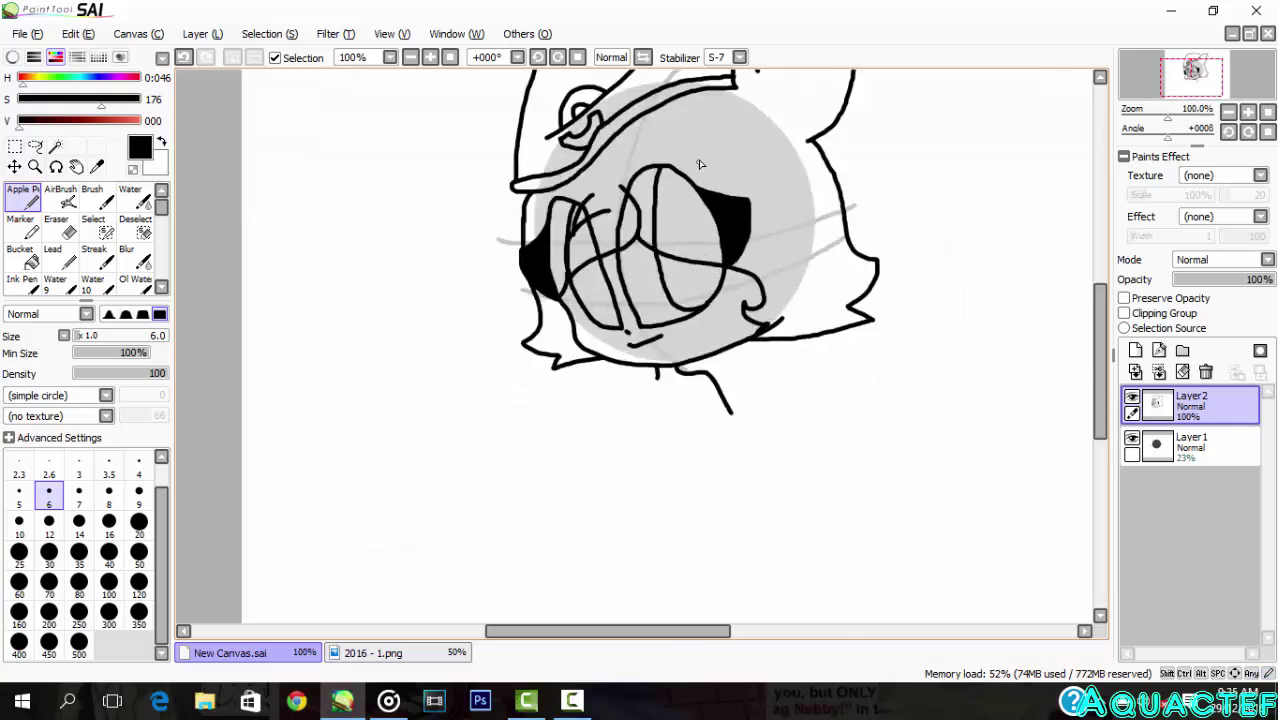
pyautogui.scroll(3, 696, 150)
pyautogui.moveTo(665, 185)
pyautogui.mouseDown()
pyautogui.moveTo(638, 303)
pyautogui.moveTo(697, 498)
pyautogui.mouseUp()
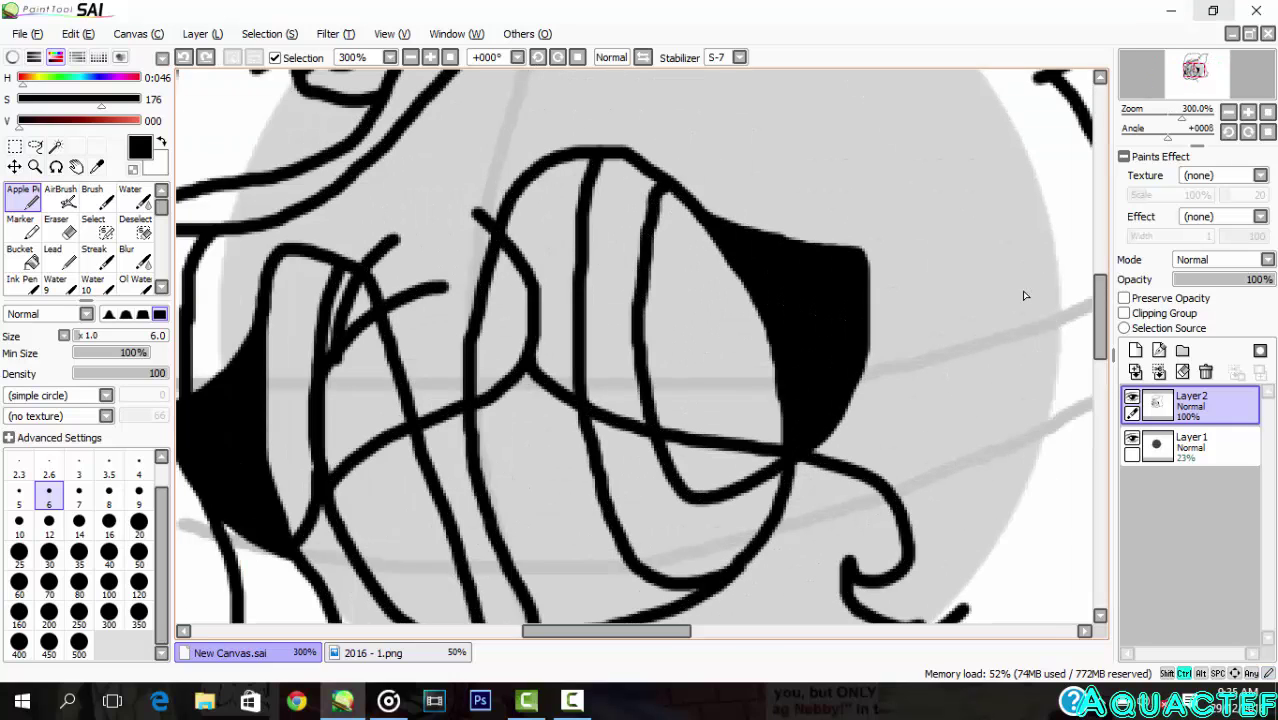
pyautogui.hotkey('ctrl', 'z')
pyautogui.moveTo(649, 179); pyautogui.dragTo(657, 468)
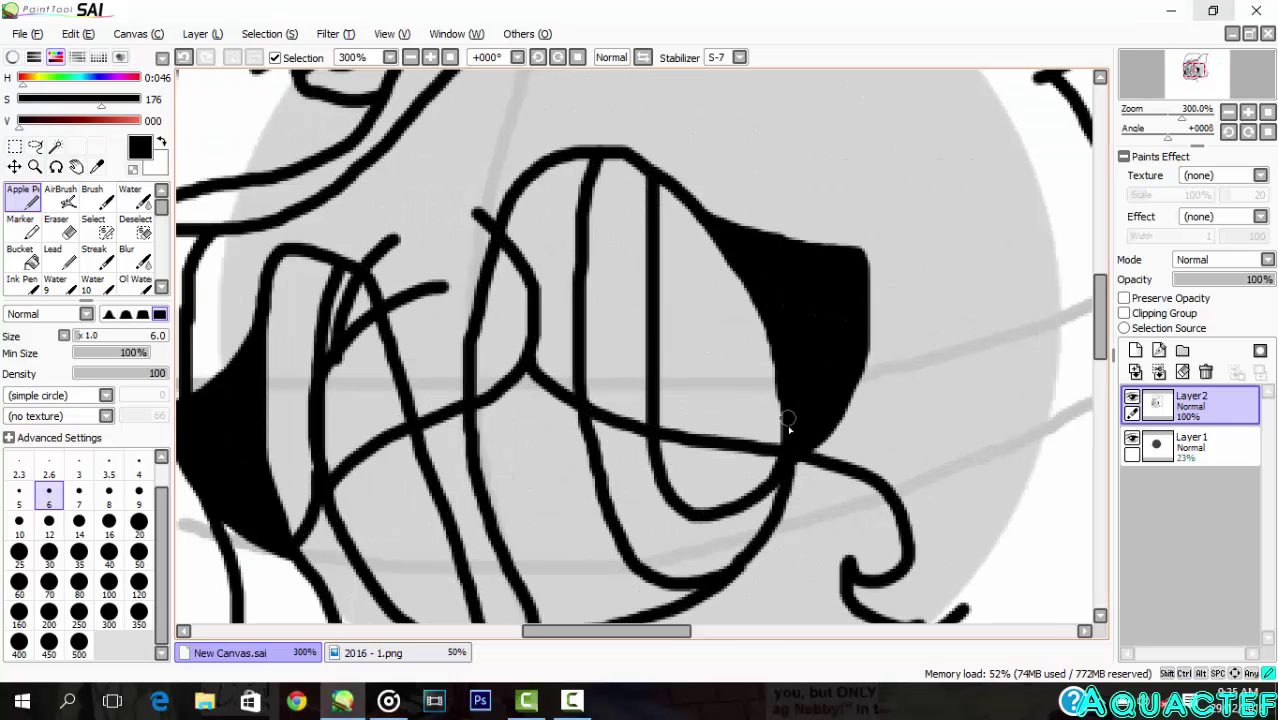
# Step: Fill all sections of the large eye outside the new inner line with black using the Bucket
pyautogui.click(22, 257)
pyautogui.click(508, 305)
pyautogui.click(556, 305)
pyautogui.click(625, 315)
pyautogui.click(620, 490)
pyautogui.click(575, 515)
pyautogui.scroll(-3, 565, 502)
pyautogui.scroll(2, 514, 560)
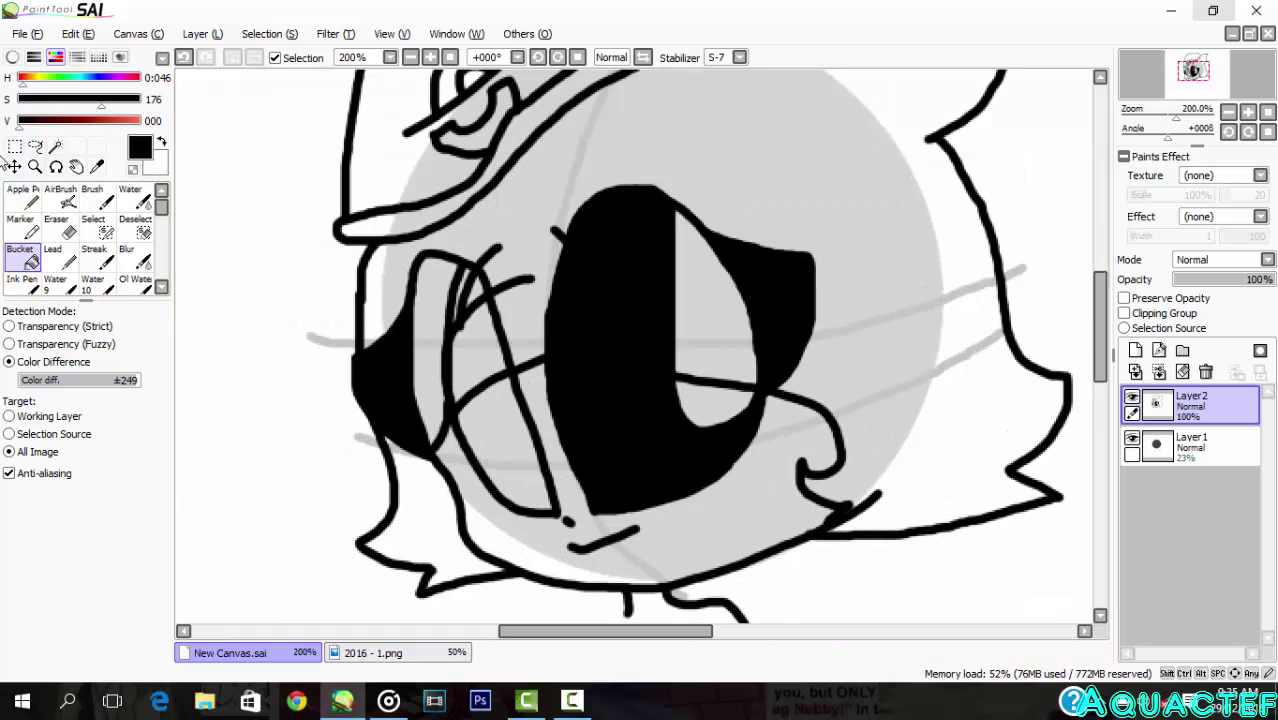
# Step: Draw the short right sleeve, the left torso line and the V-shaped collar with the size 6 pen
pyautogui.click(22, 198)
pyautogui.scroll(-1, 434, 491)
pyautogui.scroll(3, 454, 303)
pyautogui.moveTo(455, 297)
pyautogui.mouseDown()
pyautogui.moveTo(454, 465)
pyautogui.moveTo(638, 414)
pyautogui.mouseUp()
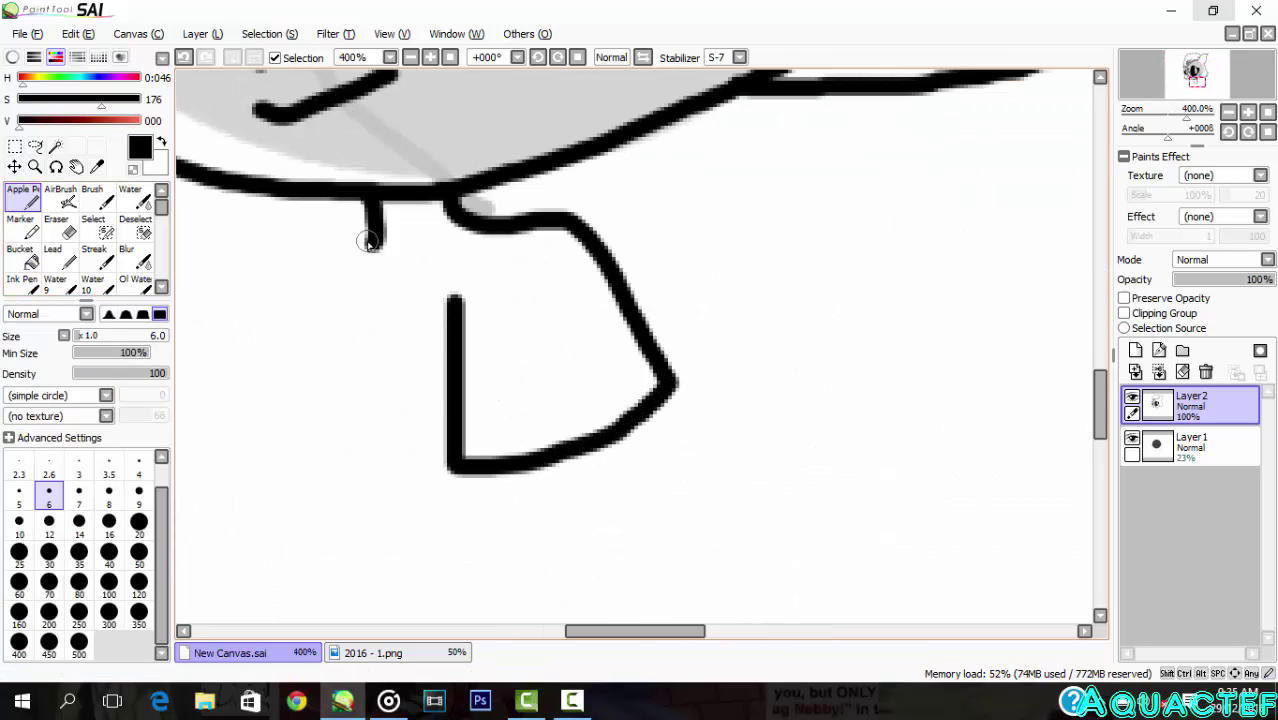
pyautogui.moveTo(369, 242)
pyautogui.mouseDown()
pyautogui.moveTo(314, 405)
pyautogui.moveTo(275, 615)
pyautogui.mouseUp()
pyautogui.moveTo(468, 228); pyautogui.dragTo(340, 326)
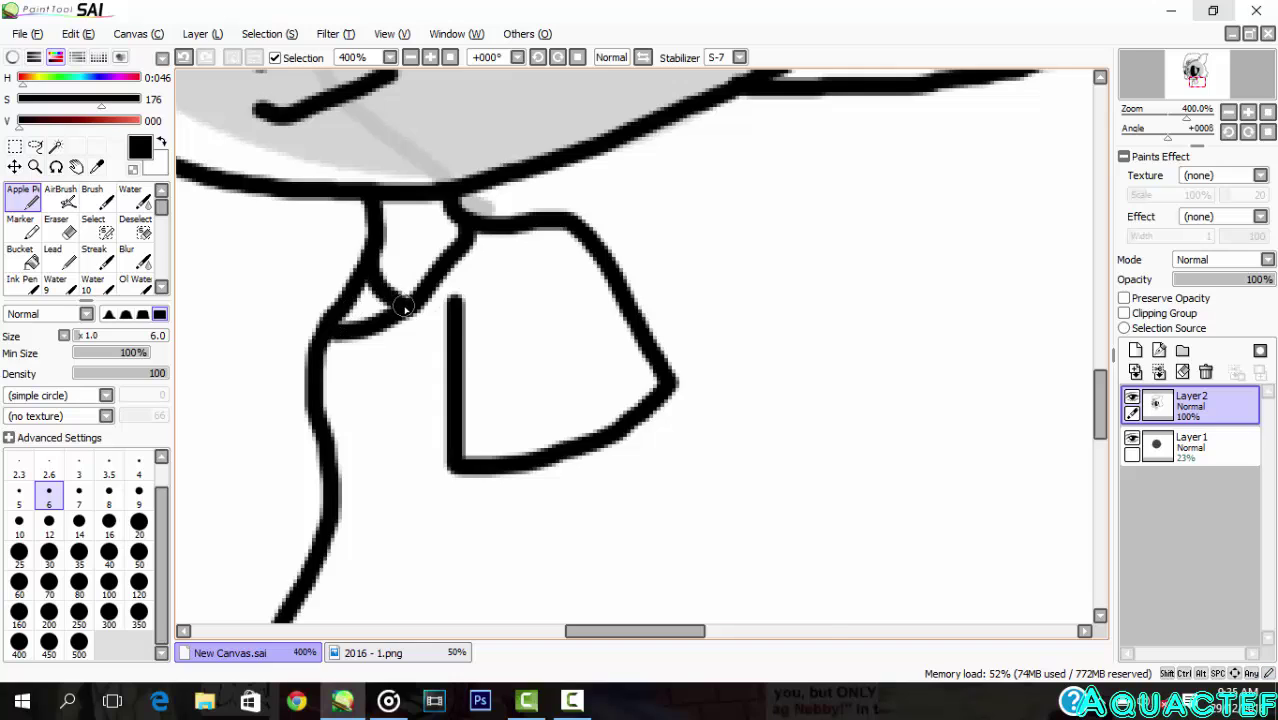
pyautogui.scroll(-2, 404, 308)
pyautogui.scroll(2, 520, 460)
pyautogui.moveTo(456, 206); pyautogui.dragTo(552, 570)
pyautogui.hotkey('ctrl', 'z')
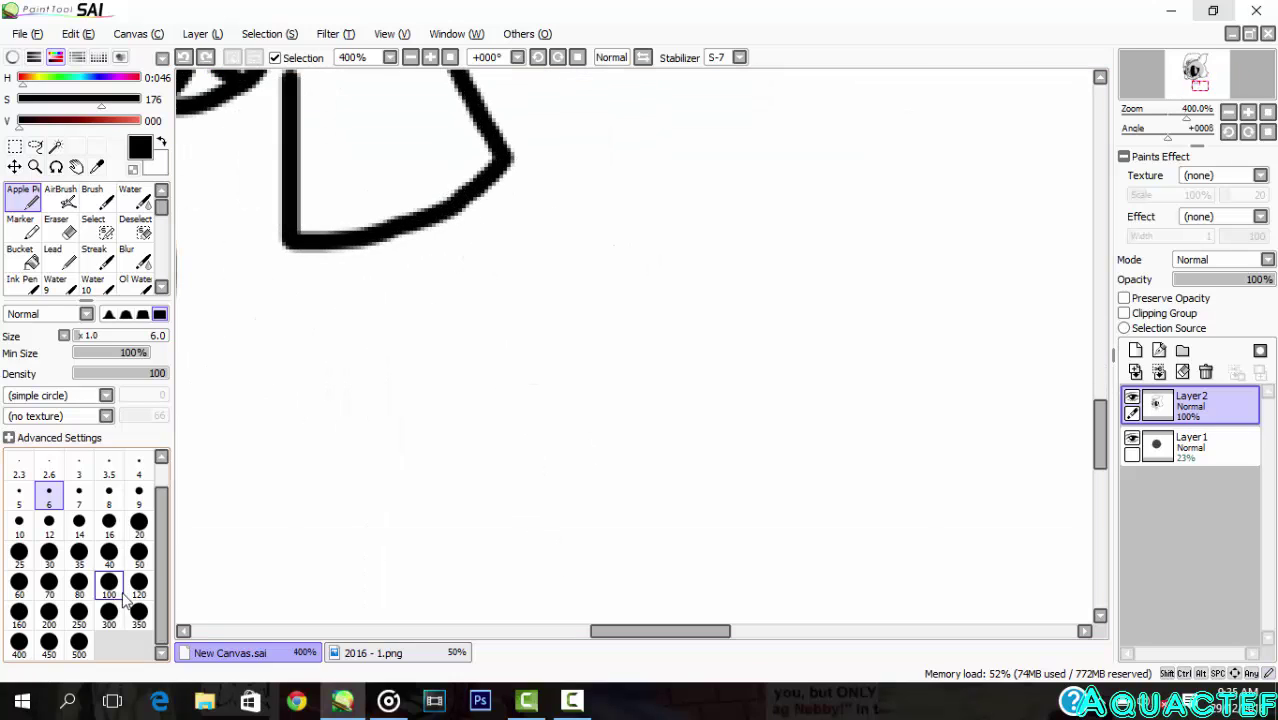
pyautogui.moveTo(548, 265)
pyautogui.mouseDown()
pyautogui.moveTo(536, 522)
pyautogui.moveTo(570, 522)
pyautogui.moveTo(500, 508)
pyautogui.mouseUp()
pyautogui.moveTo(745, 268); pyautogui.dragTo(625, 478)
pyautogui.moveTo(720, 285); pyautogui.dragTo(650, 388)
pyautogui.moveTo(680, 392); pyautogui.dragTo(760, 480)
pyautogui.moveTo(848, 322)
pyautogui.mouseDown()
pyautogui.moveTo(828, 420)
pyautogui.moveTo(901, 422)
pyautogui.moveTo(800, 518)
pyautogui.mouseUp()
pyautogui.click(386, 702)
pyautogui.click(1176, 14)
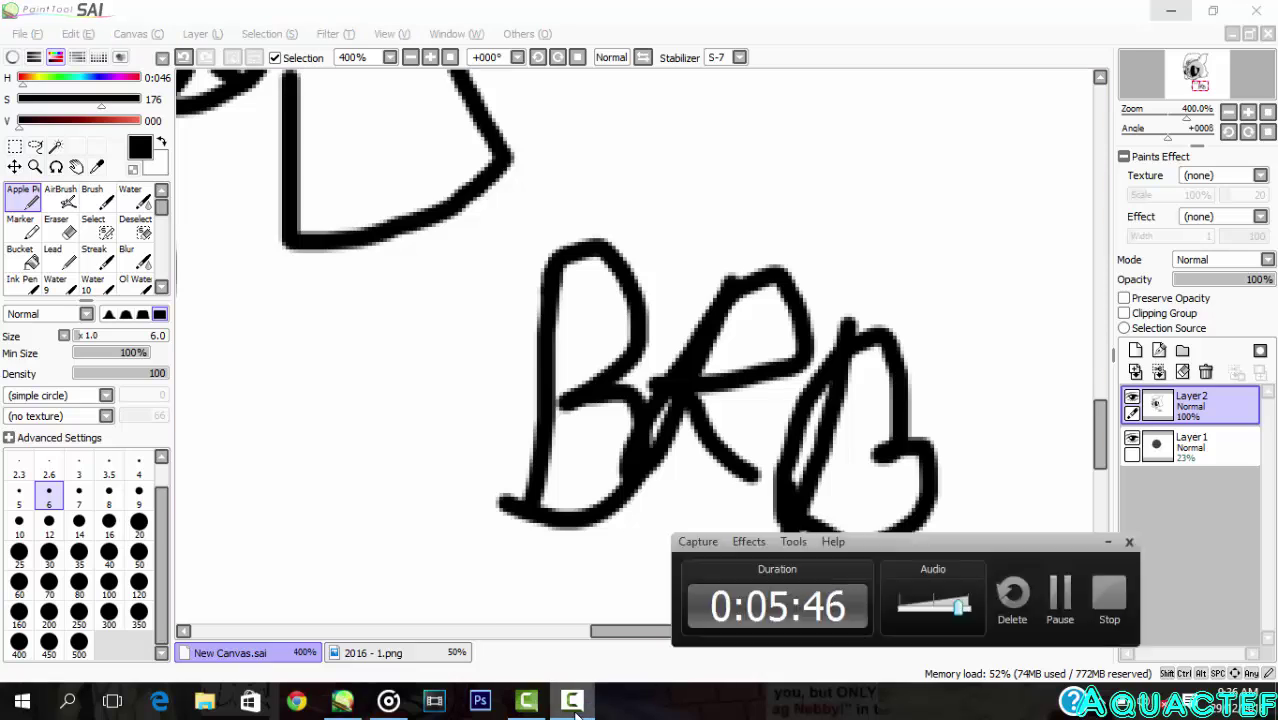
pyautogui.hotkey('ctrl', 'z')
pyautogui.hotkey('ctrl', 'z')
pyautogui.hotkey('ctrl', 'z')
pyautogui.hotkey('ctrl', 'z')
pyautogui.hotkey('ctrl', 'z')
pyautogui.hotkey('ctrl', 'z')
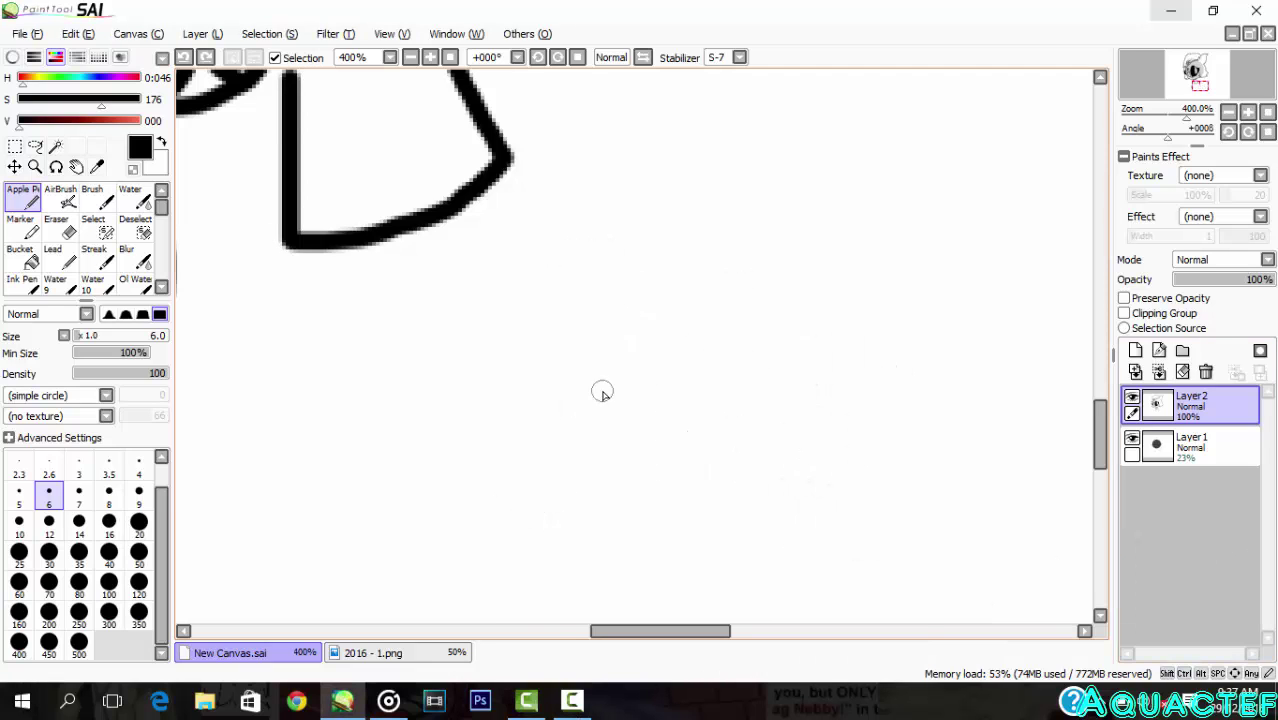
# Step: Draw the long arm hanging from the right sleeve and a curved wristband with two inner stripe lines
pyautogui.scroll(-4, 602, 394)
pyautogui.scroll(2, 377, 292)
pyautogui.moveTo(393, 188); pyautogui.dragTo(498, 535)
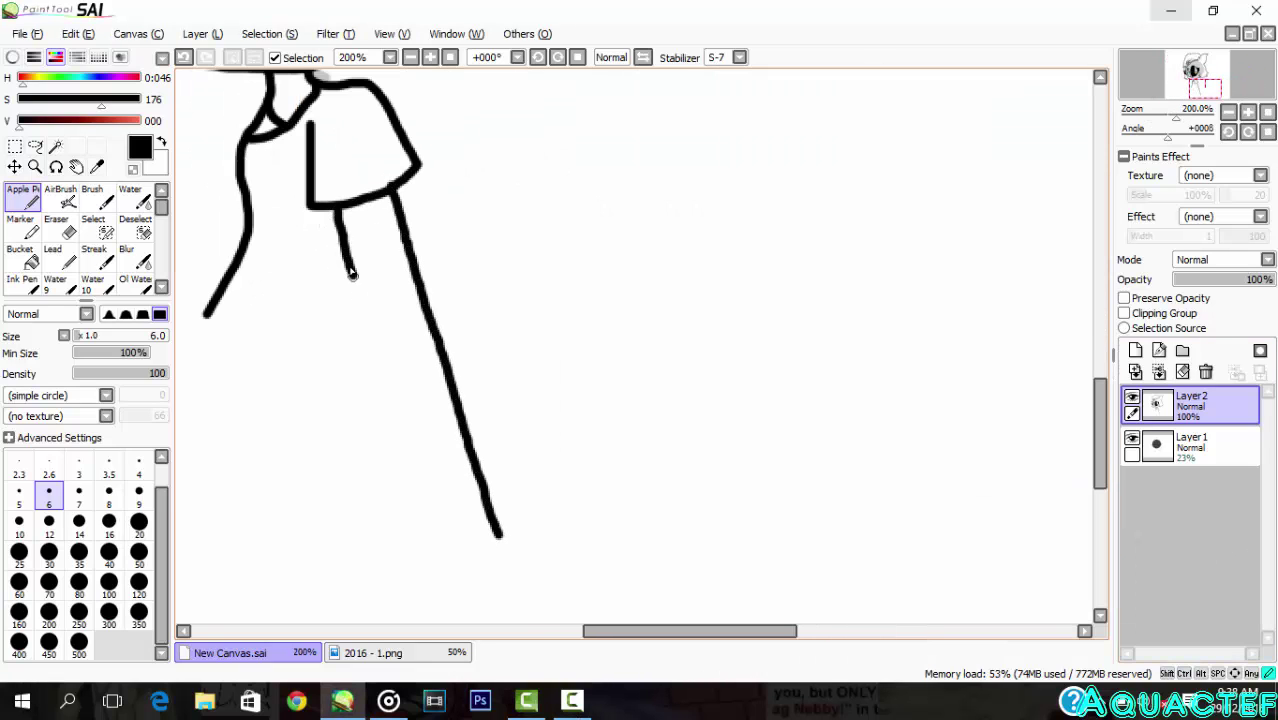
pyautogui.scroll(3, 455, 590)
pyautogui.moveTo(382, 495); pyautogui.dragTo(630, 432)
pyautogui.moveTo(630, 432)
pyautogui.mouseDown()
pyautogui.moveTo(667, 542)
pyautogui.moveTo(355, 502)
pyautogui.moveTo(653, 506)
pyautogui.moveTo(630, 432)
pyautogui.mouseUp()
pyautogui.hotkey('ctrl', 'z')
pyautogui.moveTo(426, 482); pyautogui.dragTo(506, 598)
pyautogui.moveTo(554, 452); pyautogui.dragTo(597, 564)
# Step: Draw a hand with pointed fingers below the wristband and fill the wristband's middle section with black
pyautogui.scroll(-4, 573, 553)
pyautogui.scroll(5, 448, 528)
pyautogui.moveTo(390, 368)
pyautogui.mouseDown()
pyautogui.moveTo(434, 513)
pyautogui.moveTo(864, 499)
pyautogui.moveTo(935, 362)
pyautogui.moveTo(856, 177)
pyautogui.moveTo(750, 158)
pyautogui.mouseUp()
pyautogui.click(20, 257)
pyautogui.click(500, 200)
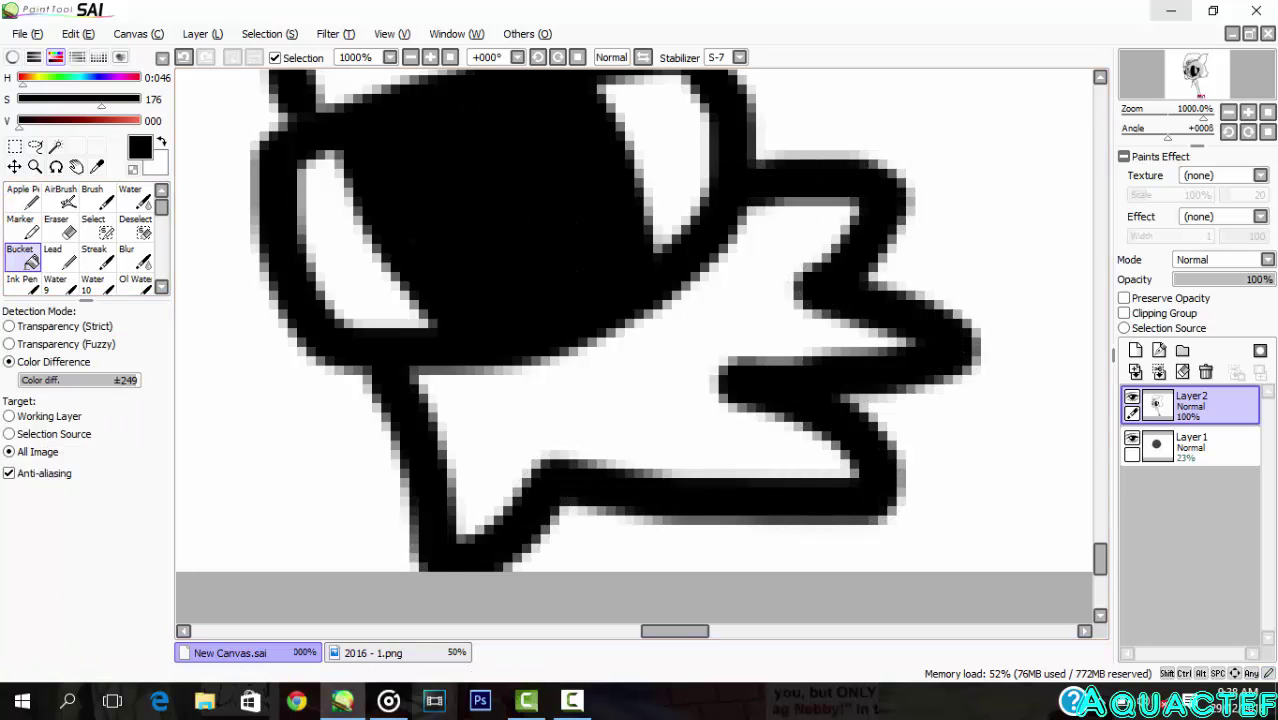
pyautogui.click(1142, 704)
pyautogui.click(1126, 658)
pyautogui.click(1139, 704)
# Step: Draw the shirt's lower edge with a navel mark and fold line above it, and a small knot below it
pyautogui.scroll(-7, 871, 427)
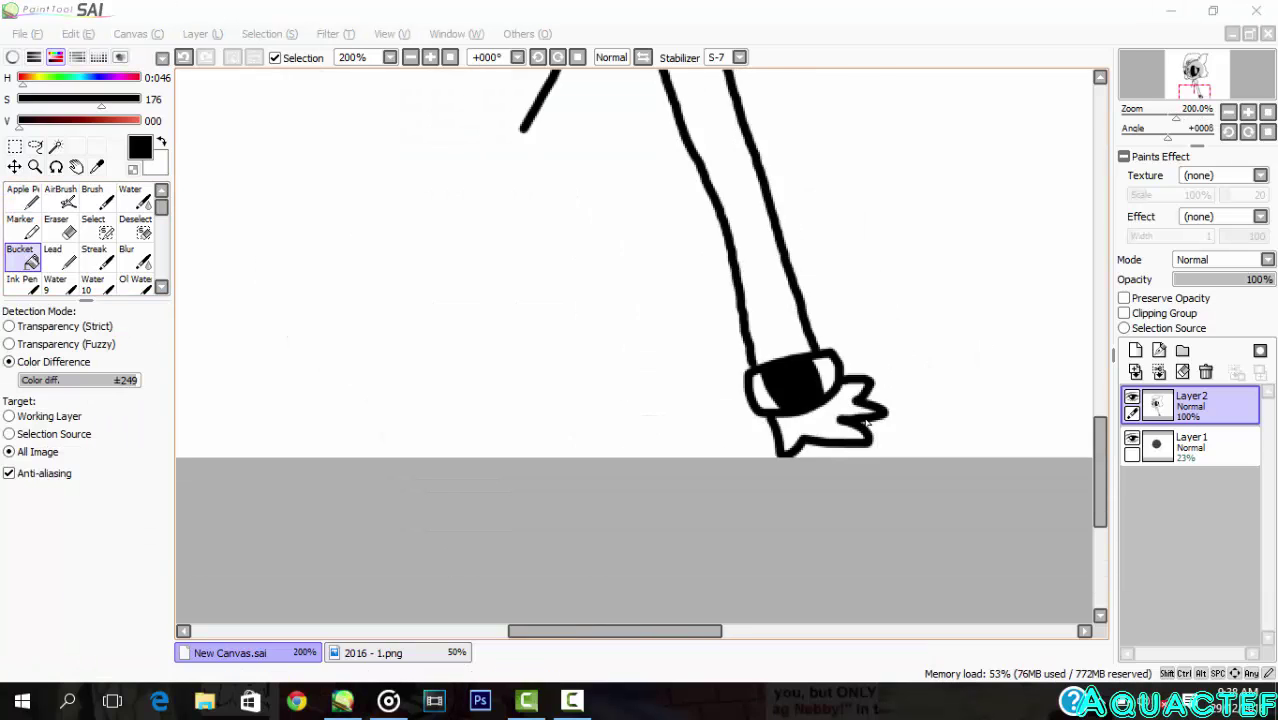
pyautogui.scroll(2, 544, 290)
pyautogui.click(20, 194)
pyautogui.scroll(3, 491, 191)
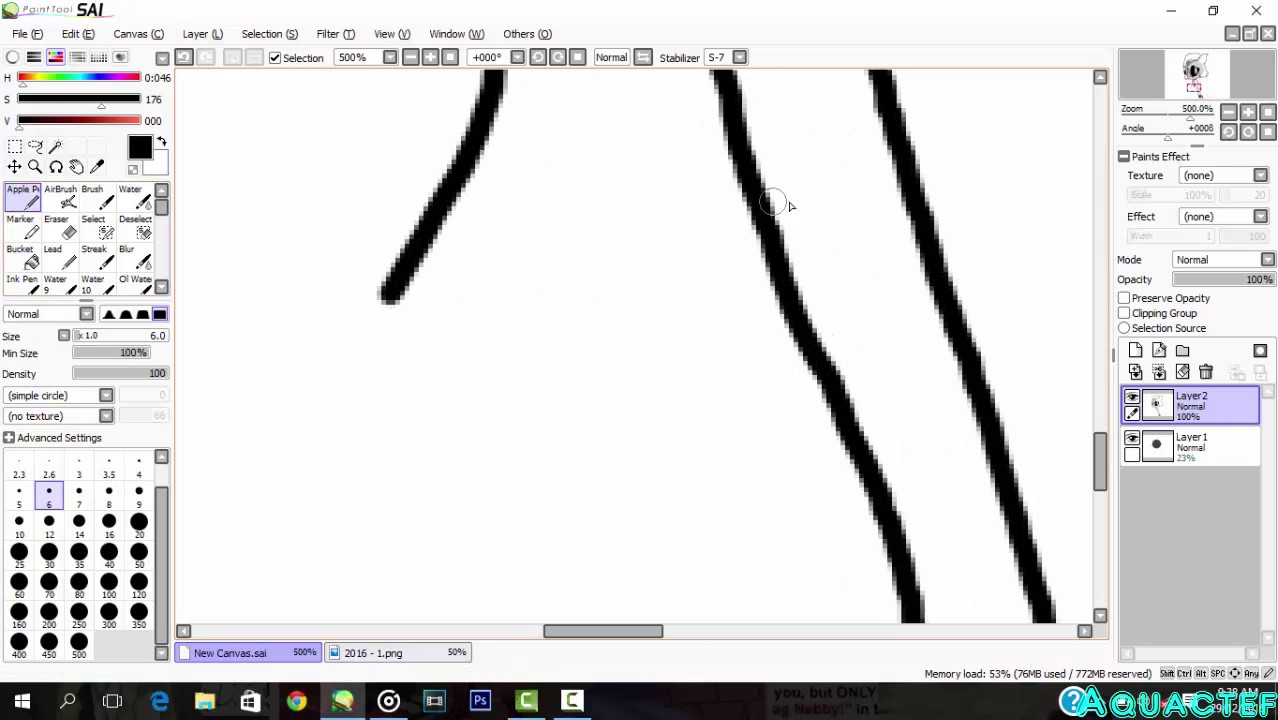
pyautogui.moveTo(751, 191)
pyautogui.mouseDown()
pyautogui.moveTo(741, 289)
pyautogui.moveTo(390, 290)
pyautogui.mouseUp()
pyautogui.moveTo(659, 245); pyautogui.dragTo(516, 303)
pyautogui.moveTo(480, 250); pyautogui.dragTo(478, 277)
pyautogui.moveTo(446, 348); pyautogui.dragTo(484, 348)
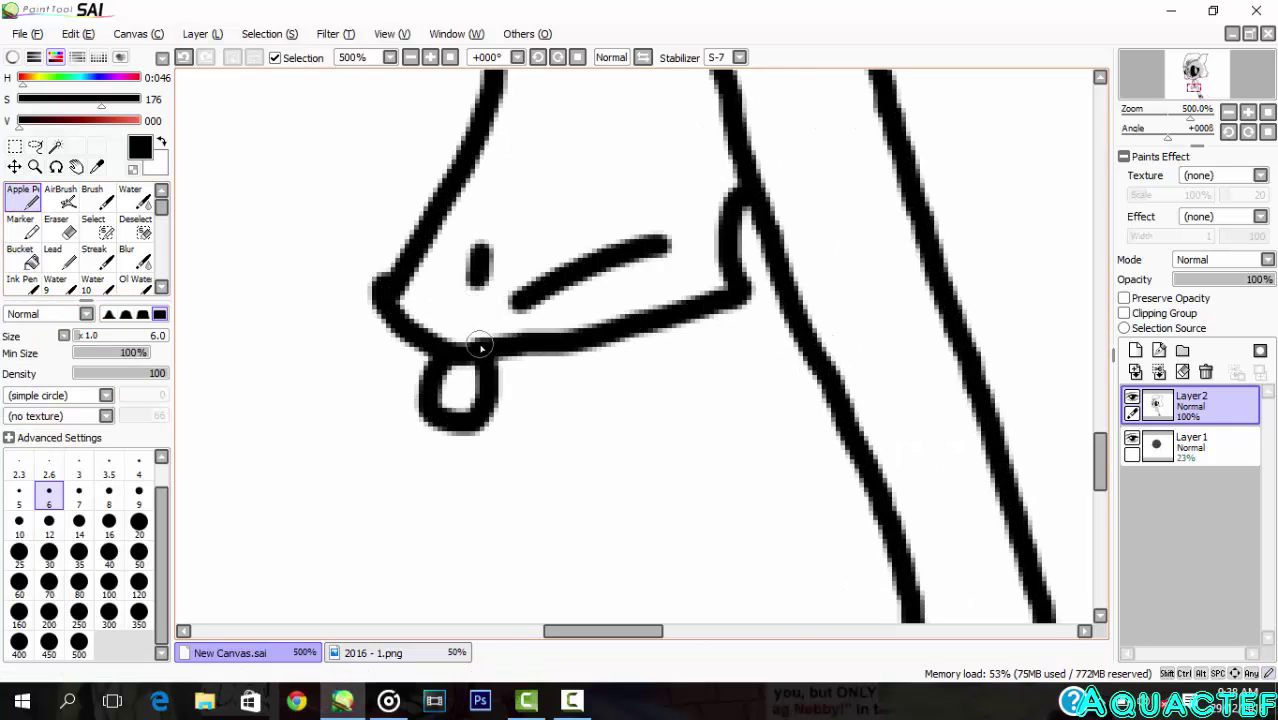
# Step: Draw the tied cloth hanging from the knot, with two overlapping tails and curled fold lines
pyautogui.scroll(-3, 485, 348)
pyautogui.scroll(2, 440, 480)
pyautogui.moveTo(548, 150)
pyautogui.mouseDown()
pyautogui.moveTo(454, 499)
pyautogui.moveTo(528, 205)
pyautogui.moveTo(375, 240)
pyautogui.moveTo(400, 467)
pyautogui.mouseUp()
pyautogui.moveTo(557, 180); pyautogui.dragTo(554, 260)
pyautogui.moveTo(503, 185); pyautogui.dragTo(450, 262)
pyautogui.scroll(-3, 470, 252)
pyautogui.scroll(3, 582, 198)
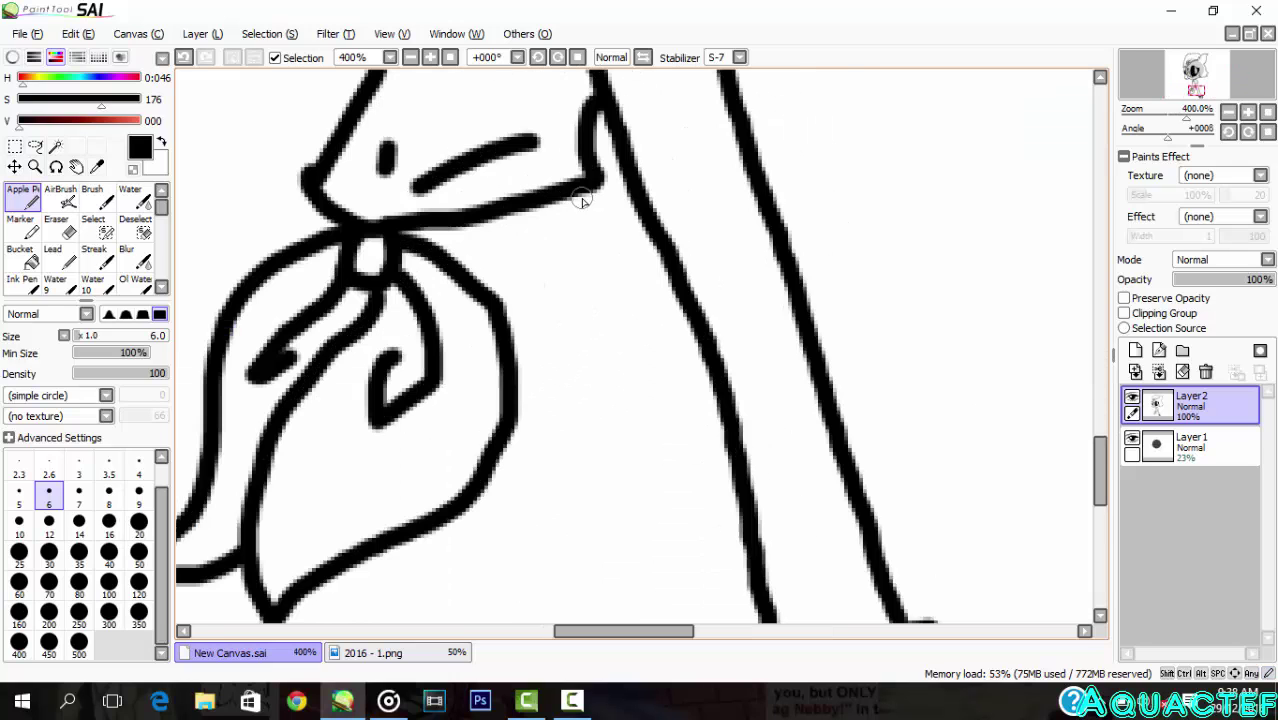
# Step: Draw the shorts' side lines and their ragged hem behind the tied cloth
pyautogui.moveTo(610, 245); pyautogui.dragTo(652, 452)
pyautogui.moveTo(480, 494)
pyautogui.mouseDown()
pyautogui.moveTo(680, 465)
pyautogui.moveTo(662, 459)
pyautogui.mouseUp()
pyautogui.hotkey('ctrl', 'z')
pyautogui.moveTo(669, 455)
pyautogui.mouseDown()
pyautogui.moveTo(585, 582)
pyautogui.moveTo(430, 530)
pyautogui.mouseUp()
pyautogui.moveTo(301, 197); pyautogui.dragTo(273, 265)
pyautogui.scroll(-4, 354, 222)
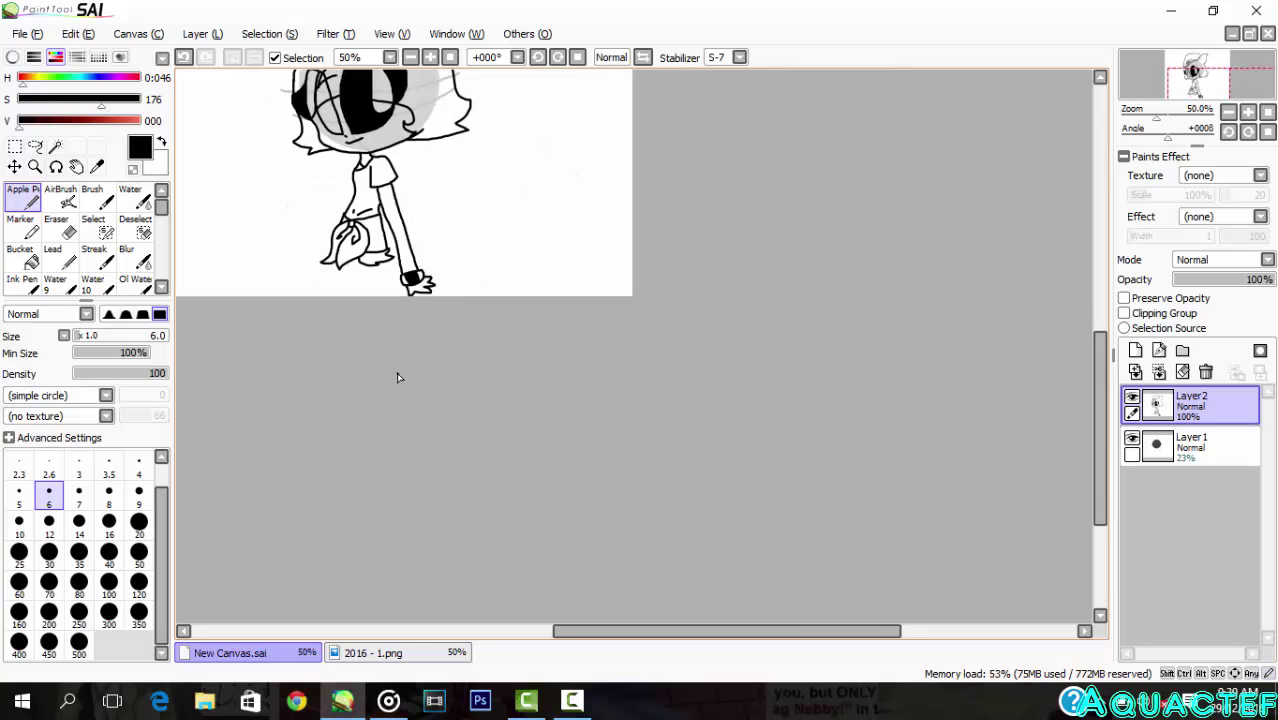
# Step: Draw both legs down to the canvas edge and add the ragged shorts hem on the left leg
pyautogui.scroll(3, 394, 298)
pyautogui.moveTo(295, 114); pyautogui.dragTo(317, 298)
pyautogui.moveTo(408, 80); pyautogui.dragTo(448, 303)
pyautogui.scroll(-3, 316, 193)
pyautogui.scroll(4, 277, 150)
pyautogui.moveTo(232, 248)
pyautogui.mouseDown()
pyautogui.moveTo(208, 328)
pyautogui.moveTo(230, 280)
pyautogui.mouseUp()
pyautogui.moveTo(321, 298); pyautogui.dragTo(274, 443)
pyautogui.scroll(-4, 365, 235)
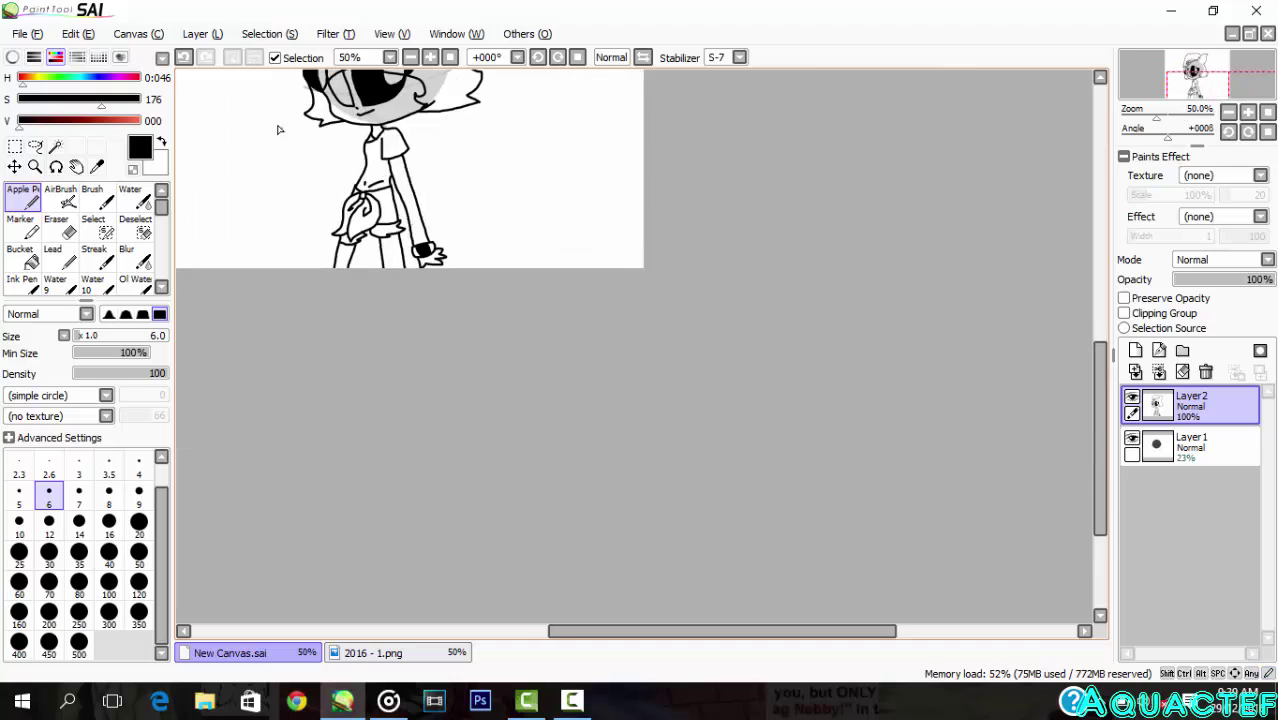
# Step: Select the forearm and hand with the Lasso, and move them up to shorten the arm
pyautogui.scroll(2, 327, 138)
pyautogui.click(35, 148)
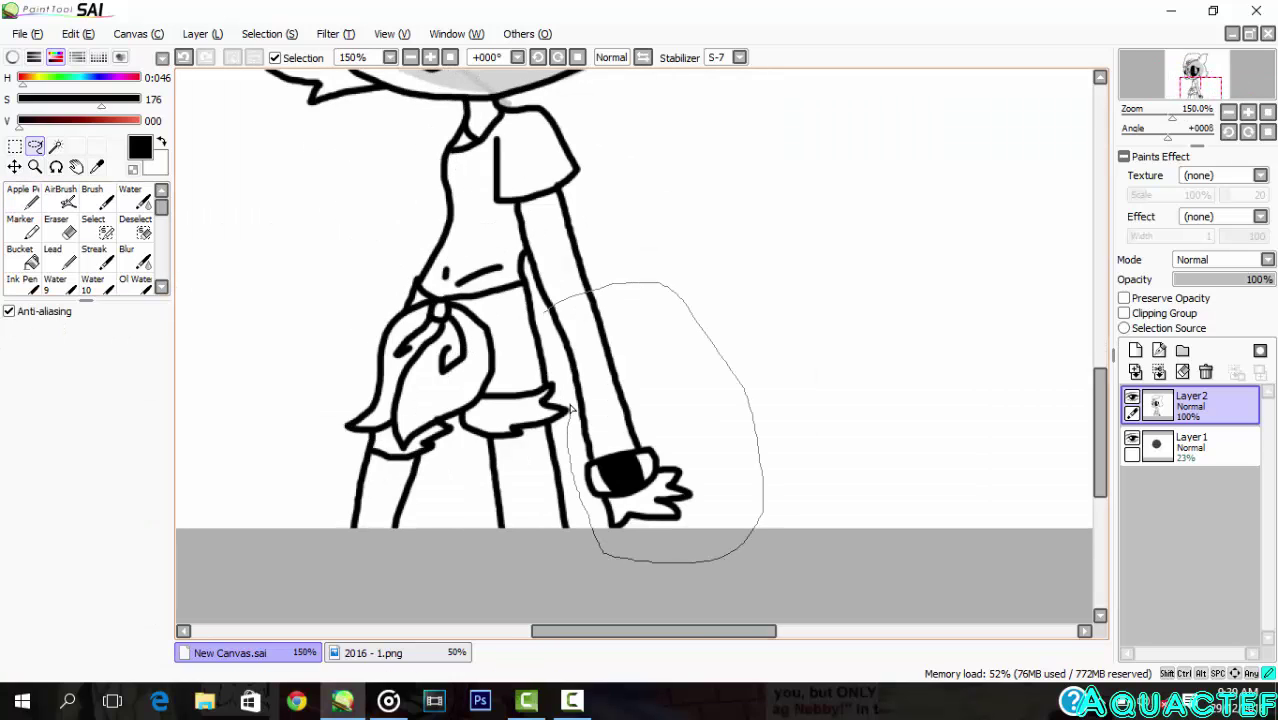
pyautogui.moveTo(570, 408); pyautogui.dragTo(548, 310)
pyautogui.hotkey('ctrl', 't')
pyautogui.moveTo(613, 460); pyautogui.dragTo(606, 424)
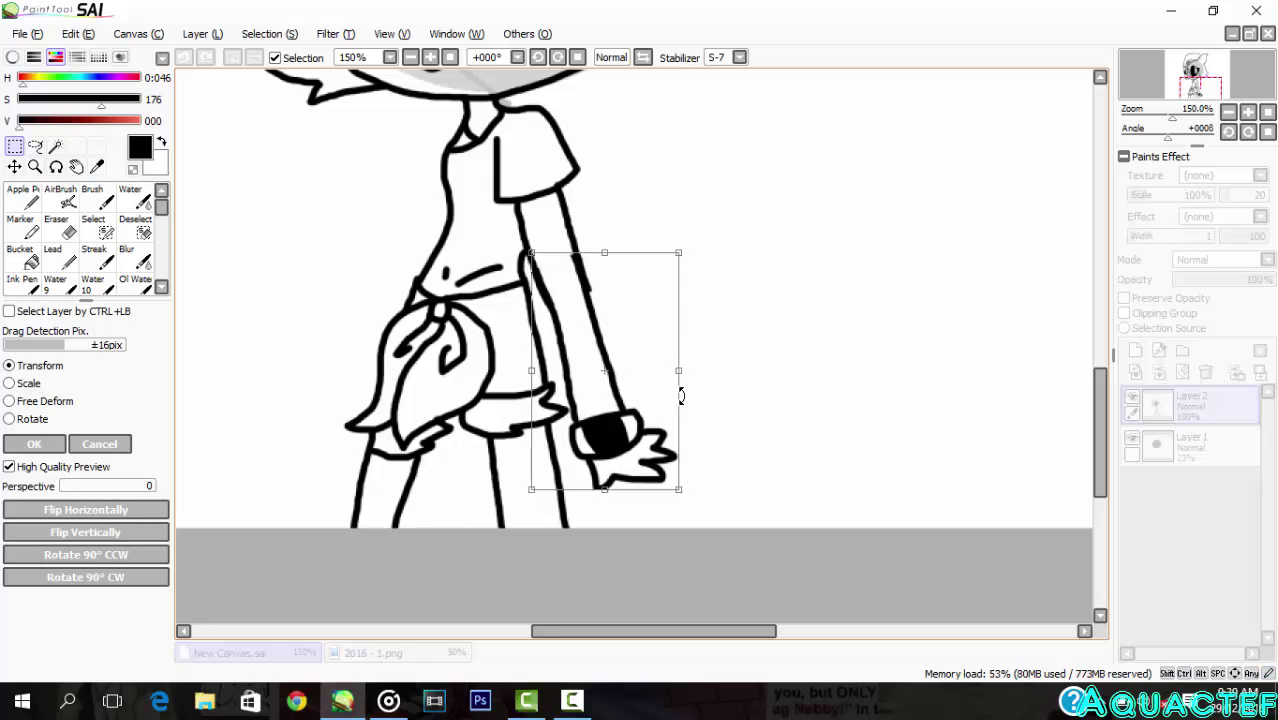
# Step: Rotate the forearm selection slightly counterclockwise, nudge it left to align with the upper arm, and apply the transform
pyautogui.moveTo(680, 396); pyautogui.dragTo(690, 369)
pyautogui.press('Left')
pyautogui.press('Left')
pyautogui.press('Left')
pyautogui.click(35, 444)
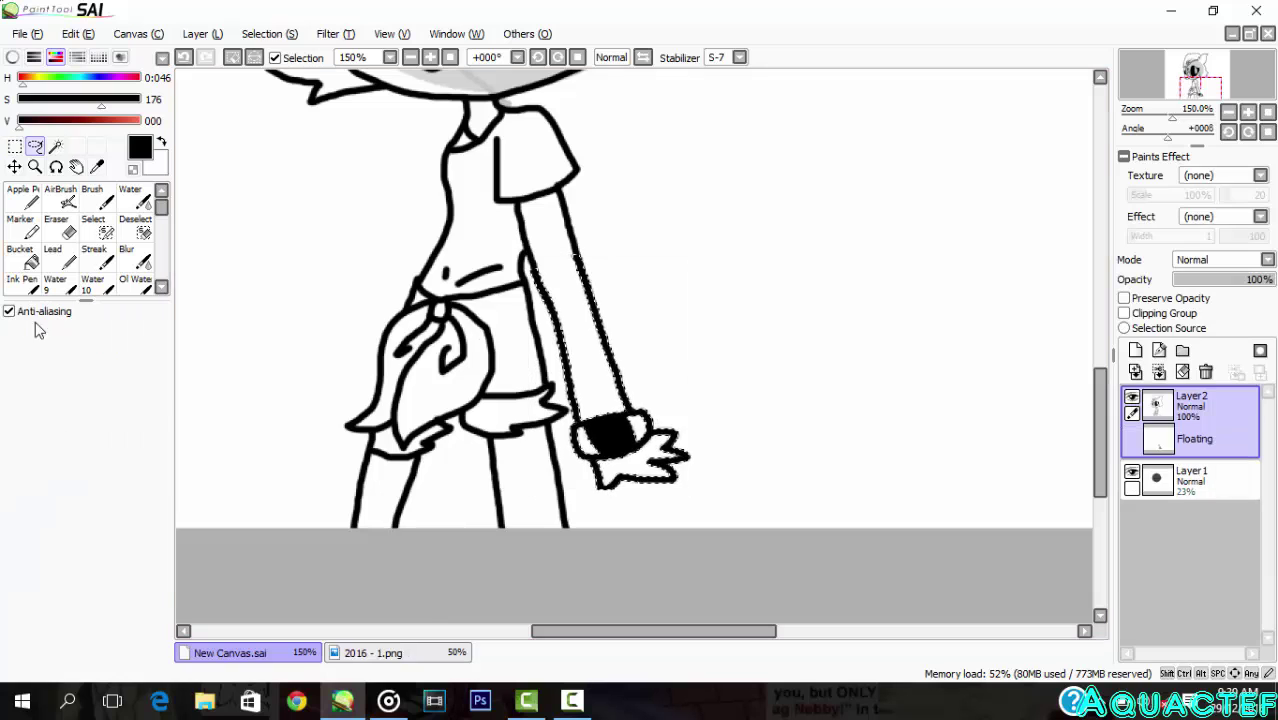
# Step: Clear the forearm selection and switch back to the size 6 pen
pyautogui.click(136, 257)
pyautogui.click(134, 232)
pyautogui.hotkey('ctrl', 'd')
pyautogui.click(26, 198)
pyautogui.scroll(-4, 464, 176)
pyautogui.scroll(4, 464, 178)
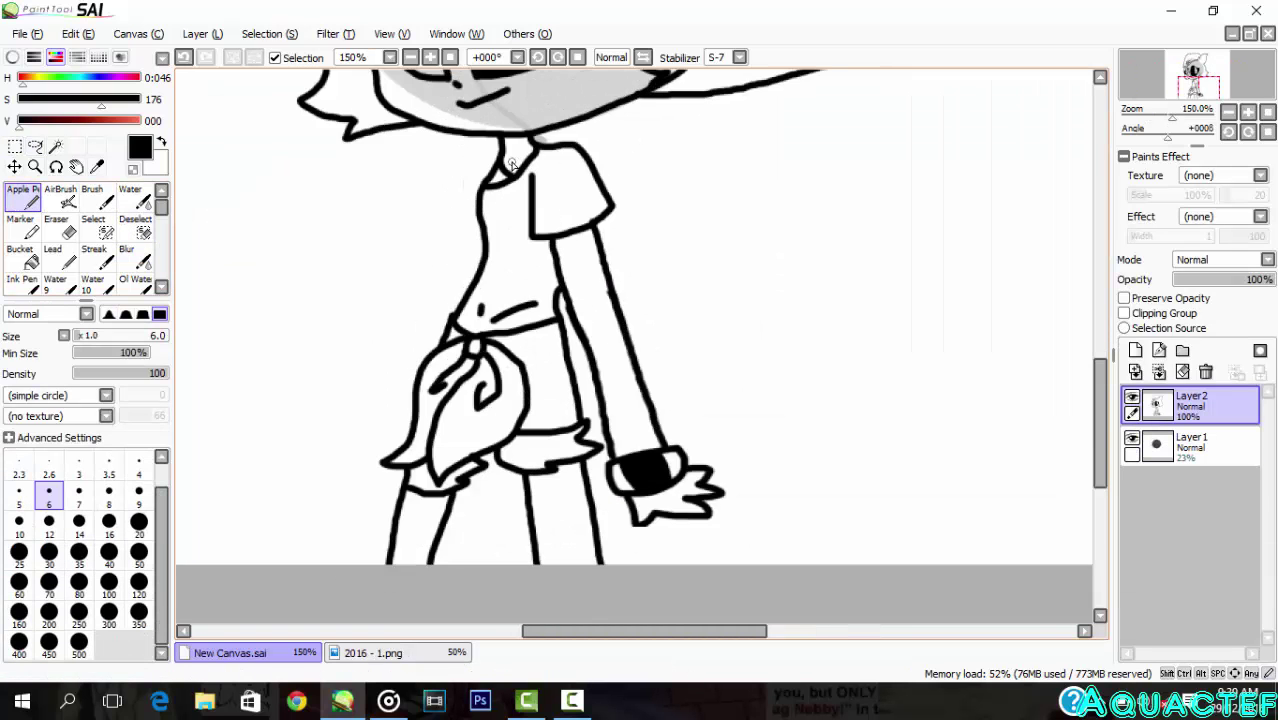
pyautogui.click(1240, 445)
pyautogui.hotkey('ctrl', 'z')
pyautogui.moveTo(775, 140)
pyautogui.mouseDown()
pyautogui.moveTo(660, 188)
pyautogui.moveTo(694, 152)
pyautogui.moveTo(689, 125)
pyautogui.mouseUp()
pyautogui.scroll(-2, 690, 135)
pyautogui.scroll(3, 780, 110)
pyautogui.moveTo(580, 540); pyautogui.dragTo(730, 212)
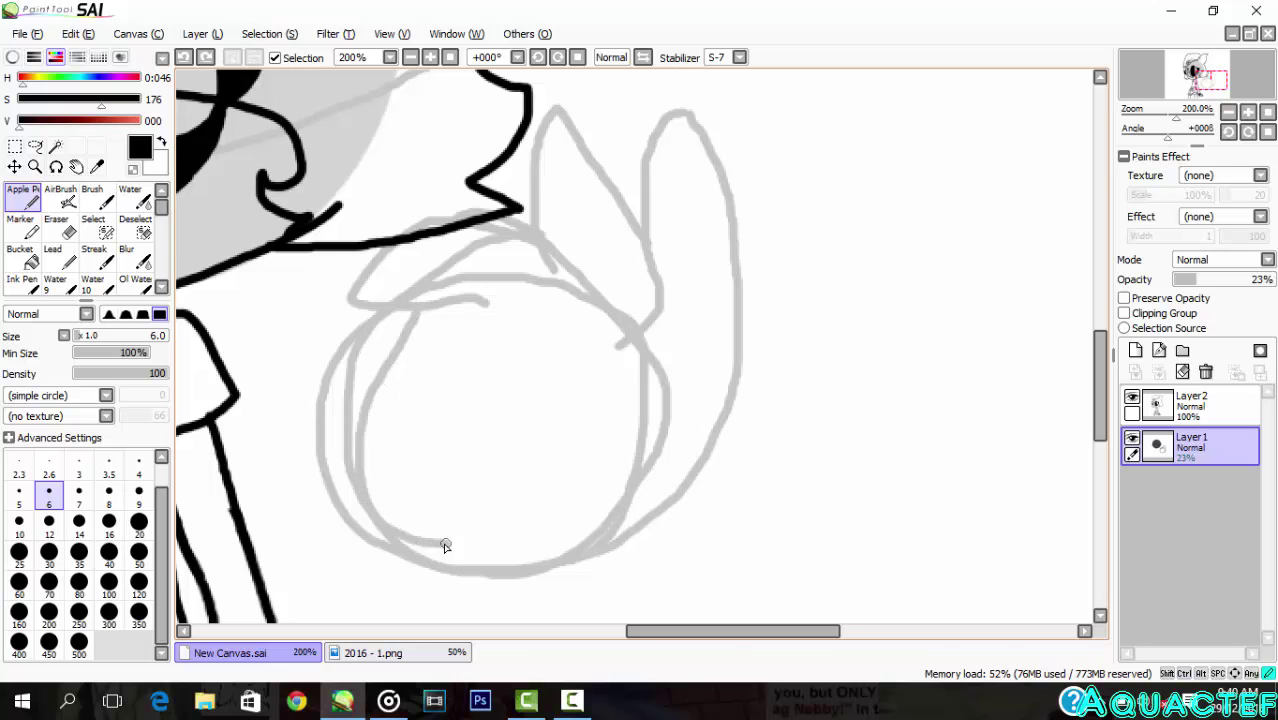
pyautogui.hotkey('ctrl', 'z')
pyautogui.moveTo(605, 548); pyautogui.dragTo(520, 339)
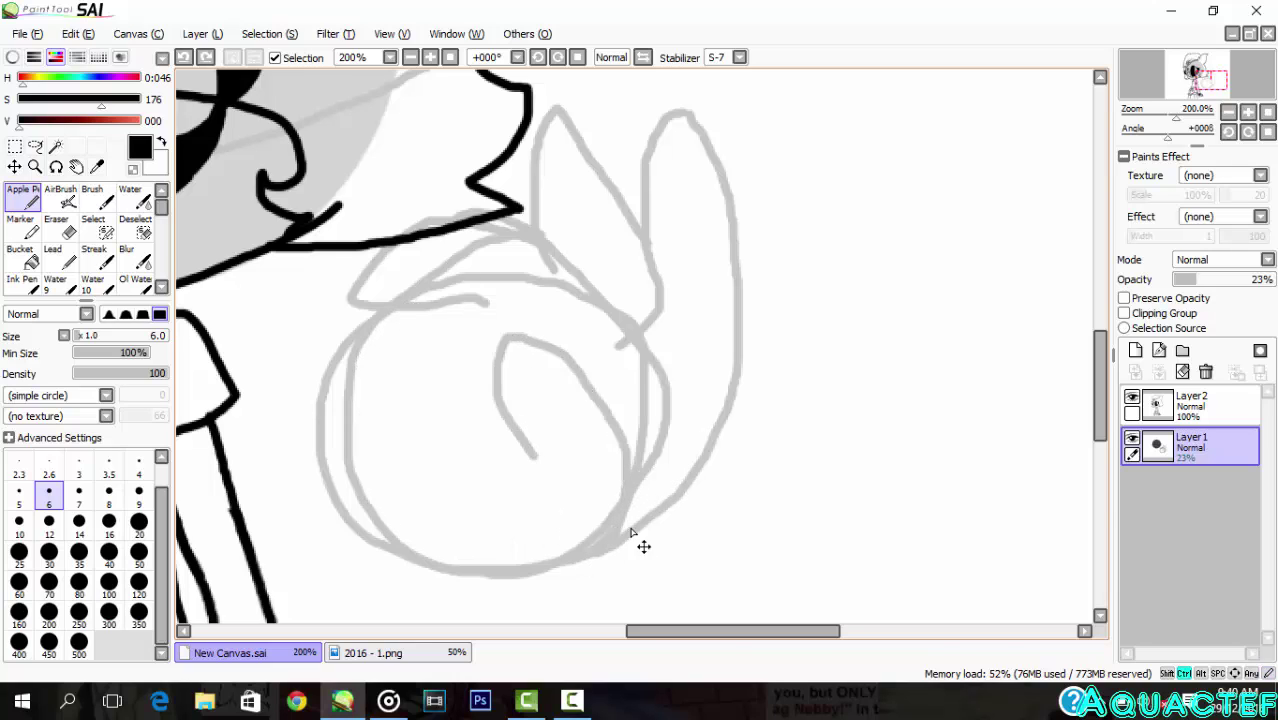
pyautogui.hotkey('ctrl', 'z')
pyautogui.hotkey('ctrl', 'z')
pyautogui.hotkey('ctrl', 'z')
pyautogui.hotkey('ctrl', 'z')
pyautogui.hotkey('ctrl', 'z')
pyautogui.hotkey('ctrl', 'z')
pyautogui.hotkey('ctrl', 'z')
pyautogui.hotkey('ctrl', 'z')
pyautogui.hotkey('ctrl', 'y')
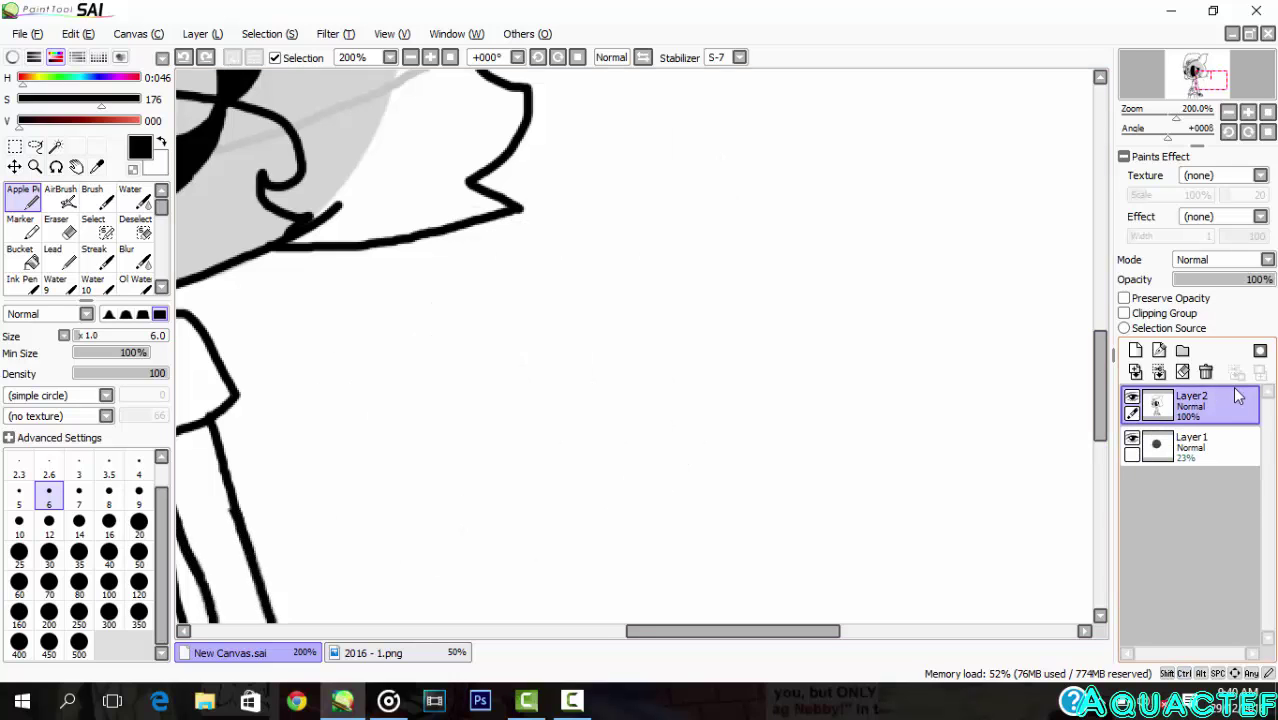
# Step: Draw the short left sleeve outward from the collar on Layer2
pyautogui.scroll(-4, 309, 300)
pyautogui.scroll(-1, 60, 258)
pyautogui.moveTo(771, 631); pyautogui.dragTo(597, 639)
pyautogui.scroll(4, 482, 325)
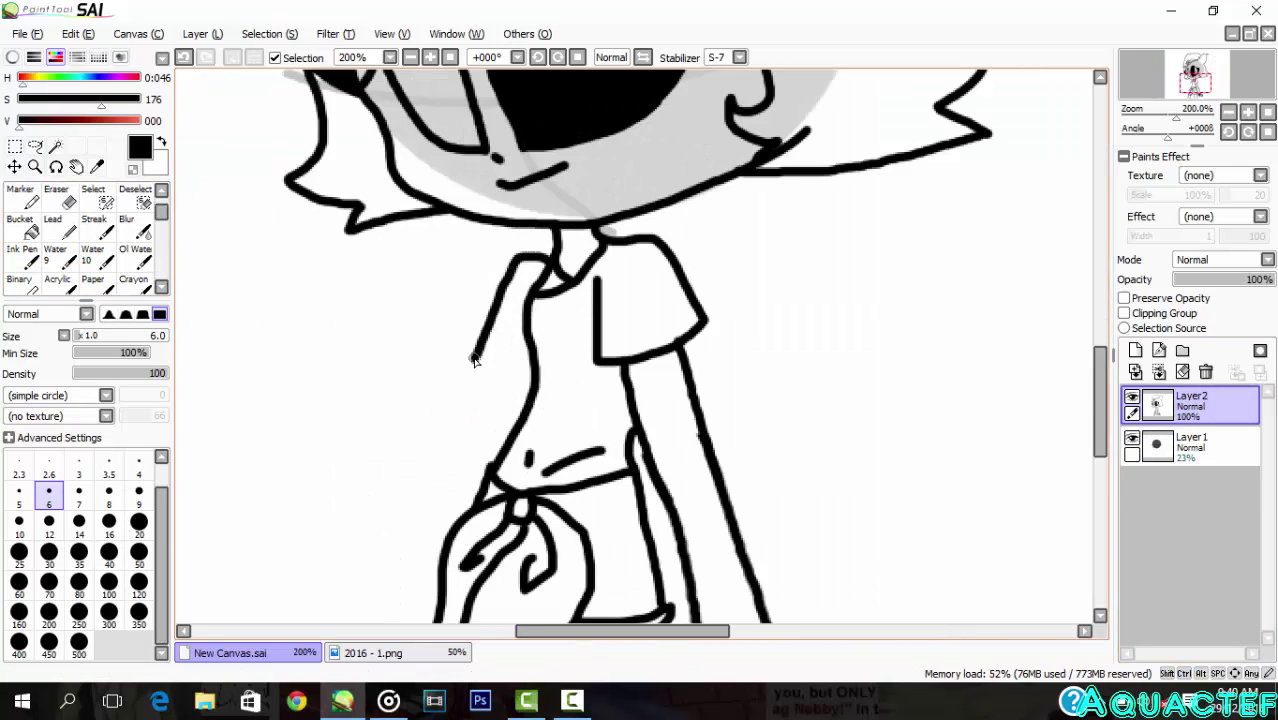
pyautogui.scroll(1, 475, 360)
# Step: Close the left sleeve with a hem and draw the left arm's outer line diagonally down toward the wrist
pyautogui.moveTo(600, 188)
pyautogui.mouseDown()
pyautogui.moveTo(405, 408)
pyautogui.moveTo(534, 422)
pyautogui.moveTo(362, 567)
pyautogui.mouseUp()
pyautogui.hotkey('ctrl', 'z')
pyautogui.moveTo(573, 631); pyautogui.dragTo(542, 639)
pyautogui.moveTo(1100, 414); pyautogui.dragTo(1100, 453)
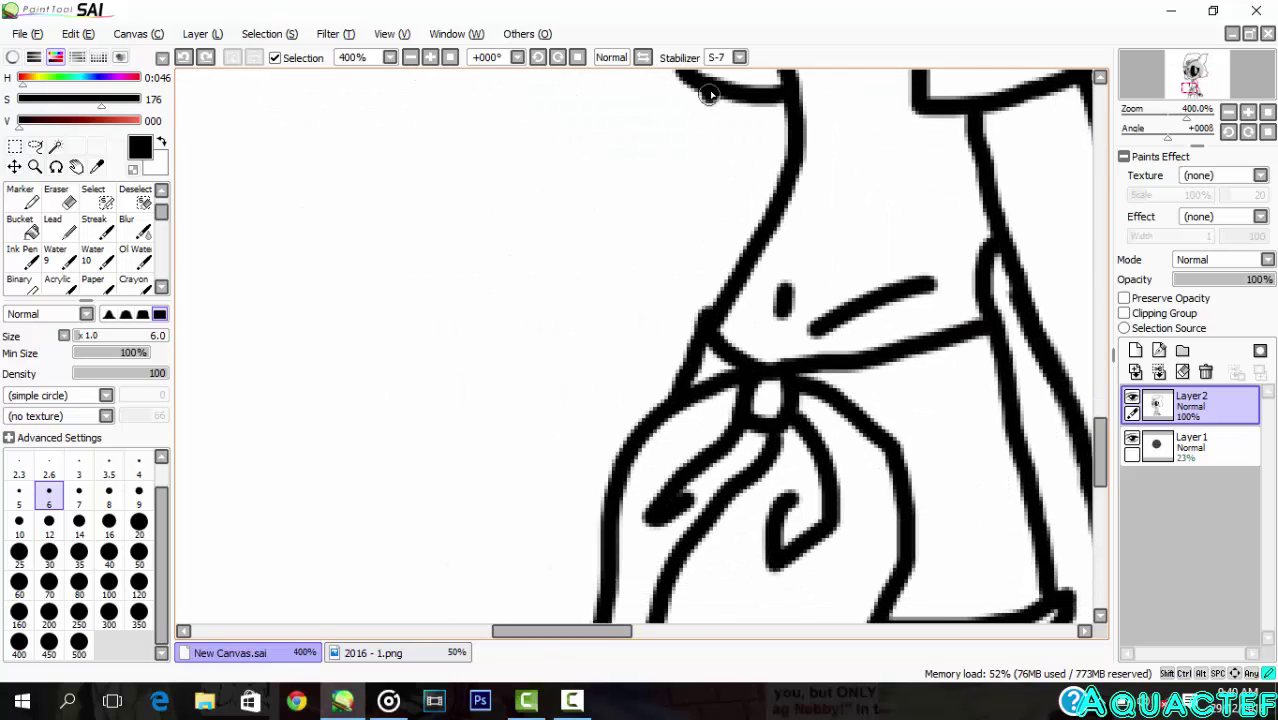
pyautogui.moveTo(708, 94); pyautogui.dragTo(392, 535)
# Step: Draw the left arm's inner line from the sleeve down to the tied cloth at the waist
pyautogui.scroll(-2, 485, 337)
pyautogui.scroll(2, 668, 274)
pyautogui.scroll(-1, 757, 96)
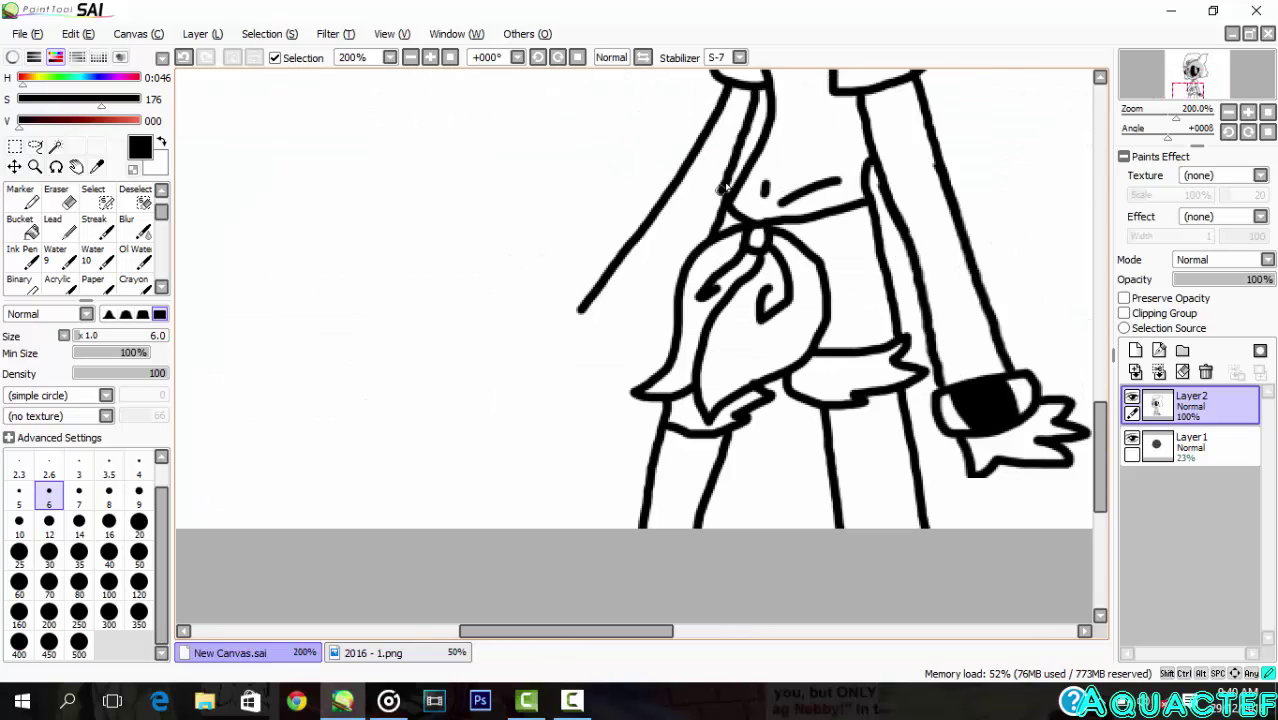
pyautogui.scroll(2, 645, 297)
pyautogui.moveTo(723, 188)
pyautogui.mouseDown()
pyautogui.moveTo(704, 240)
pyautogui.moveTo(540, 250)
pyautogui.moveTo(619, 388)
pyautogui.moveTo(682, 392)
pyautogui.mouseUp()
pyautogui.hotkey('ctrl', 'z')
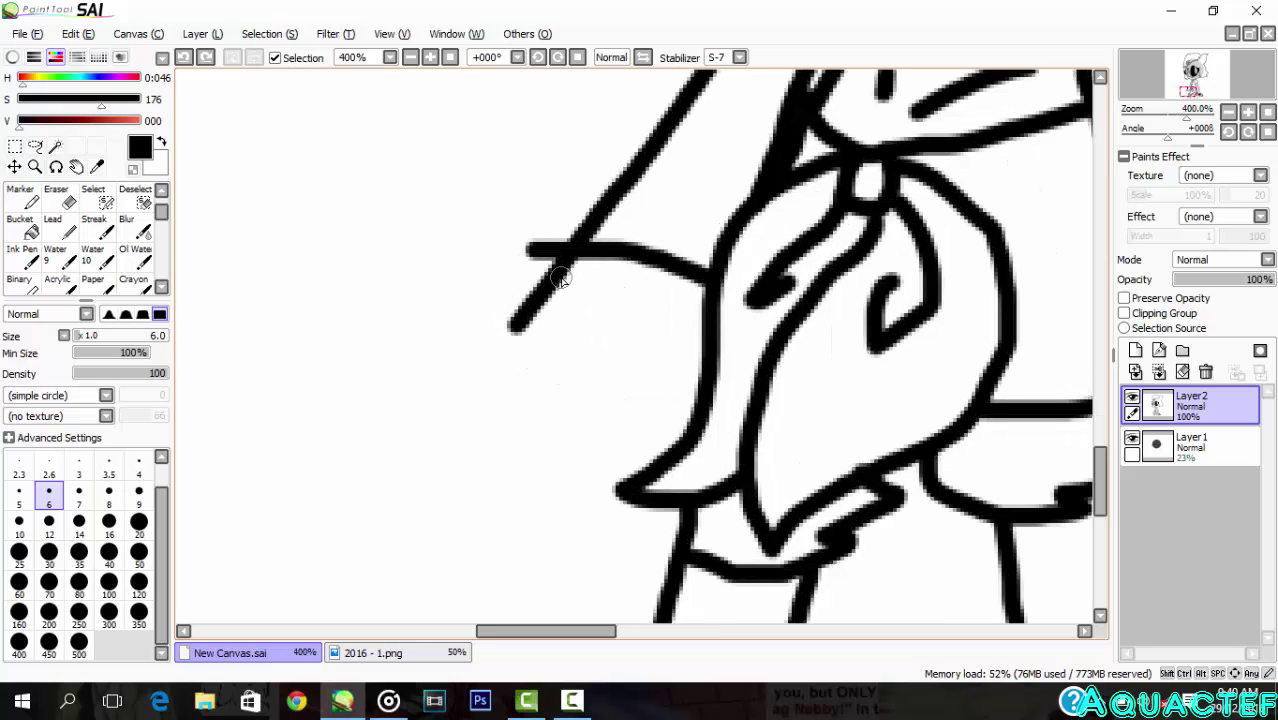
# Step: Outline a rounded wrist cuff at the end of the left arm and erase the arm line inside it with the size 14 Eraser
pyautogui.moveTo(510, 347); pyautogui.dragTo(700, 392)
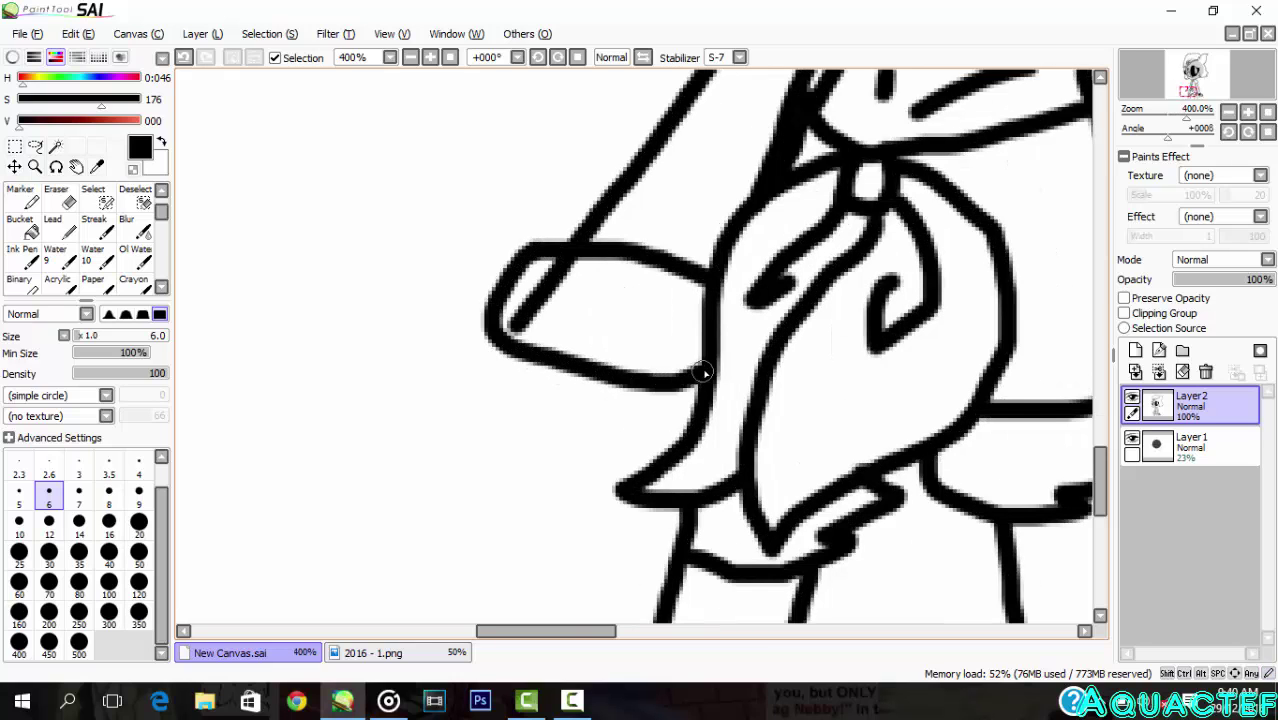
pyautogui.scroll(2, 700, 392)
pyautogui.click(56, 197)
pyautogui.moveTo(485, 285)
pyautogui.mouseDown()
pyautogui.moveTo(473, 279)
pyautogui.moveTo(434, 348)
pyautogui.moveTo(400, 372)
pyautogui.mouseUp()
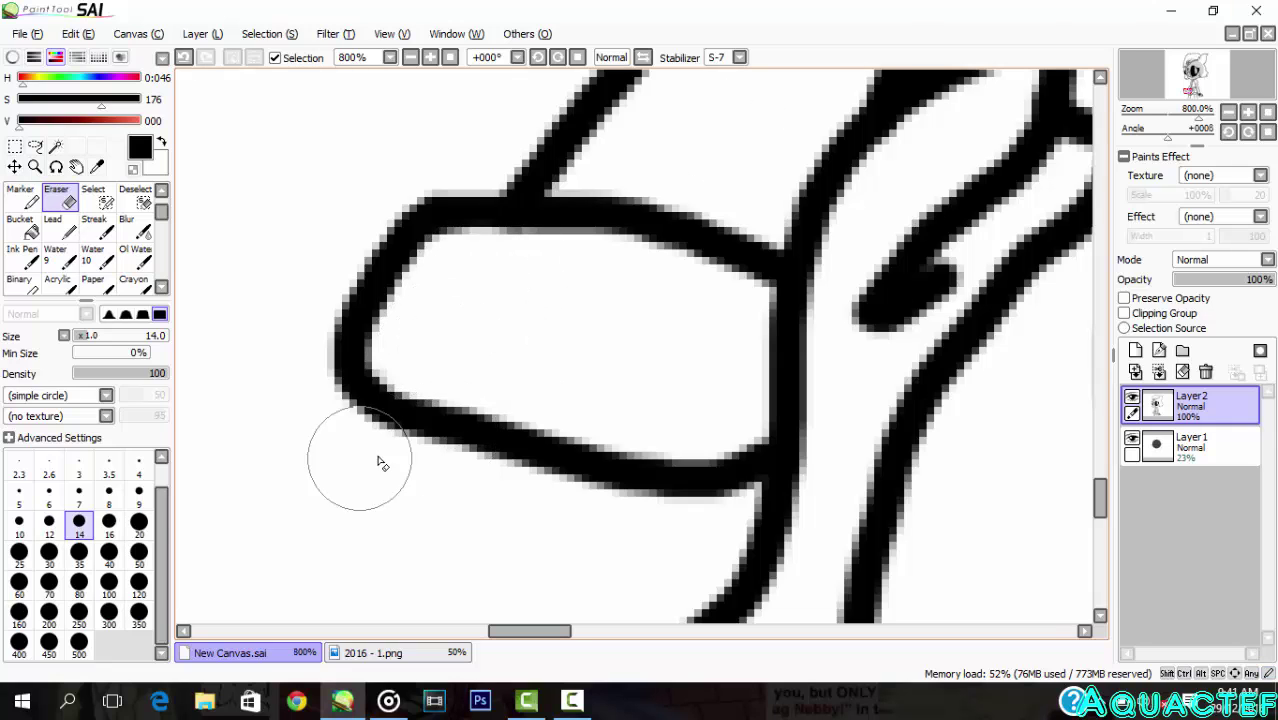
# Step: Draw two slanted lines across the left wrist cuff with the size 6 pen and fill the middle band with black
pyautogui.click(22, 198)
pyautogui.scroll(1, 22, 200)
pyautogui.click(22, 198)
pyautogui.moveTo(566, 226); pyautogui.dragTo(477, 414)
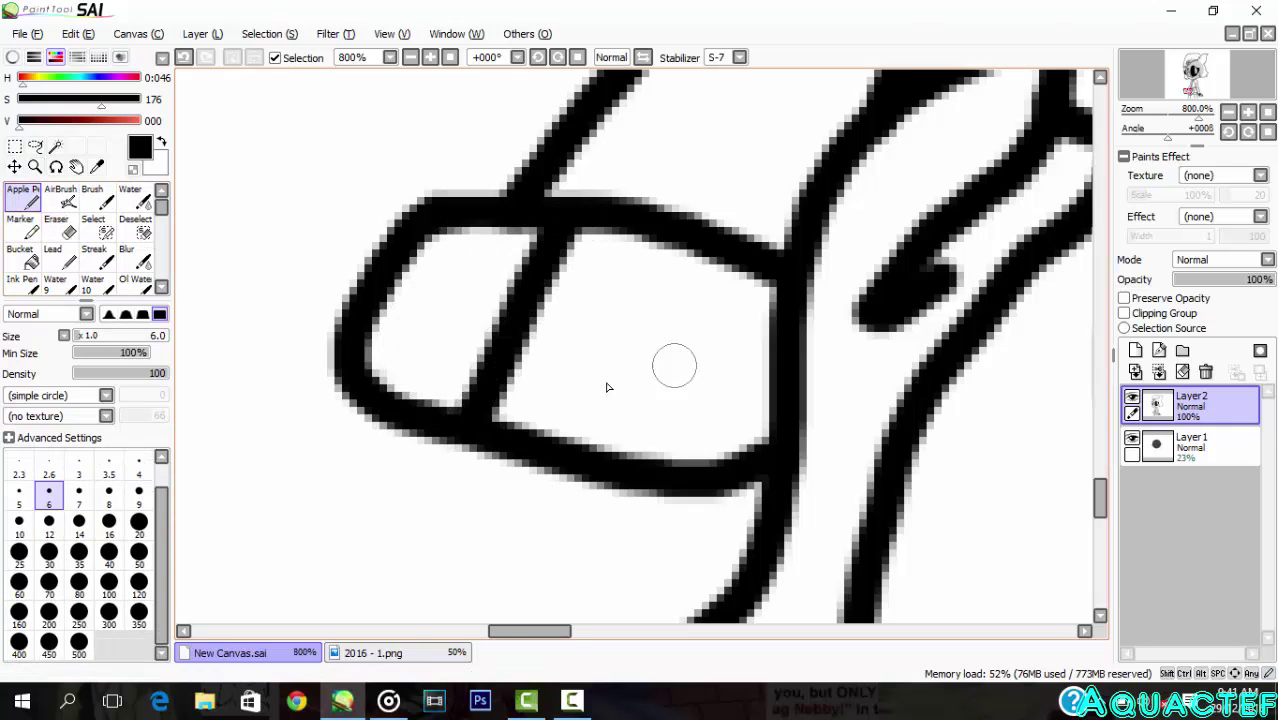
pyautogui.moveTo(745, 265); pyautogui.dragTo(618, 470)
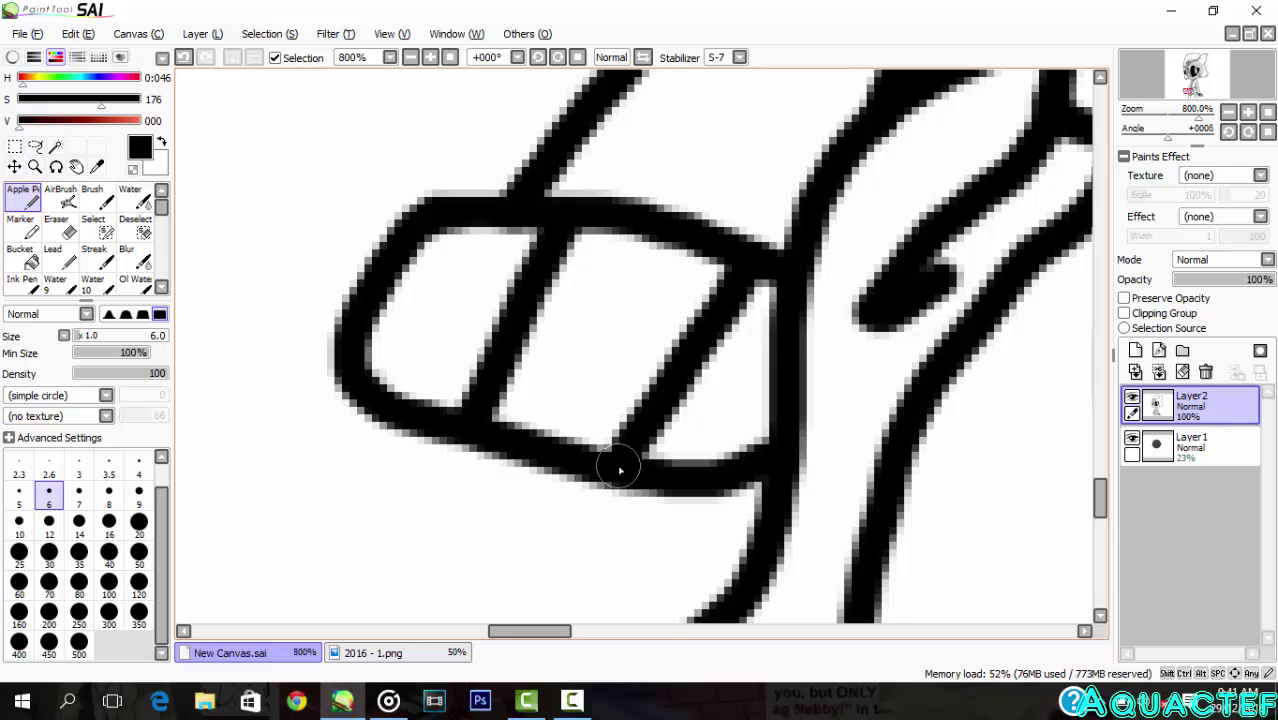
pyautogui.click(22, 258)
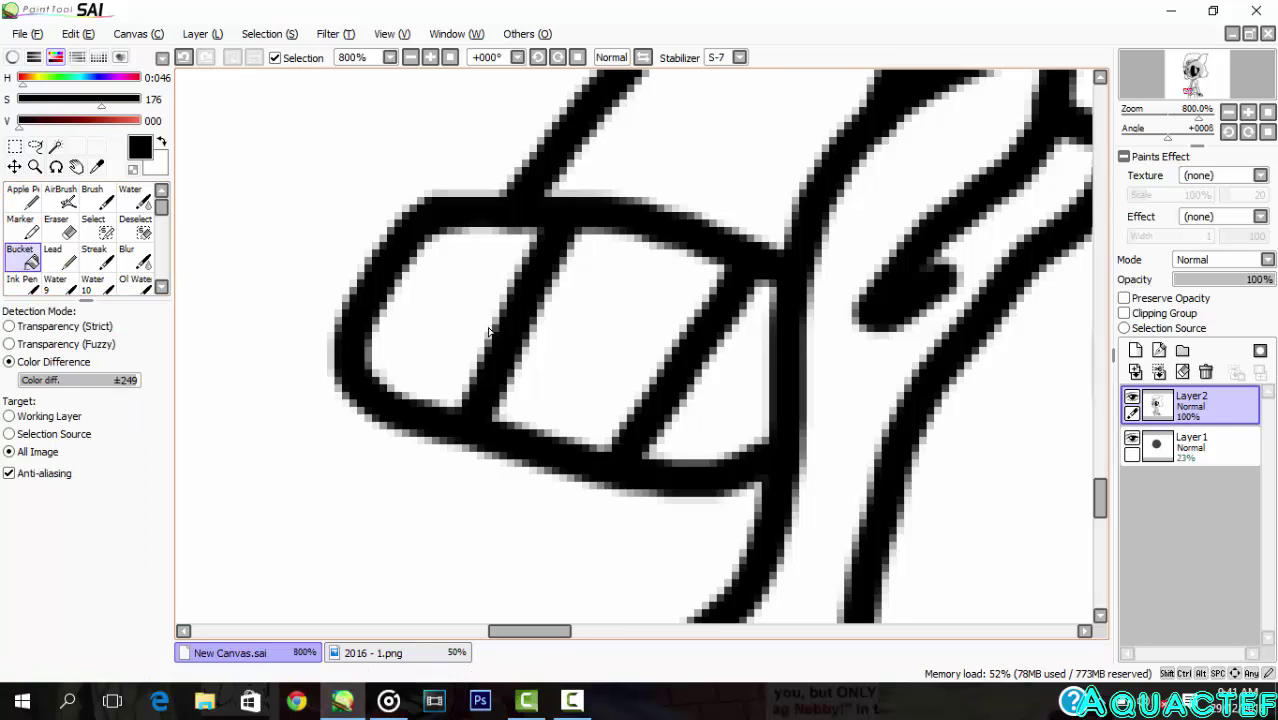
pyautogui.click(562, 300)
pyautogui.scroll(-3, 548, 297)
pyautogui.scroll(1, 548, 297)
pyautogui.click(22, 198)
pyautogui.moveTo(466, 328)
pyautogui.mouseDown()
pyautogui.moveTo(253, 515)
pyautogui.moveTo(250, 610)
pyautogui.mouseUp()
pyautogui.moveTo(250, 605)
pyautogui.mouseDown()
pyautogui.moveTo(447, 498)
pyautogui.moveTo(492, 497)
pyautogui.mouseUp()
pyautogui.hotkey('ctrl', 'z')
pyautogui.hotkey('ctrl', 'z')
pyautogui.scroll(-5, 400, 400)
pyautogui.scroll(3, 352, 528)
pyautogui.moveTo(528, 185)
pyautogui.mouseDown()
pyautogui.moveTo(370, 206)
pyautogui.moveTo(519, 442)
pyautogui.mouseUp()
pyautogui.hotkey('ctrl', 'z')
pyautogui.moveTo(495, 150)
pyautogui.mouseDown()
pyautogui.moveTo(404, 242)
pyautogui.moveTo(527, 330)
pyautogui.moveTo(413, 166)
pyautogui.moveTo(398, 374)
pyautogui.moveTo(544, 355)
pyautogui.moveTo(359, 196)
pyautogui.moveTo(523, 255)
pyautogui.mouseUp()
pyautogui.hotkey('ctrl', 'z')
pyautogui.hotkey('ctrl', 'z')
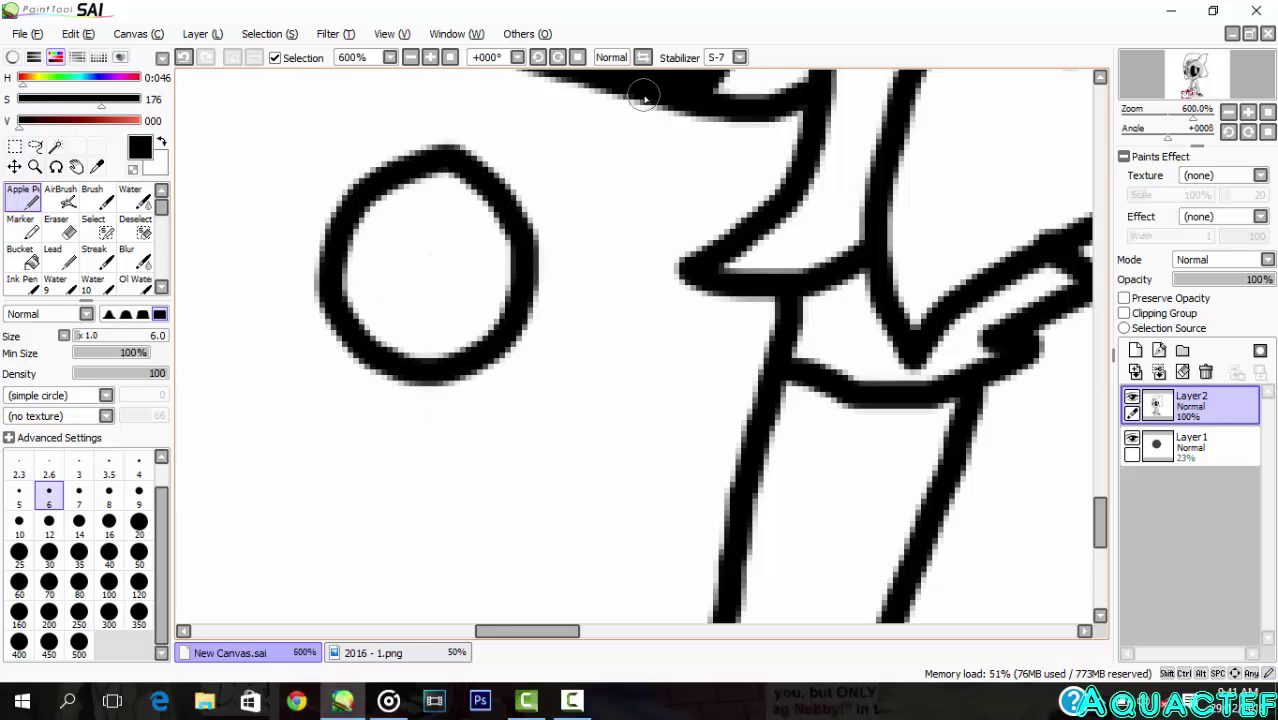
pyautogui.hotkey('ctrl', 'z')
# Step: Draw the curved left hand below the cuff and the round outline of a ball held in it
pyautogui.moveTo(662, 114)
pyautogui.mouseDown()
pyautogui.moveTo(595, 291)
pyautogui.moveTo(563, 148)
pyautogui.moveTo(389, 172)
pyautogui.moveTo(364, 140)
pyautogui.moveTo(517, 74)
pyautogui.mouseUp()
pyautogui.scroll(-3, 517, 74)
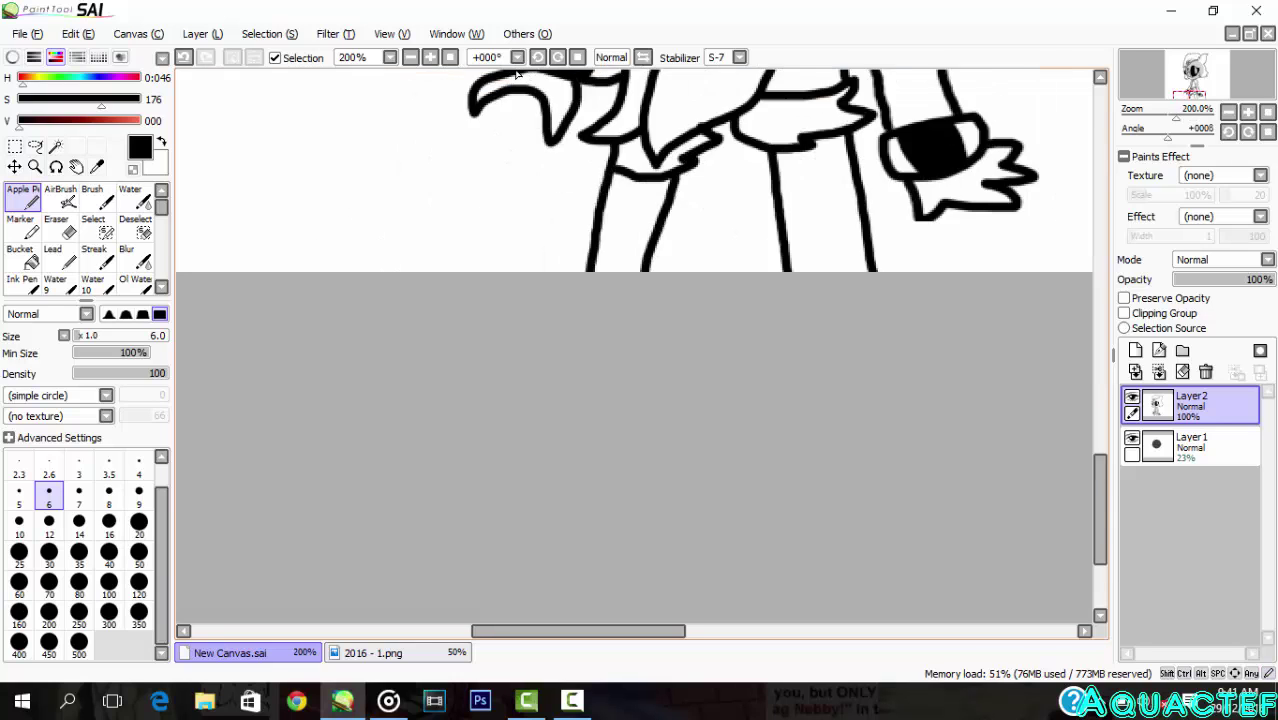
pyautogui.scroll(3, 517, 74)
pyautogui.moveTo(470, 115)
pyautogui.mouseDown()
pyautogui.moveTo(400, 390)
pyautogui.moveTo(400, 251)
pyautogui.moveTo(593, 357)
pyautogui.moveTo(685, 242)
pyautogui.mouseUp()
pyautogui.hotkey('ctrl', 'z')
pyautogui.hotkey('ctrl', 'z')
pyautogui.moveTo(440, 150)
pyautogui.mouseDown()
pyautogui.moveTo(430, 330)
pyautogui.moveTo(583, 356)
pyautogui.moveTo(668, 316)
pyautogui.mouseUp()
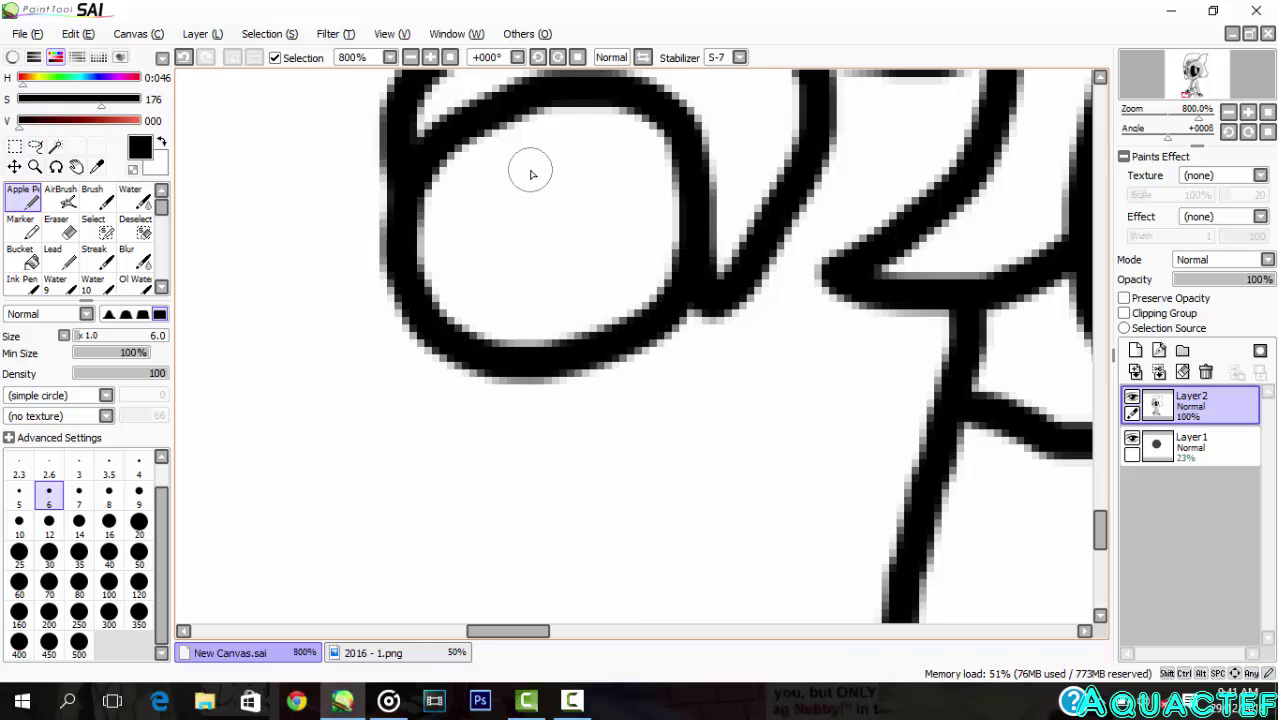
# Step: Draw the small center ring and the curved dividing band inside the held ball
pyautogui.moveTo(531, 174)
pyautogui.mouseDown()
pyautogui.moveTo(500, 253)
pyautogui.moveTo(564, 186)
pyautogui.moveTo(499, 181)
pyautogui.moveTo(562, 225)
pyautogui.moveTo(672, 270)
pyautogui.mouseUp()
pyautogui.moveTo(485, 186); pyautogui.dragTo(425, 160)
pyautogui.scroll(-5, 425, 157)
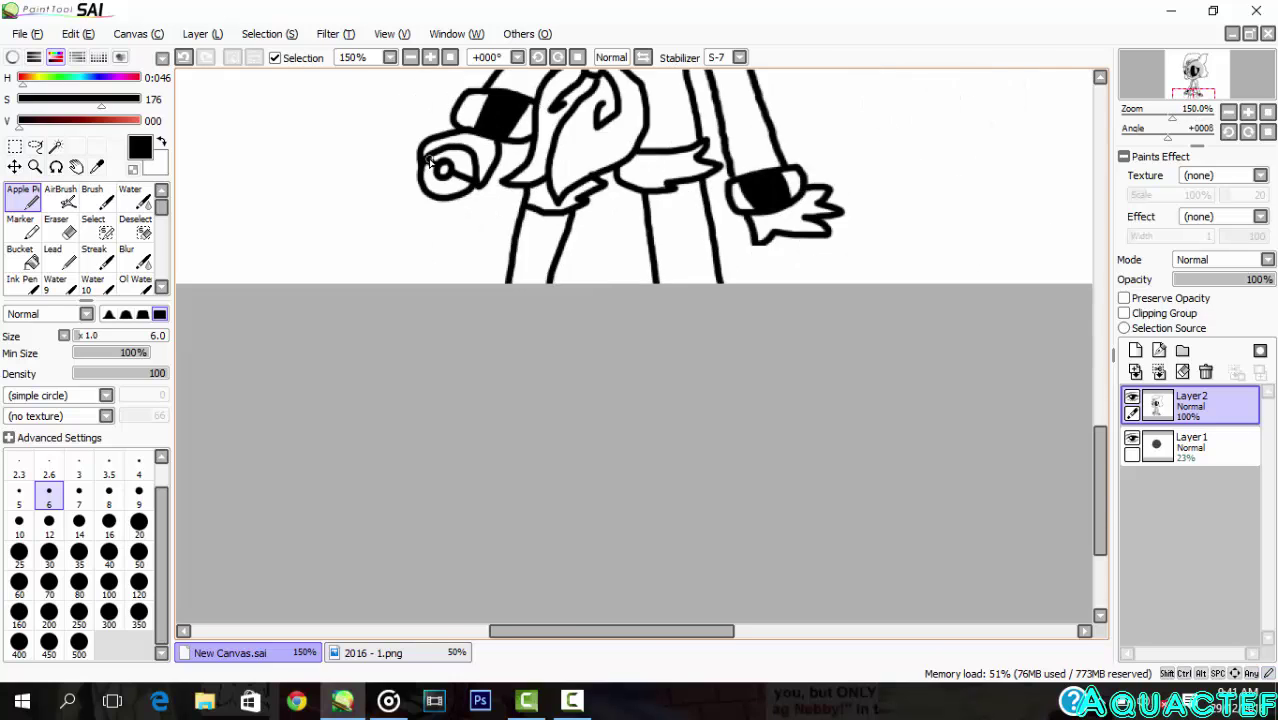
pyautogui.scroll(4, 455, 120)
pyautogui.moveTo(485, 110)
pyautogui.mouseDown()
pyautogui.moveTo(312, 121)
pyautogui.moveTo(322, 208)
pyautogui.mouseUp()
pyautogui.scroll(-5, 1017, 323)
pyautogui.scroll(5, 436, 329)
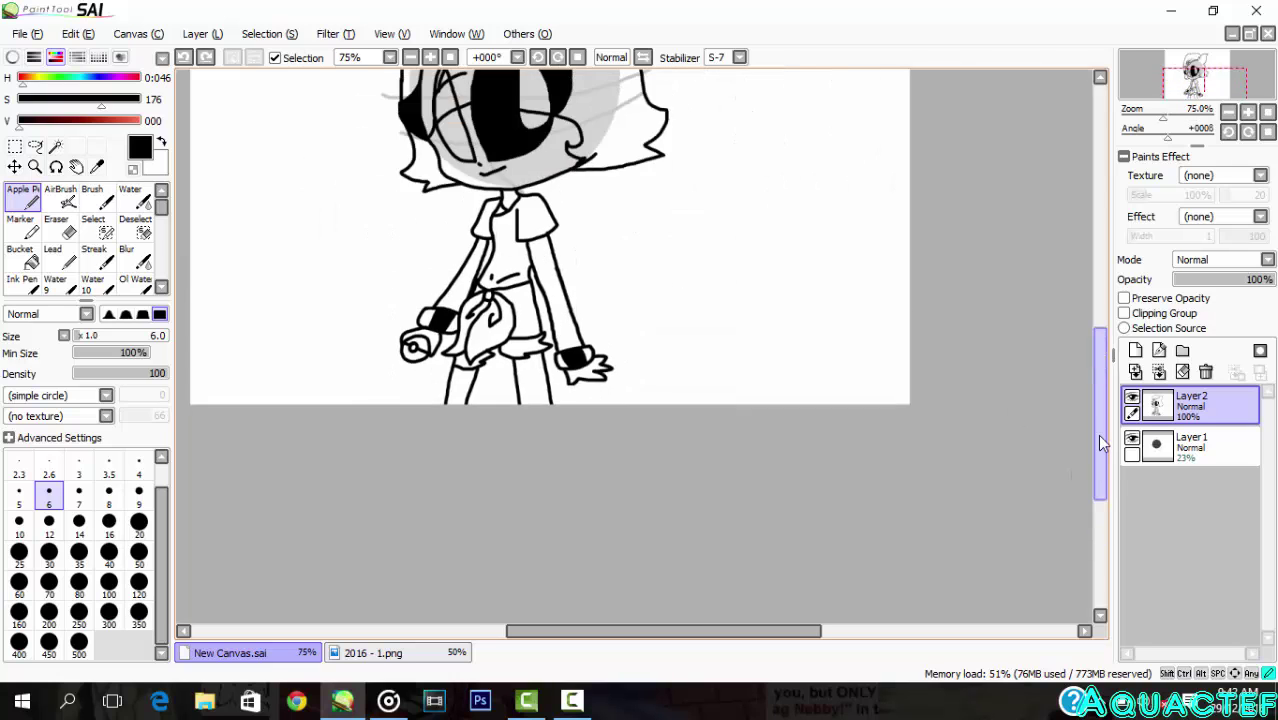
# Step: Draw two stepped lines from the right eye down to the chin and fill the area between them with black
pyautogui.scroll(1, 436, 329)
pyautogui.moveTo(354, 270); pyautogui.dragTo(352, 340)
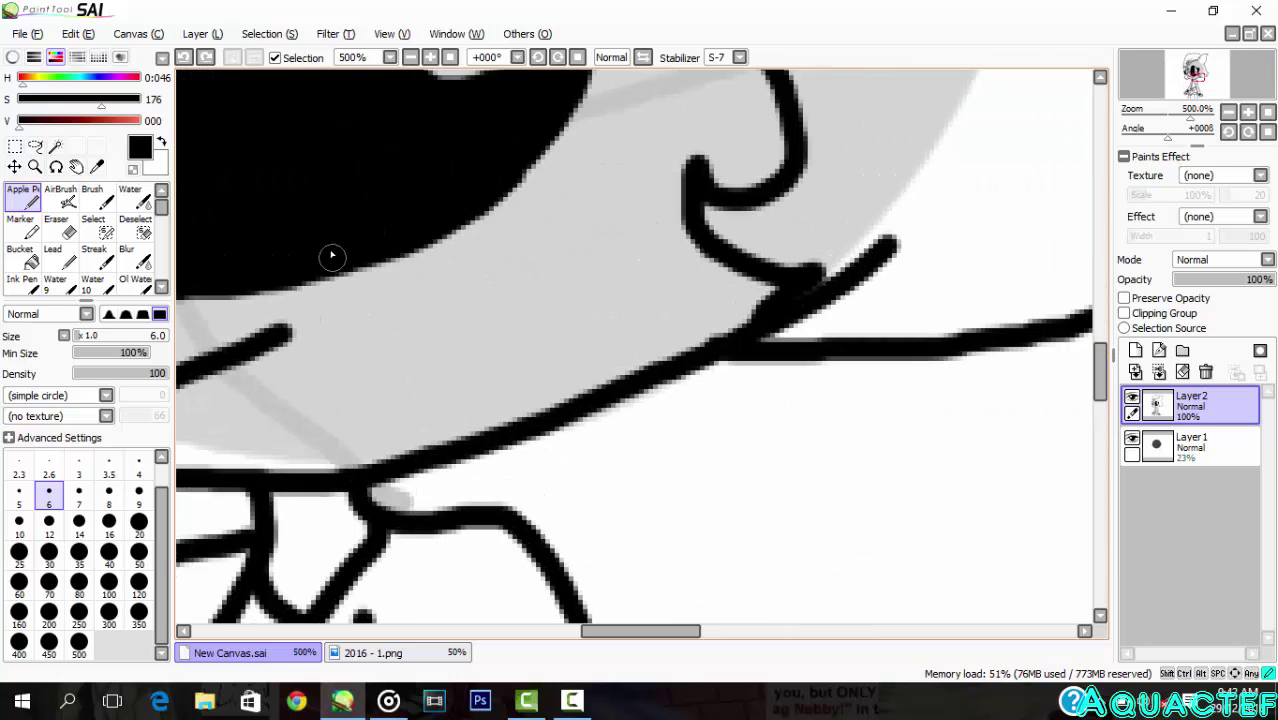
pyautogui.moveTo(332, 256)
pyautogui.mouseDown()
pyautogui.moveTo(370, 368)
pyautogui.moveTo(360, 464)
pyautogui.moveTo(344, 343)
pyautogui.mouseUp()
pyautogui.hotkey('ctrl', 'z')
pyautogui.moveTo(532, 163); pyautogui.dragTo(510, 446)
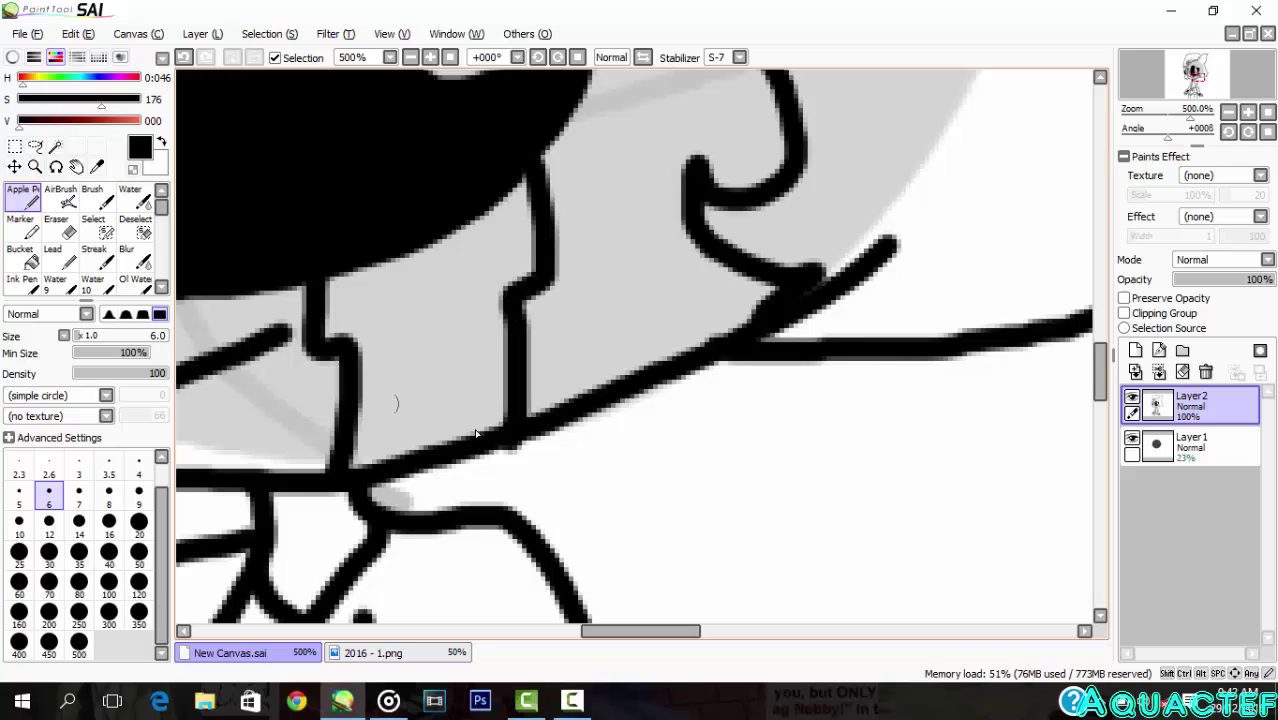
pyautogui.press('g')
pyautogui.click(457, 341)
# Step: Draw two short thin diagonal marks on the left cheek beside the mouth with the pen at size 2.6
pyautogui.scroll(-3, 563, 351)
pyautogui.press('n')
pyautogui.scroll(1, 546, 232)
pyautogui.scroll(1, 440, 231)
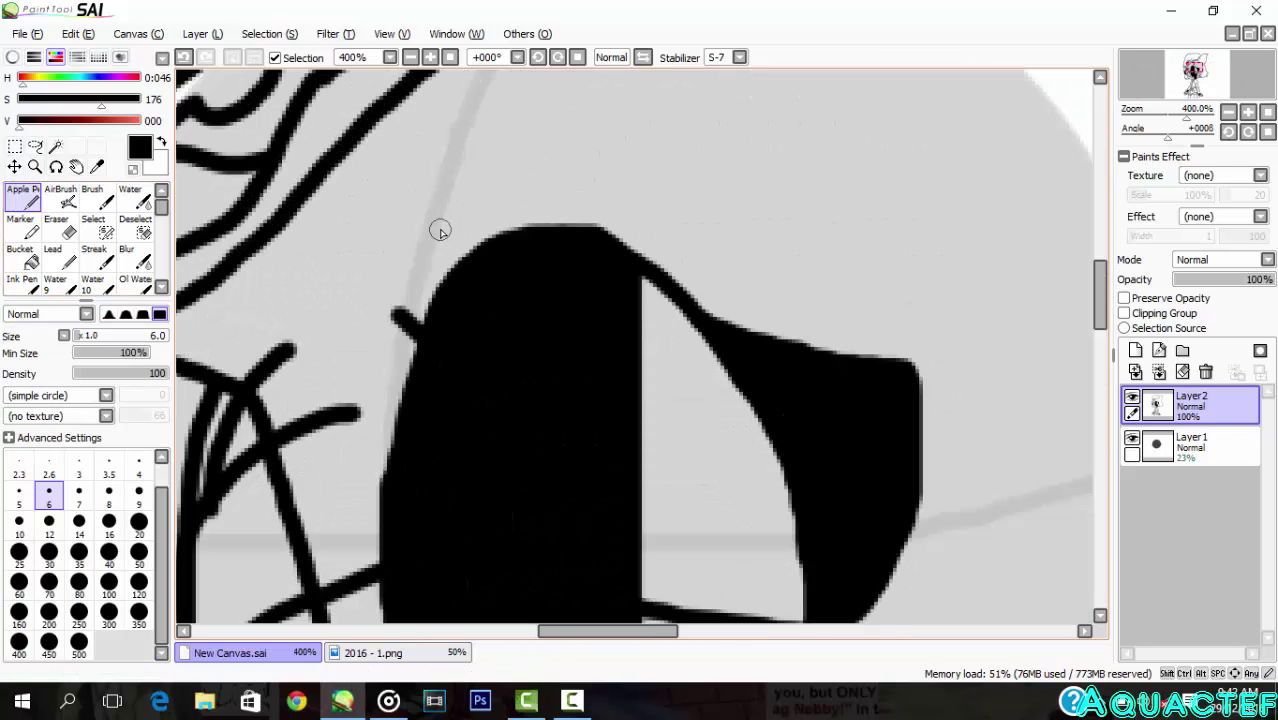
pyautogui.scroll(1, 573, 218)
pyautogui.scroll(-6, 513, 341)
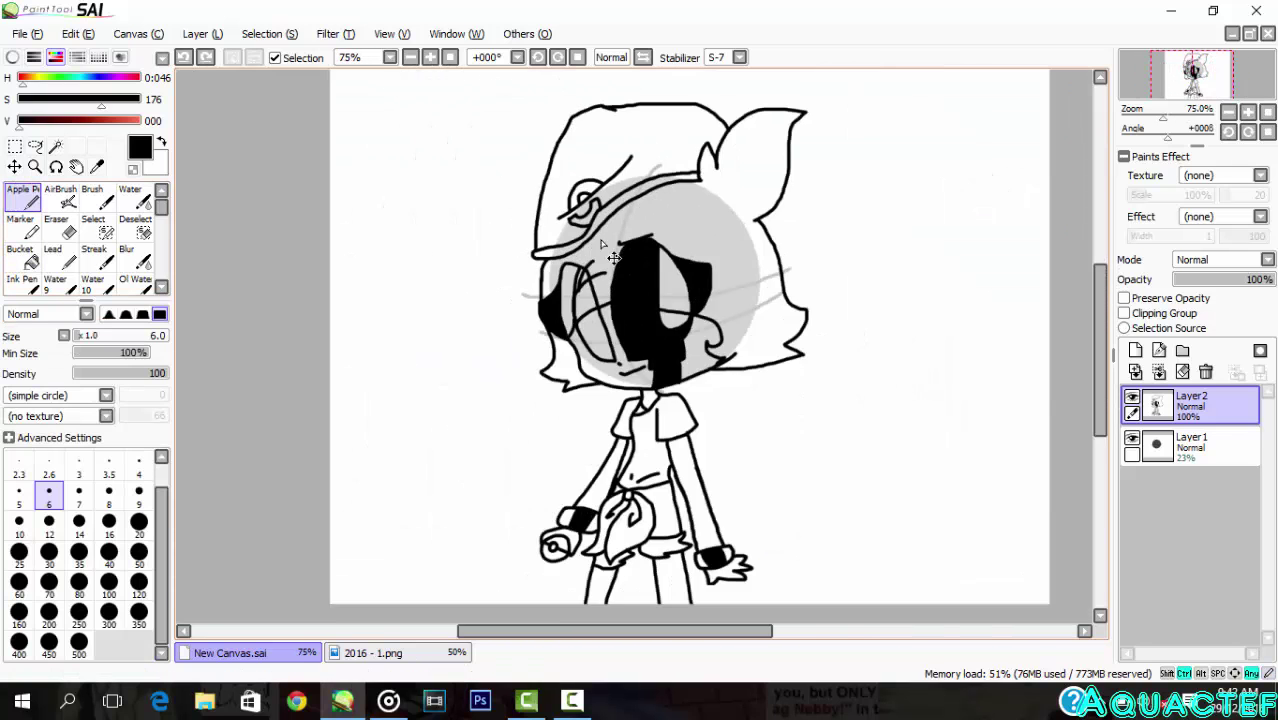
pyautogui.scroll(6, 806, 235)
pyautogui.scroll(-6, 399, 433)
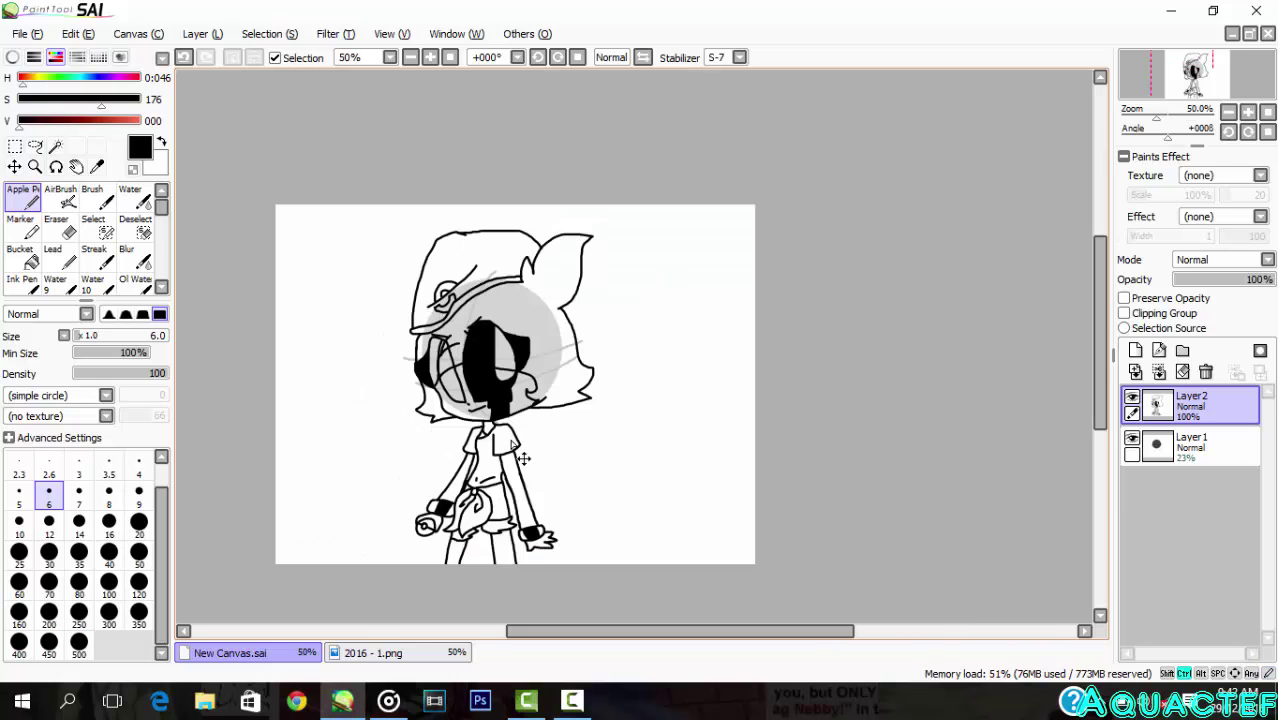
pyautogui.scroll(6, 452, 420)
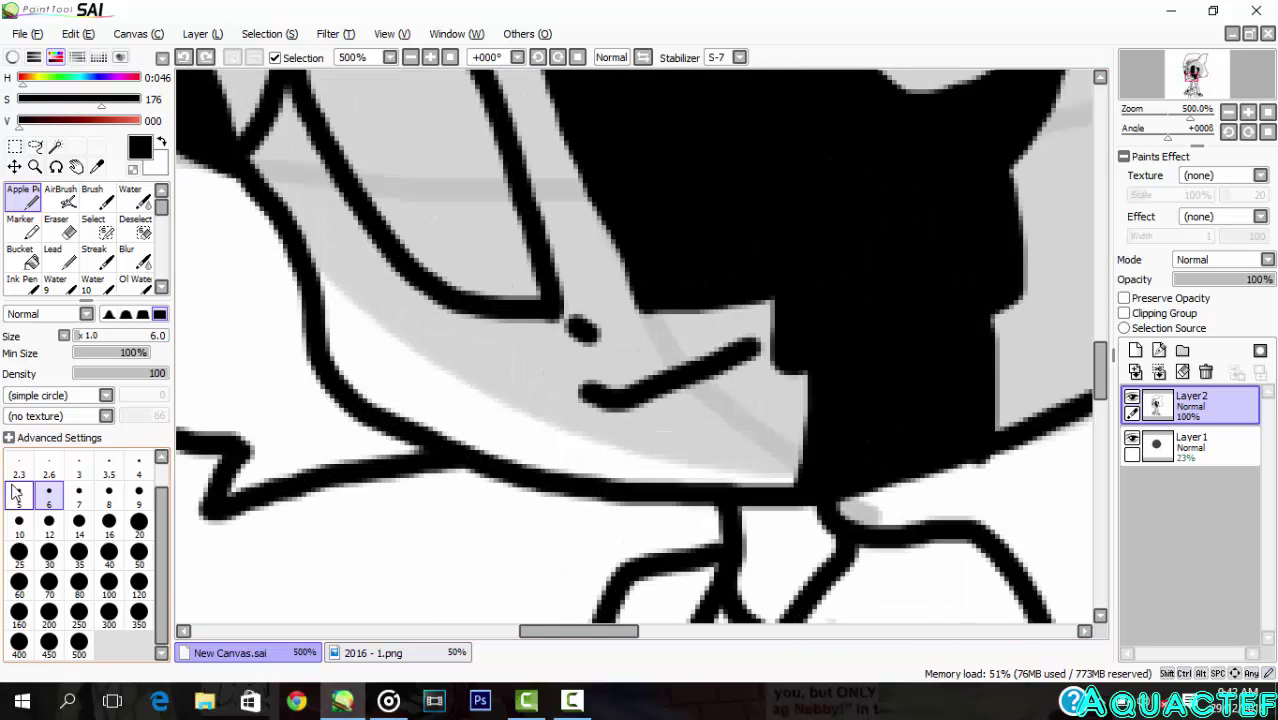
pyautogui.click(49, 465)
pyautogui.scroll(-6, 357, 379)
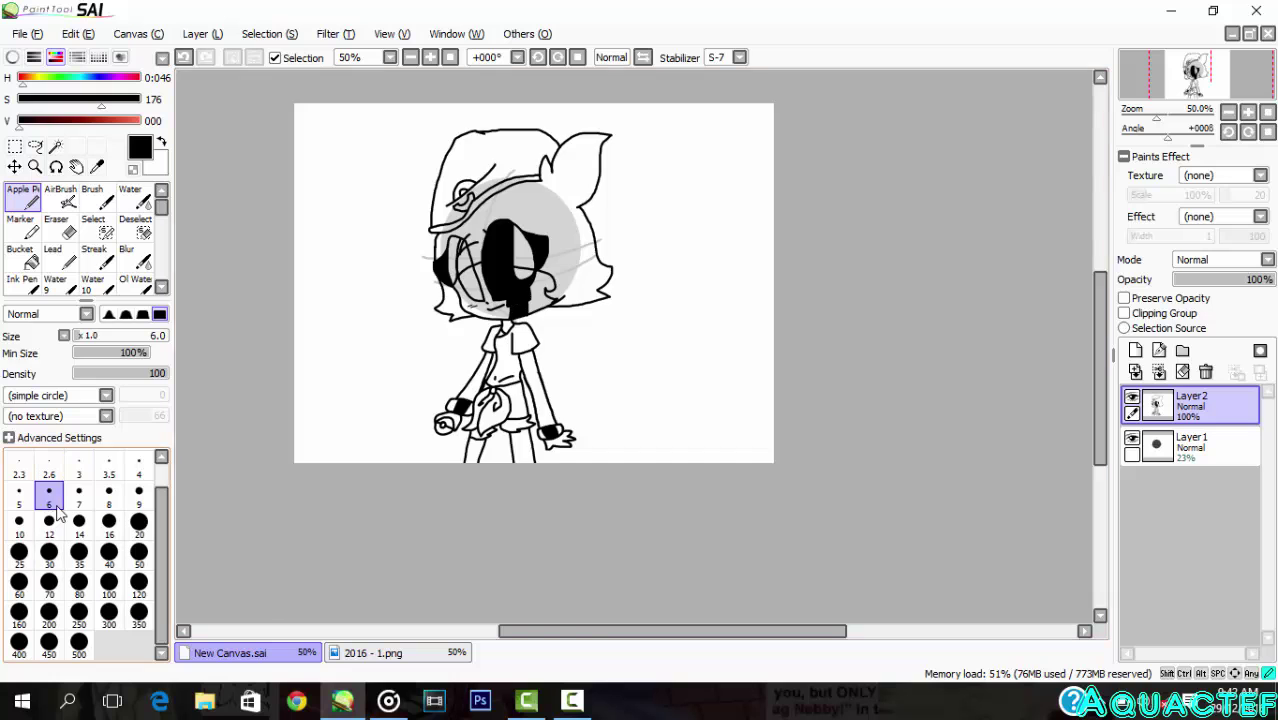
pyautogui.scroll(5, 494, 373)
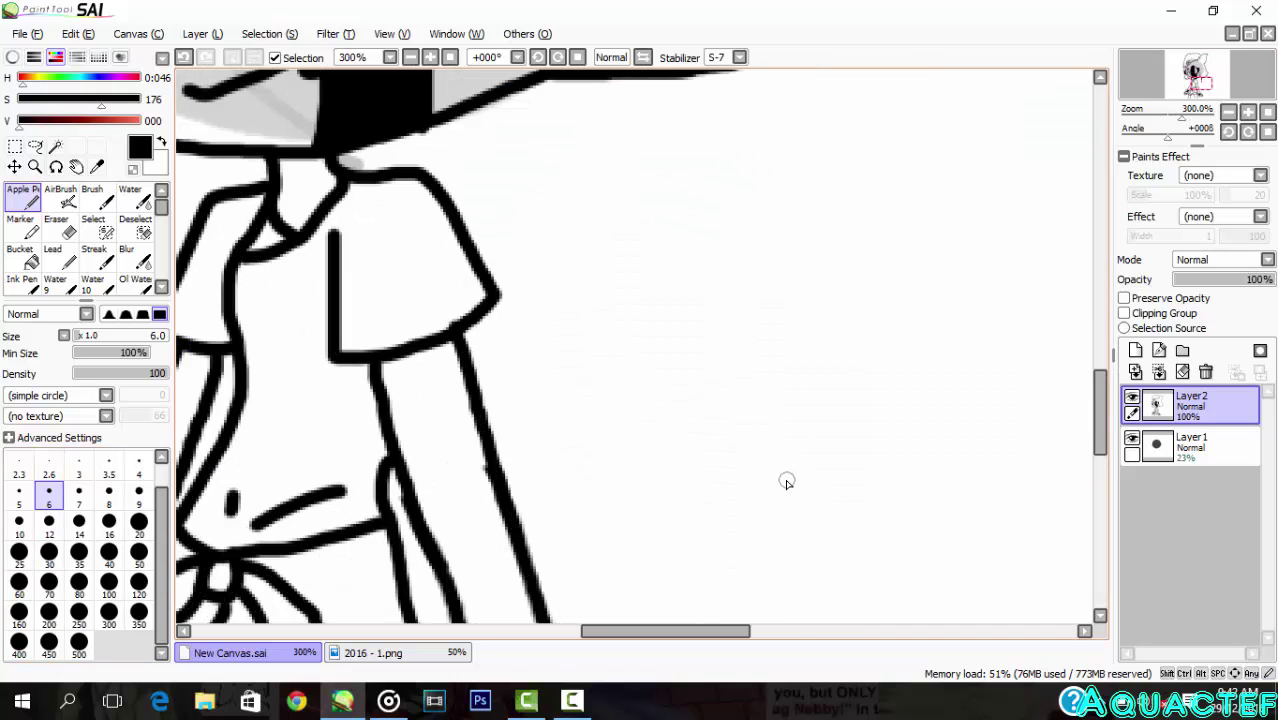
pyautogui.scroll(-5, 645, 358)
pyautogui.scroll(3, 511, 453)
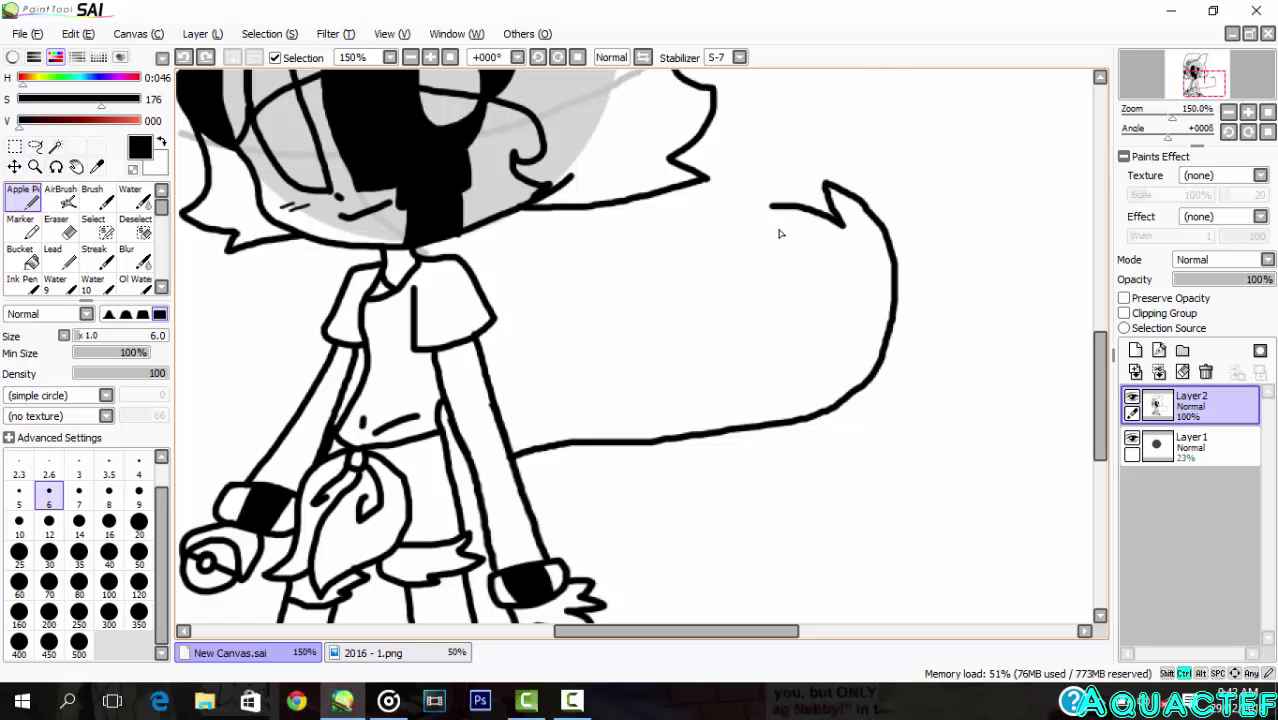
pyautogui.hotkey('ctrl', 'z')
pyautogui.hotkey('ctrl', 'z')
# Step: Create a new layer above Layer2 and draw a green band winding around the right arm down to the wrist cuff
pyautogui.scroll(-3, 676, 342)
pyautogui.scroll(1, 676, 342)
pyautogui.scroll(4, 512, 457)
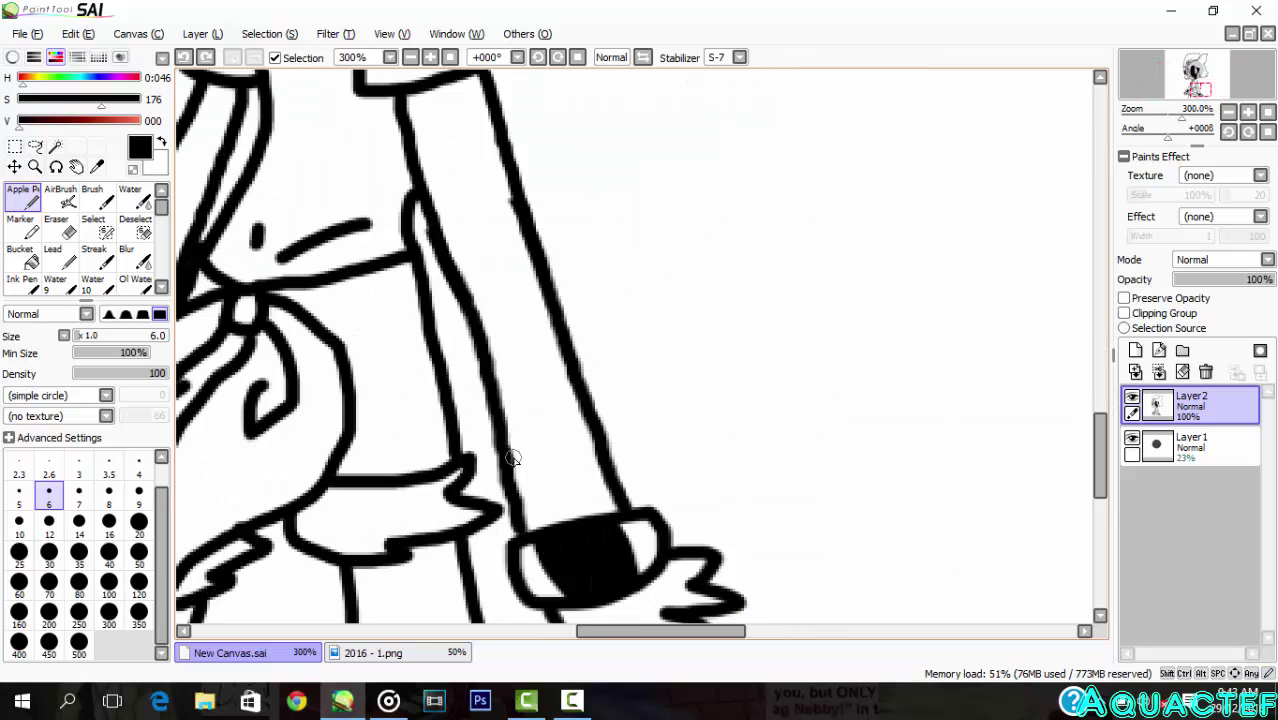
pyautogui.hotkey('ctrl', 'shift', 'n')
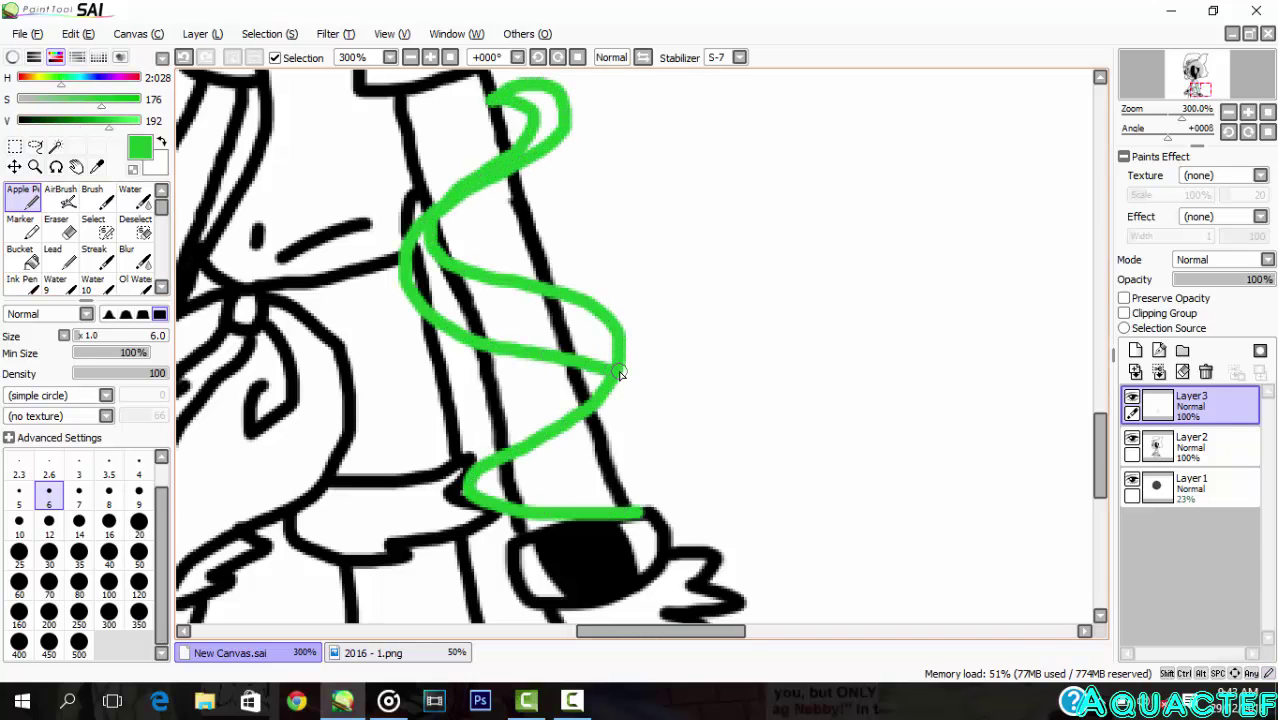
pyautogui.hotkey('ctrl', 'z')
pyautogui.hotkey('ctrl', 'z')
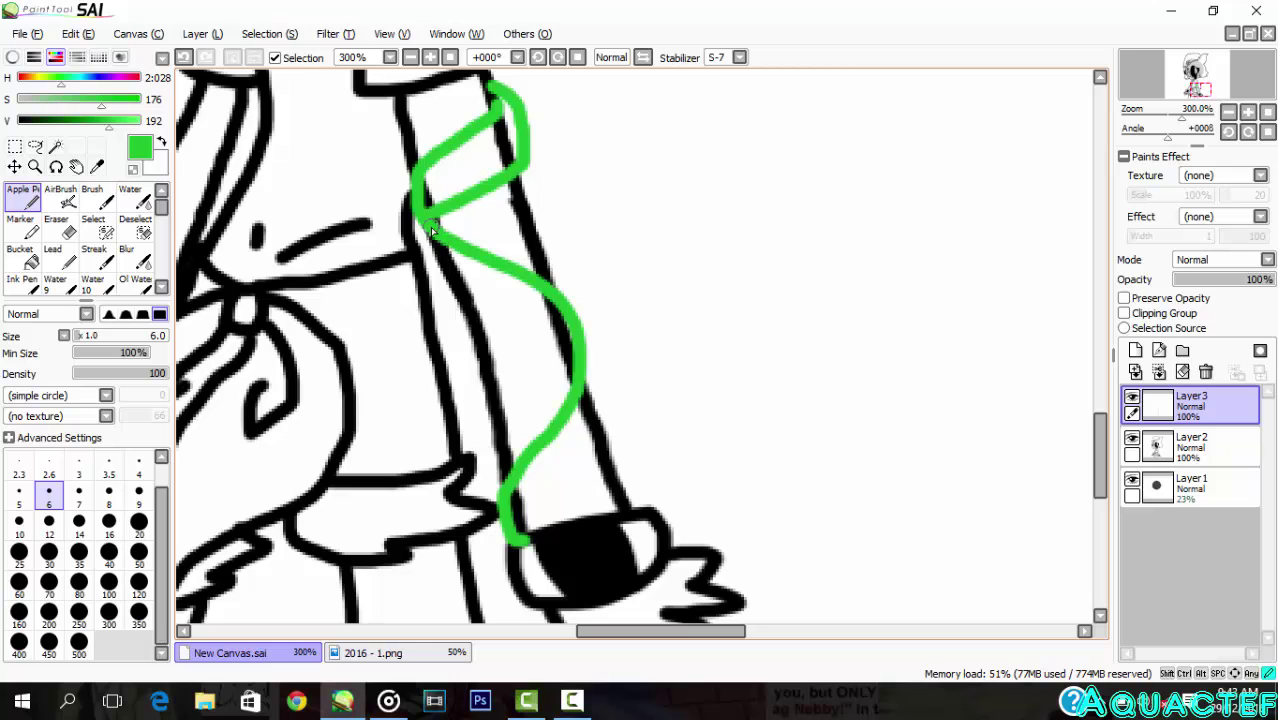
# Step: Add the second edge of the lower green band, erase its bulging outer curve, and redraw it along the arm's edge
pyautogui.scroll(2, 556, 300)
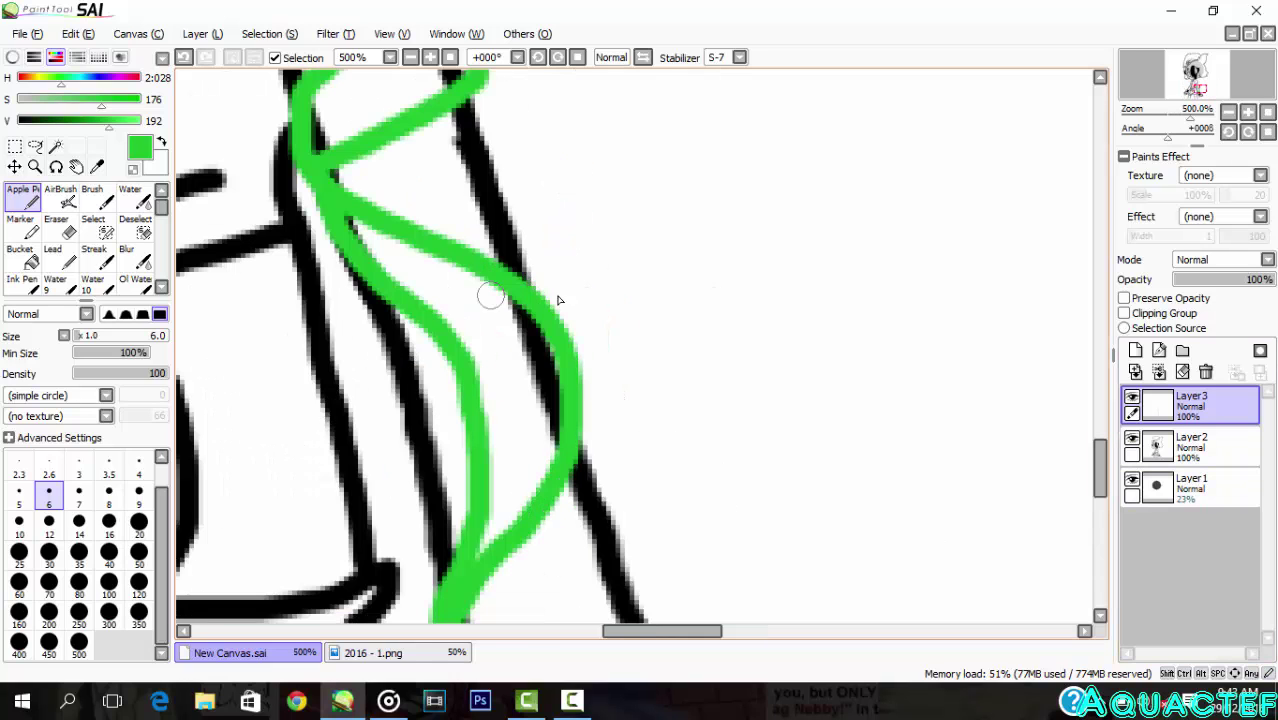
pyautogui.press('e')
pyautogui.press('n')
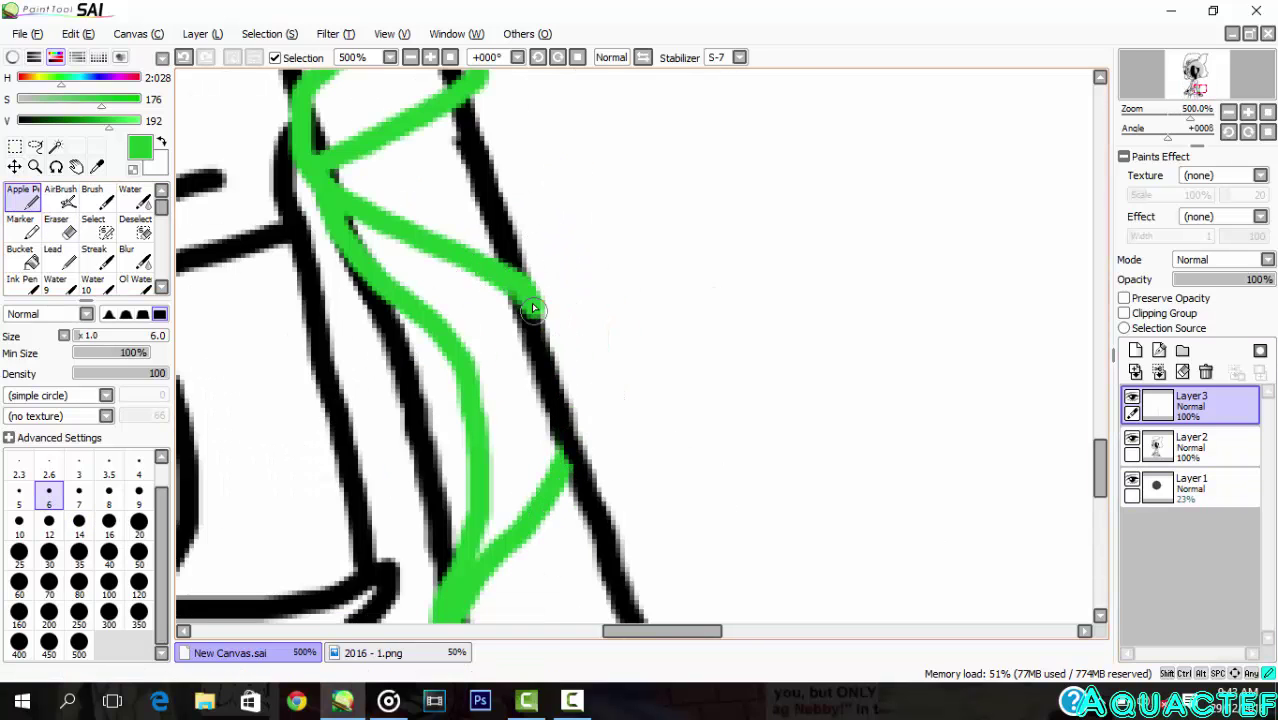
pyautogui.click(1184, 456)
pyautogui.click(58, 228)
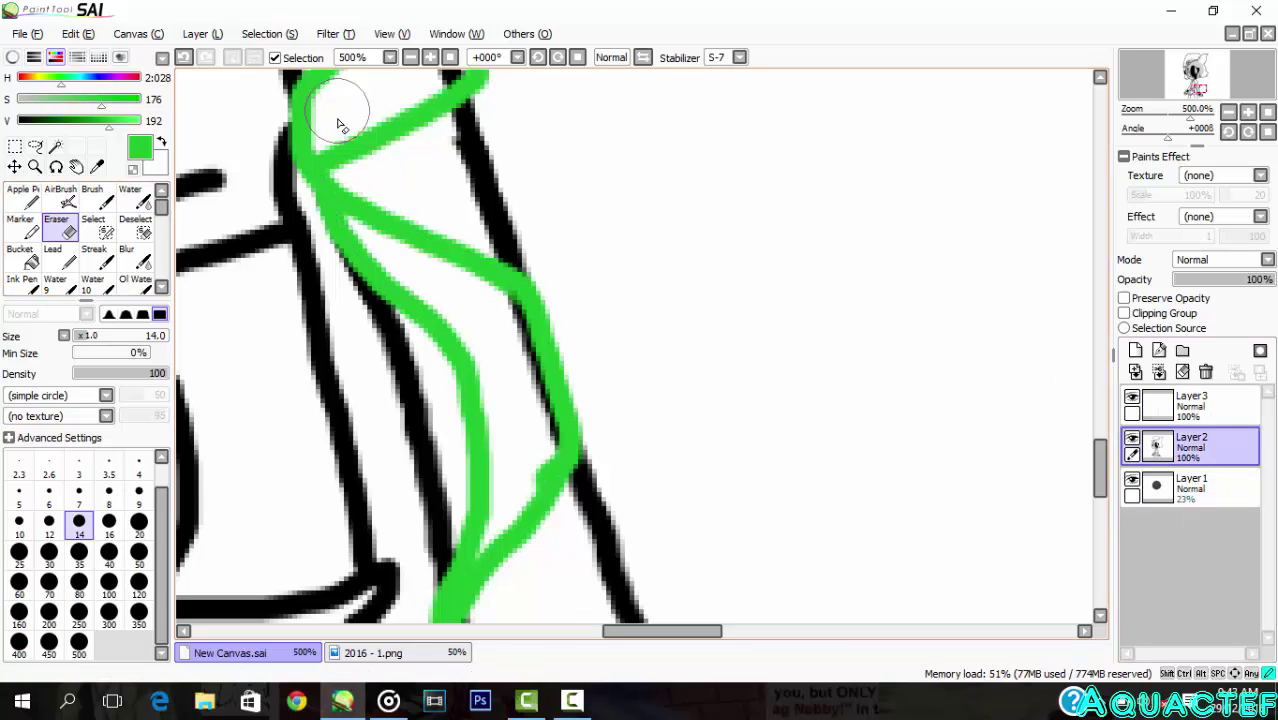
pyautogui.scroll(-2, 338, 125)
pyautogui.moveTo(1101, 474); pyautogui.dragTo(1101, 400)
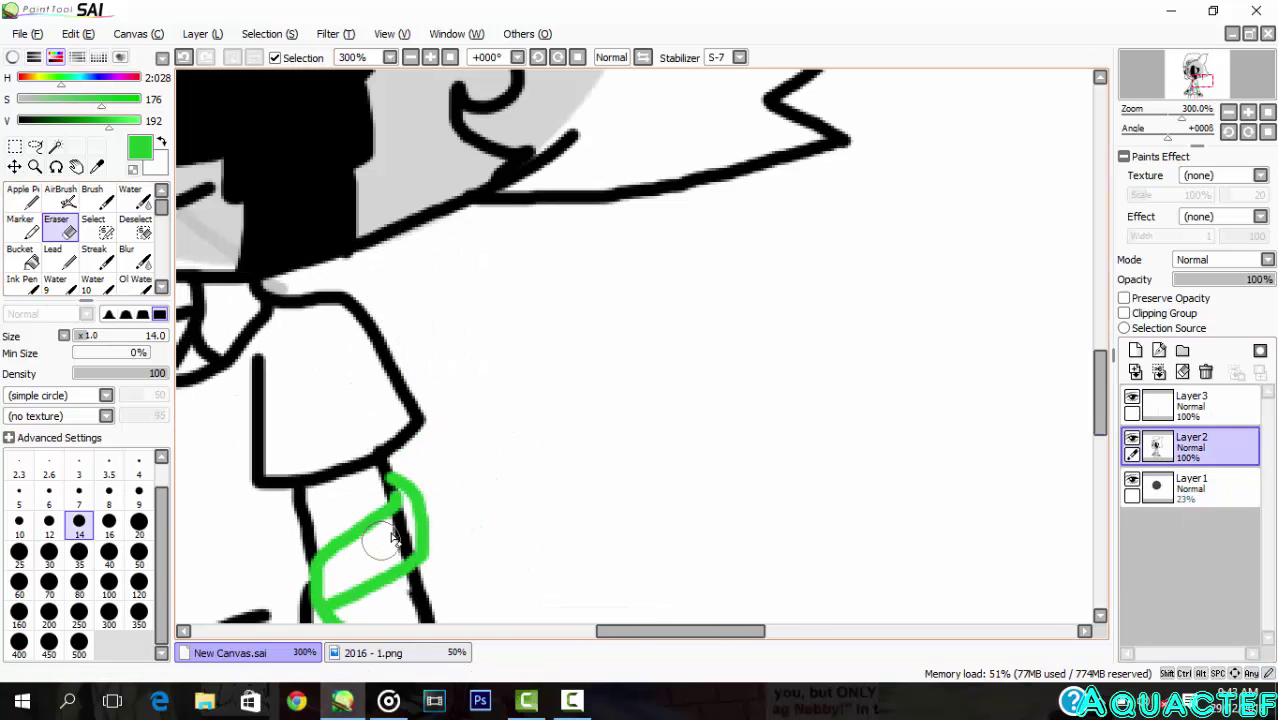
pyautogui.click(1224, 418)
pyautogui.scroll(-5, 1015, 395)
pyautogui.scroll(3, 872, 322)
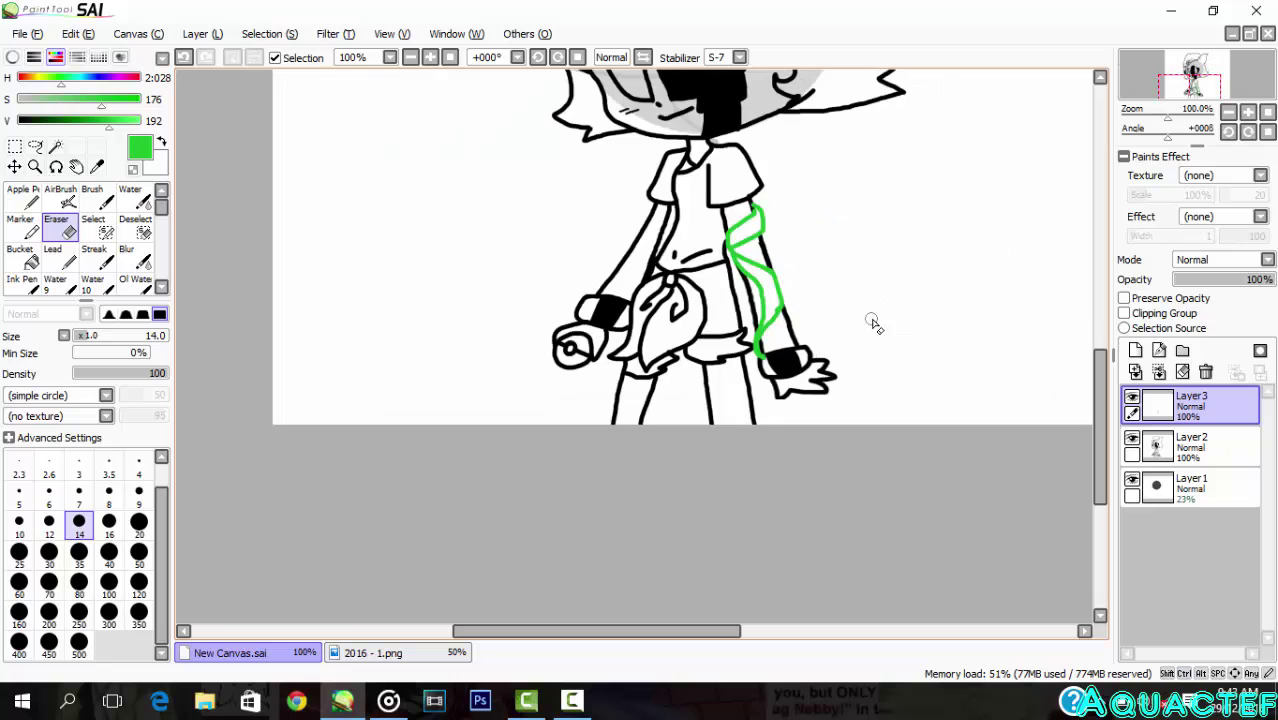
# Step: Continue the green band on Layer3 with two size 6 pen lines from the right cuff past the hand to the canvas's lower edge
pyautogui.click(24, 197)
pyautogui.scroll(5, 853, 400)
pyautogui.scroll(-6, 642, 203)
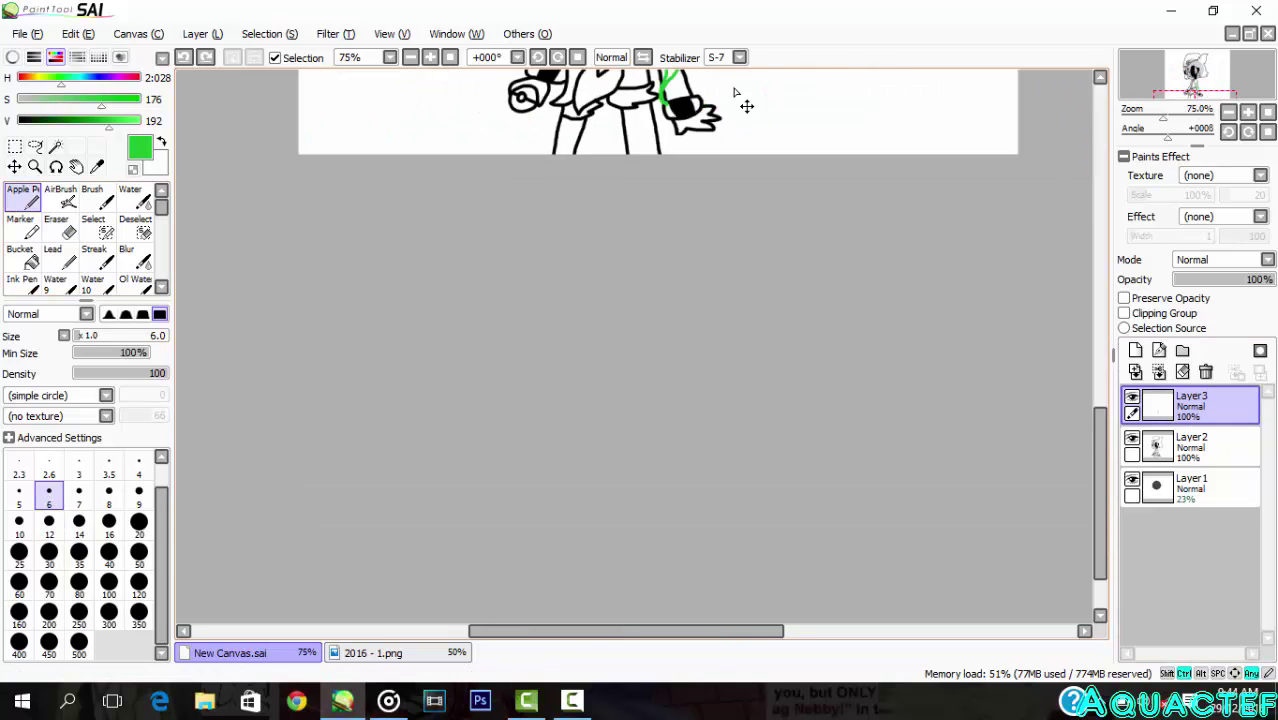
pyautogui.scroll(5, 638, 138)
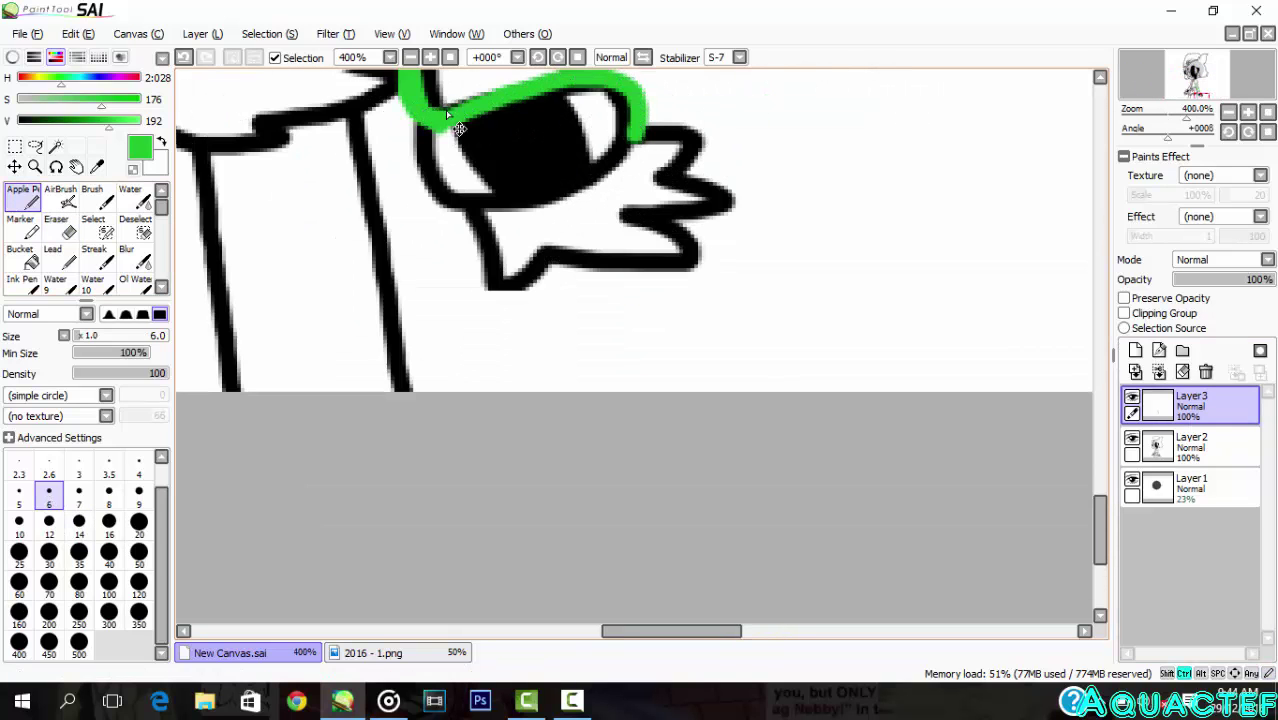
pyautogui.hotkey('ctrl', 'z')
pyautogui.moveTo(434, 116); pyautogui.dragTo(448, 188)
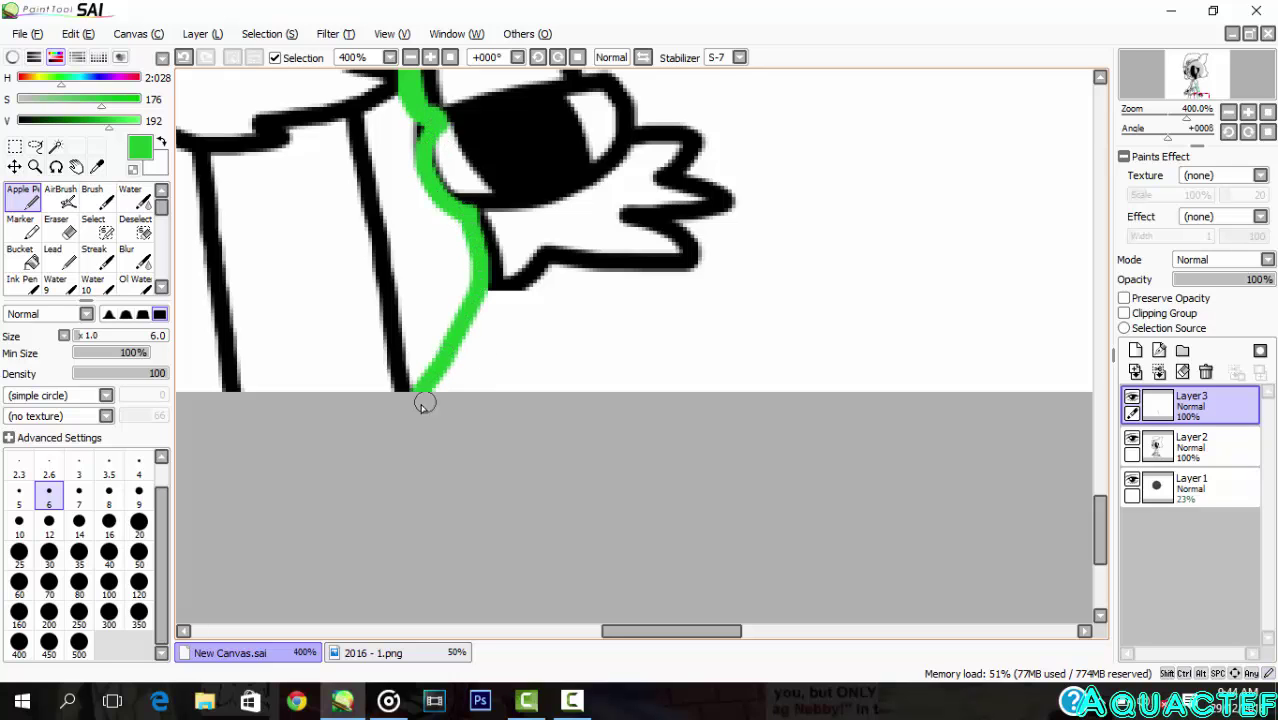
pyautogui.scroll(1, 470, 160)
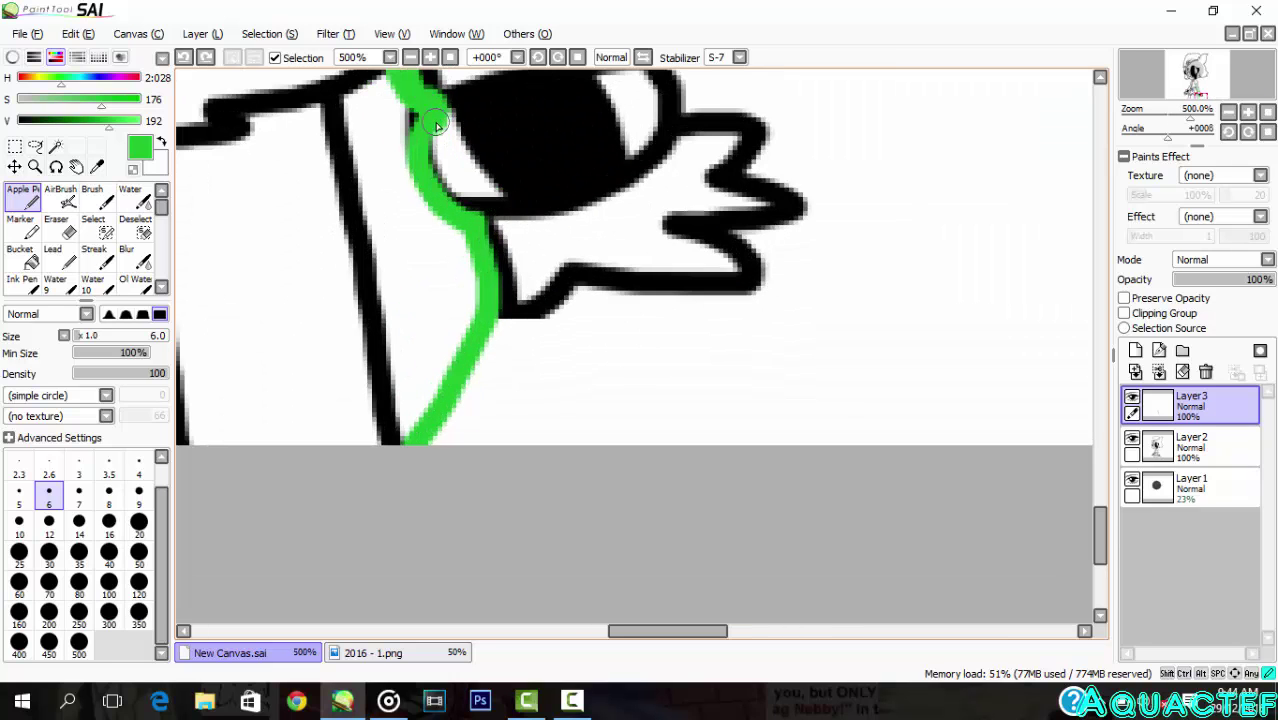
pyautogui.moveTo(436, 124)
pyautogui.mouseDown()
pyautogui.moveTo(546, 218)
pyautogui.moveTo(499, 465)
pyautogui.mouseUp()
pyautogui.scroll(1, 493, 415)
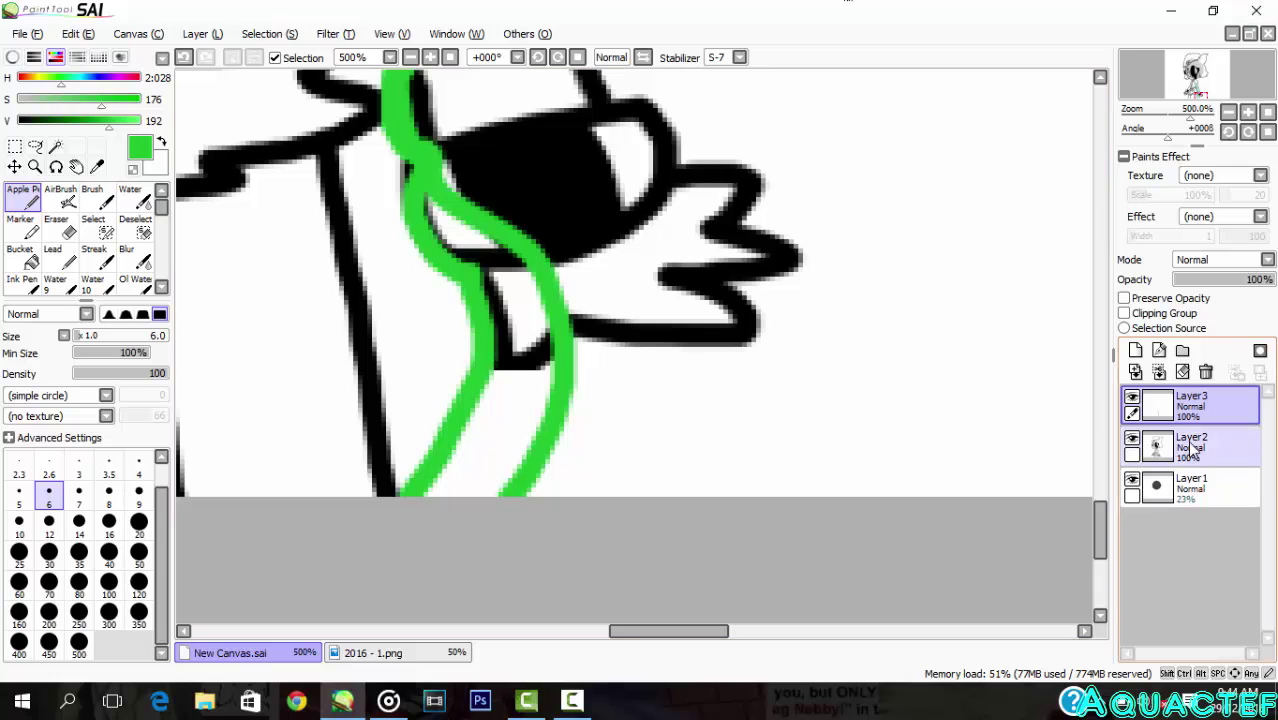
# Step: Undo the green line crossing the cuff and erase the black arm outline beside the green band on Layer2 at size 14
pyautogui.hotkey('ctrl', 'z')
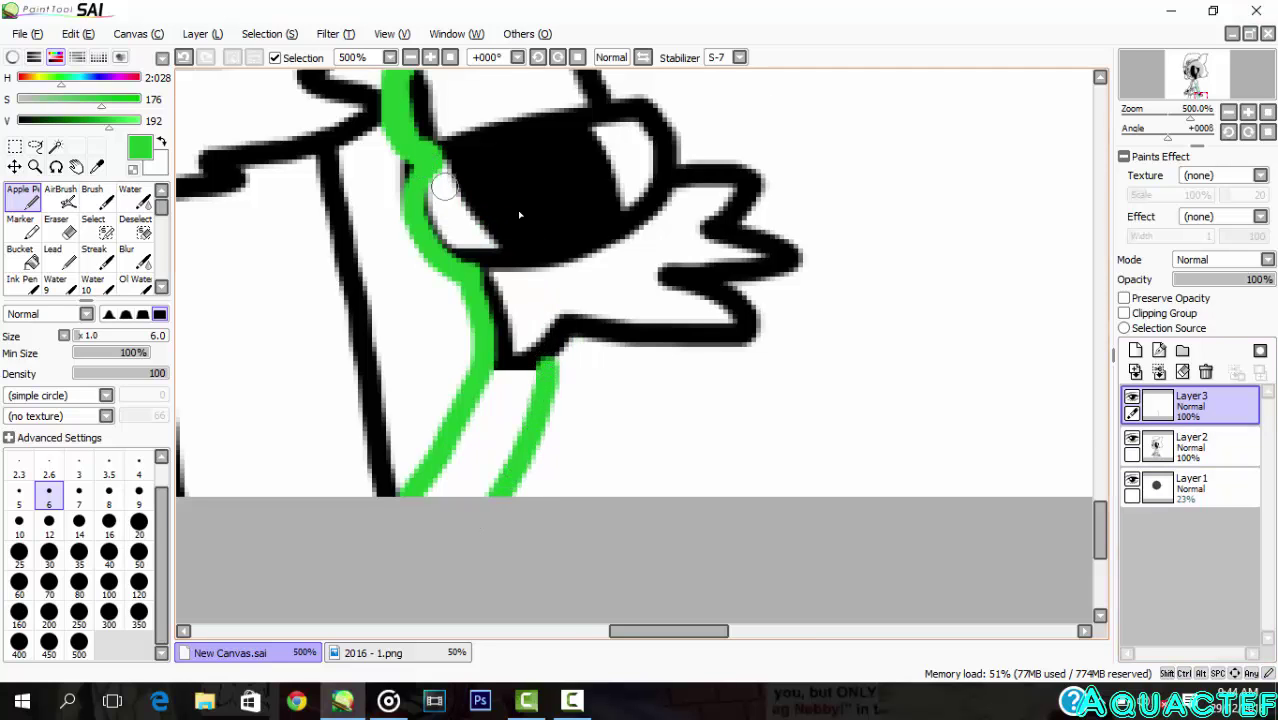
pyautogui.scroll(-2, 519, 214)
pyautogui.scroll(3, 495, 185)
pyautogui.click(1212, 448)
pyautogui.click(63, 228)
pyautogui.moveTo(395, 190); pyautogui.dragTo(398, 252)
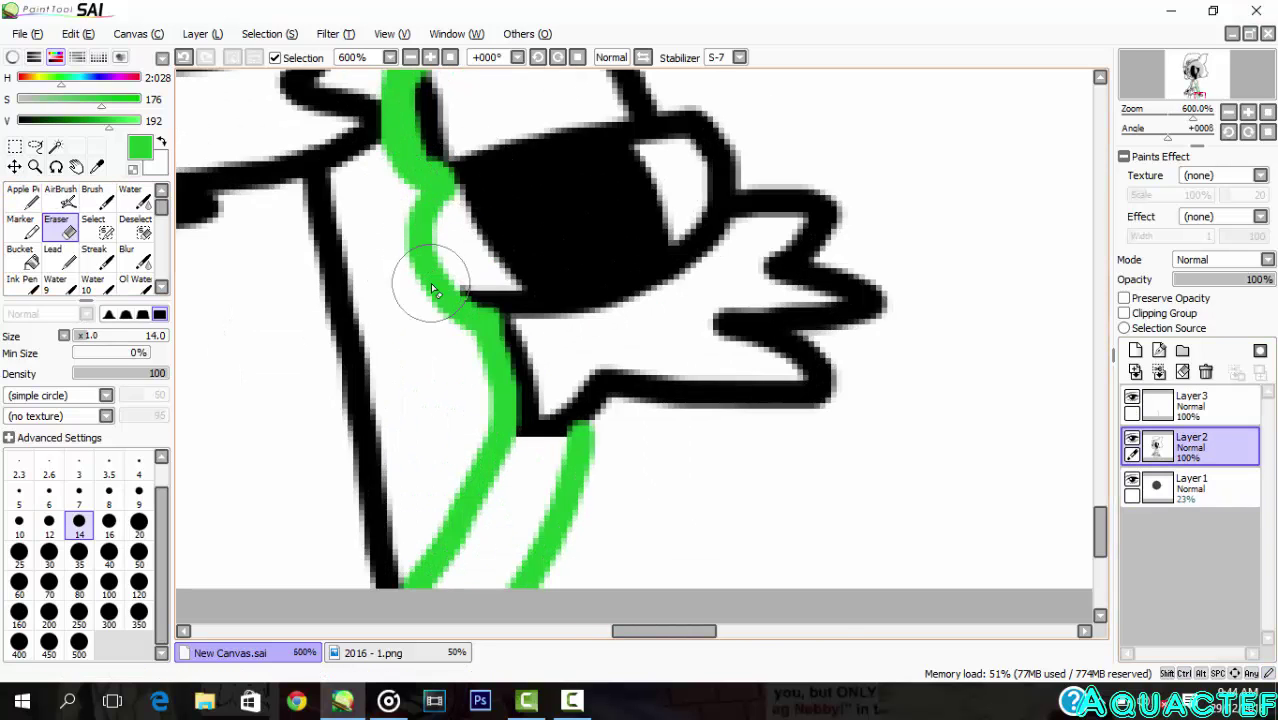
pyautogui.scroll(-5, 430, 288)
pyautogui.moveTo(677, 632); pyautogui.dragTo(665, 636)
pyautogui.scroll(-4, 820, 200)
pyautogui.click(451, 57)
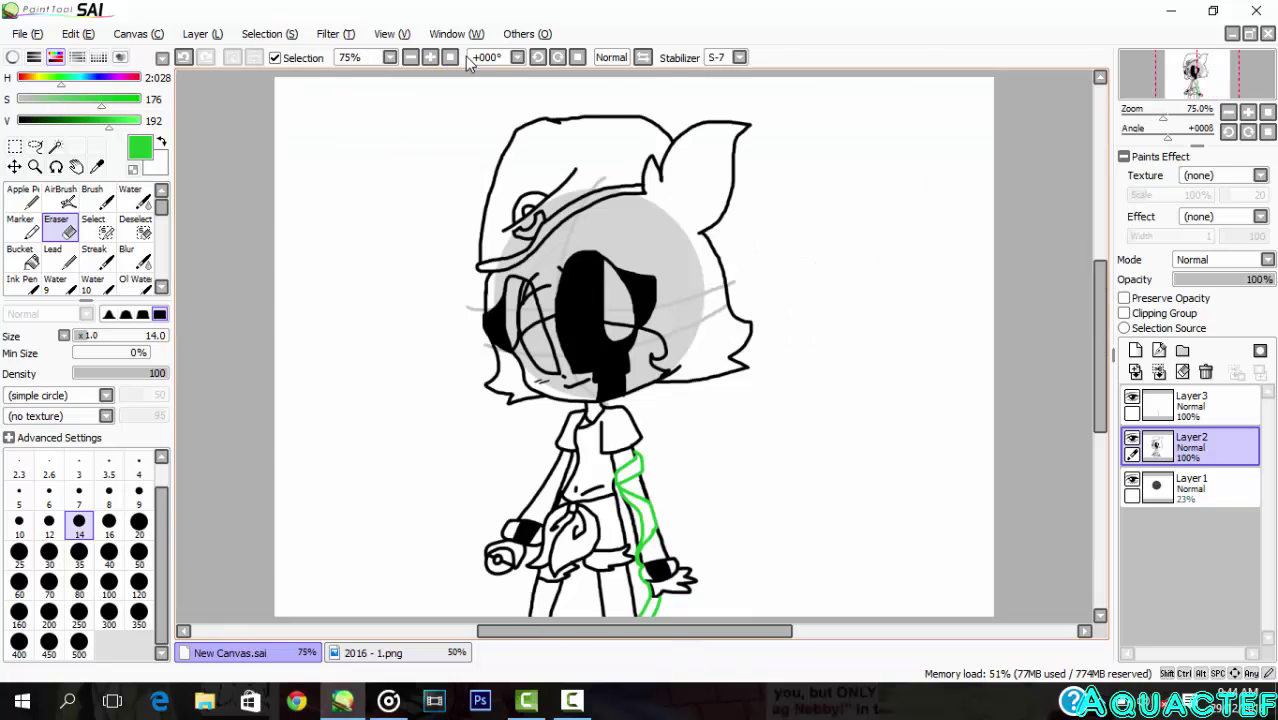
pyautogui.hotkey('ctrl', 'b')
pyautogui.moveTo(684, 390); pyautogui.dragTo(697, 260)
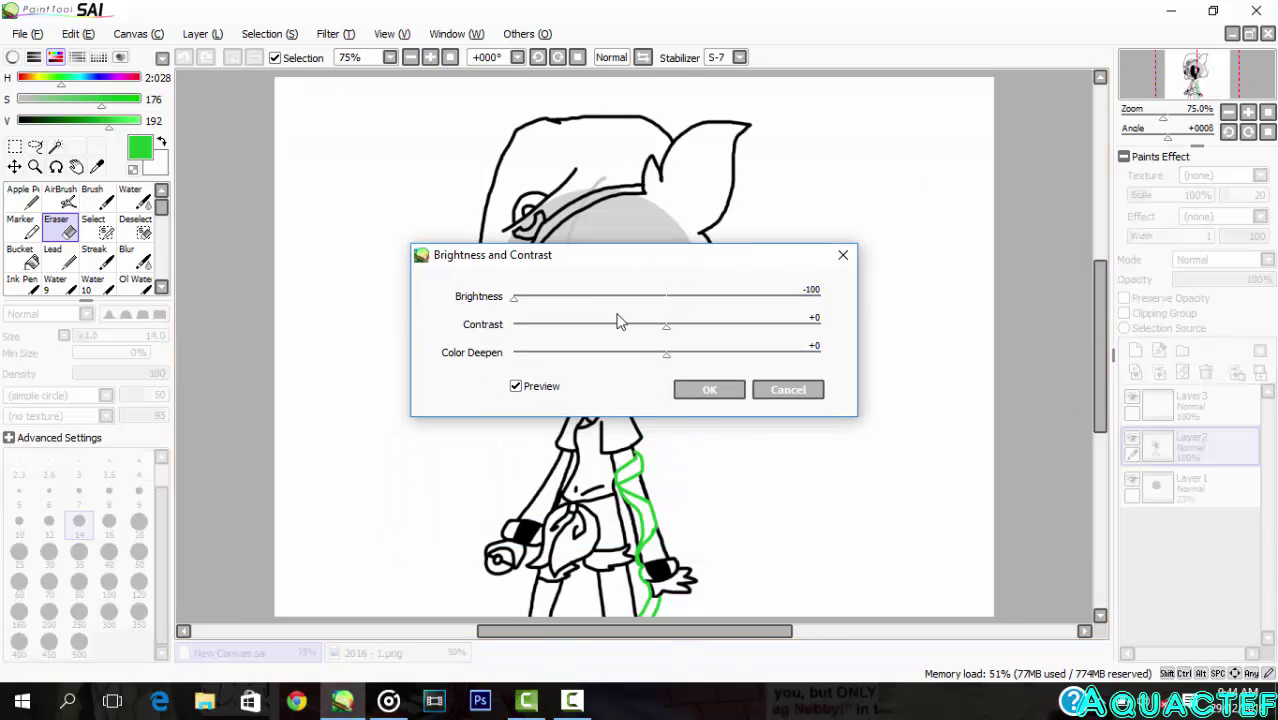
pyautogui.click(842, 258)
# Step: Turn Layer3's green band black with Brightness -100 and merge the layer down into Layer2
pyautogui.hotkey('ctrl', 'b')
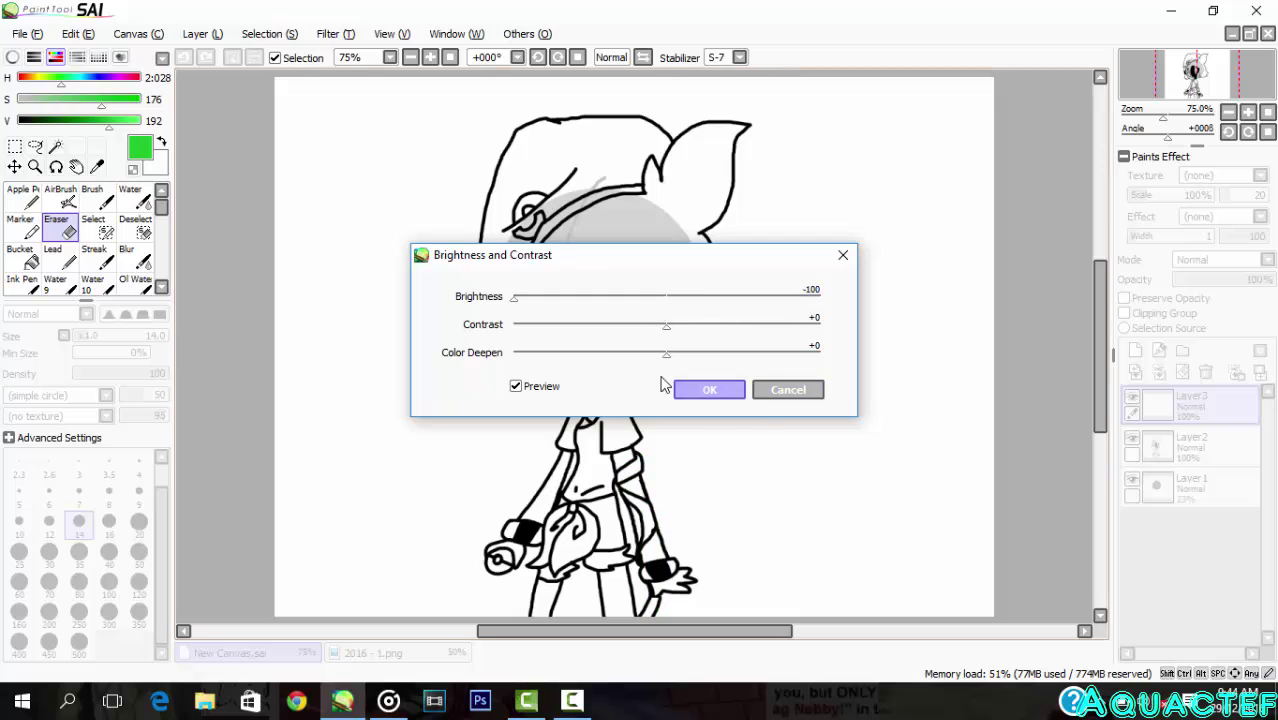
pyautogui.click(709, 389)
pyautogui.click(1159, 372)
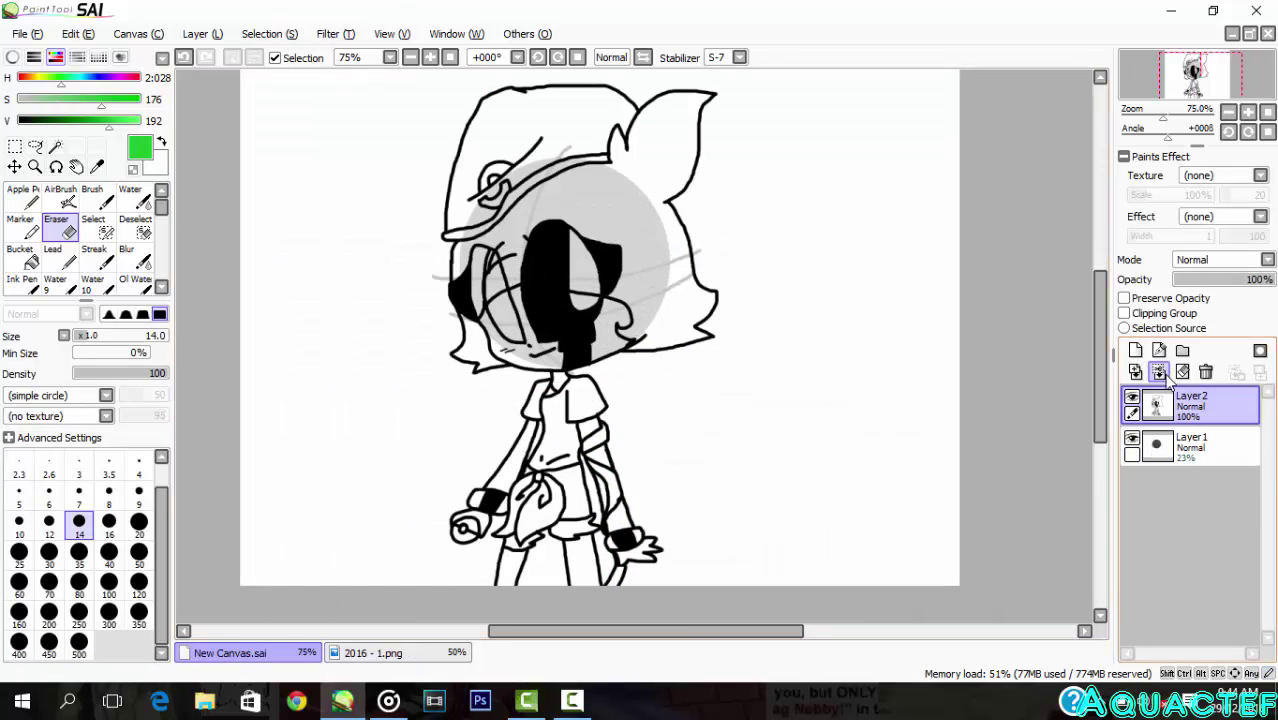
# Step: Raise Layer1's opacity to 100% and clear the rough sketch from it
pyautogui.click(1196, 447)
pyautogui.moveTo(1193, 280); pyautogui.dragTo(1274, 281)
pyautogui.click(1183, 372)
# Step: Sample the brown hair colour from 2016 - 1.png and select the character's hair areas on New Canvas with the Magic Wand
pyautogui.click(374, 653)
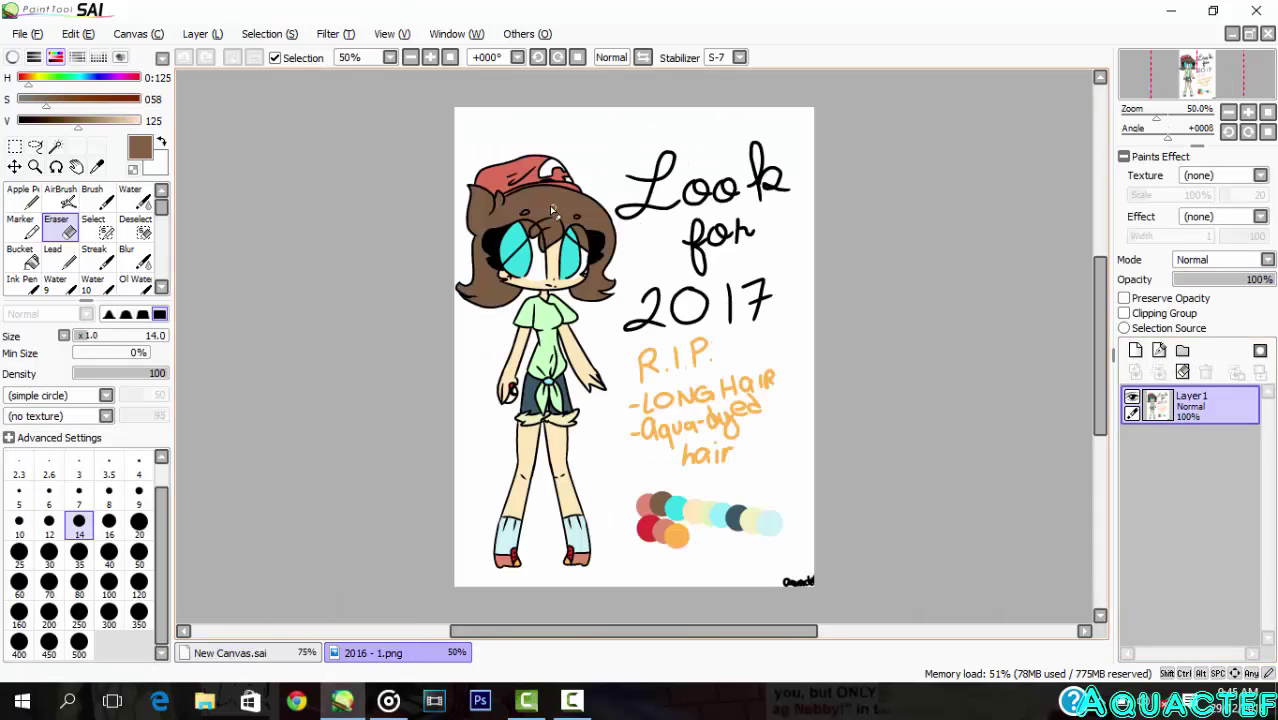
pyautogui.click(270, 655)
pyautogui.click(55, 147)
pyautogui.scroll(3, 371, 371)
pyautogui.click(372, 371)
pyautogui.click(318, 346)
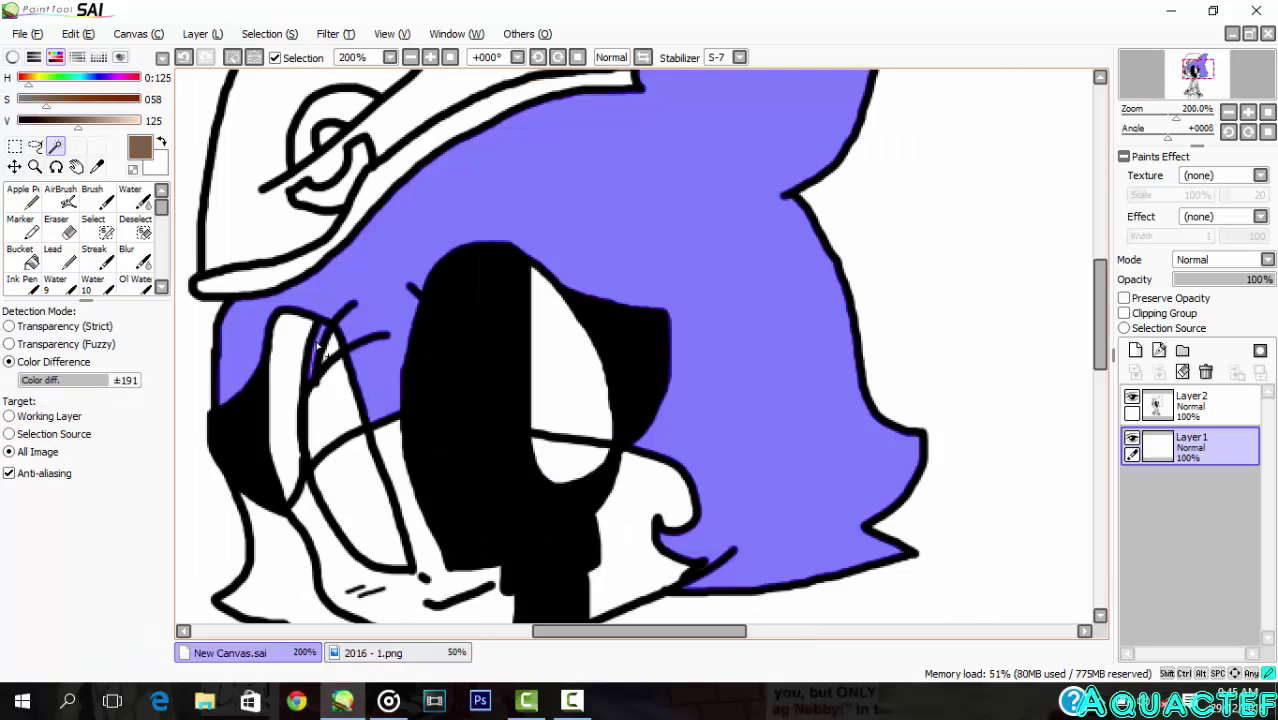
# Step: Fill the selected hair with brown on Layer1 using the Apple Pen at size 500
pyautogui.scroll(-1, 294, 363)
pyautogui.moveTo(650, 629); pyautogui.dragTo(614, 629)
pyautogui.click(23, 198)
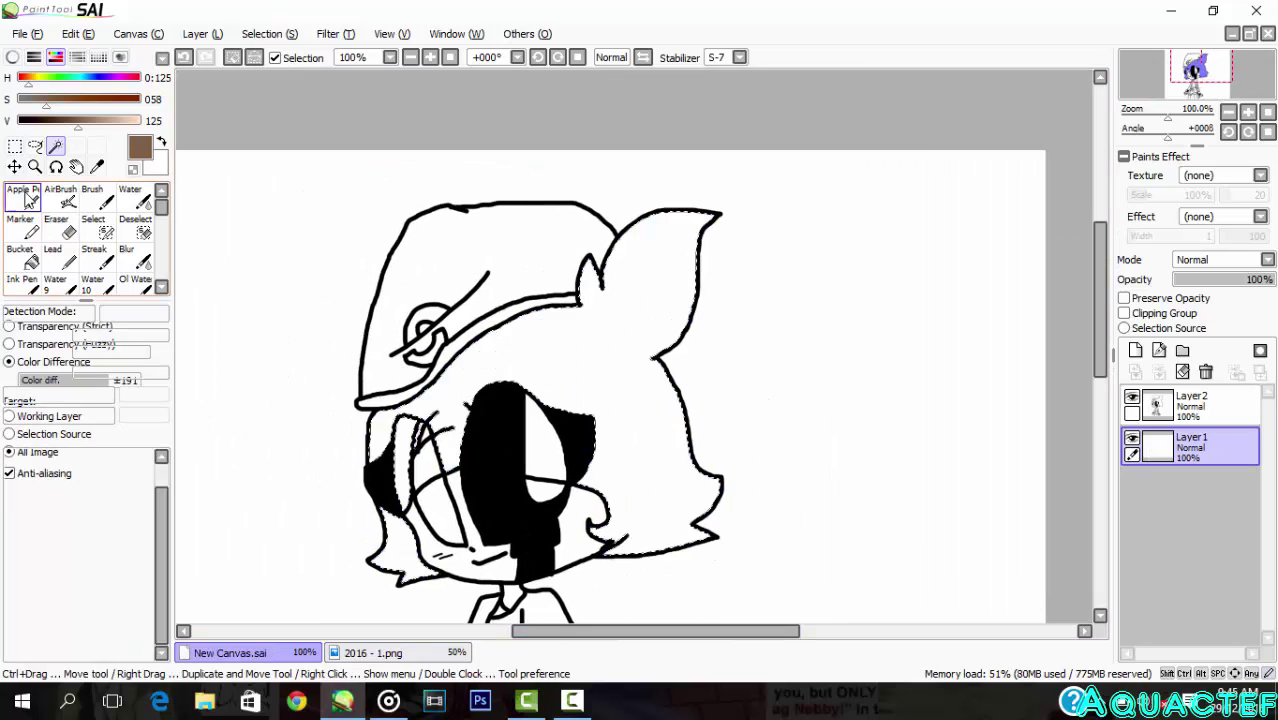
pyautogui.click(79, 645)
pyautogui.moveTo(470, 450); pyautogui.dragTo(655, 470)
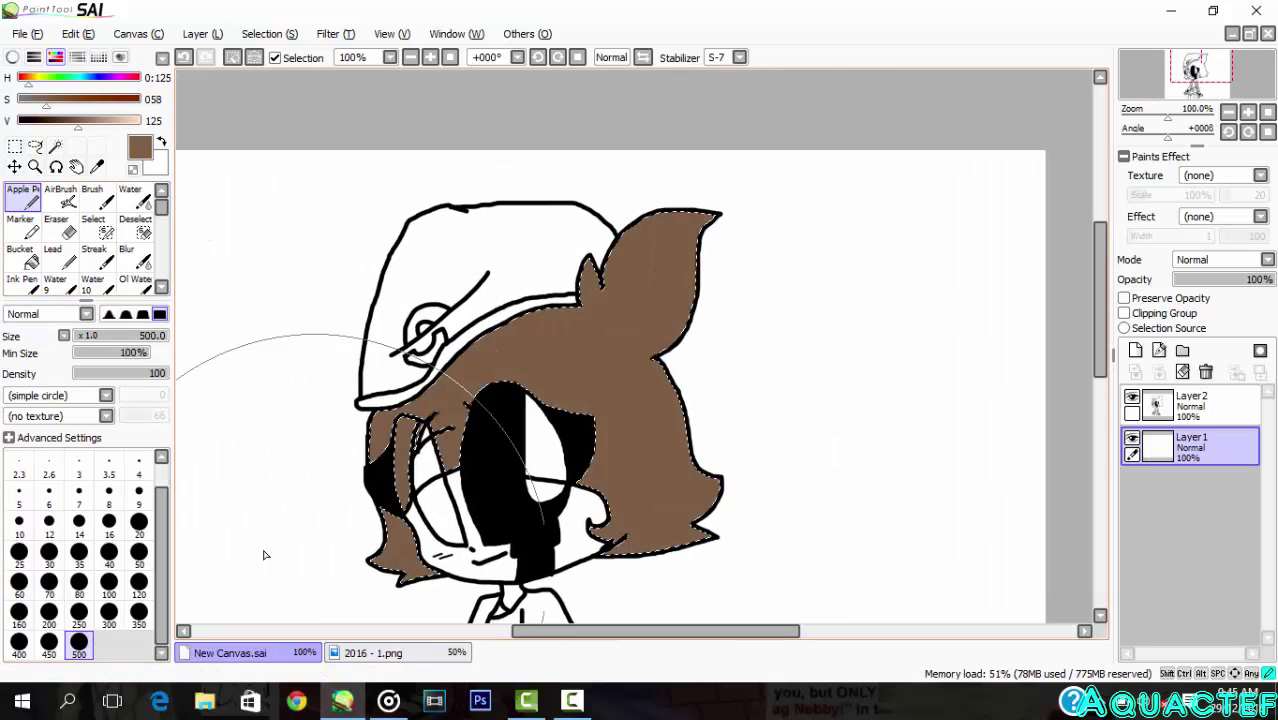
# Step: Add two layers above Layer1, Layer3 in Multiply mode and Layer4 in Luminosity mode
pyautogui.click(49, 494)
pyautogui.click(1135, 350)
pyautogui.click(1208, 291)
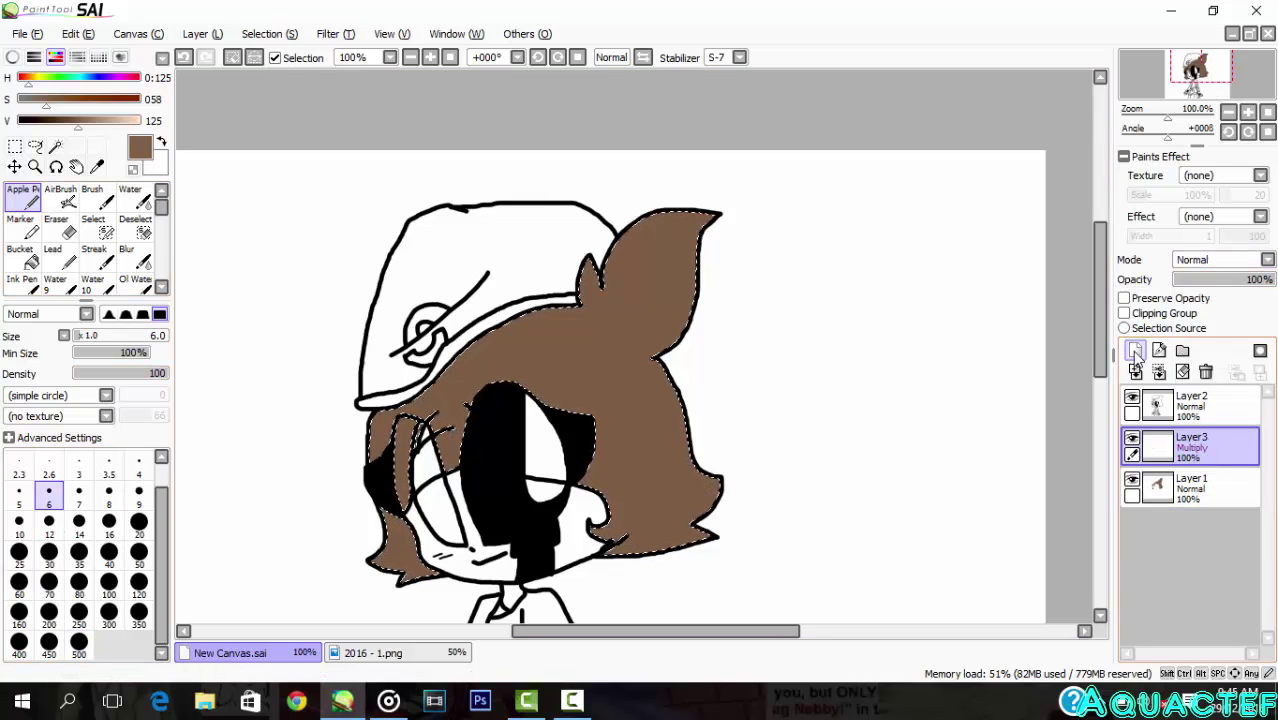
pyautogui.click(1135, 351)
pyautogui.click(1222, 260)
pyautogui.click(1222, 333)
# Step: Draw dark shading strands in the hair tuft beside the cap on Layer3 with the Apple Pen at size 14
pyautogui.click(1184, 496)
pyautogui.scroll(3, 609, 248)
pyautogui.click(79, 521)
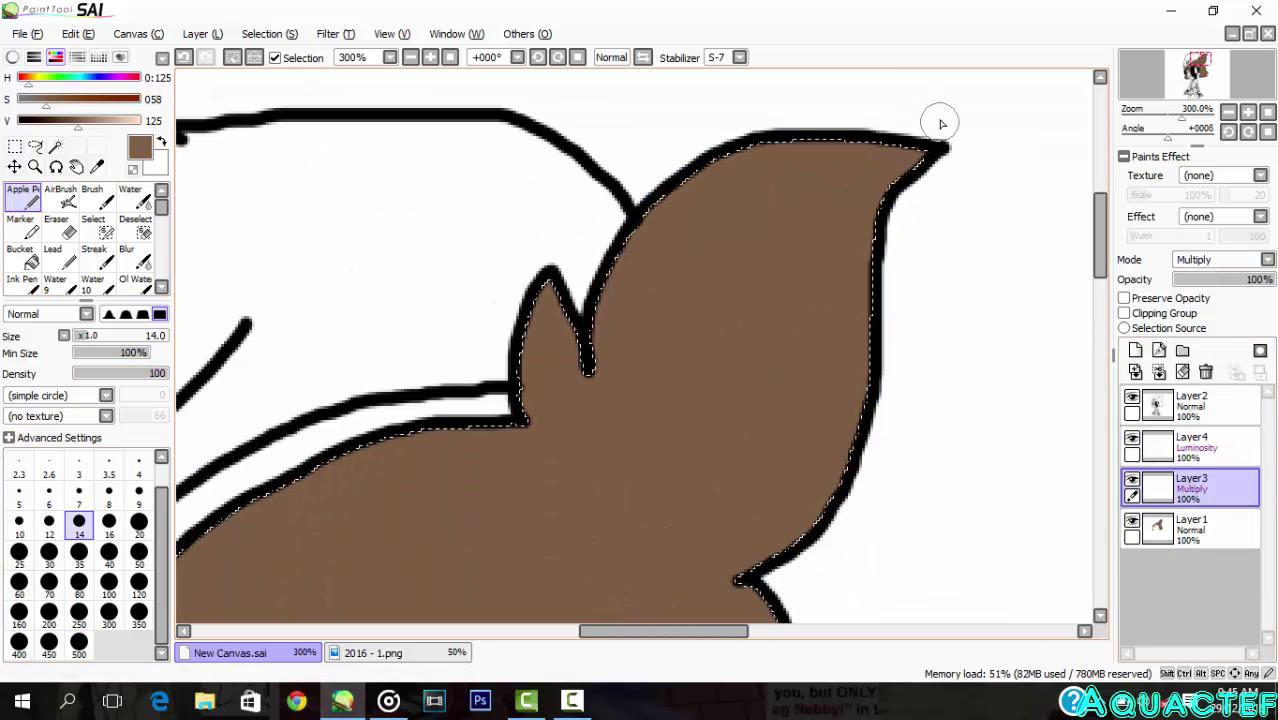
pyautogui.moveTo(928, 145)
pyautogui.mouseDown()
pyautogui.moveTo(692, 183)
pyautogui.moveTo(608, 312)
pyautogui.moveTo(621, 528)
pyautogui.moveTo(726, 307)
pyautogui.moveTo(914, 145)
pyautogui.moveTo(626, 518)
pyautogui.moveTo(776, 486)
pyautogui.moveTo(863, 238)
pyautogui.moveTo(866, 403)
pyautogui.mouseUp()
pyautogui.moveTo(700, 541)
pyautogui.mouseDown()
pyautogui.moveTo(595, 479)
pyautogui.moveTo(617, 535)
pyautogui.moveTo(531, 376)
pyautogui.moveTo(555, 298)
pyautogui.mouseUp()
# Step: Draw long dark strands from the base of the hair tuft down the outer right side of the hair
pyautogui.scroll(-4, 616, 507)
pyautogui.scroll(3, 660, 590)
pyautogui.moveTo(526, 184)
pyautogui.mouseDown()
pyautogui.moveTo(646, 496)
pyautogui.moveTo(710, 545)
pyautogui.moveTo(680, 454)
pyautogui.mouseUp()
pyautogui.hotkey('ctrl', 'z')
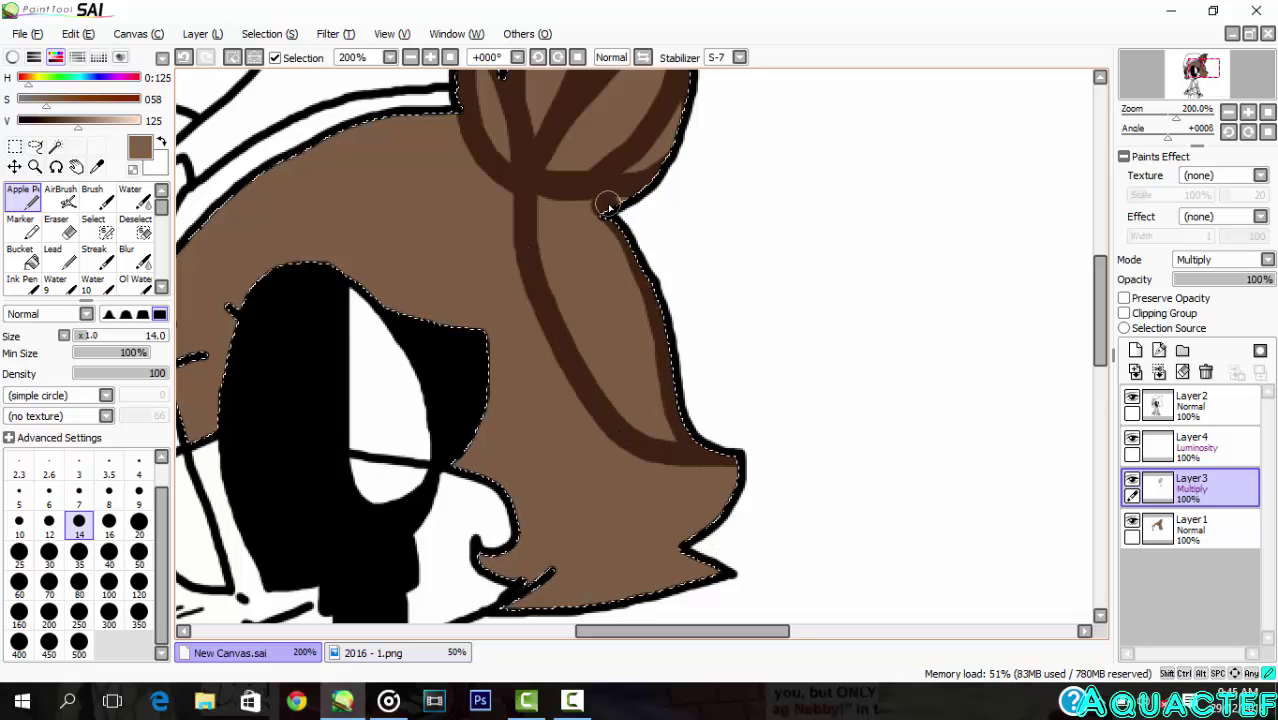
pyautogui.moveTo(607, 205)
pyautogui.mouseDown()
pyautogui.moveTo(545, 195)
pyautogui.moveTo(622, 248)
pyautogui.moveTo(650, 456)
pyautogui.moveTo(625, 412)
pyautogui.mouseUp()
pyautogui.hotkey('ctrl', 'z')
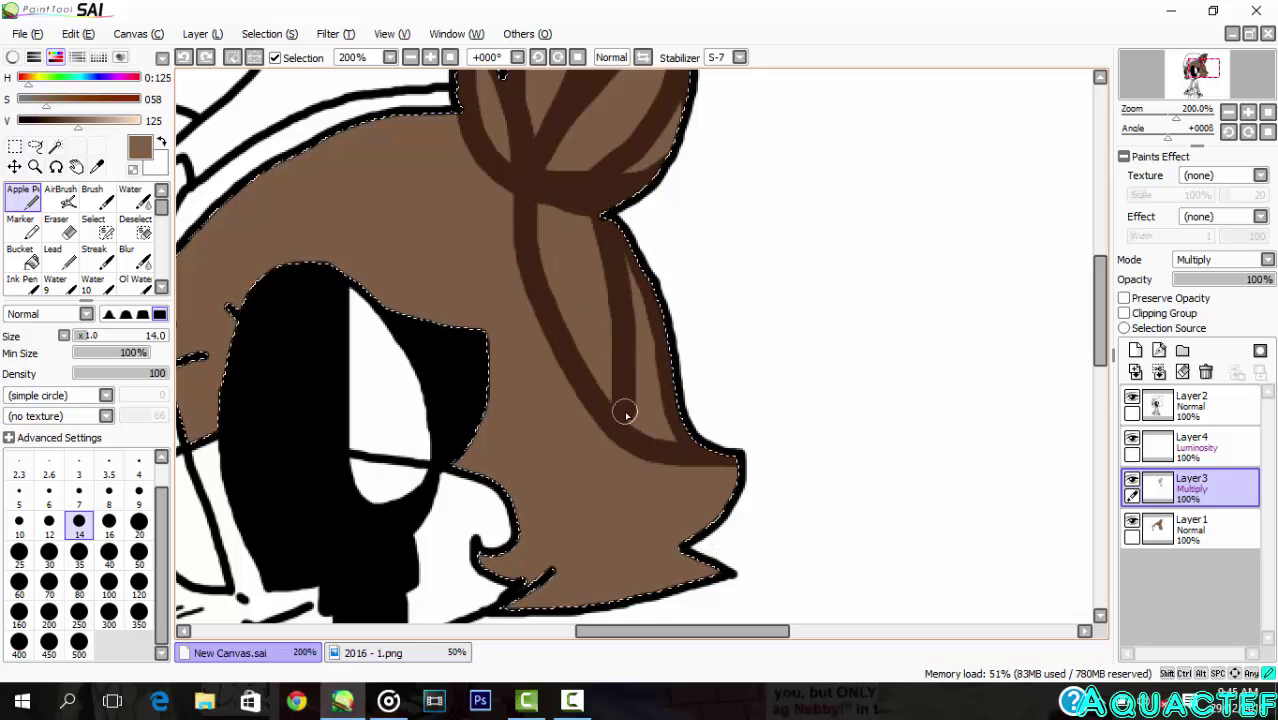
pyautogui.moveTo(525, 208)
pyautogui.mouseDown()
pyautogui.moveTo(563, 423)
pyautogui.moveTo(646, 515)
pyautogui.mouseUp()
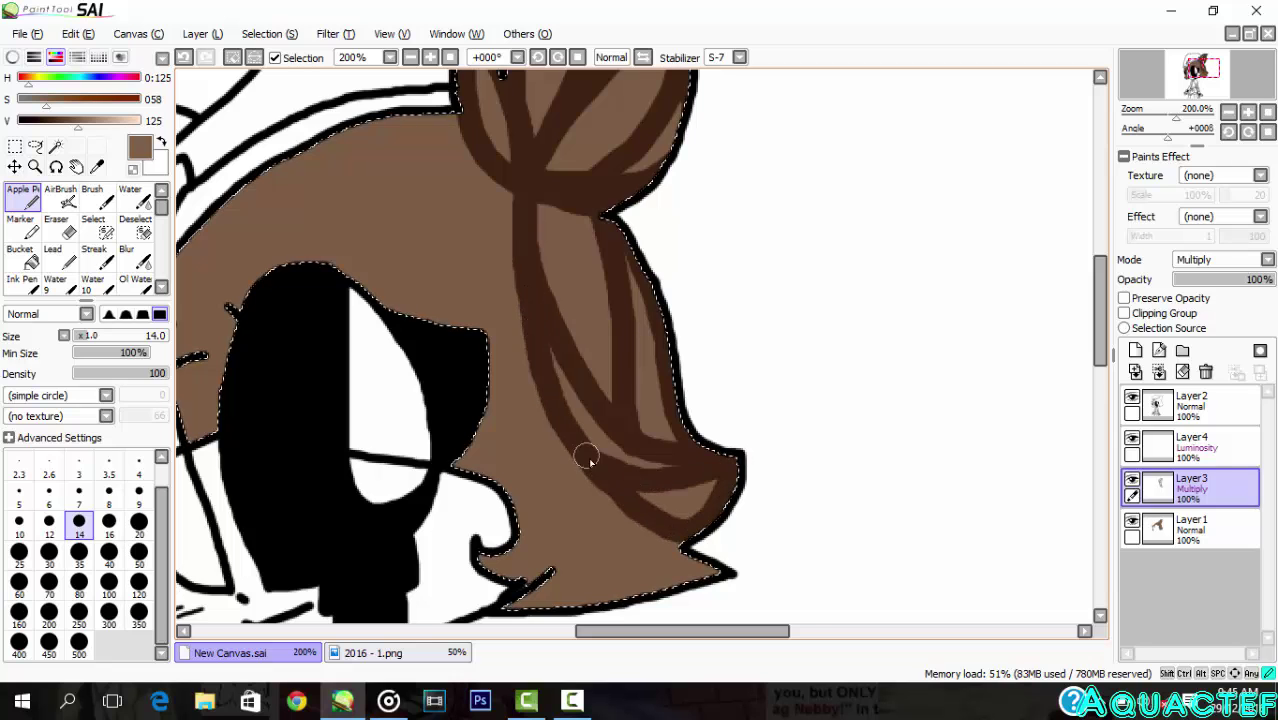
# Step: Add dark curved strands through the lower right hair toward the curl by the ear and the bottom edge, undoing stray strokes
pyautogui.scroll(-1, 586, 456)
pyautogui.scroll(2, 545, 400)
pyautogui.scroll(-3, 560, 215)
pyautogui.hotkey('ctrl', 'z')
pyautogui.scroll(3, 564, 315)
pyautogui.moveTo(653, 297)
pyautogui.mouseDown()
pyautogui.moveTo(655, 341)
pyautogui.moveTo(508, 450)
pyautogui.mouseUp()
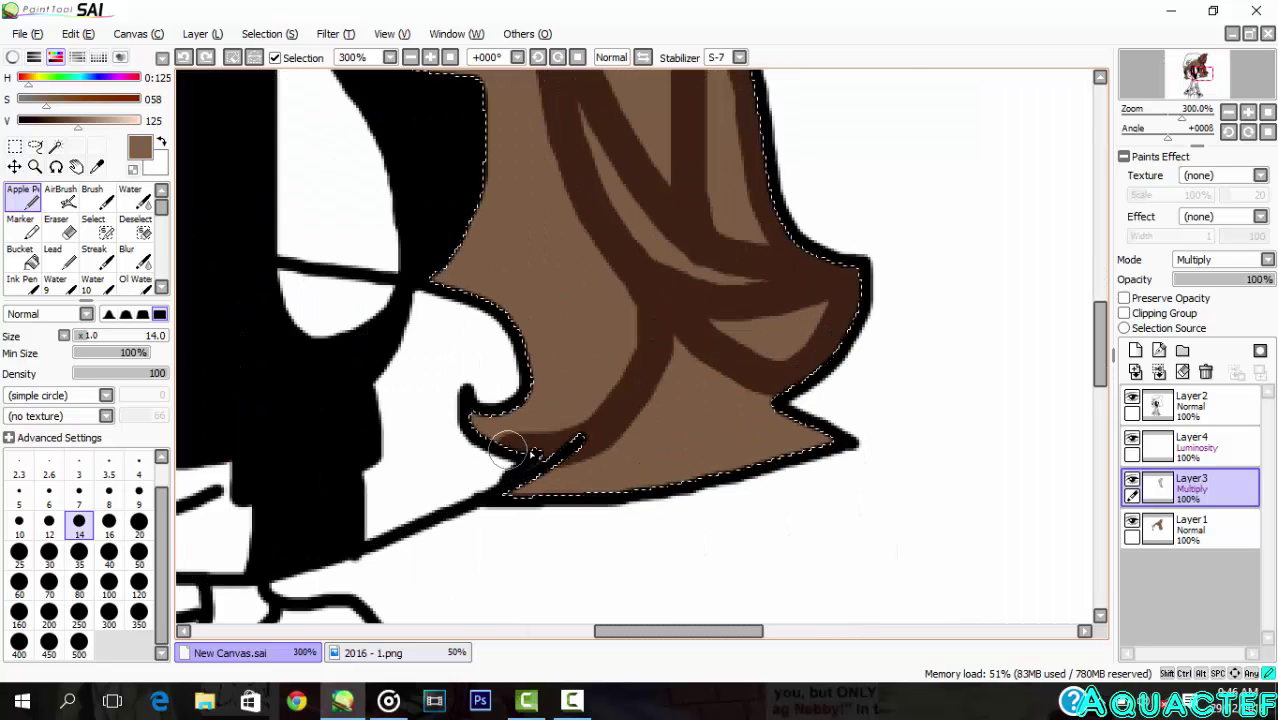
pyautogui.moveTo(692, 355); pyautogui.dragTo(798, 420)
pyautogui.hotkey('ctrl', 'z')
pyautogui.moveTo(684, 330); pyautogui.dragTo(598, 503)
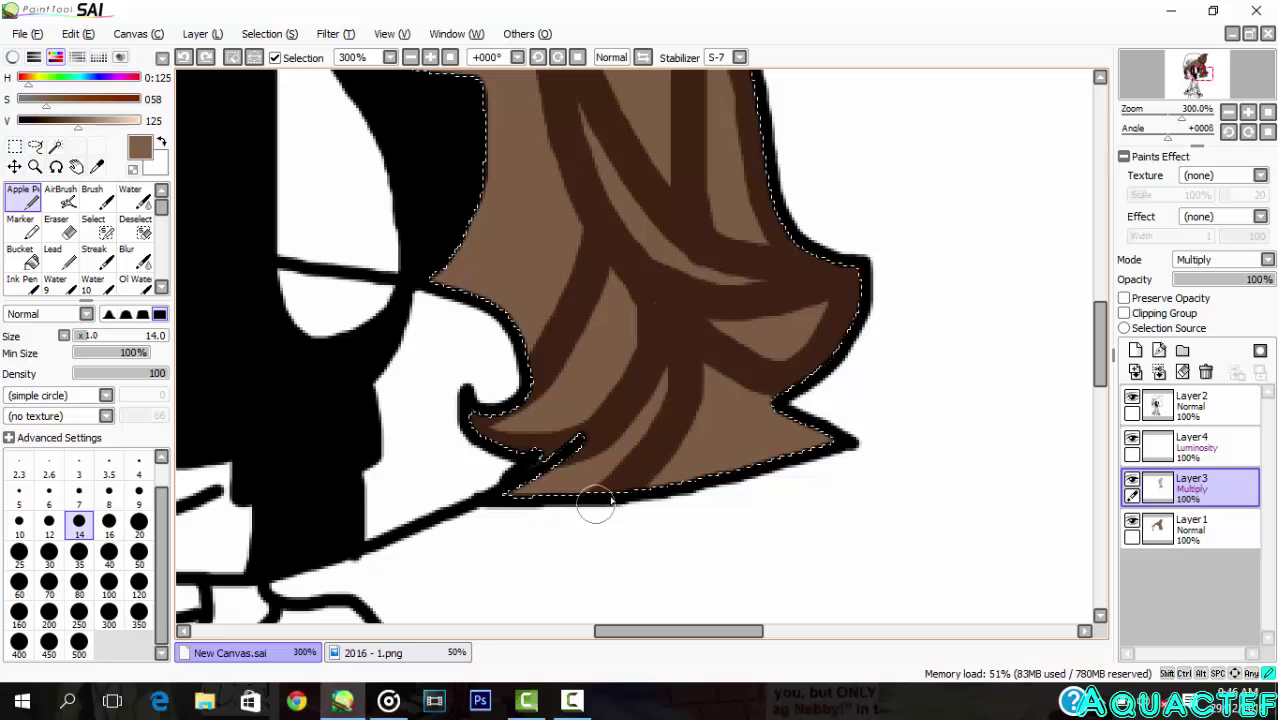
# Step: Shade the pointed lower right hair tip and draw a dark strand down beside the large black eye area
pyautogui.scroll(-3, 710, 400)
pyautogui.scroll(6, 726, 401)
pyautogui.moveTo(600, 304)
pyautogui.mouseDown()
pyautogui.moveTo(780, 467)
pyautogui.moveTo(736, 299)
pyautogui.mouseUp()
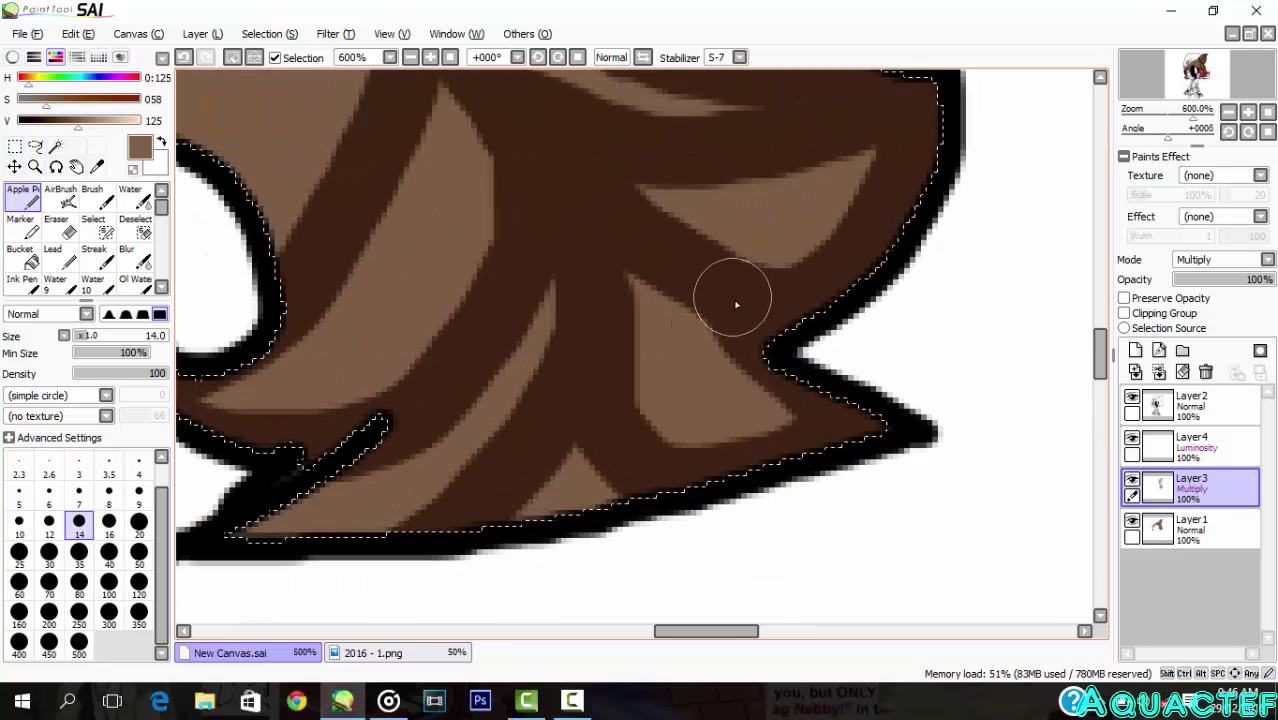
pyautogui.scroll(-4, 710, 285)
pyautogui.scroll(3, 621, 146)
pyautogui.moveTo(561, 247)
pyautogui.mouseDown()
pyautogui.moveTo(480, 503)
pyautogui.moveTo(528, 579)
pyautogui.mouseUp()
# Step: Shade the fringe between the eyes and the small flared lock at the left side of the face
pyautogui.scroll(-4, 530, 560)
pyautogui.scroll(3, 560, 265)
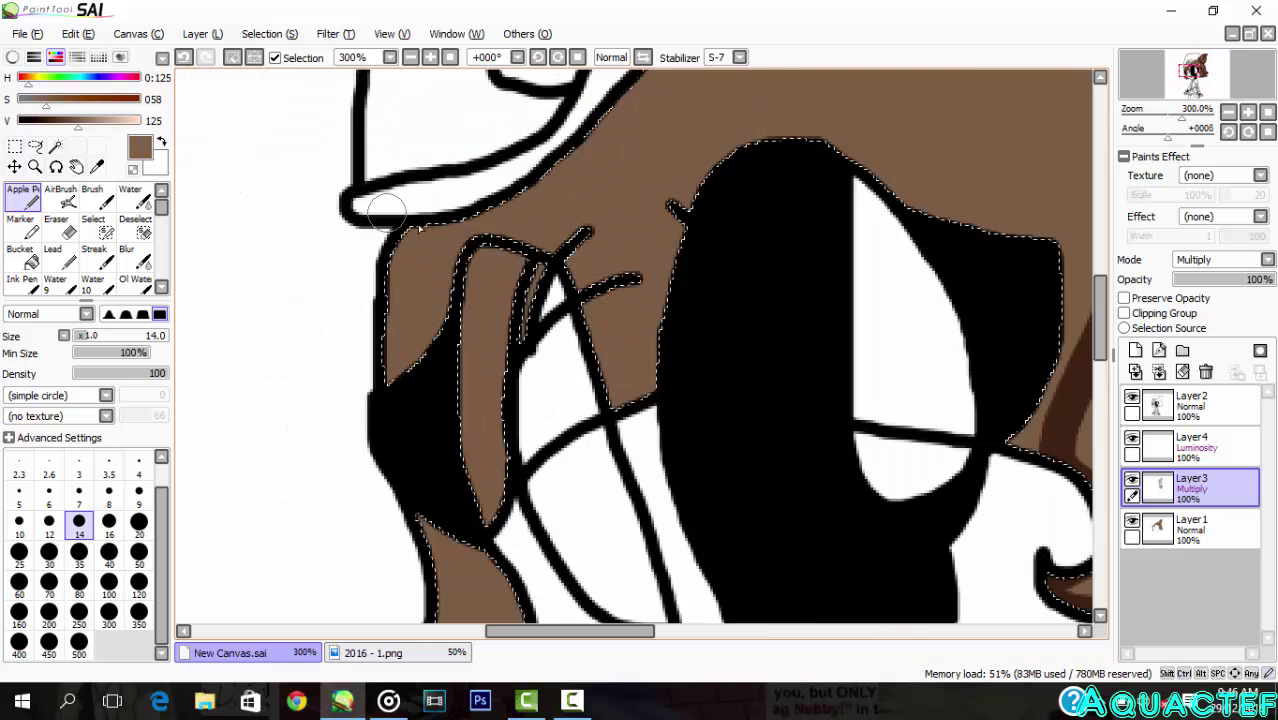
pyautogui.moveTo(571, 281)
pyautogui.mouseDown()
pyautogui.moveTo(656, 213)
pyautogui.moveTo(682, 326)
pyautogui.moveTo(671, 223)
pyautogui.moveTo(659, 366)
pyautogui.moveTo(588, 340)
pyautogui.moveTo(645, 248)
pyautogui.moveTo(583, 375)
pyautogui.mouseUp()
pyautogui.scroll(-3, 582, 375)
pyautogui.scroll(3, 540, 490)
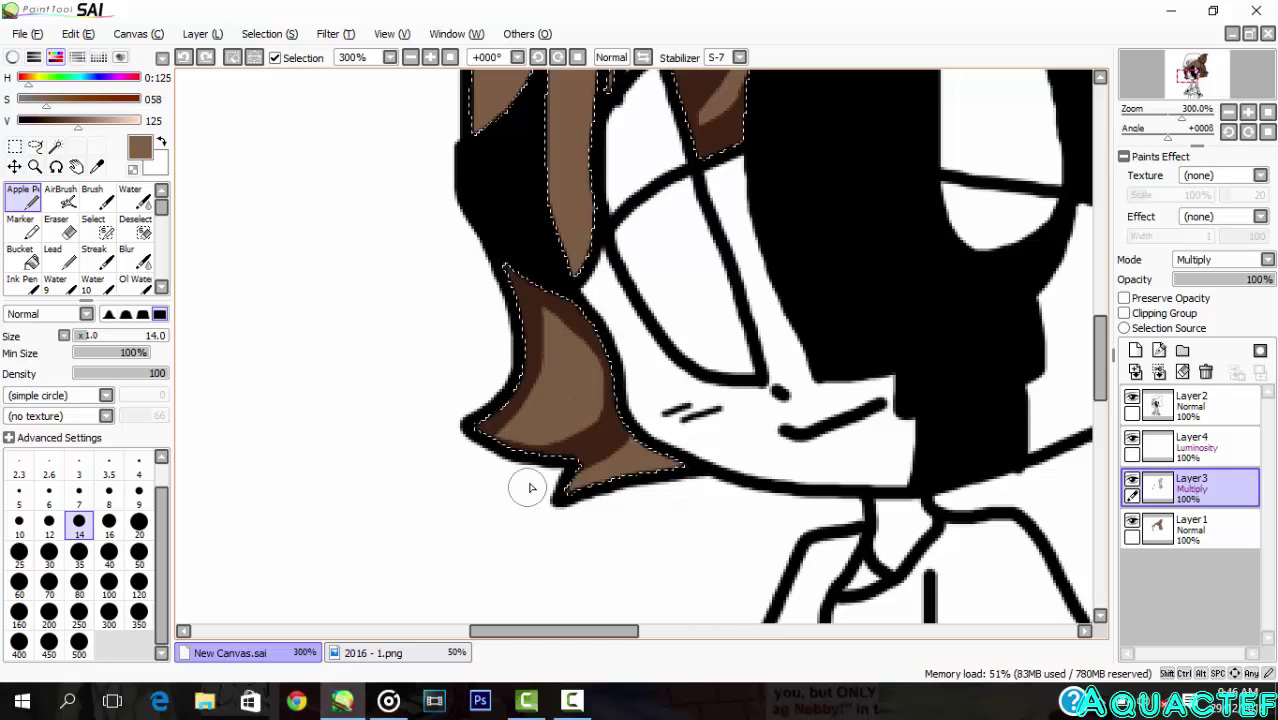
# Step: Draw dark strands sweeping from the base of the tuft across the fringe, and shade the narrow locks around the left eye
pyautogui.scroll(-3, 662, 308)
pyautogui.scroll(2, 658, 245)
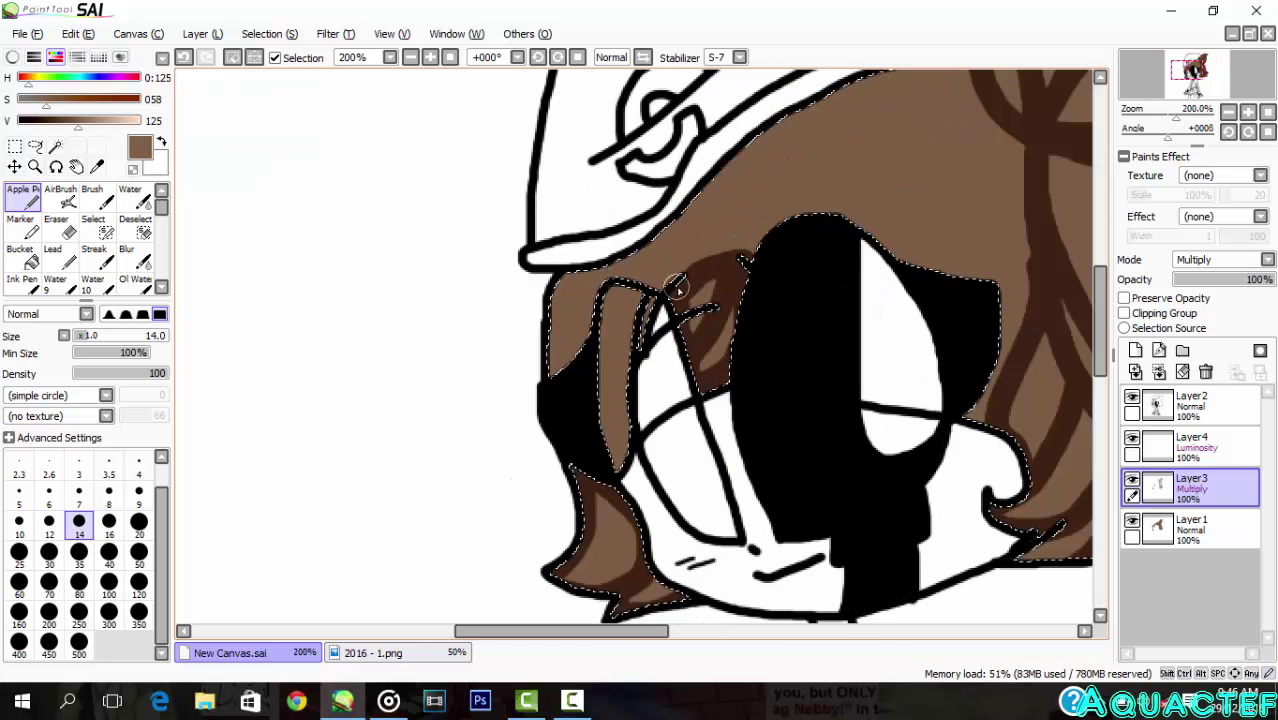
pyautogui.moveTo(634, 300); pyautogui.dragTo(607, 368)
pyautogui.scroll(-2, 815, 185)
pyautogui.scroll(2, 920, 148)
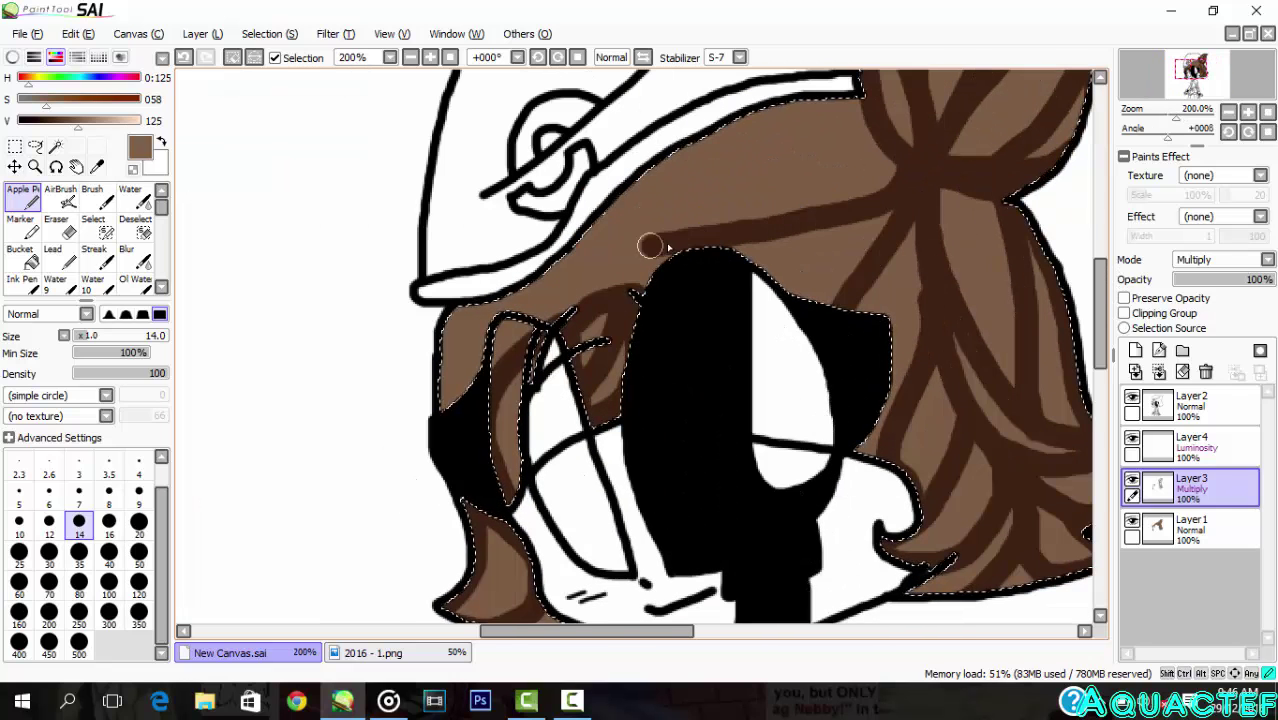
pyautogui.moveTo(903, 167); pyautogui.dragTo(608, 200)
pyautogui.moveTo(472, 306)
pyautogui.mouseDown()
pyautogui.moveTo(479, 322)
pyautogui.moveTo(462, 348)
pyautogui.mouseUp()
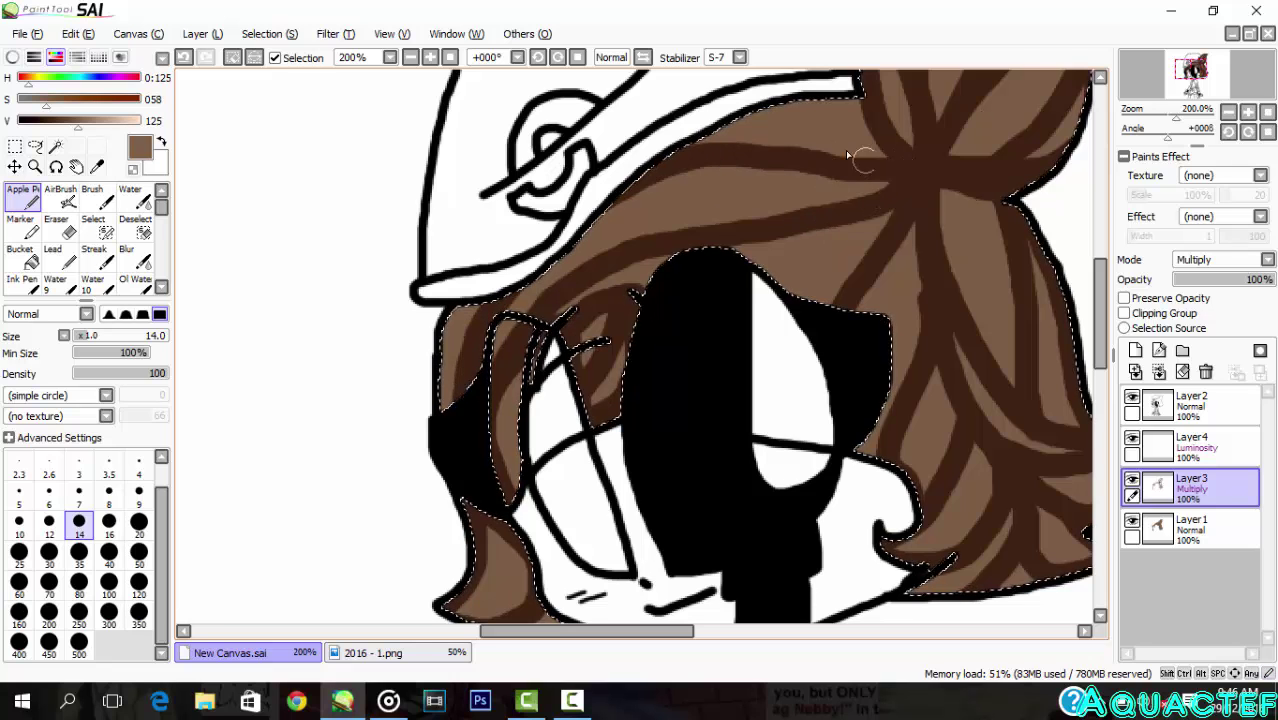
pyautogui.moveTo(888, 150)
pyautogui.mouseDown()
pyautogui.moveTo(595, 225)
pyautogui.moveTo(720, 92)
pyautogui.mouseUp()
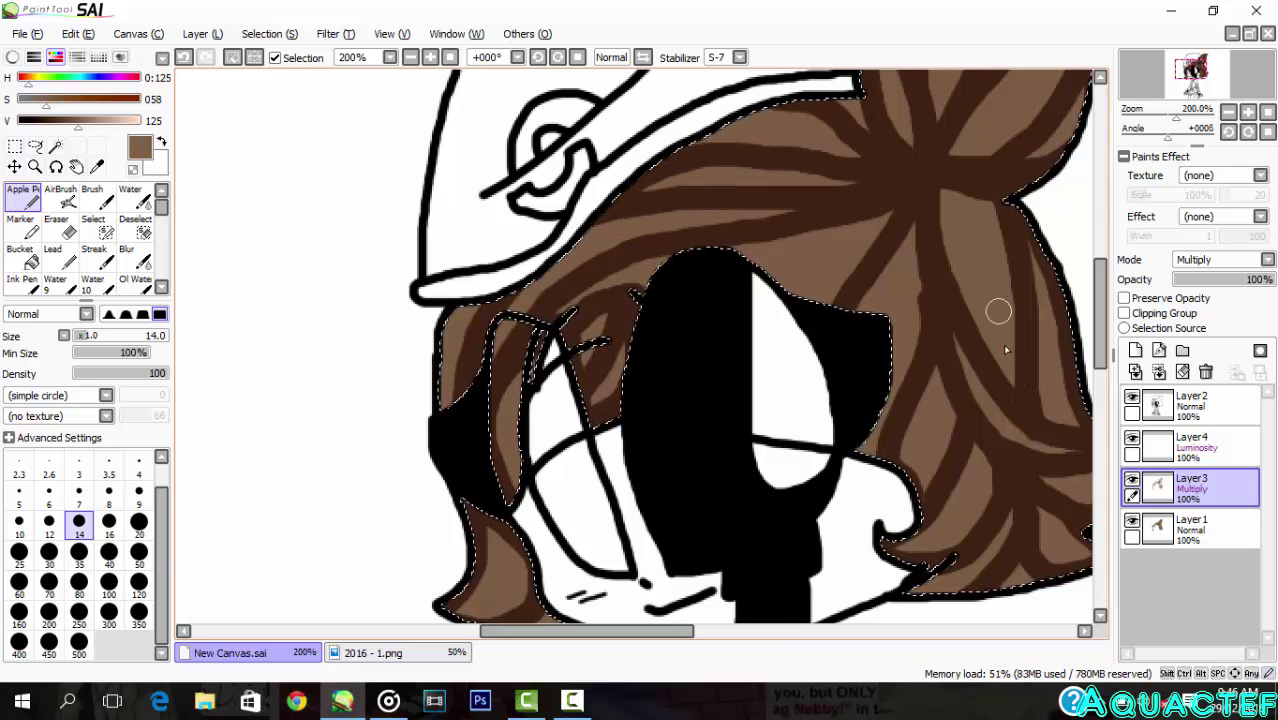
# Step: Soften the shading in the narrow lock and the fringe between the eyes with the Blur brush at size 14
pyautogui.scroll(-2, 1000, 311)
pyautogui.scroll(1, 986, 243)
pyautogui.click(130, 258)
pyautogui.scroll(2, 365, 523)
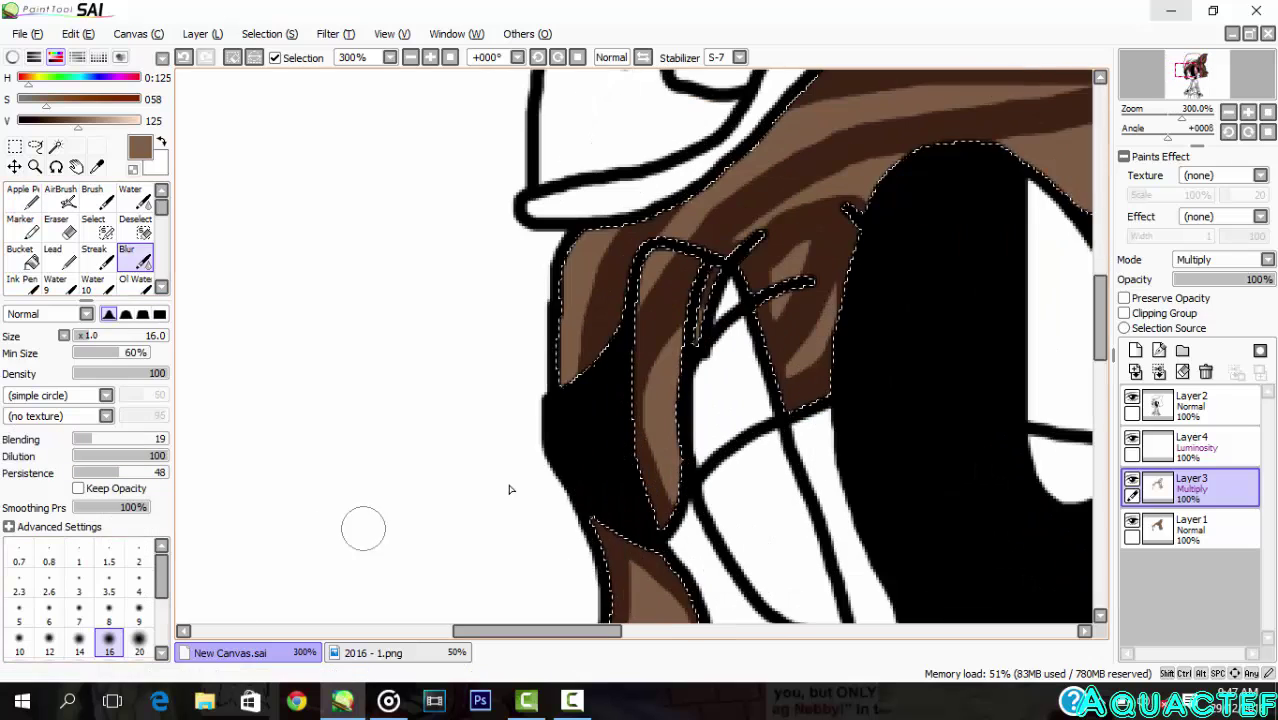
pyautogui.scroll(1, 185, 590)
pyautogui.click(79, 637)
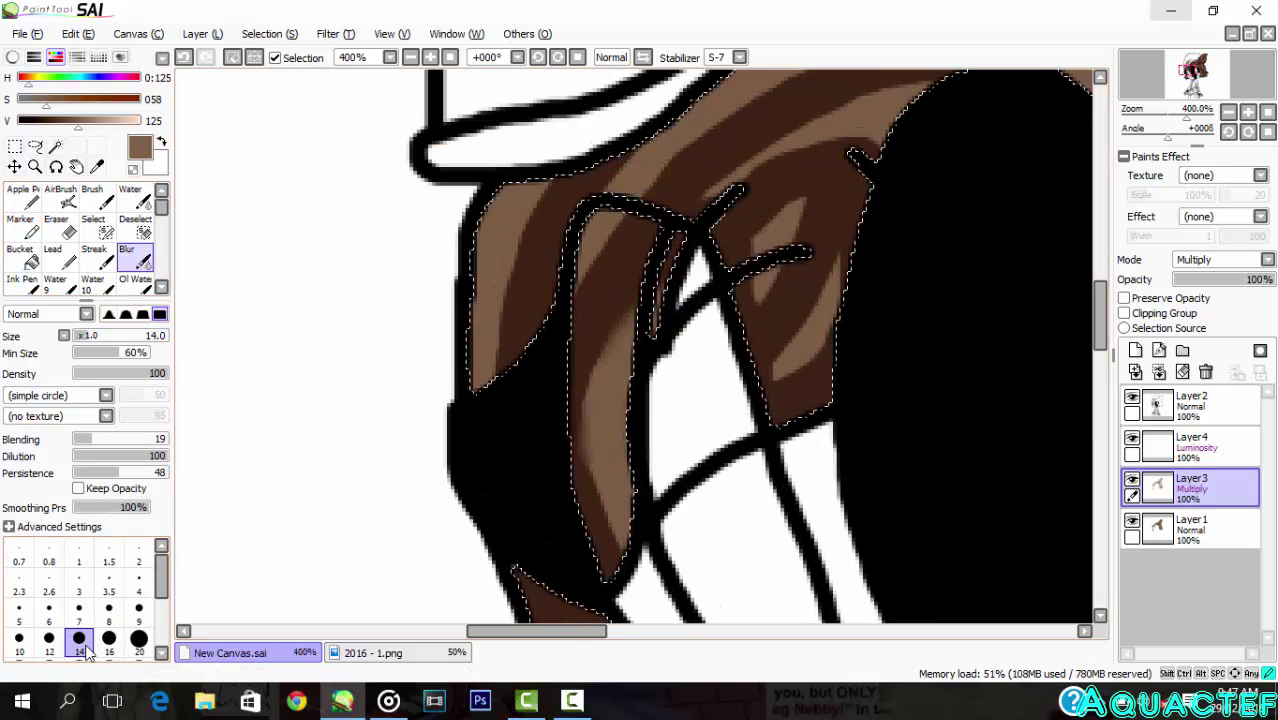
pyautogui.moveTo(657, 240)
pyautogui.mouseDown()
pyautogui.moveTo(692, 278)
pyautogui.moveTo(767, 282)
pyautogui.mouseUp()
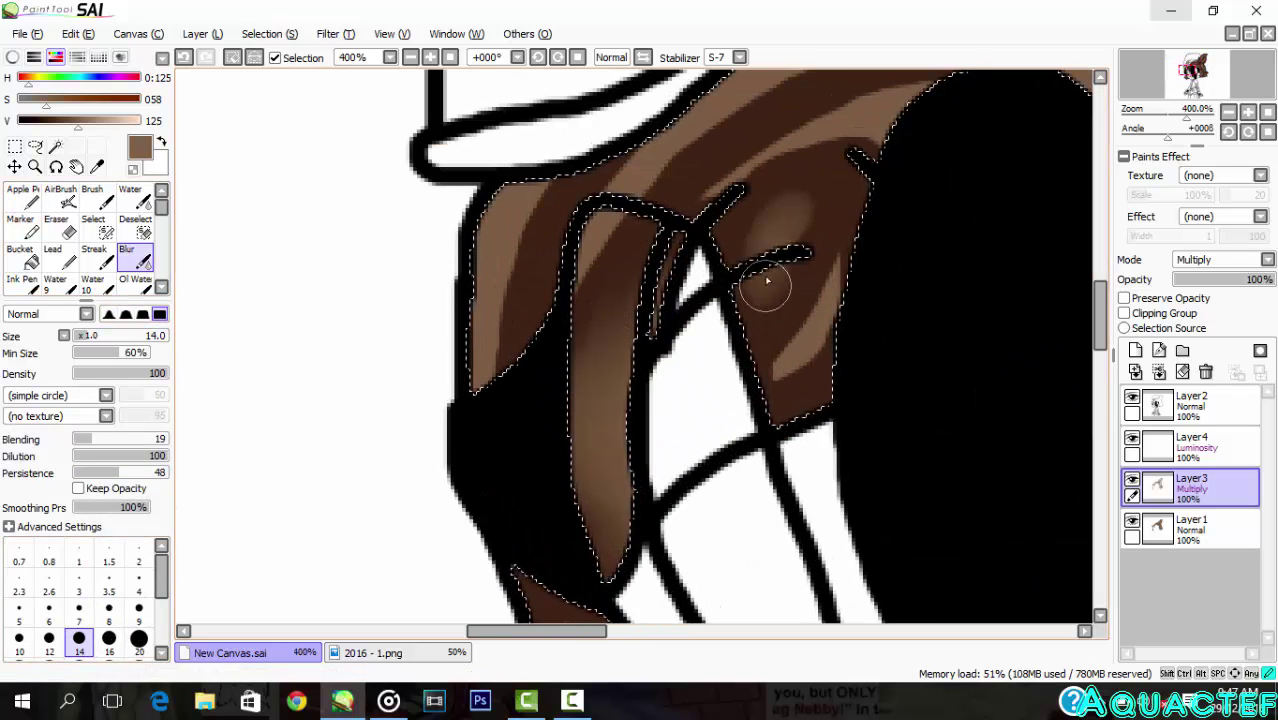
pyautogui.moveTo(786, 219)
pyautogui.mouseDown()
pyautogui.moveTo(845, 256)
pyautogui.moveTo(784, 374)
pyautogui.mouseUp()
# Step: Blur the shading at the left temple and along the fringe strands sweeping above the large black eye area
pyautogui.scroll(-1, 597, 213)
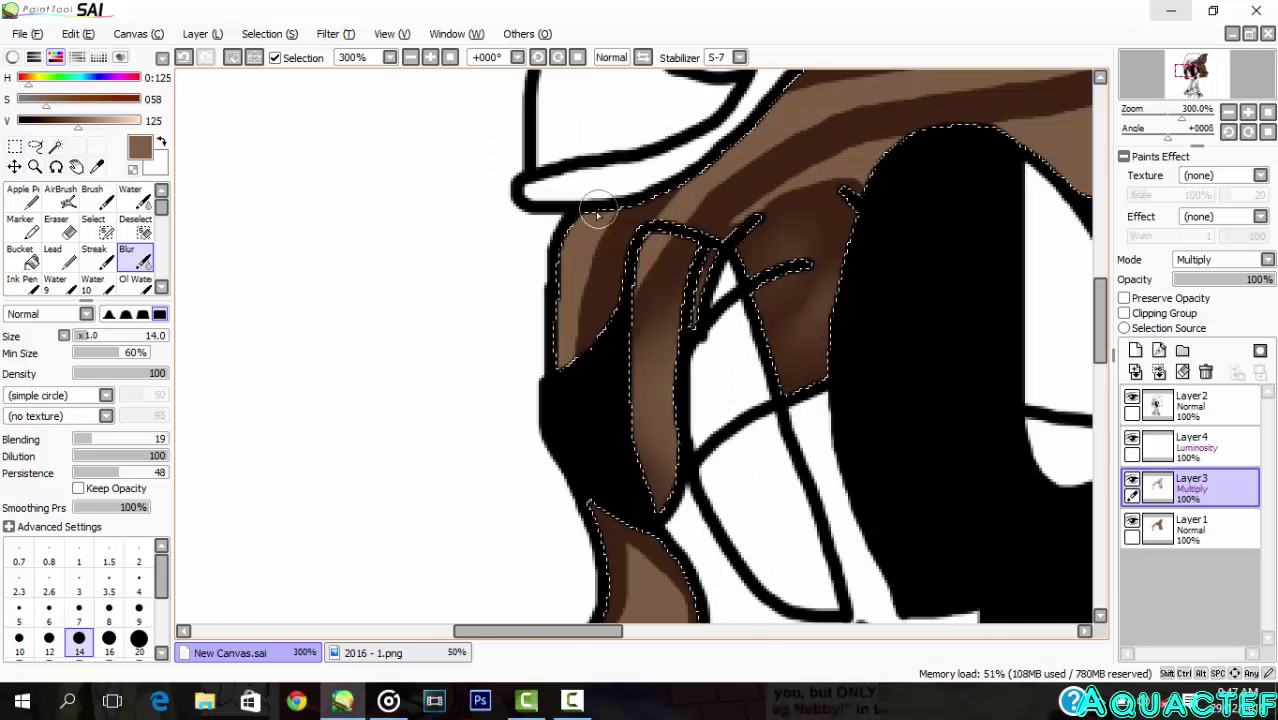
pyautogui.moveTo(627, 217); pyautogui.dragTo(600, 236)
pyautogui.moveTo(648, 178)
pyautogui.mouseDown()
pyautogui.moveTo(685, 200)
pyautogui.moveTo(654, 232)
pyautogui.moveTo(571, 189)
pyautogui.moveTo(857, 180)
pyautogui.moveTo(623, 203)
pyautogui.moveTo(755, 192)
pyautogui.moveTo(510, 235)
pyautogui.mouseUp()
pyautogui.scroll(-4, 800, 120)
pyautogui.scroll(4, 870, 95)
pyautogui.scroll(-1, 700, 147)
pyautogui.scroll(1, 700, 147)
pyautogui.moveTo(490, 290)
pyautogui.mouseDown()
pyautogui.moveTo(656, 240)
pyautogui.moveTo(800, 217)
pyautogui.moveTo(780, 208)
pyautogui.mouseUp()
pyautogui.moveTo(992, 132); pyautogui.dragTo(918, 247)
# Step: Blur the upper hair strands running just below the cap's brim
pyautogui.scroll(-4, 845, 208)
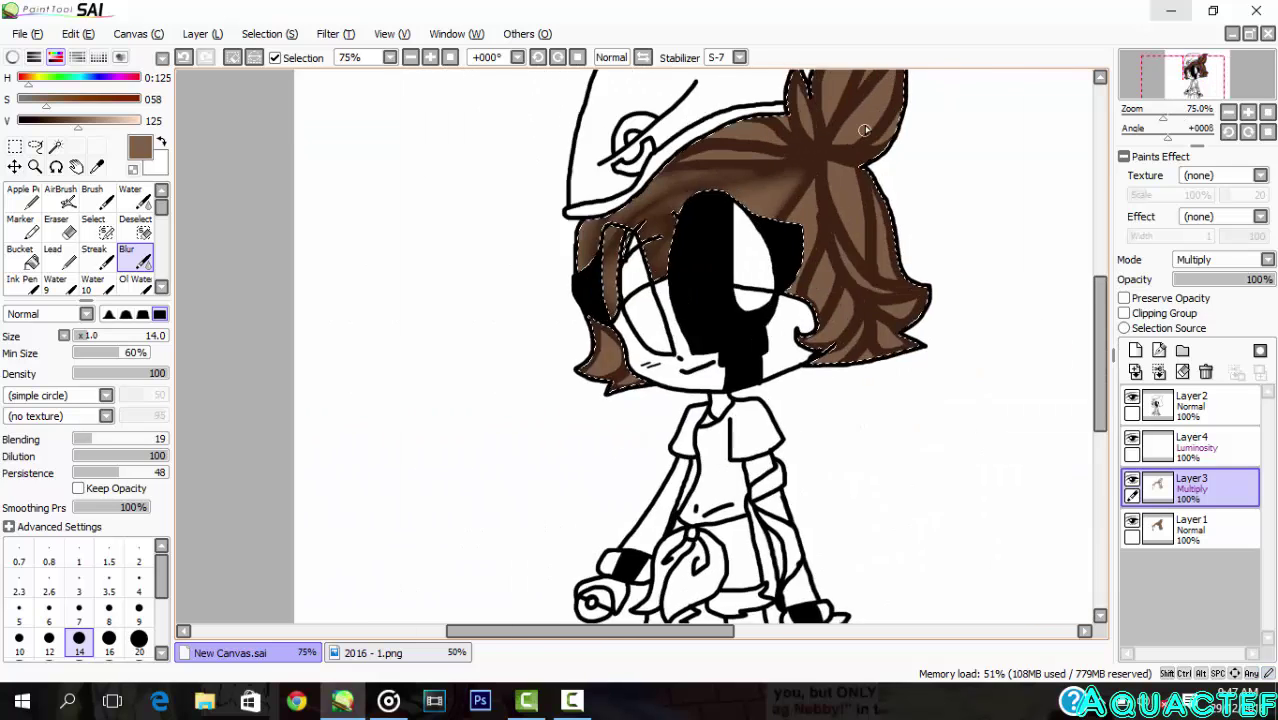
pyautogui.scroll(4, 722, 338)
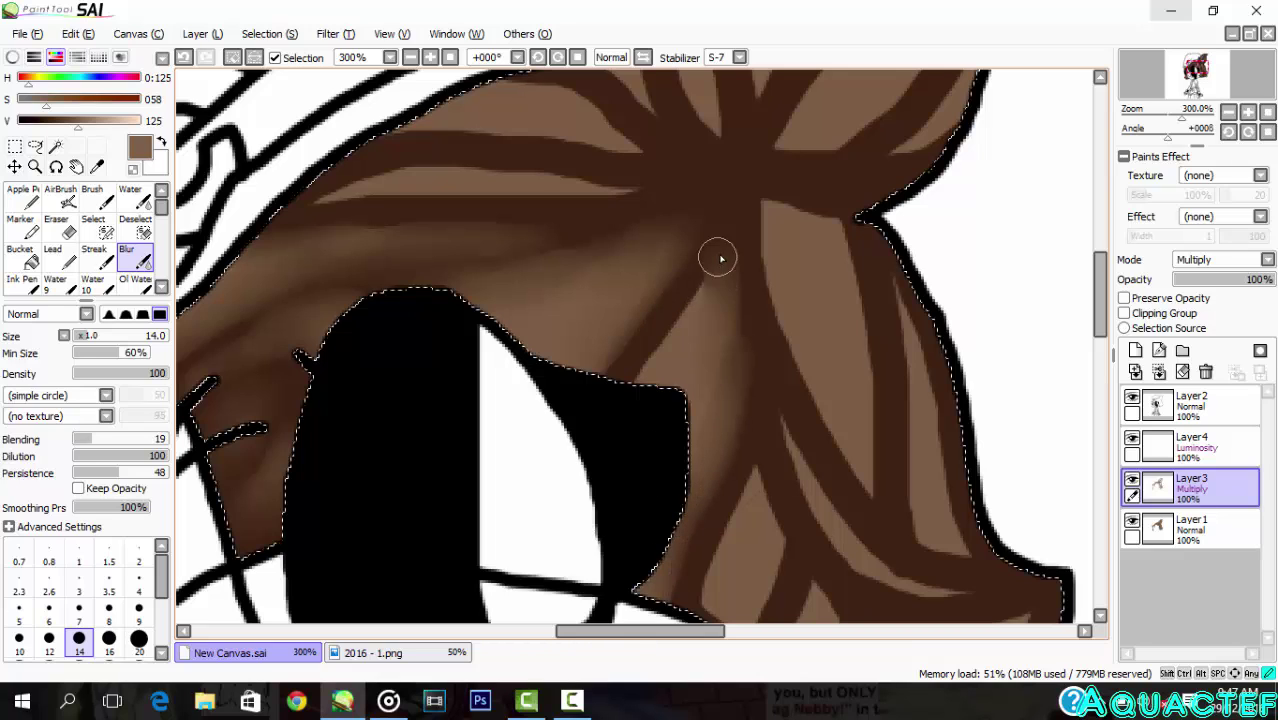
pyautogui.moveTo(318, 200)
pyautogui.mouseDown()
pyautogui.moveTo(637, 189)
pyautogui.moveTo(324, 194)
pyautogui.moveTo(374, 130)
pyautogui.moveTo(522, 127)
pyautogui.moveTo(639, 151)
pyautogui.moveTo(520, 88)
pyautogui.moveTo(620, 140)
pyautogui.mouseUp()
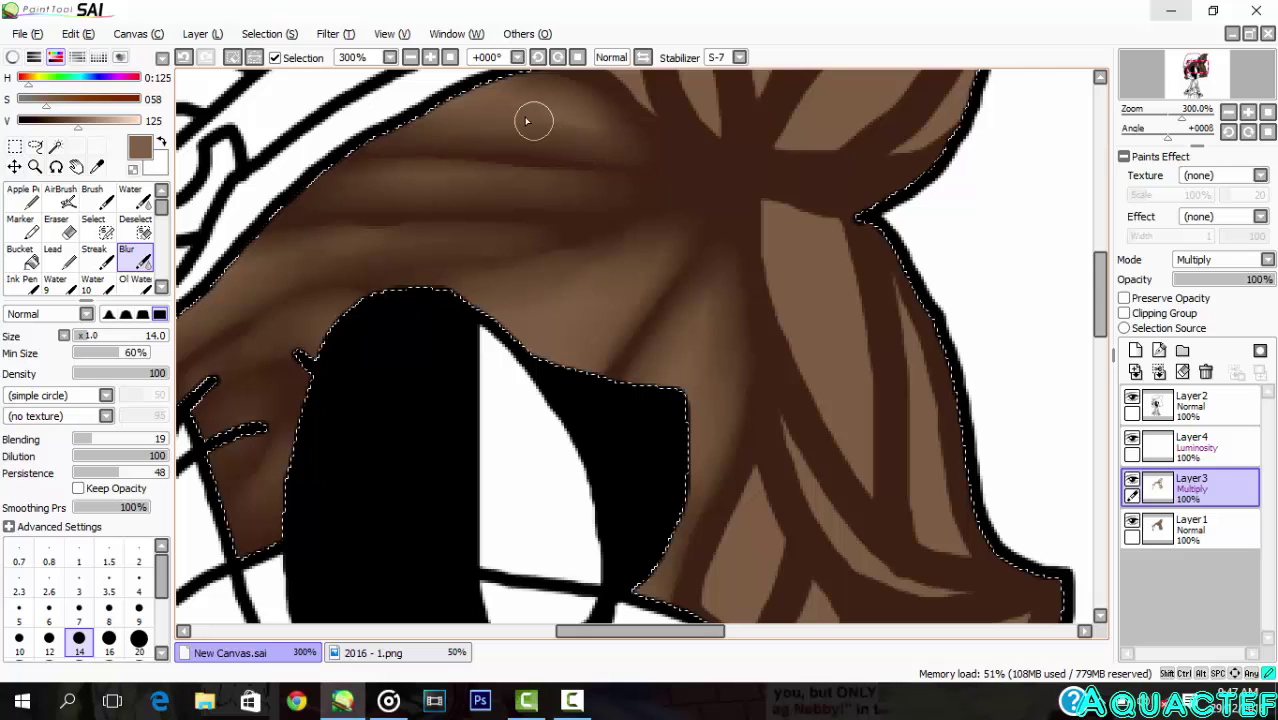
# Step: Blur the shading in the long locks below the tuft along the outer right side of the hair
pyautogui.scroll(2, 527, 121)
pyautogui.moveTo(790, 245)
pyautogui.mouseDown()
pyautogui.moveTo(914, 372)
pyautogui.moveTo(776, 237)
pyautogui.moveTo(771, 377)
pyautogui.moveTo(921, 401)
pyautogui.moveTo(885, 464)
pyautogui.mouseUp()
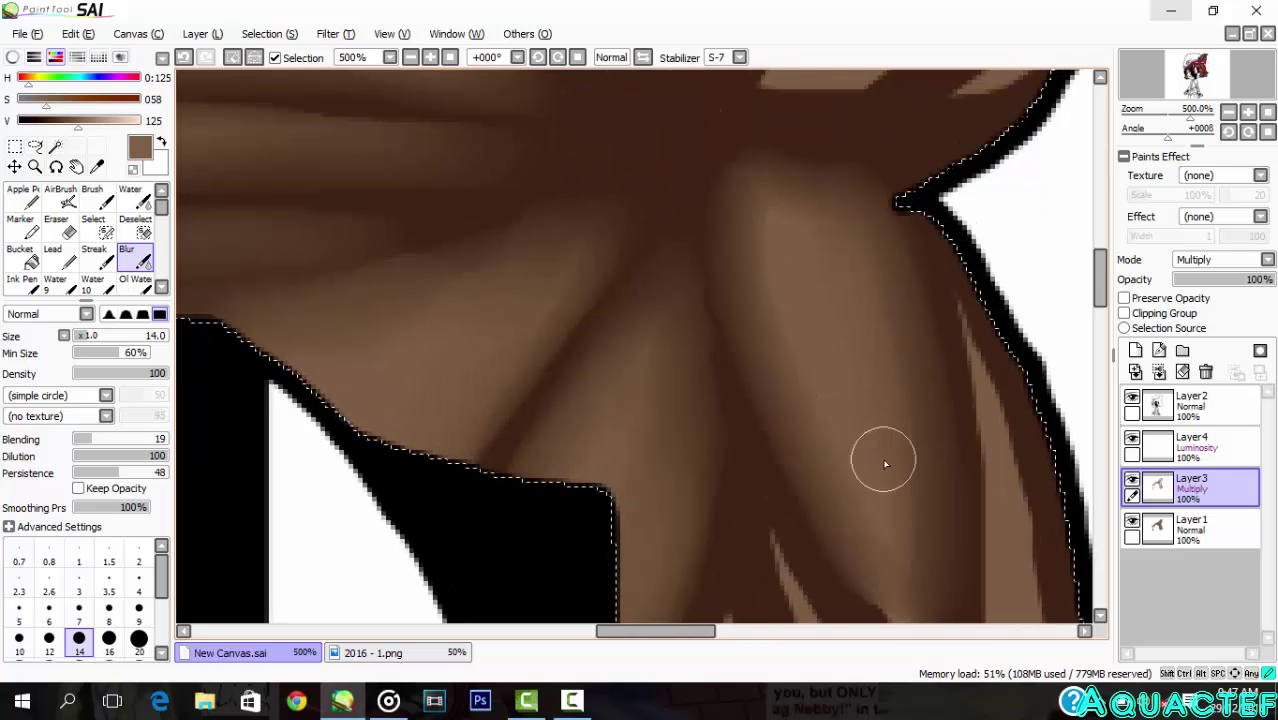
pyautogui.scroll(-1, 866, 376)
pyautogui.scroll(-2, 757, 217)
pyautogui.scroll(2, 765, 314)
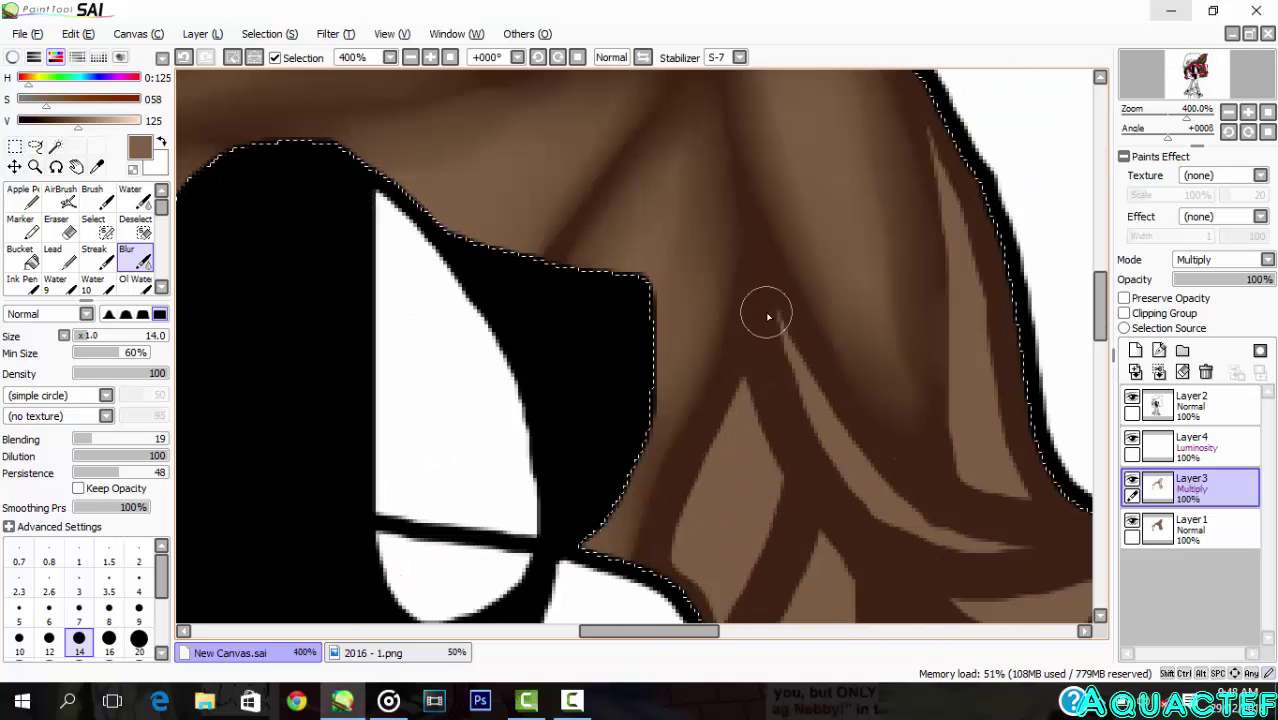
pyautogui.moveTo(766, 314)
pyautogui.mouseDown()
pyautogui.moveTo(858, 480)
pyautogui.moveTo(1033, 553)
pyautogui.mouseUp()
pyautogui.moveTo(930, 127)
pyautogui.mouseDown()
pyautogui.moveTo(967, 330)
pyautogui.moveTo(977, 480)
pyautogui.mouseUp()
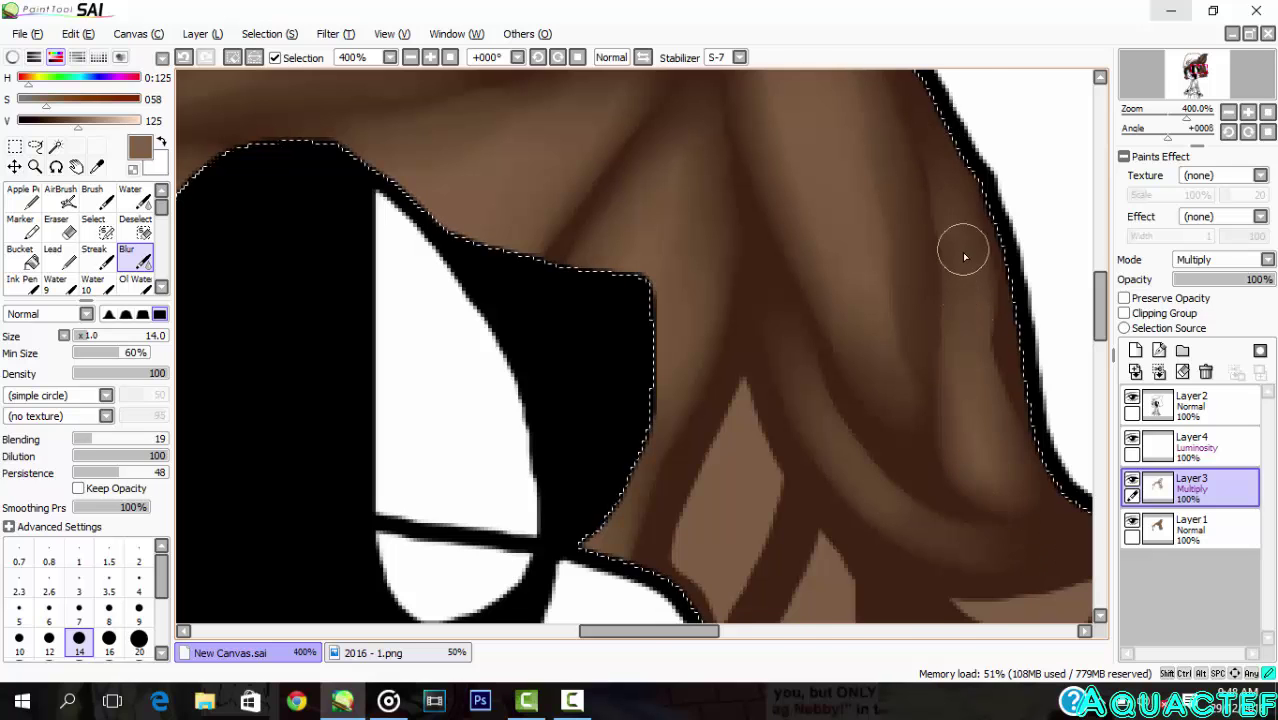
# Step: Blur the light patch of hair just above the ear, beside the large black eye area
pyautogui.scroll(-3, 961, 252)
pyautogui.scroll(4, 862, 200)
pyautogui.moveTo(820, 458); pyautogui.dragTo(825, 391)
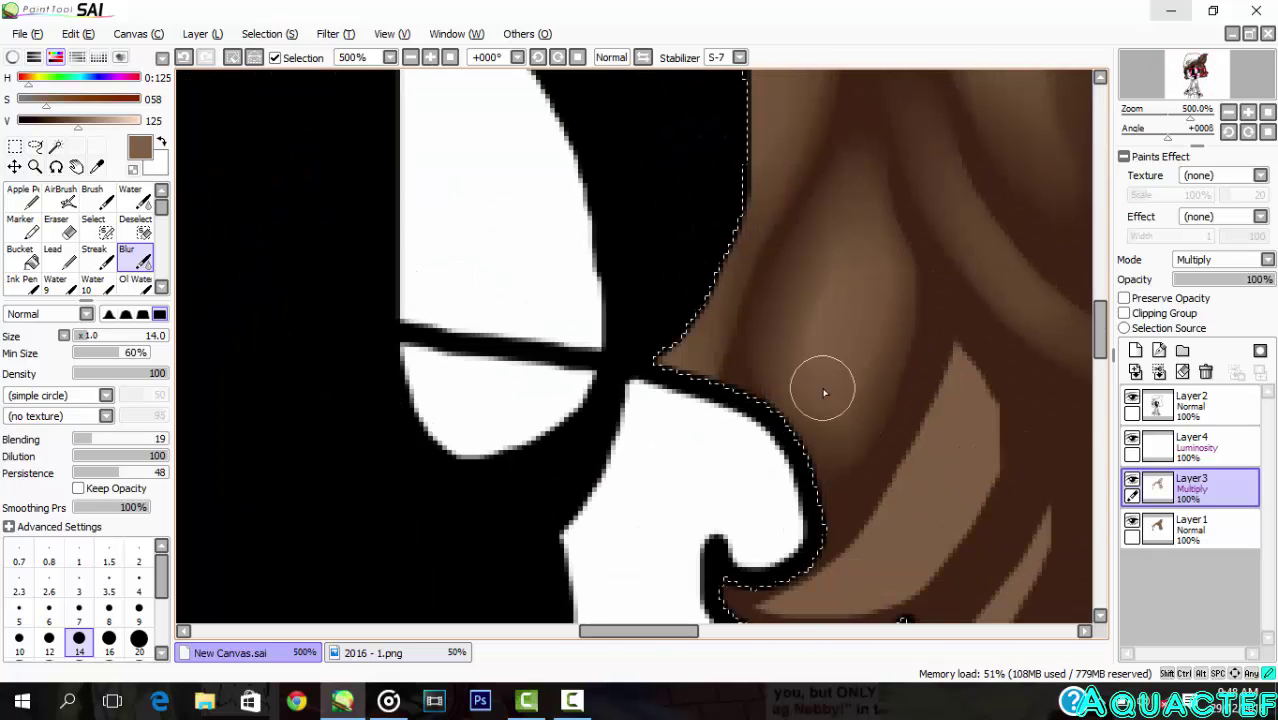
# Step: Blur the light streaks in the lower hair just behind the ear
pyautogui.scroll(-3, 878, 240)
pyautogui.scroll(2, 908, 298)
pyautogui.moveTo(908, 298)
pyautogui.mouseDown()
pyautogui.moveTo(822, 459)
pyautogui.moveTo(906, 286)
pyautogui.moveTo(870, 499)
pyautogui.moveTo(847, 533)
pyautogui.moveTo(1007, 488)
pyautogui.mouseUp()
pyautogui.scroll(-3, 1007, 488)
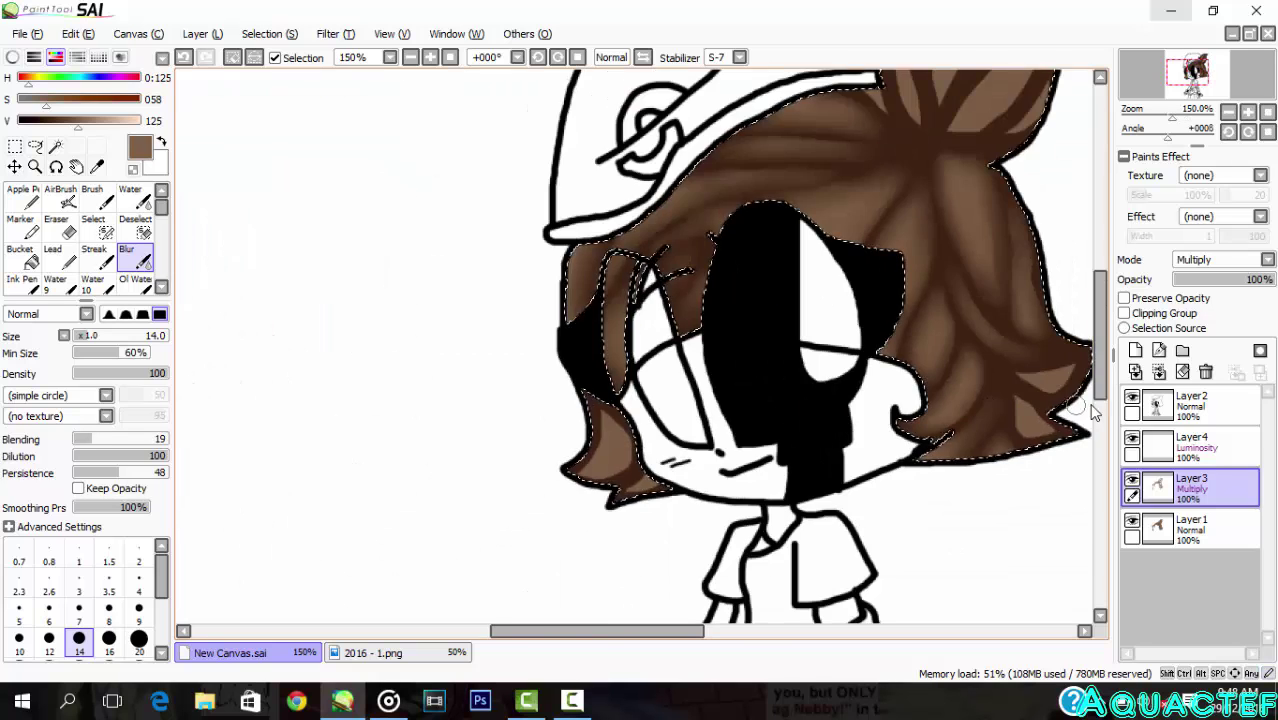
# Step: Blur the light patches in the outer right hair tips and in the lock hanging beside the left cheek
pyautogui.scroll(3, 847, 491)
pyautogui.scroll(3, 771, 346)
pyautogui.moveTo(773, 352)
pyautogui.mouseDown()
pyautogui.moveTo(880, 371)
pyautogui.moveTo(822, 320)
pyautogui.mouseUp()
pyautogui.scroll(-4, 822, 320)
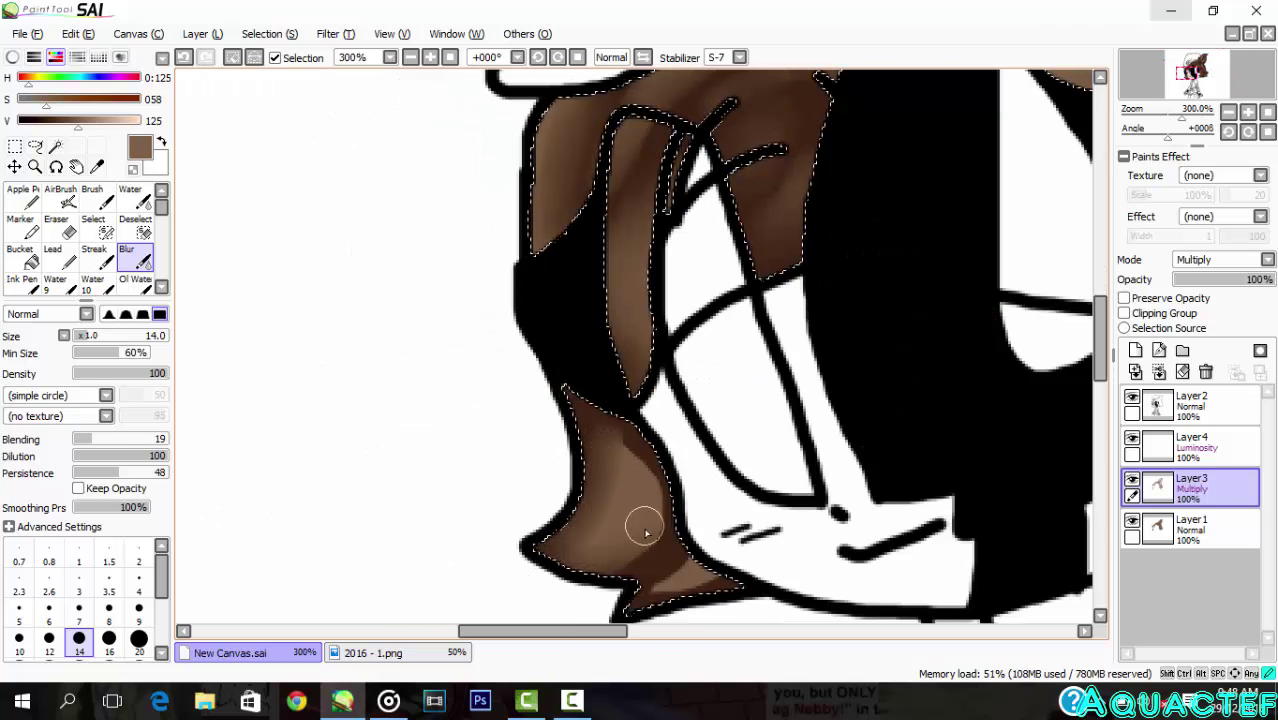
pyautogui.scroll(-4, 700, 553)
# Step: Blur the large upper highlights of the hair tuft behind the cap with a size 25 brush
pyautogui.scroll(4, 804, 271)
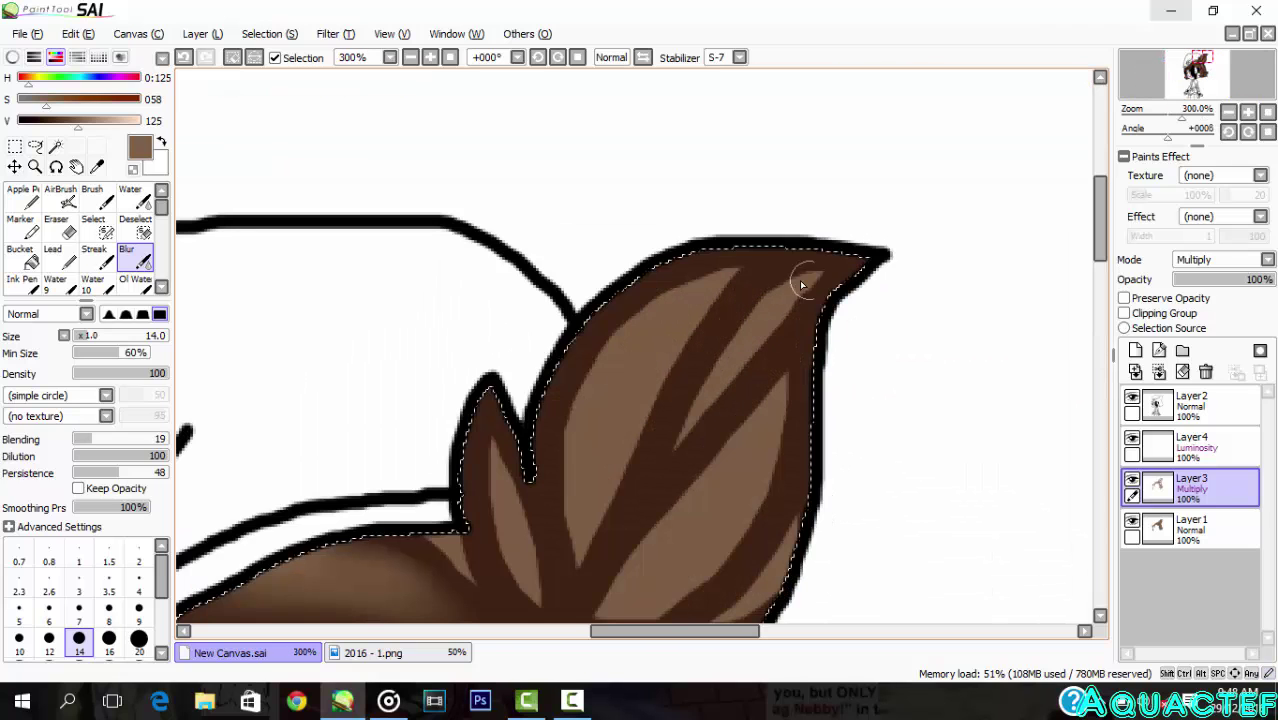
pyautogui.scroll(-1, 88, 598)
pyautogui.click(80, 640)
pyautogui.moveTo(740, 264)
pyautogui.mouseDown()
pyautogui.moveTo(654, 283)
pyautogui.moveTo(578, 508)
pyautogui.mouseUp()
pyautogui.hotkey('ctrl', 'z')
pyautogui.click(20, 640)
pyautogui.moveTo(711, 266)
pyautogui.mouseDown()
pyautogui.moveTo(598, 421)
pyautogui.moveTo(713, 271)
pyautogui.moveTo(653, 369)
pyautogui.mouseUp()
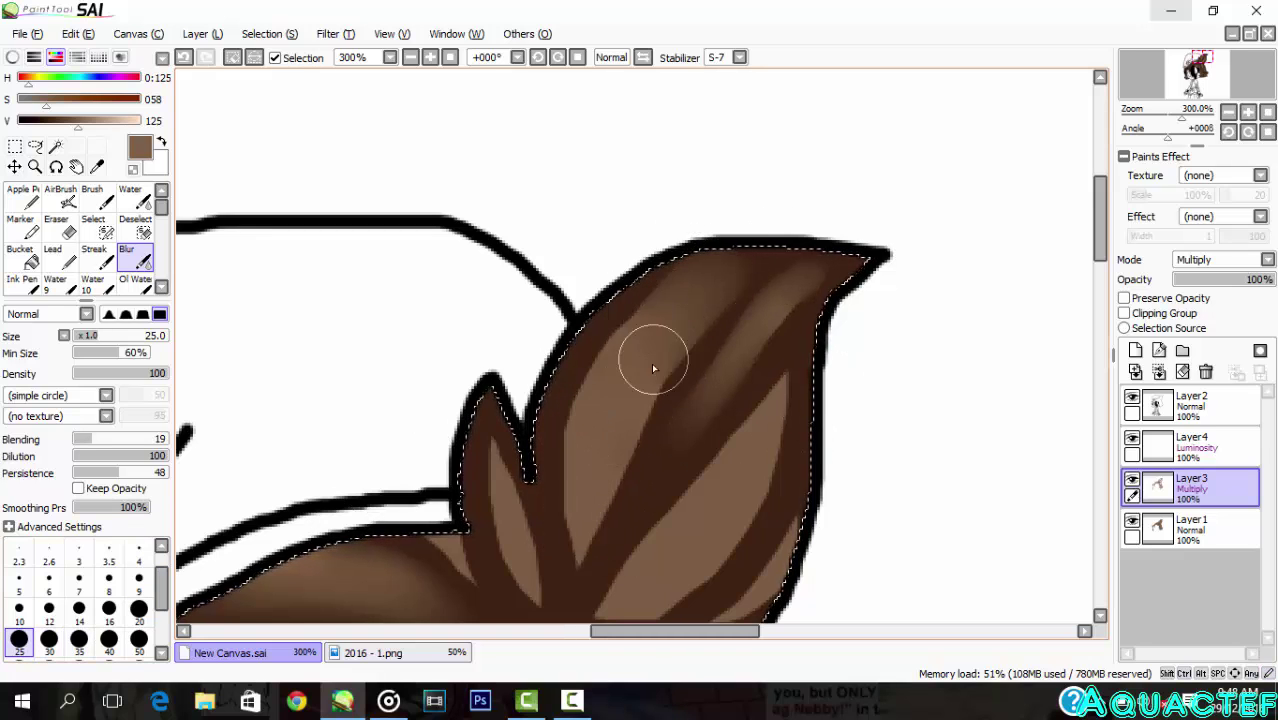
pyautogui.moveTo(700, 290); pyautogui.dragTo(581, 542)
# Step: Undo the last blur strokes and blur the tuft's remaining light patches and the small spike beside it with a size 16 brush
pyautogui.scroll(-2, 710, 256)
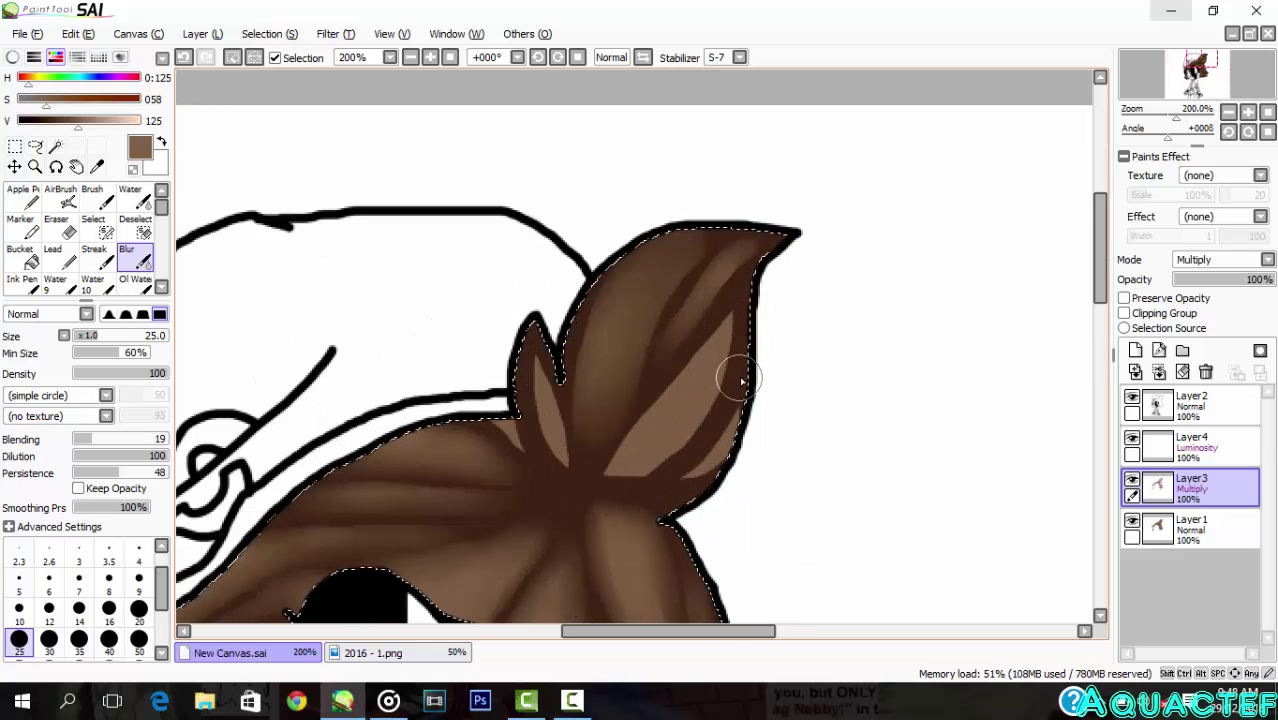
pyautogui.hotkey('ctrl', 'z')
pyautogui.hotkey('ctrl', 'z')
pyautogui.scroll(2, 730, 335)
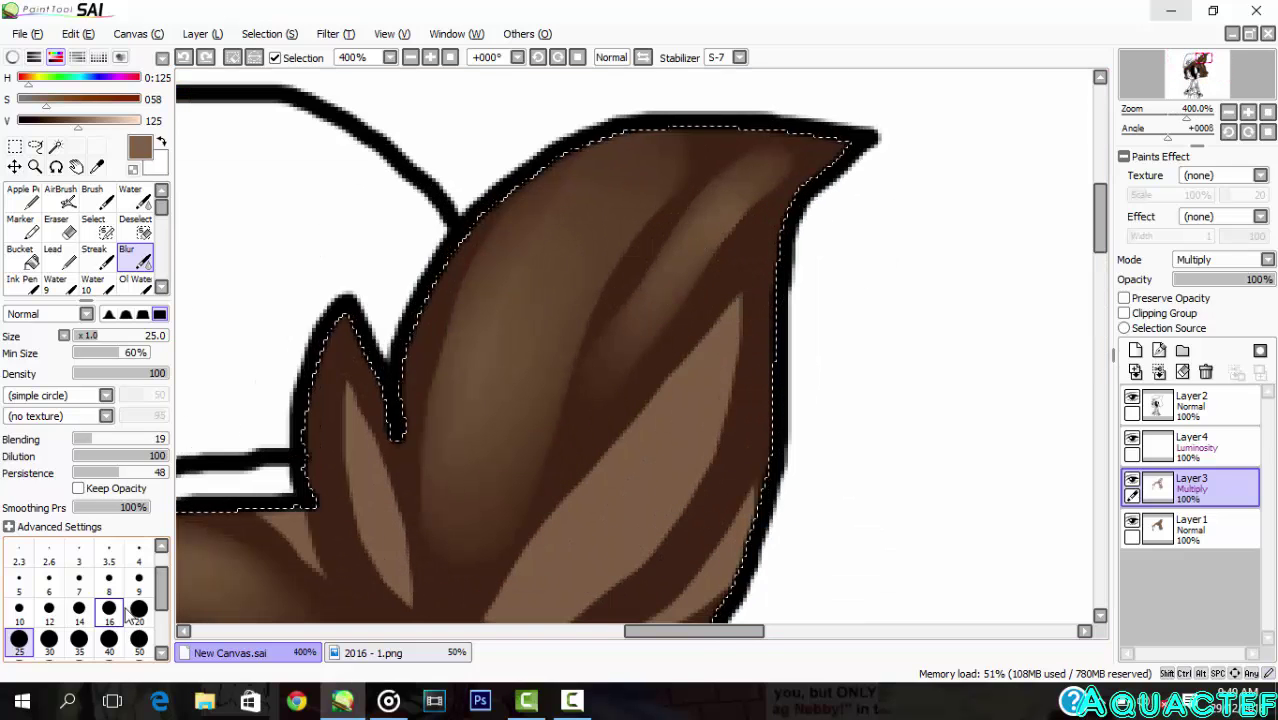
pyautogui.click(110, 612)
pyautogui.scroll(-5, 745, 225)
pyautogui.scroll(4, 735, 243)
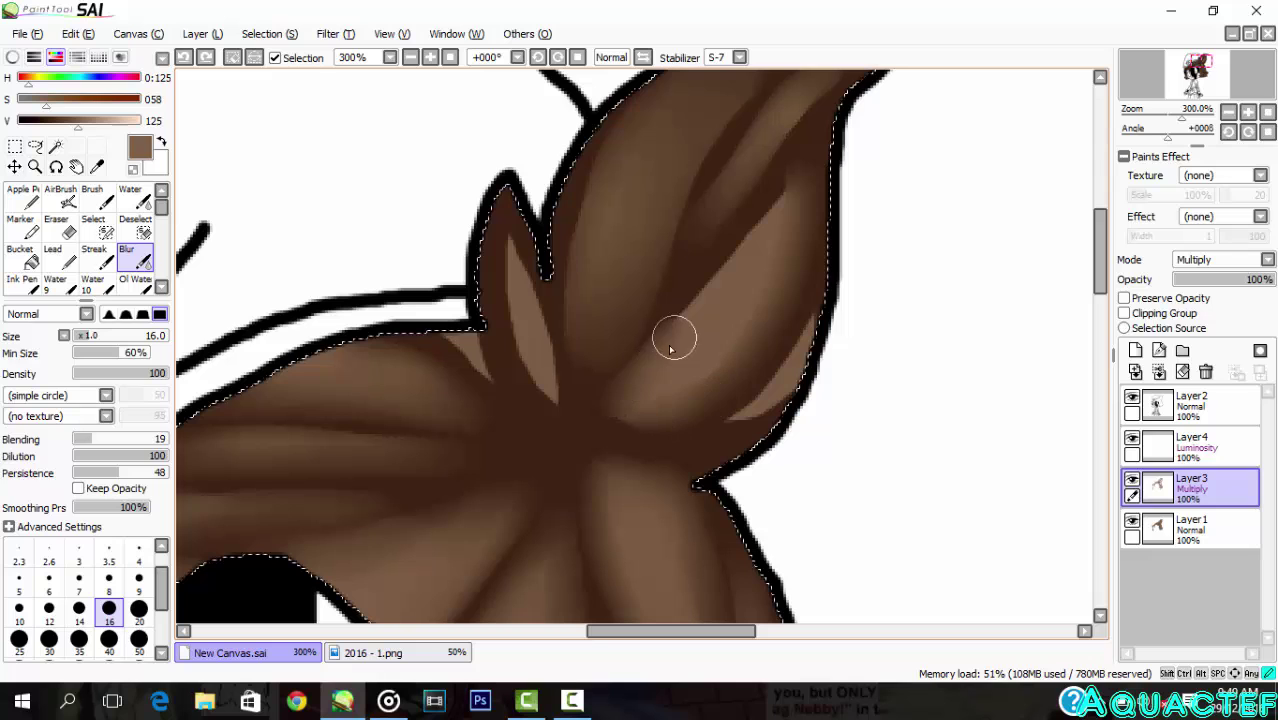
pyautogui.moveTo(808, 312); pyautogui.dragTo(745, 406)
pyautogui.moveTo(509, 222); pyautogui.dragTo(536, 363)
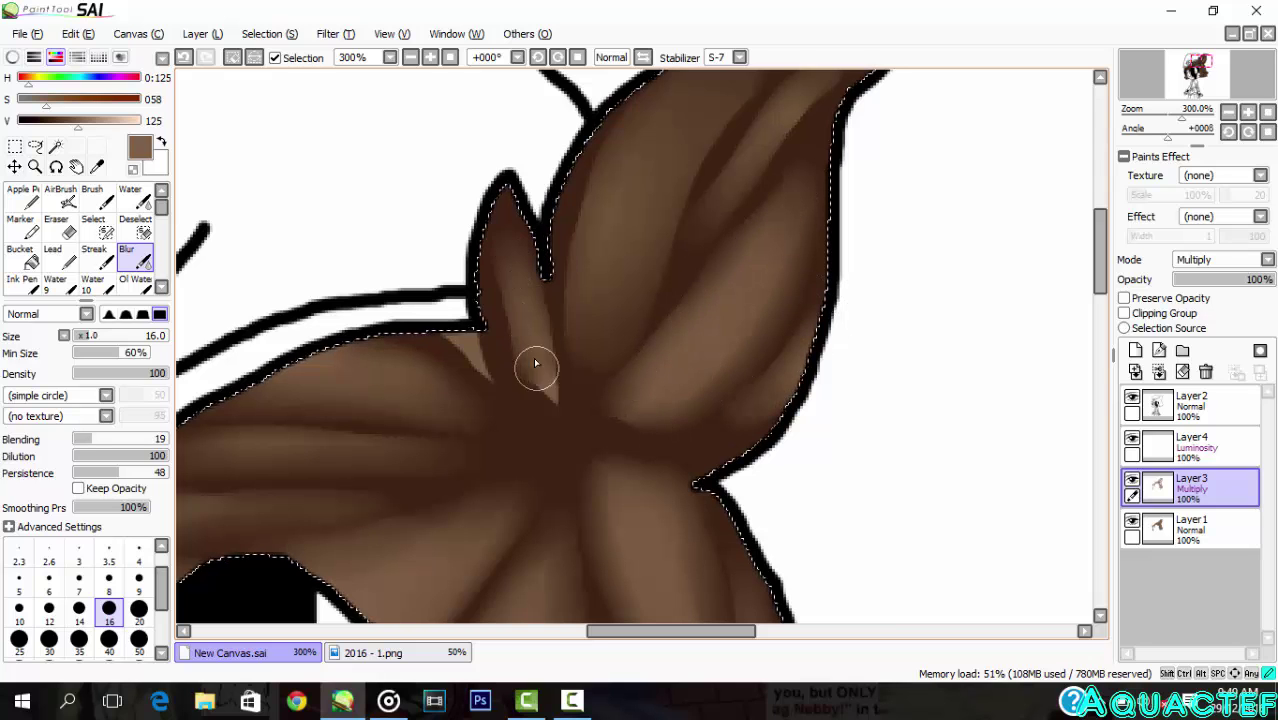
pyautogui.click(390, 701)
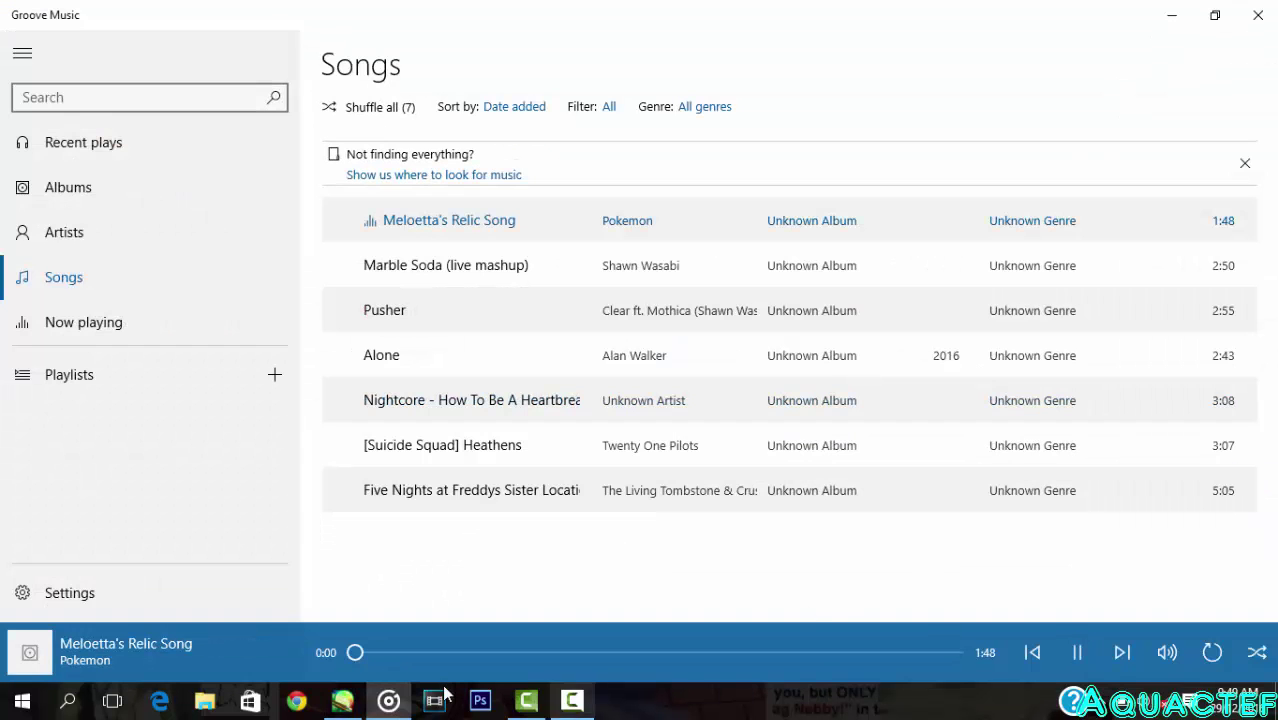
pyautogui.click(343, 701)
# Step: Airbrush light highlights across the hair on the Luminosity layer, Layer4, with a size 80 brush
pyautogui.scroll(4, 640, 350)
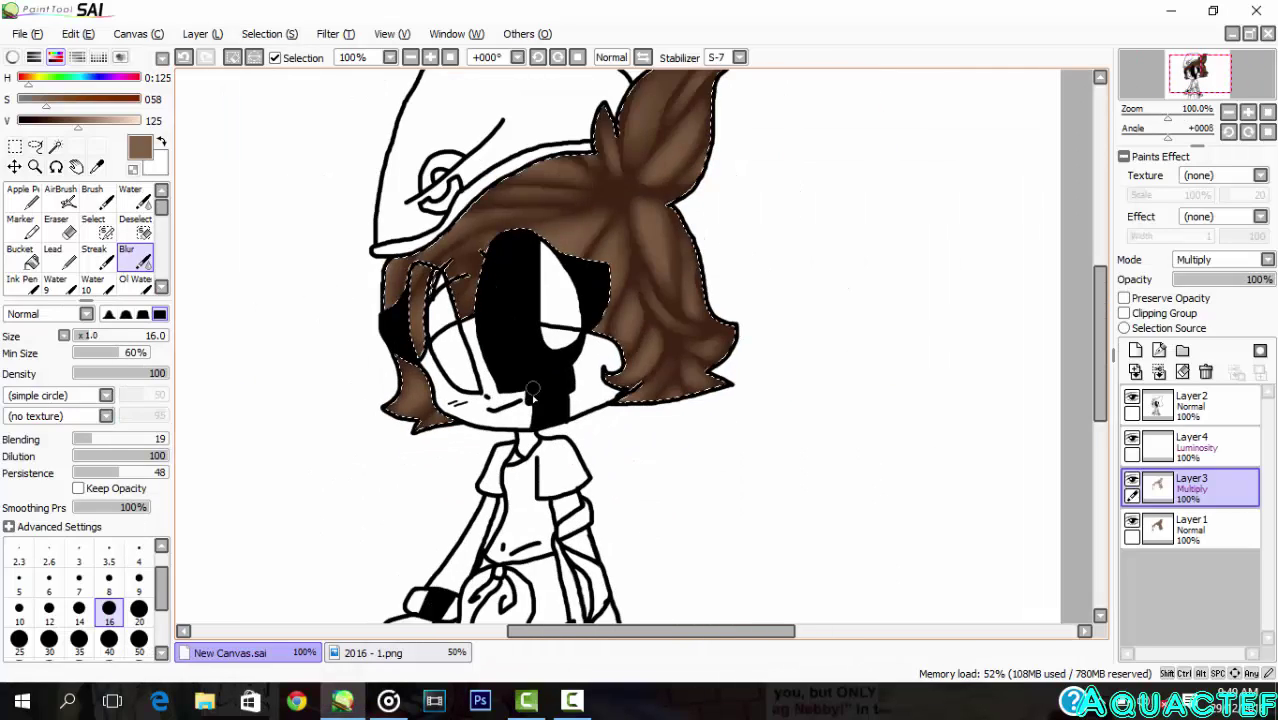
pyautogui.click(60, 195)
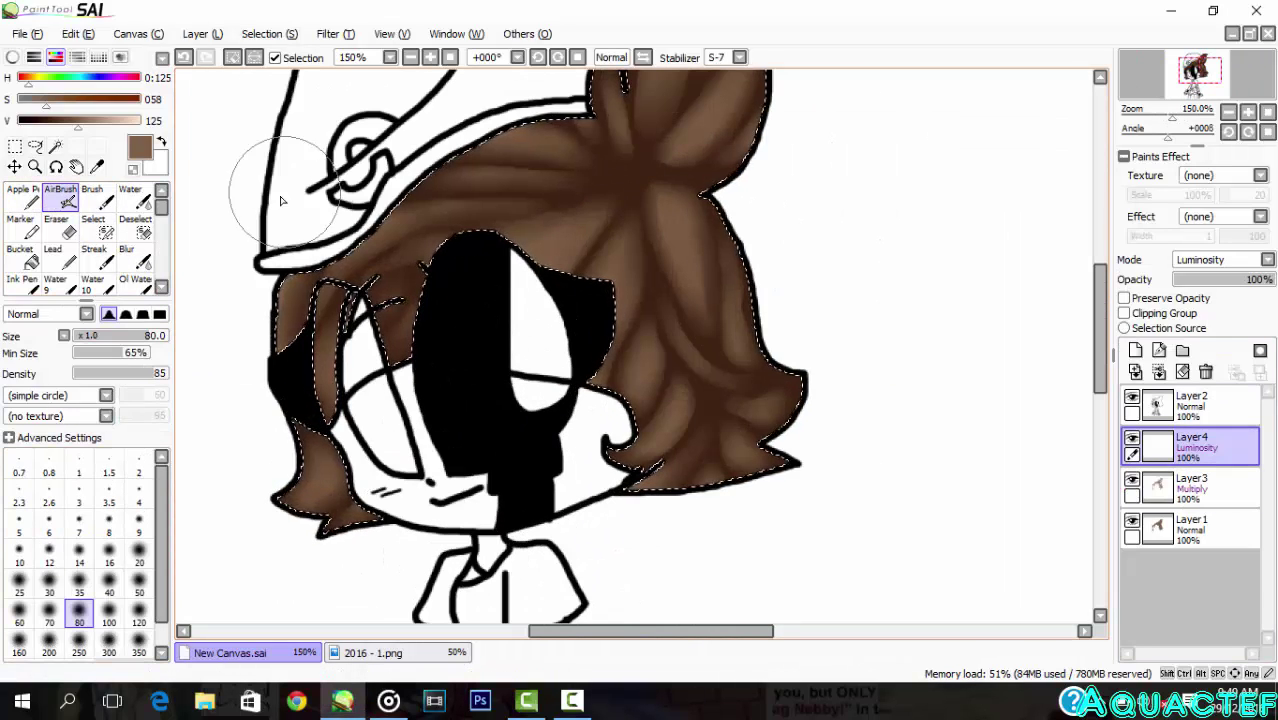
pyautogui.moveTo(277, 191); pyautogui.dragTo(277, 186)
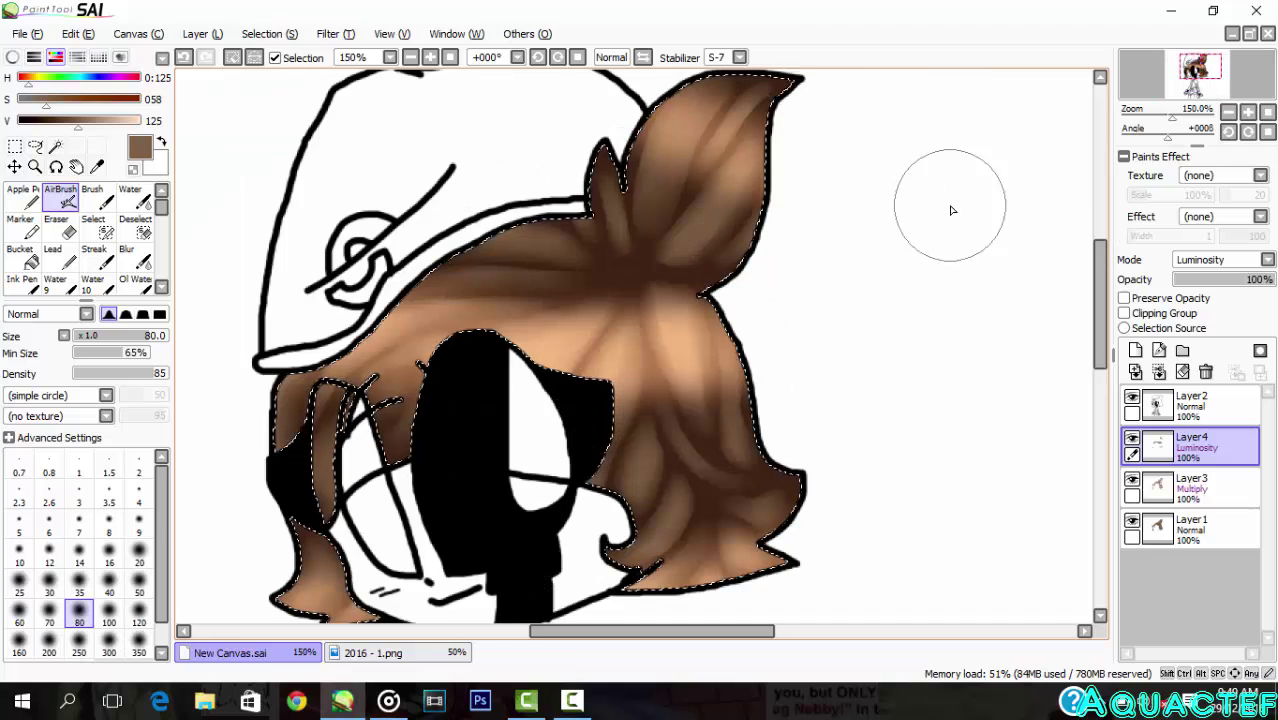
# Step: Make Layer1 active and remove the hair area from the selection with a large Deselect brush
pyautogui.click(1190, 527)
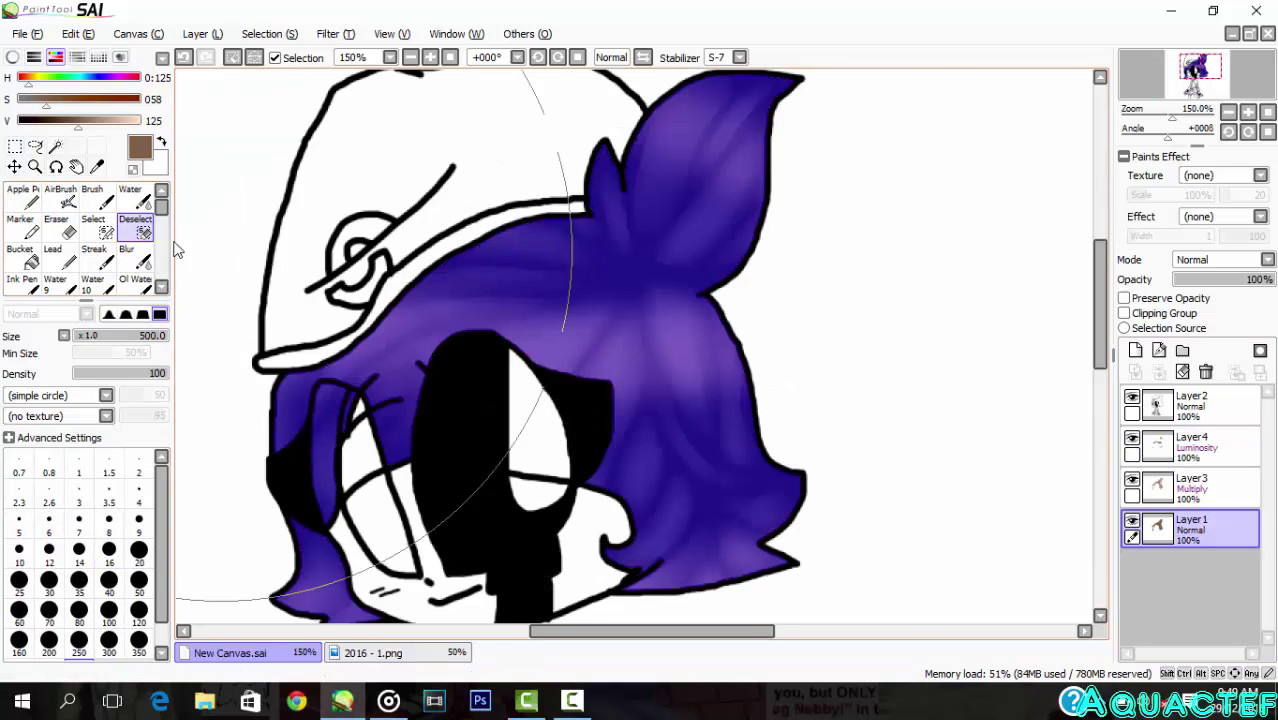
pyautogui.moveTo(250, 270); pyautogui.dragTo(596, 182)
pyautogui.scroll(-4, 585, 185)
# Step: Select the white parts of the left eye's iris with the Magic Wand
pyautogui.click(56, 147)
pyautogui.scroll(5, 585, 250)
pyautogui.click(345, 320)
pyautogui.click(311, 225)
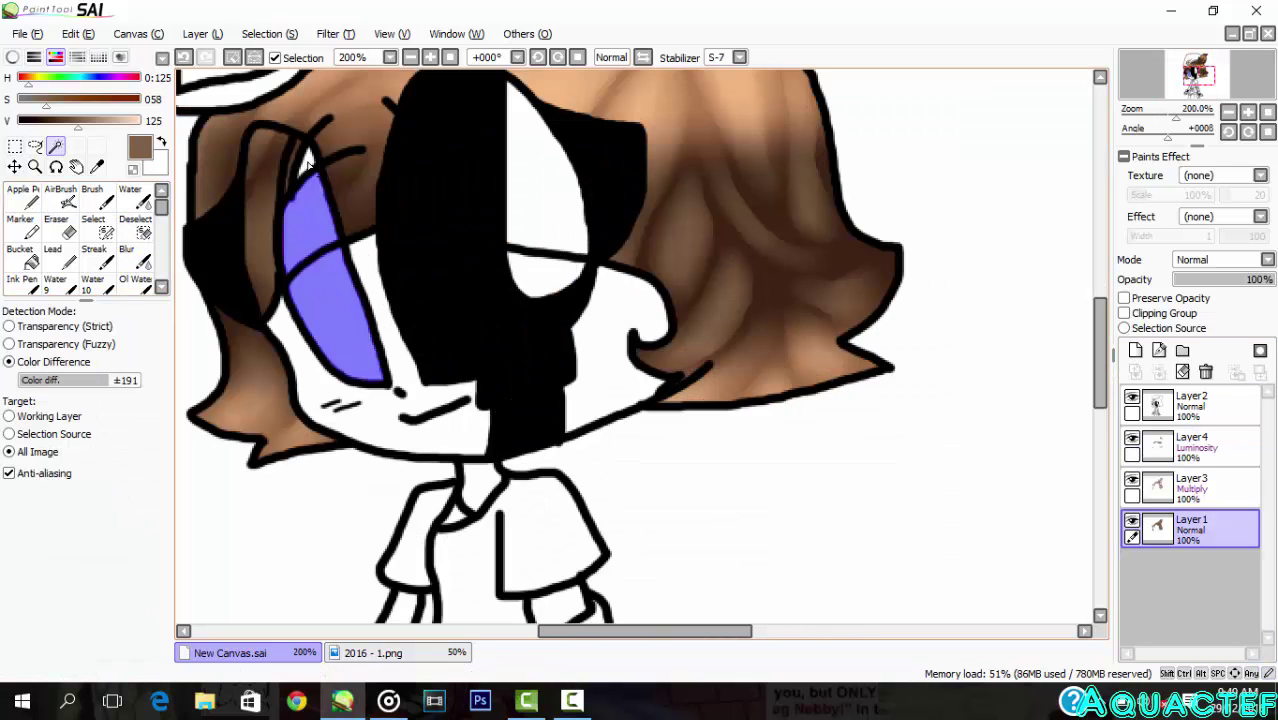
pyautogui.click(308, 163)
pyautogui.scroll(3, 271, 140)
pyautogui.click(23, 197)
pyautogui.moveTo(380, 185)
pyautogui.mouseDown()
pyautogui.moveTo(345, 235)
pyautogui.moveTo(360, 246)
pyautogui.mouseUp()
pyautogui.hotkey('ctrl', 'z')
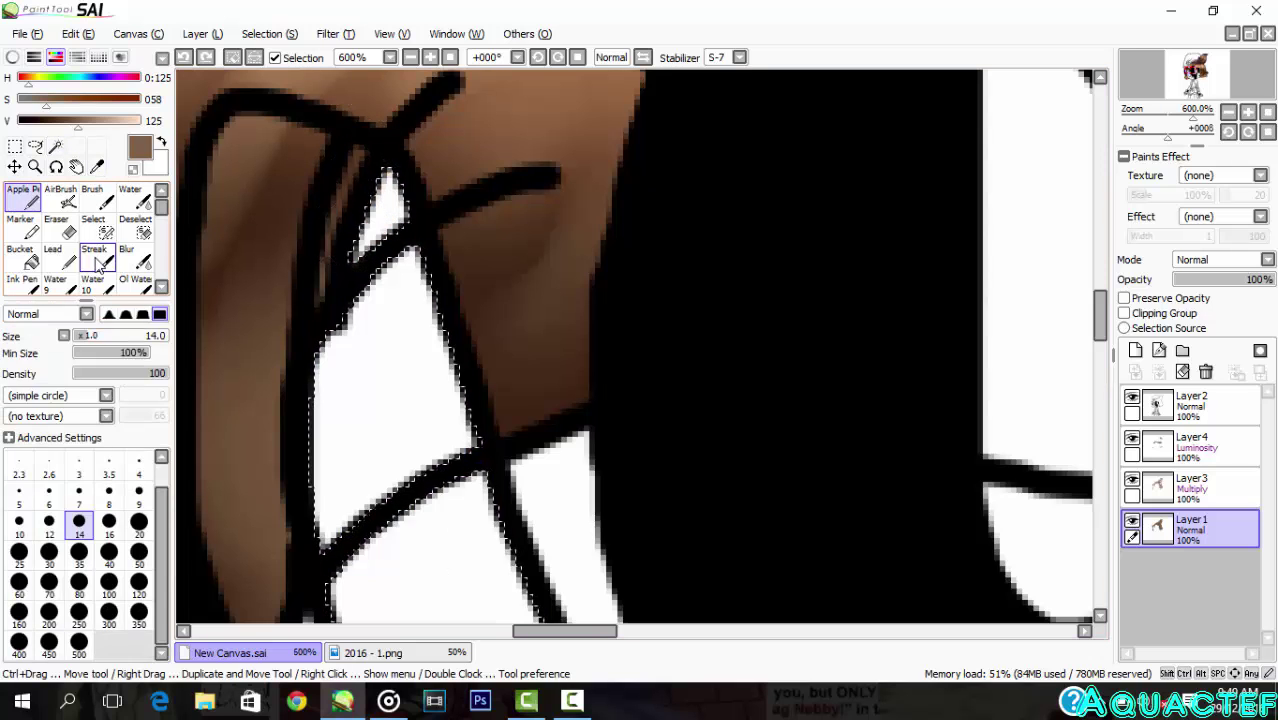
# Step: Extend the selection into the slivers between the left eye's upper lashes with a size 6 Select brush and delete the hair colouring there
pyautogui.click(98, 229)
pyautogui.click(1231, 489)
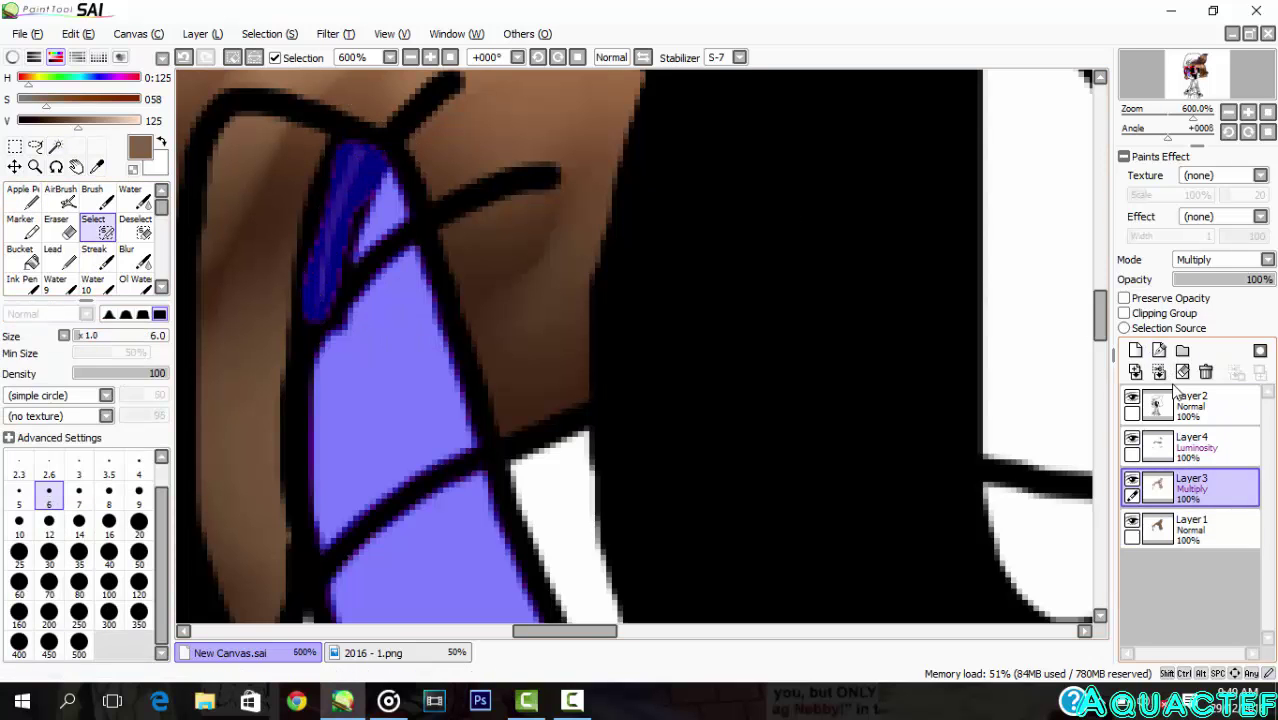
pyautogui.click(1205, 530)
pyautogui.click(23, 197)
pyautogui.click(1213, 482)
pyautogui.press('Delete')
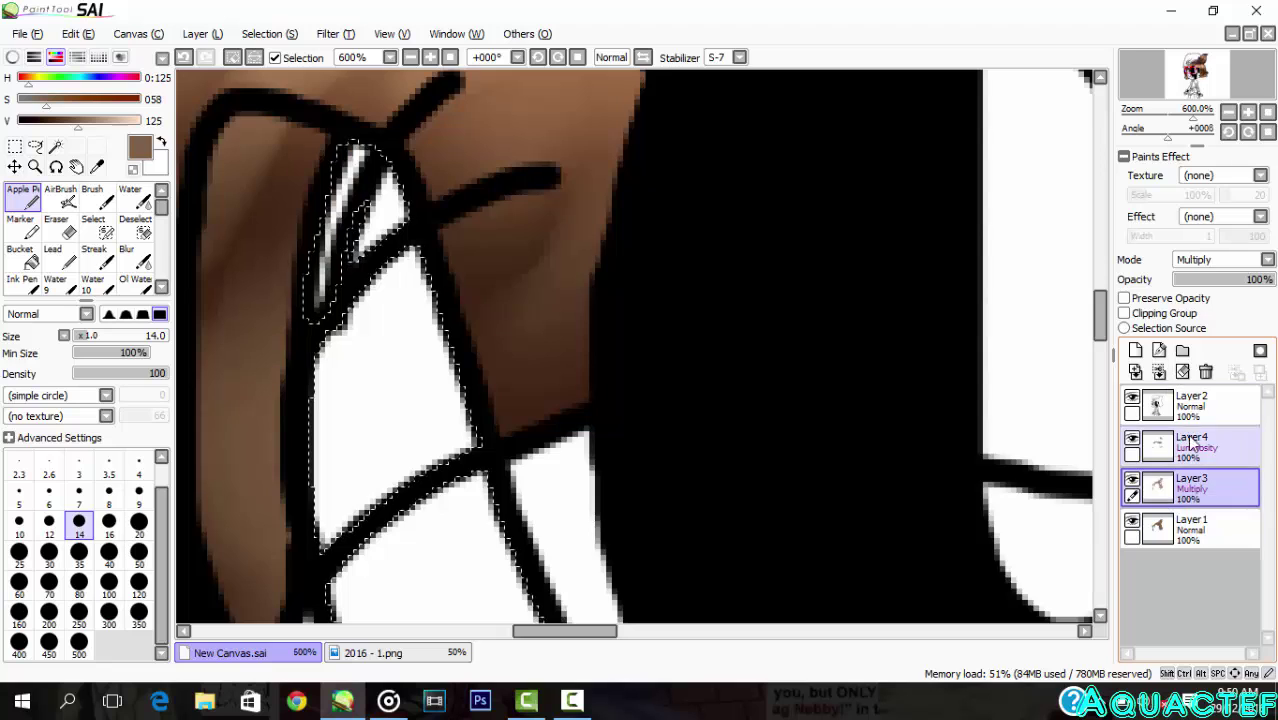
pyautogui.click(1210, 449)
pyautogui.scroll(-2, 922, 228)
# Step: Sample the turquoise eye colour from the 2016 - 1.png reference and fill the selected left iris on Layer1 with a size 500 pen
pyautogui.click(1200, 530)
pyautogui.click(373, 653)
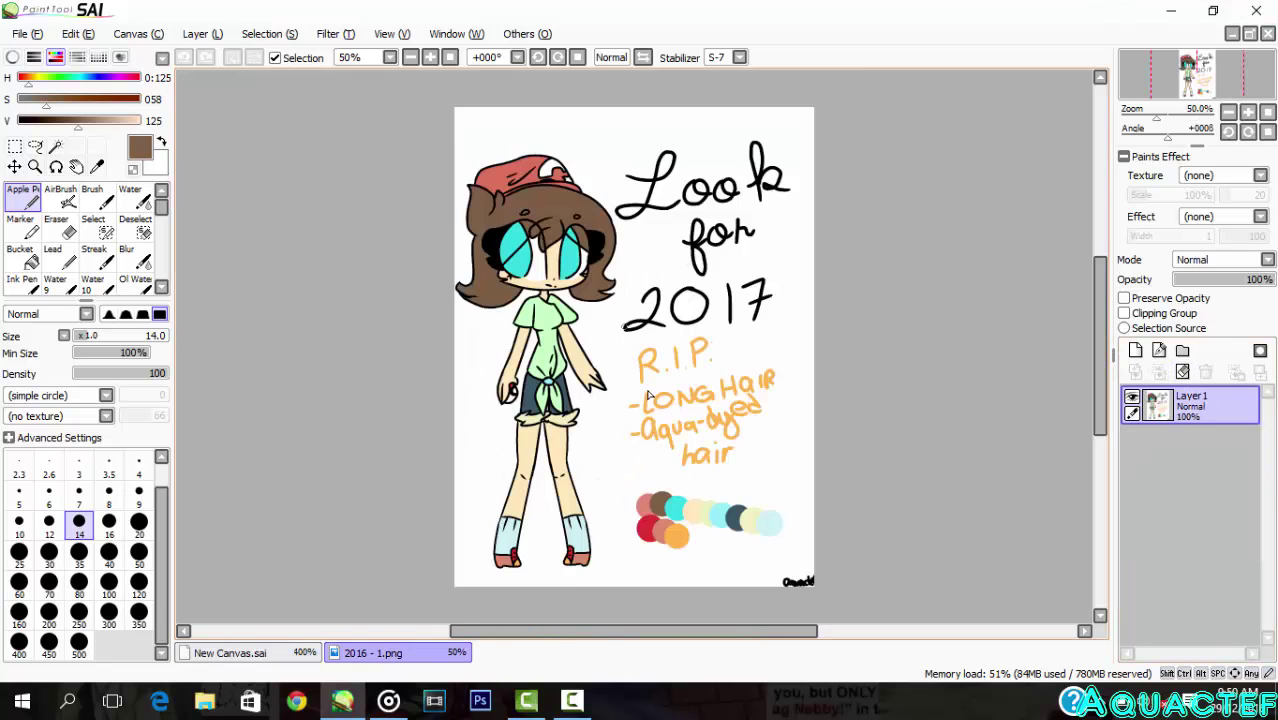
pyautogui.scroll(2, 600, 243)
pyautogui.rightClick(586, 215)
pyautogui.click(312, 649)
pyautogui.scroll(-2, 430, 281)
pyautogui.scroll(2, 530, 364)
pyautogui.click(77, 646)
pyautogui.scroll(-2, 522, 285)
pyautogui.click(522, 285)
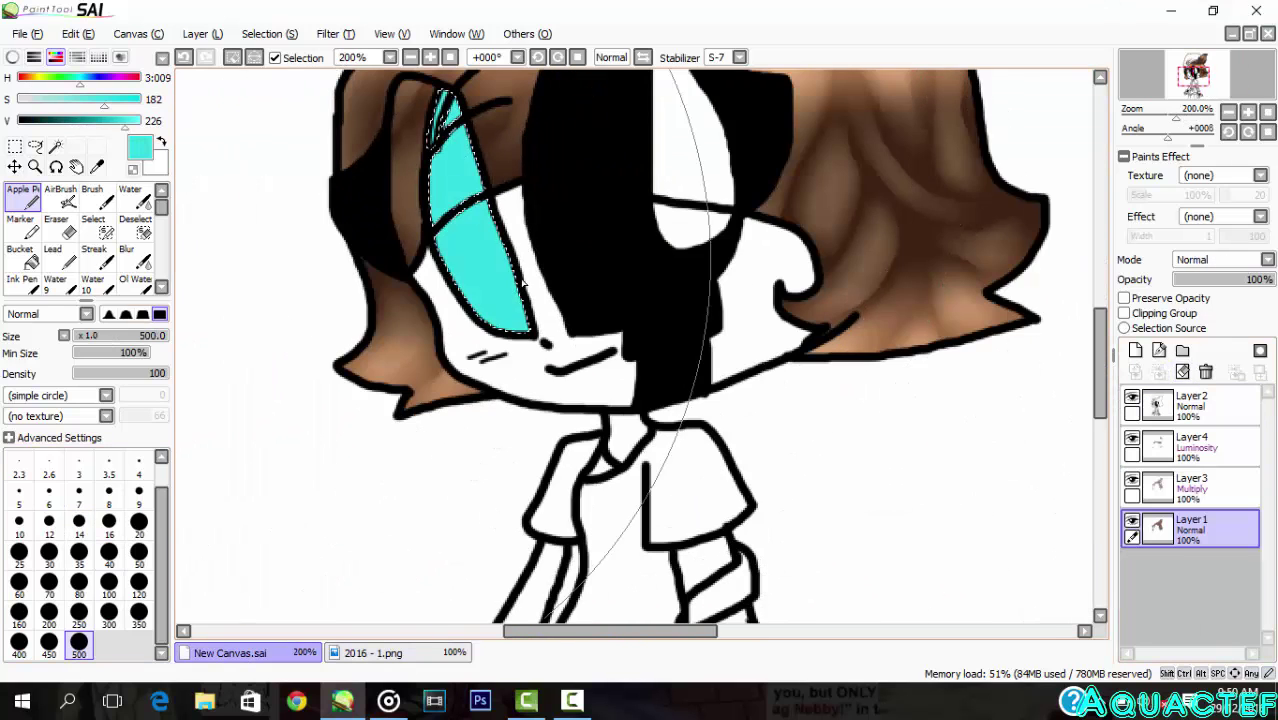
# Step: Darken the turquoise to a value of 142 and cover the left iris with it on the Multiply layer, Layer3
pyautogui.click(1207, 488)
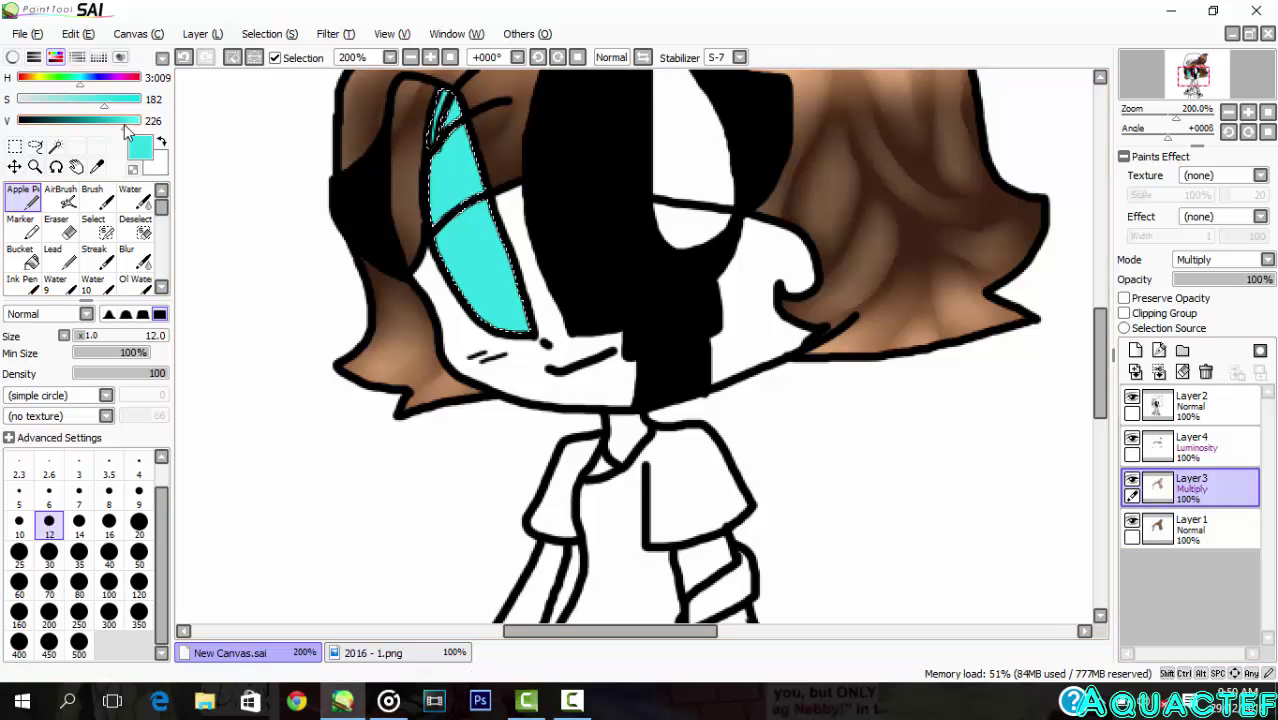
pyautogui.moveTo(125, 127); pyautogui.dragTo(85, 127)
pyautogui.click(30, 257)
pyautogui.click(24, 198)
pyautogui.click(79, 646)
pyautogui.click(442, 444)
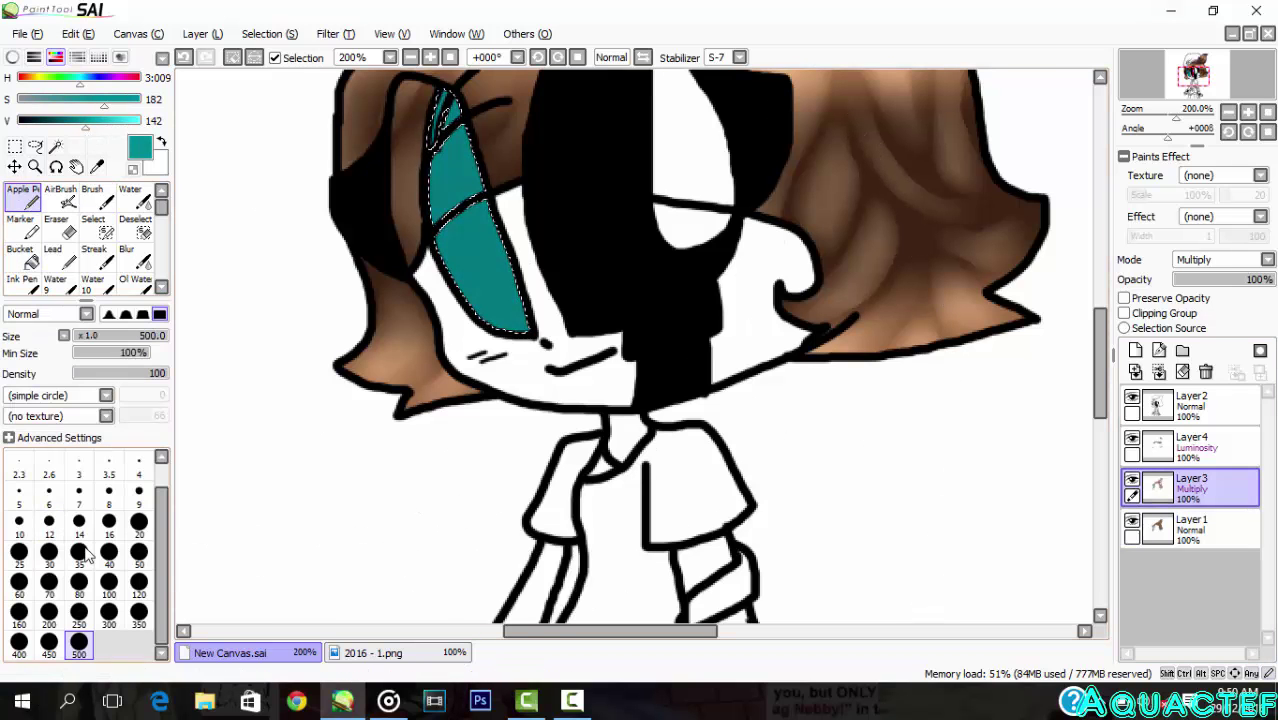
# Step: Erase a soft round glow from the shading in the lower part of the left iris with a size 16 Eraser
pyautogui.click(60, 228)
pyautogui.click(109, 314)
pyautogui.click(79, 554)
pyautogui.scroll(3, 556, 316)
pyautogui.moveTo(485, 294); pyautogui.dragTo(442, 221)
pyautogui.hotkey('ctrl', 'z')
pyautogui.click(108, 528)
pyautogui.scroll(3, 433, 210)
pyautogui.moveTo(448, 168)
pyautogui.mouseDown()
pyautogui.moveTo(362, 231)
pyautogui.moveTo(417, 230)
pyautogui.mouseUp()
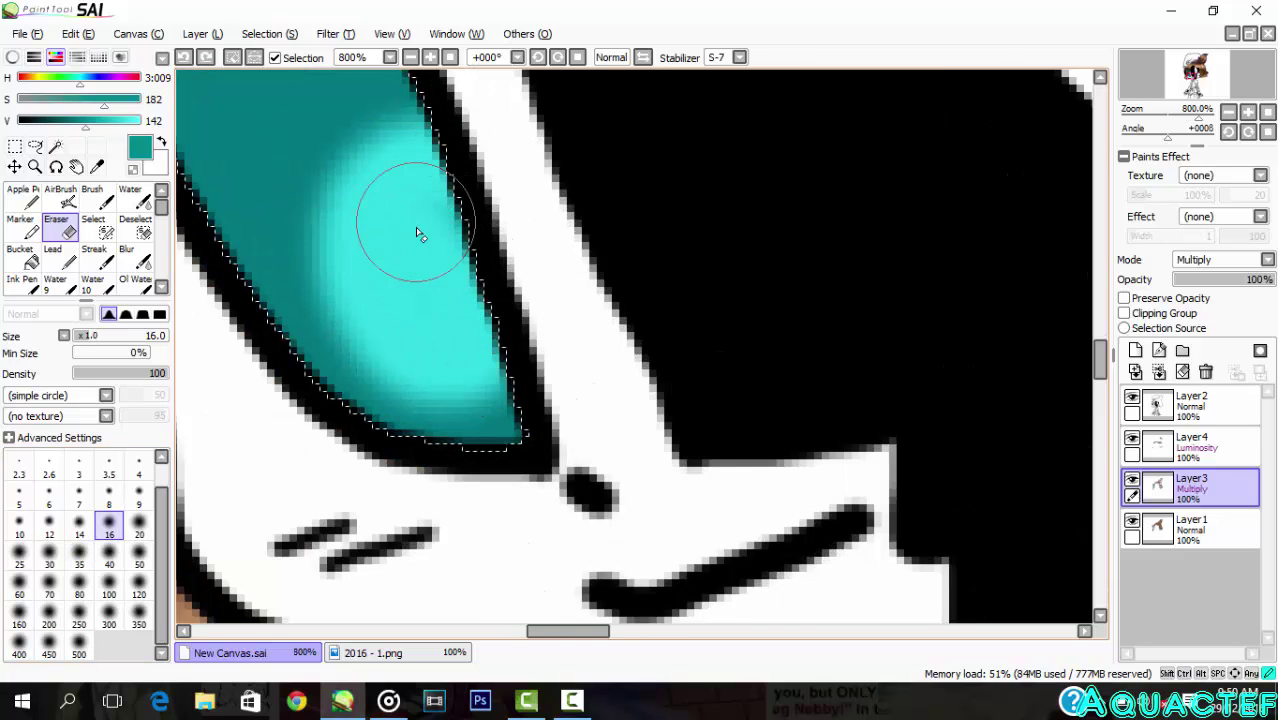
# Step: Paint a dark teal pupil along the inner edge of the left iris on Layer1 with a size 14 pen
pyautogui.scroll(2, 388, 250)
pyautogui.click(1190, 445)
pyautogui.click(1190, 527)
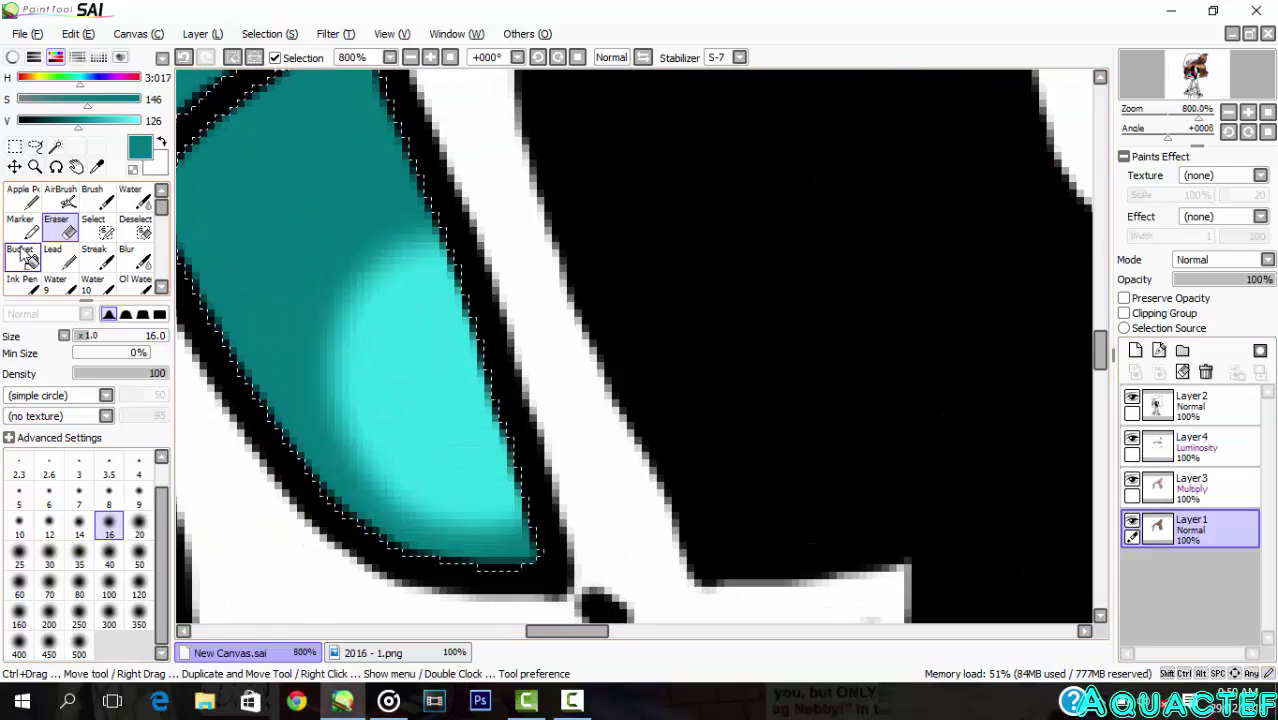
pyautogui.click(22, 196)
pyautogui.click(79, 521)
pyautogui.moveTo(360, 240)
pyautogui.mouseDown()
pyautogui.moveTo(443, 170)
pyautogui.moveTo(385, 228)
pyautogui.moveTo(420, 300)
pyautogui.mouseUp()
# Step: Airbrush a thin bright turquoise arc around the left iris's glow on the Luminosity layer with a size 3 brush
pyautogui.click(1190, 445)
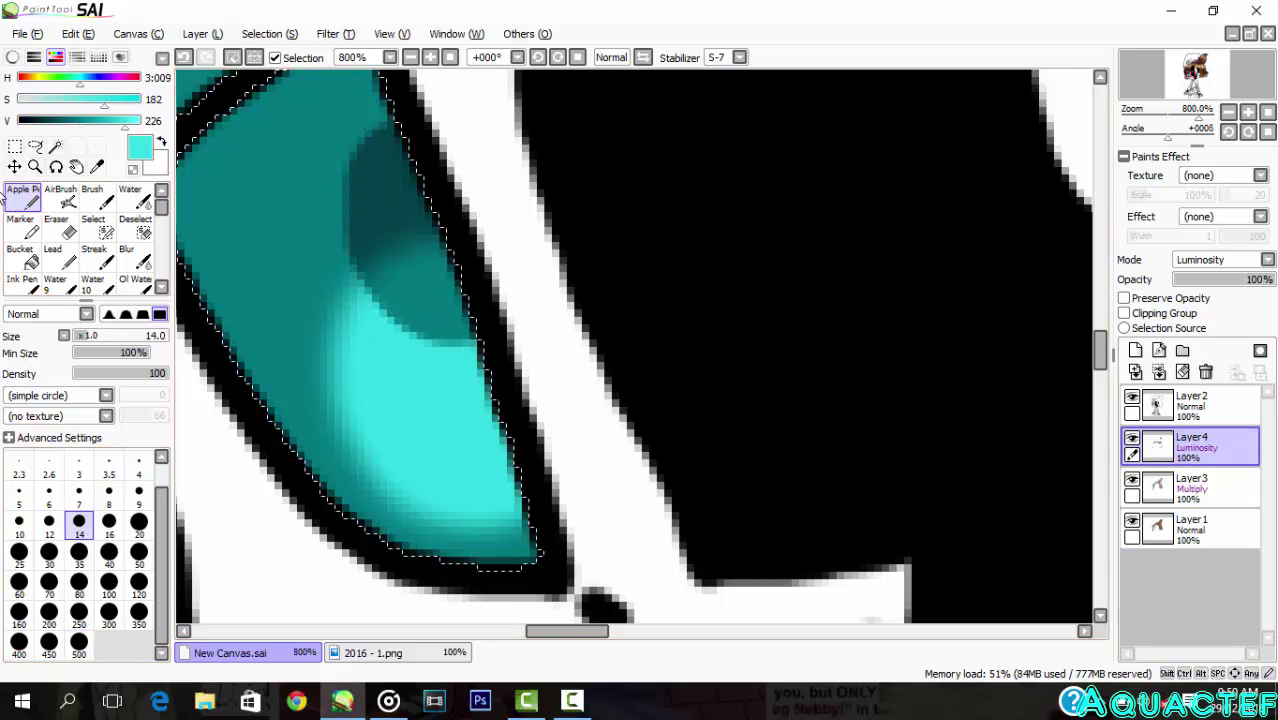
pyautogui.click(62, 196)
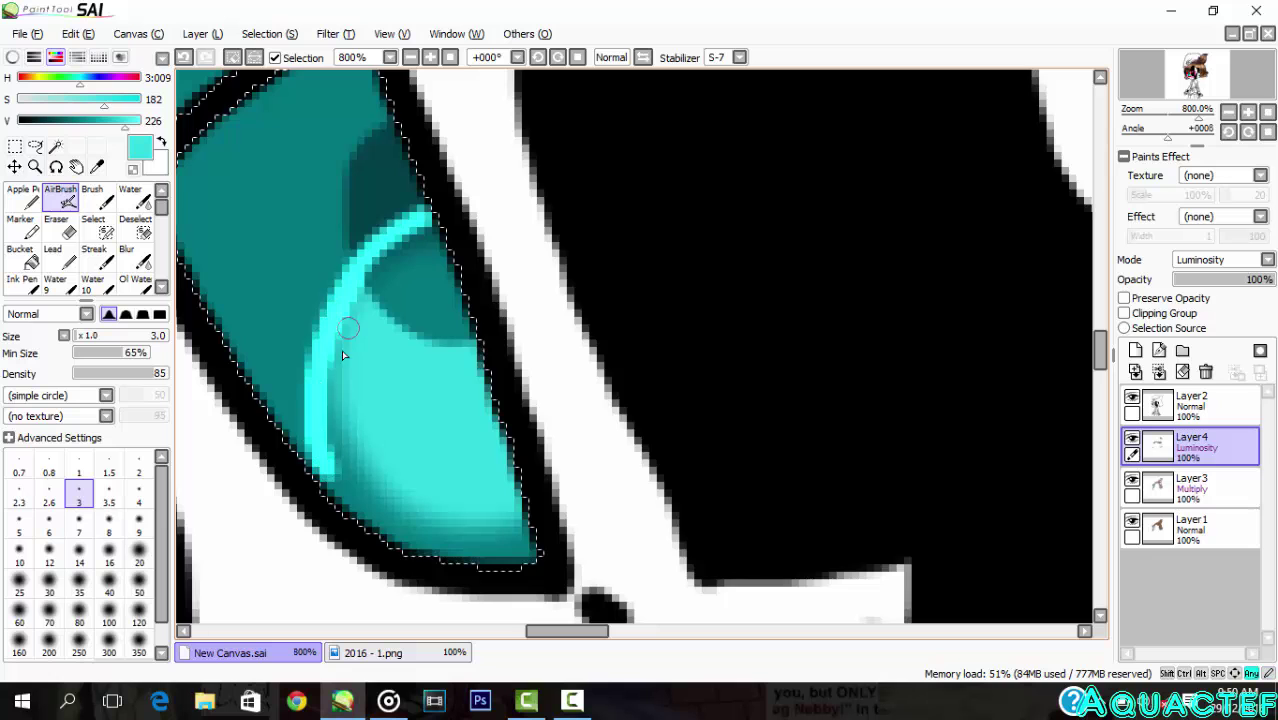
pyautogui.hotkey('ctrl', 'z')
pyautogui.moveTo(398, 518); pyautogui.dragTo(530, 538)
pyautogui.scroll(-3, 491, 362)
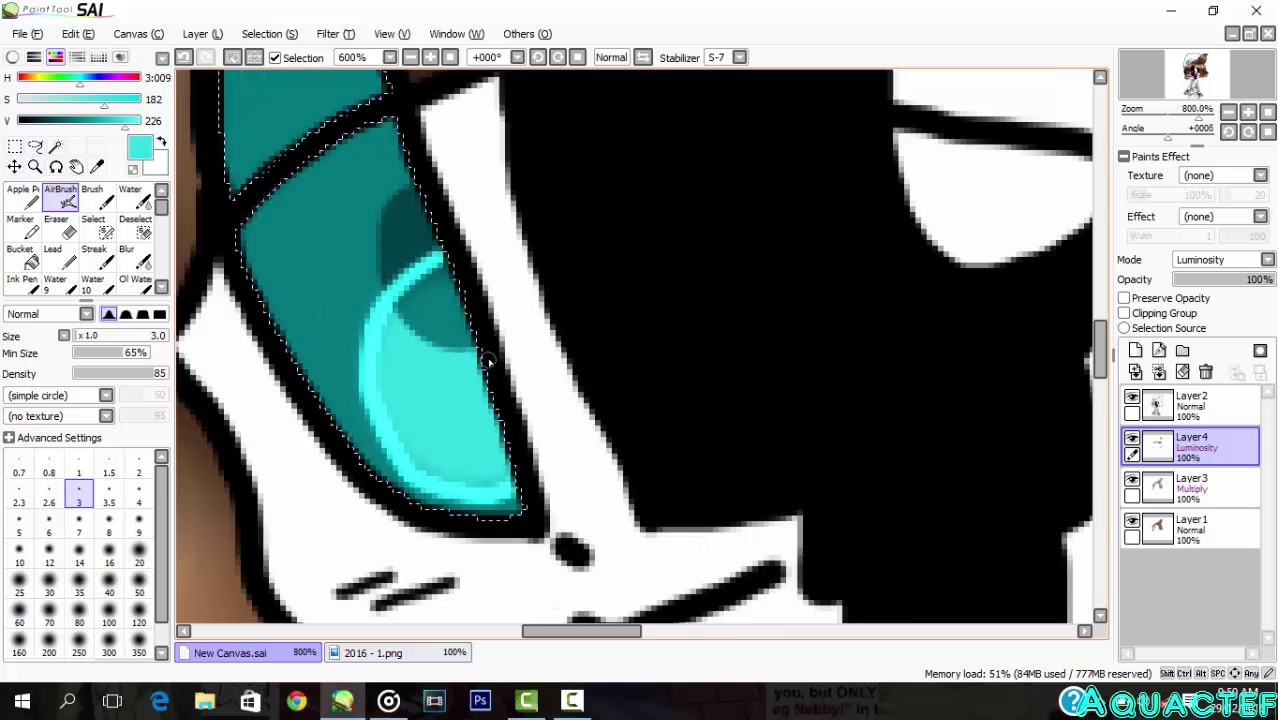
# Step: Blur the outer edge of the bright arc in the left iris with a size 7 brush
pyautogui.scroll(2, 491, 362)
pyautogui.click(133, 256)
pyautogui.click(79, 585)
pyautogui.scroll(2, 493, 291)
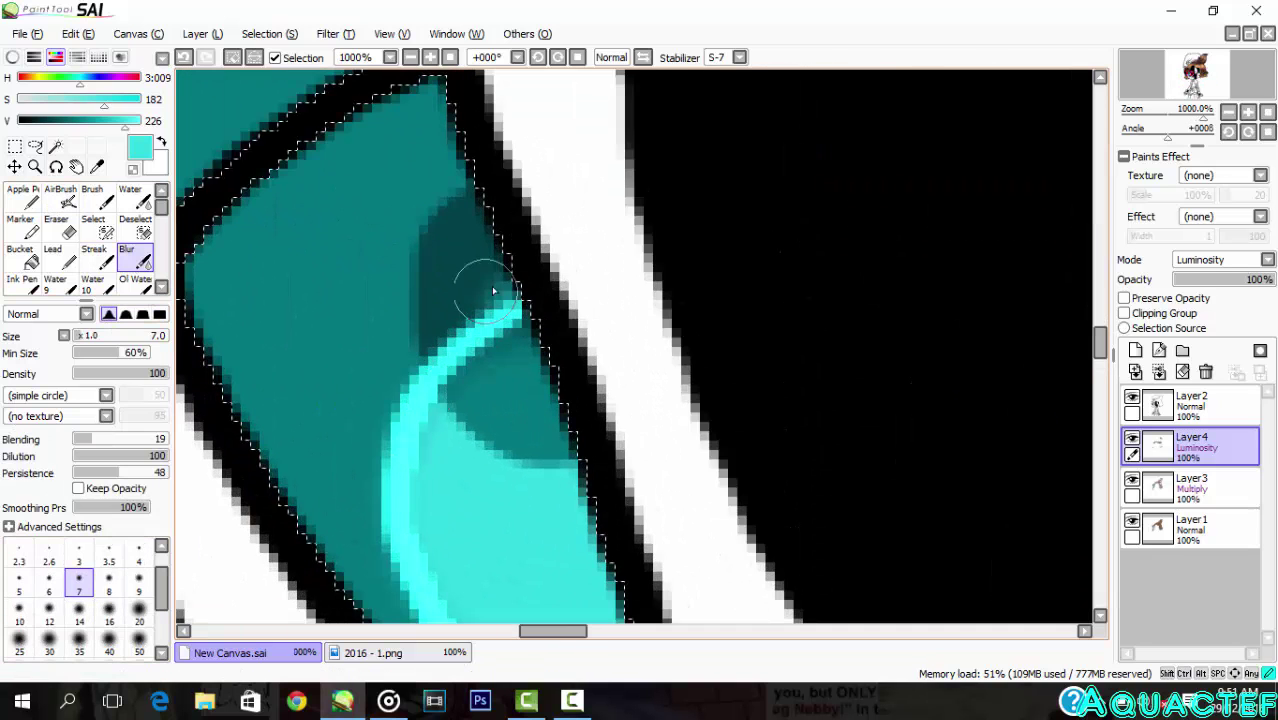
pyautogui.moveTo(356, 510); pyautogui.dragTo(400, 378)
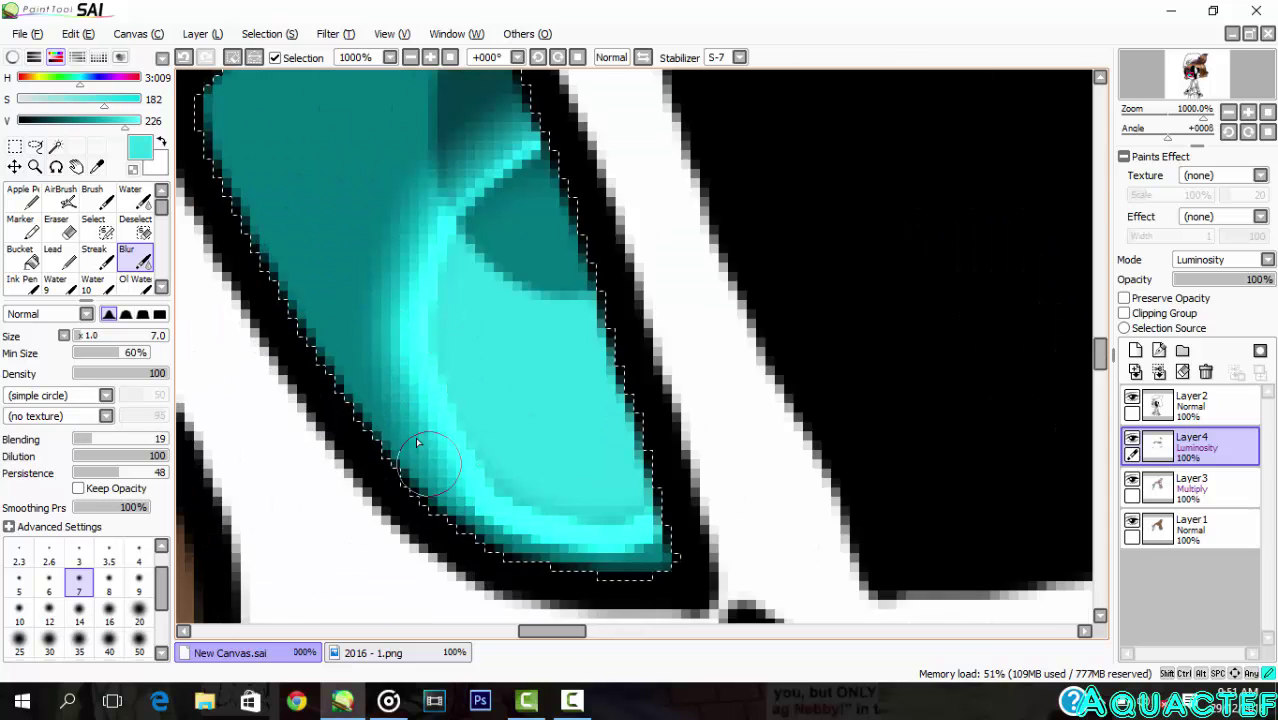
# Step: Airbrush soft white shine over the upper part and edges of the left iris on the Luminosity layer with a size 35 brush
pyautogui.scroll(-7, 402, 397)
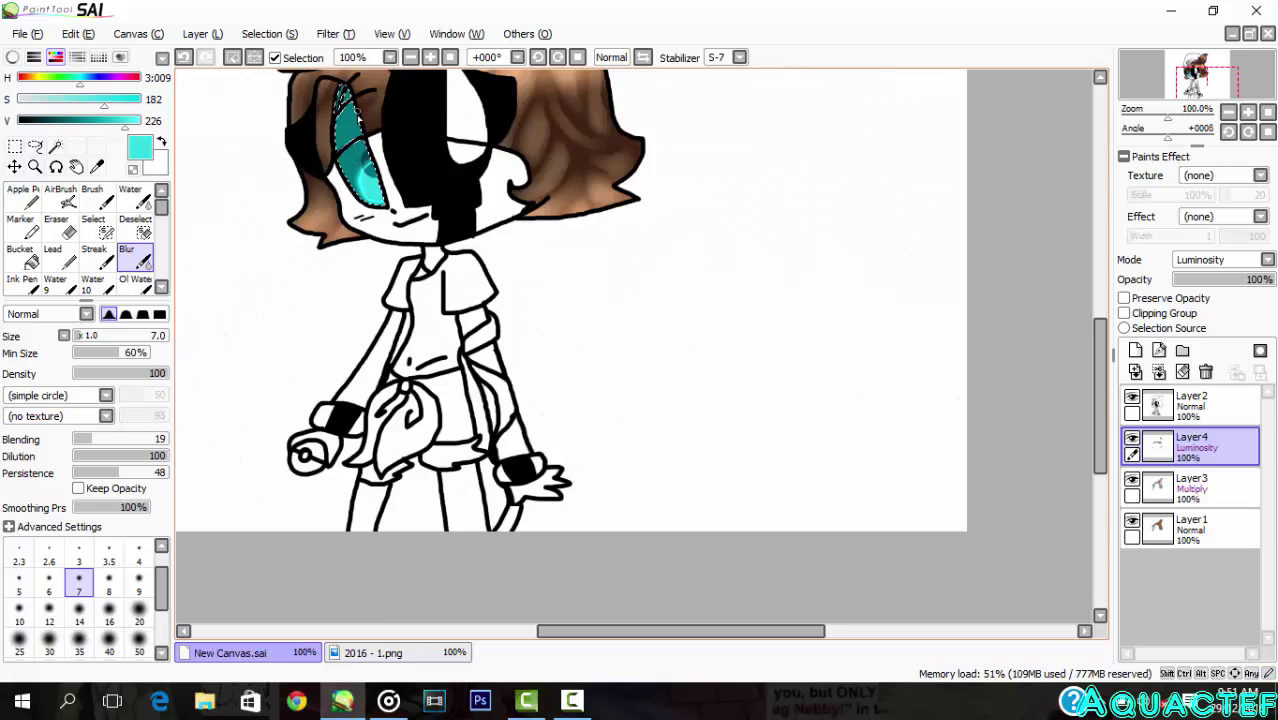
pyautogui.scroll(4, 400, 205)
pyautogui.click(24, 198)
pyautogui.click(162, 142)
pyautogui.click(62, 198)
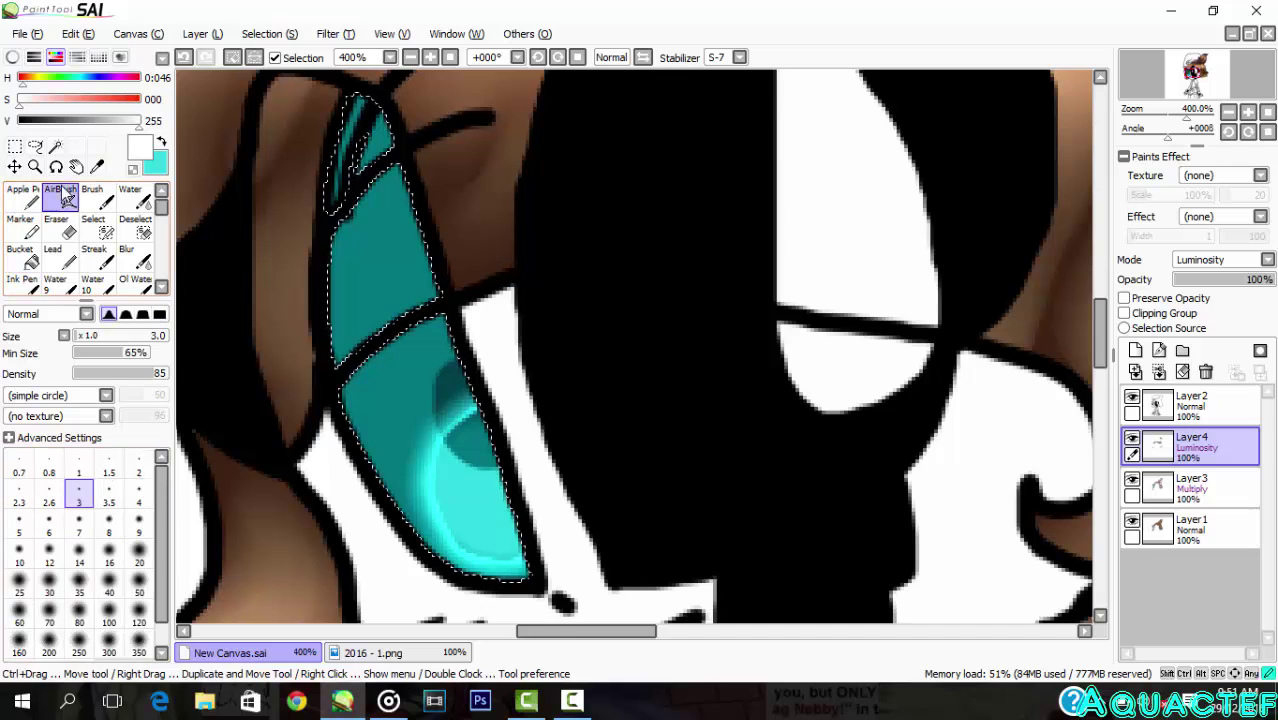
pyautogui.click(79, 584)
pyautogui.moveTo(438, 175)
pyautogui.mouseDown()
pyautogui.moveTo(424, 118)
pyautogui.moveTo(441, 229)
pyautogui.mouseUp()
pyautogui.moveTo(290, 365); pyautogui.dragTo(402, 261)
pyautogui.moveTo(402, 275)
pyautogui.mouseDown()
pyautogui.moveTo(457, 370)
pyautogui.moveTo(473, 360)
pyautogui.mouseUp()
pyautogui.scroll(-4, 465, 352)
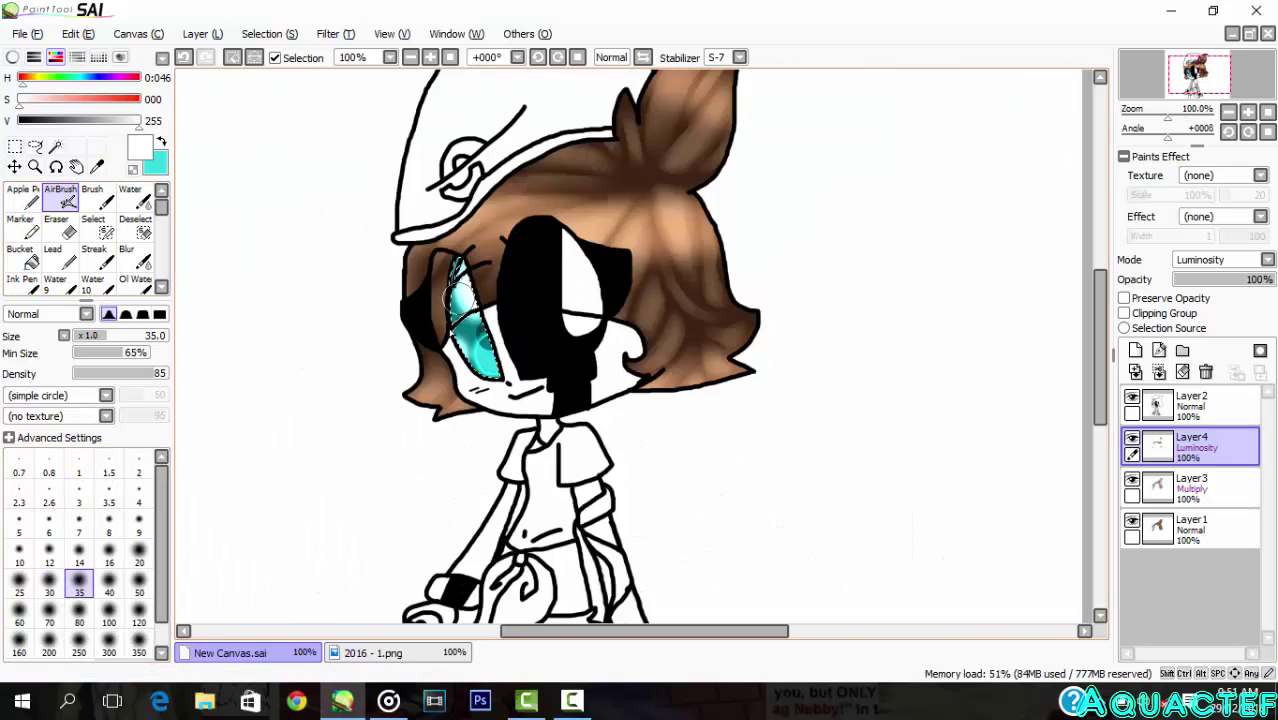
# Step: Clear the selection around the left iris
pyautogui.scroll(2, 480, 252)
pyautogui.click(136, 230)
pyautogui.click(619, 523)
# Step: Check the reference drawing, set the paint colour to red with hue 0, and select both white parts of the right eye
pyautogui.click(56, 147)
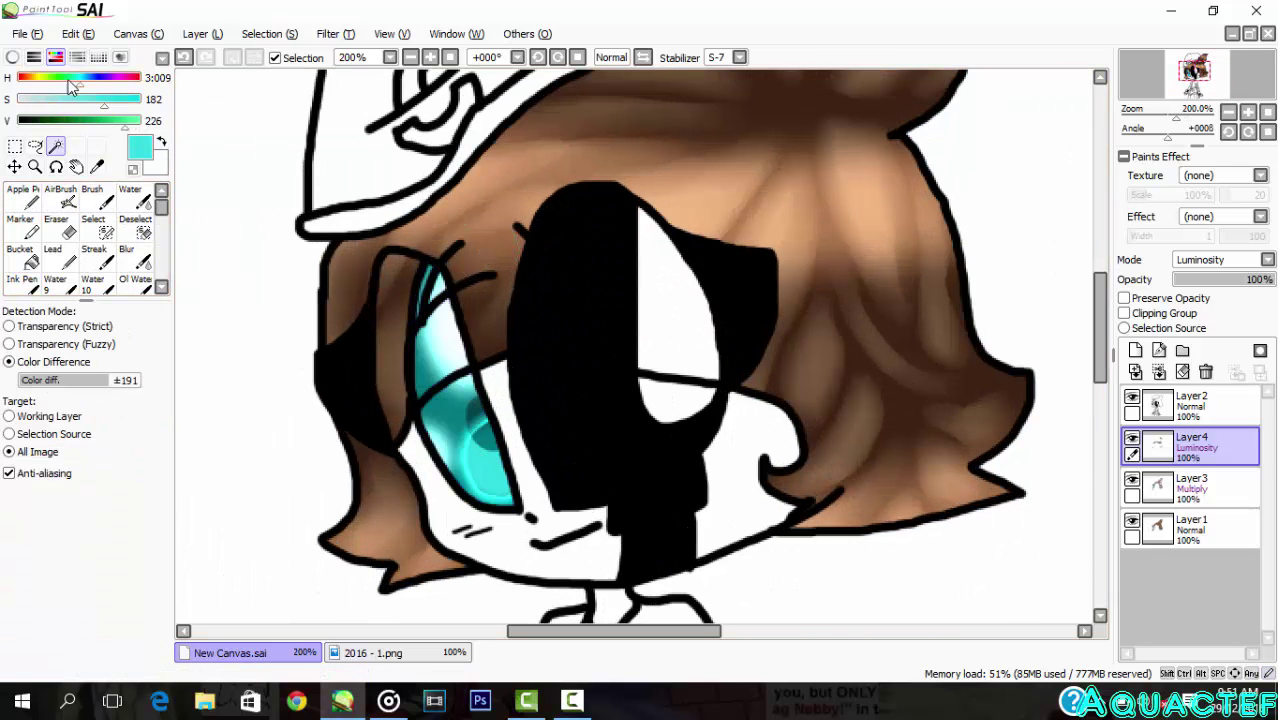
pyautogui.click(373, 653)
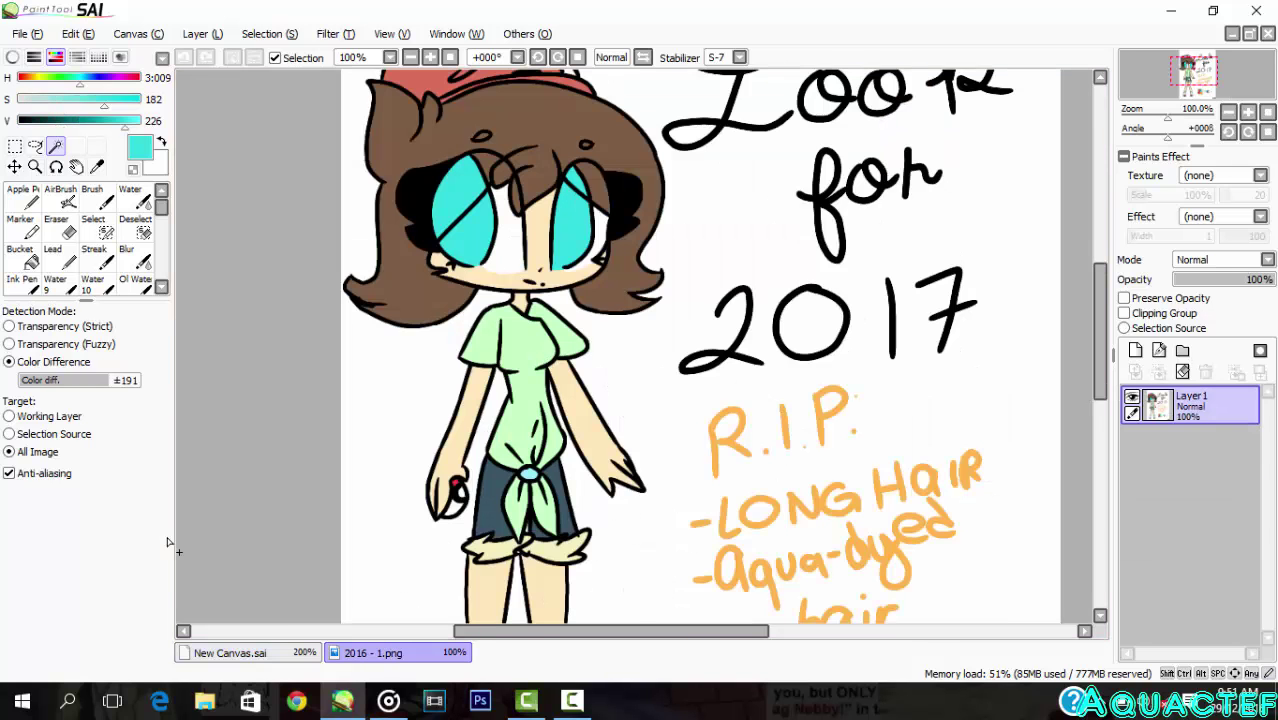
pyautogui.click(230, 653)
pyautogui.click(673, 320)
pyautogui.click(672, 402)
# Step: Fill the selected right eye with red on Layer1 using a size 500 pen, and make the Multiply layer active
pyautogui.click(1192, 528)
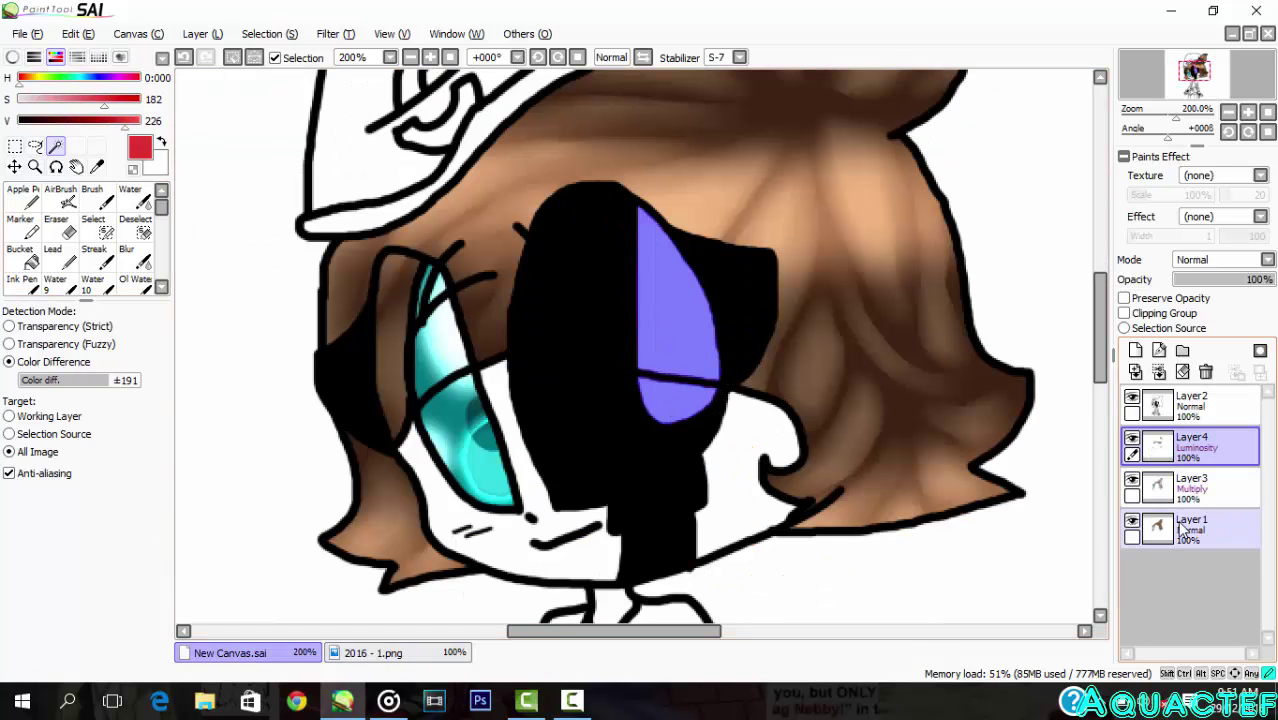
pyautogui.click(23, 198)
pyautogui.click(84, 650)
pyautogui.click(662, 330)
pyautogui.click(1192, 488)
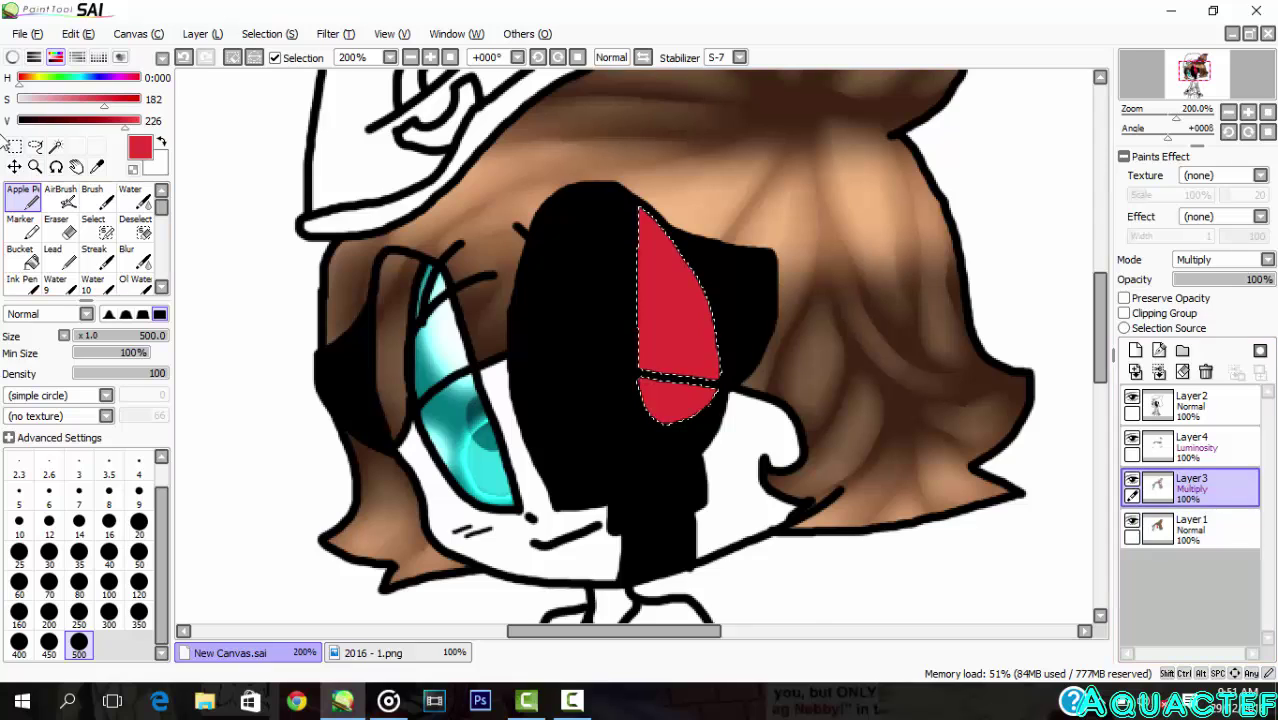
# Step: Darken the right eye to deep red on the Multiply layer by repeatedly sampling its colour and painting over it with the size 500 pen
pyautogui.click(679, 390)
pyautogui.rightClick(692, 300)
pyautogui.click(690, 297)
pyautogui.rightClick(682, 285)
pyautogui.click(667, 260)
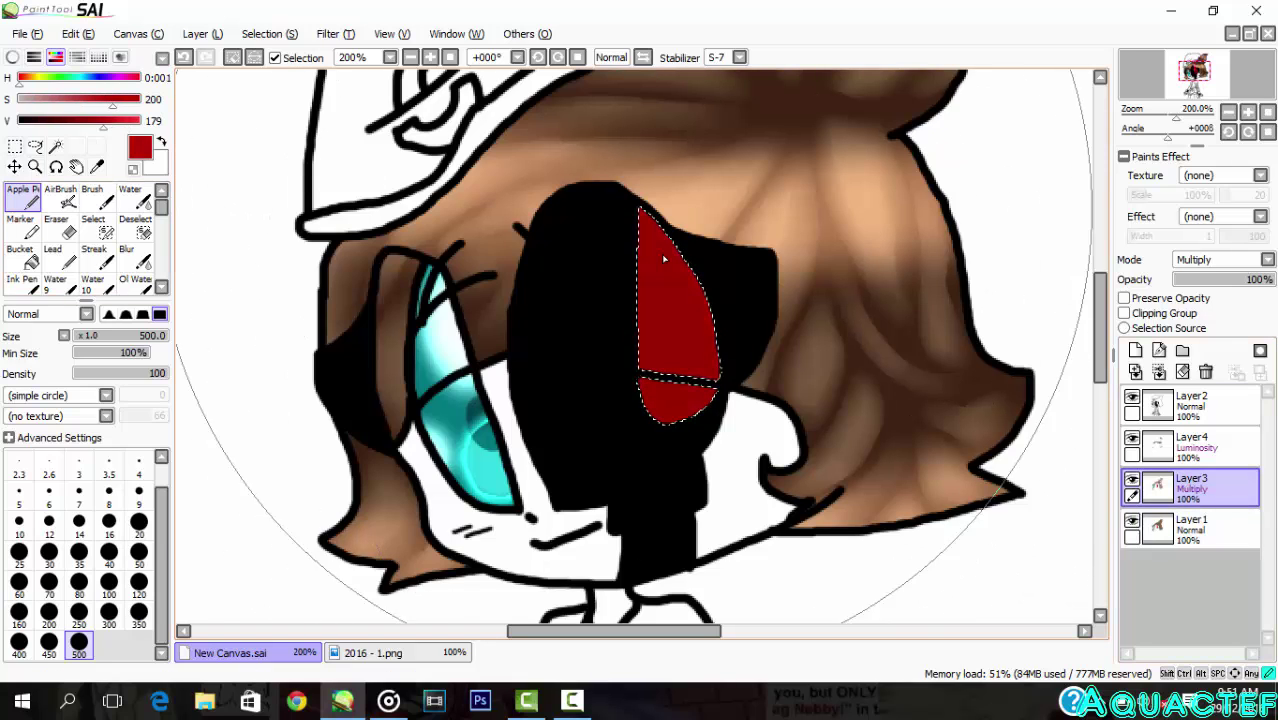
pyautogui.rightClick(668, 263)
pyautogui.click(680, 290)
pyautogui.rightClick(680, 285)
pyautogui.click(673, 269)
pyautogui.rightClick(690, 290)
pyautogui.click(706, 307)
pyautogui.rightClick(695, 313)
pyautogui.click(677, 319)
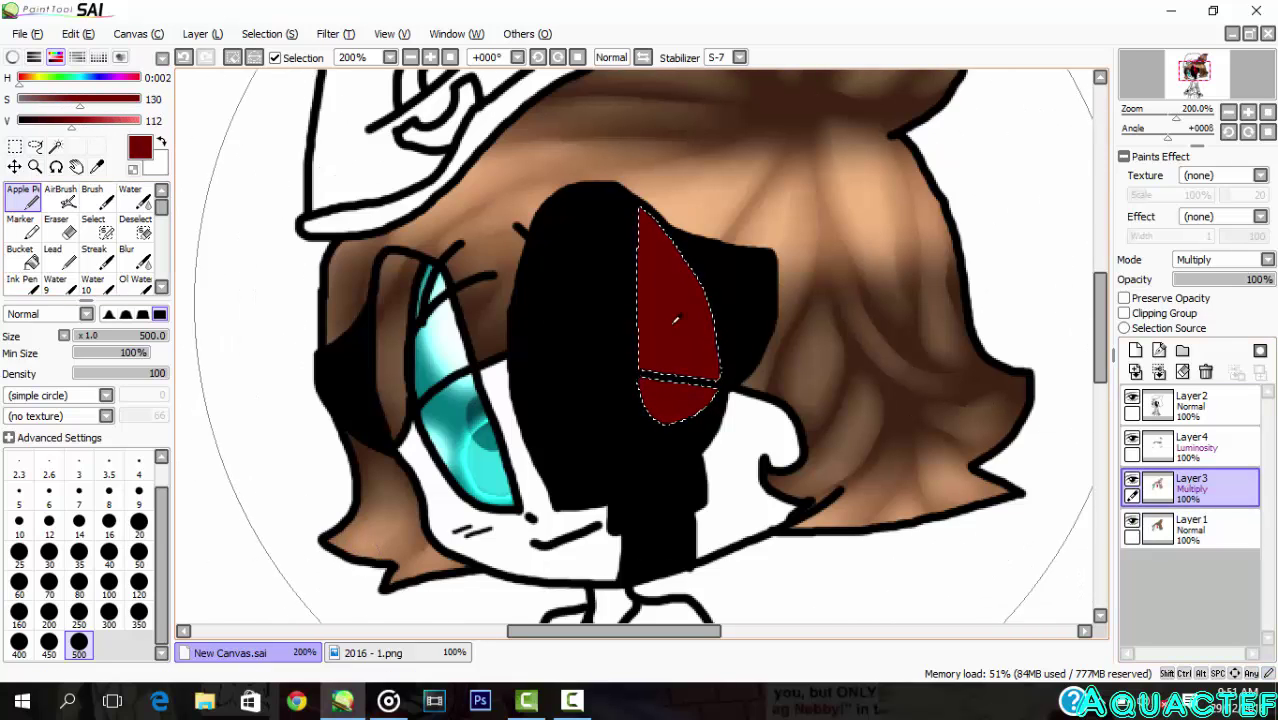
pyautogui.rightClick(677, 326)
pyautogui.click(677, 341)
pyautogui.rightClick(675, 342)
pyautogui.click(672, 341)
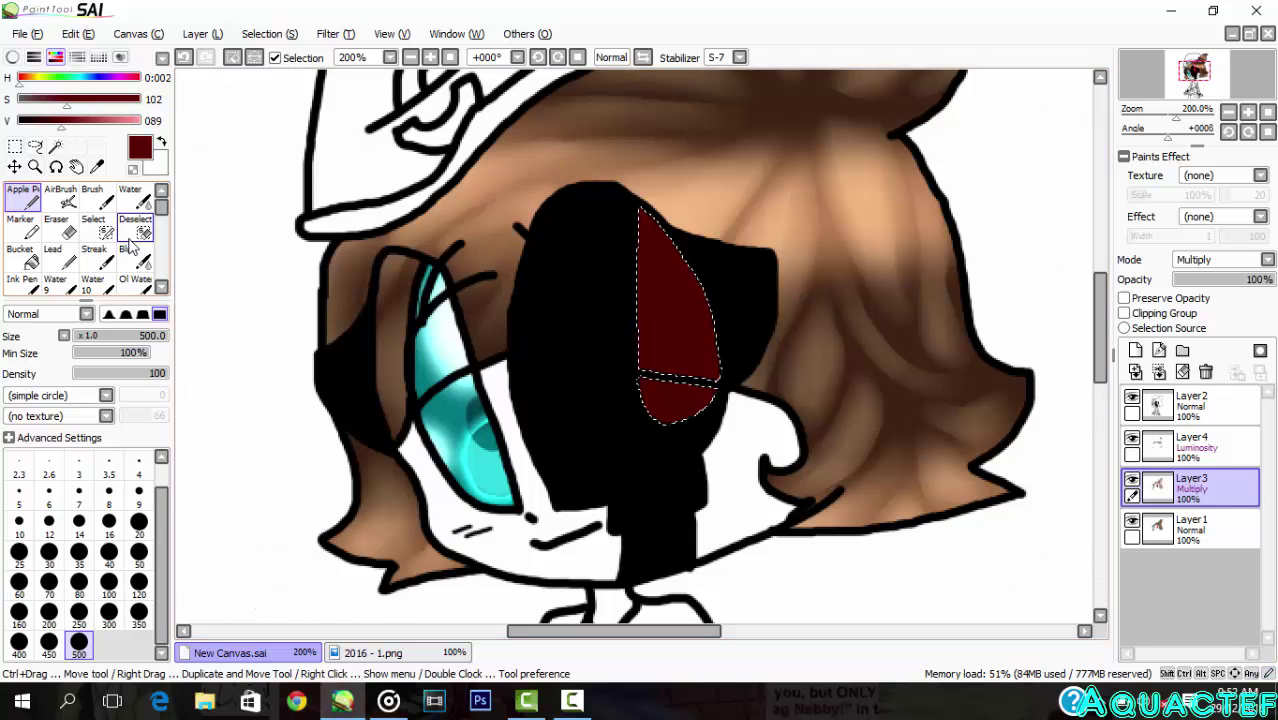
# Step: Erase the dark shading in a rounded area over the lower right iris with a size 16 eraser
pyautogui.click(67, 198)
pyautogui.click(58, 229)
pyautogui.scroll(3, 750, 414)
pyautogui.moveTo(502, 277)
pyautogui.mouseDown()
pyautogui.moveTo(528, 253)
pyautogui.moveTo(522, 377)
pyautogui.moveTo(585, 281)
pyautogui.mouseUp()
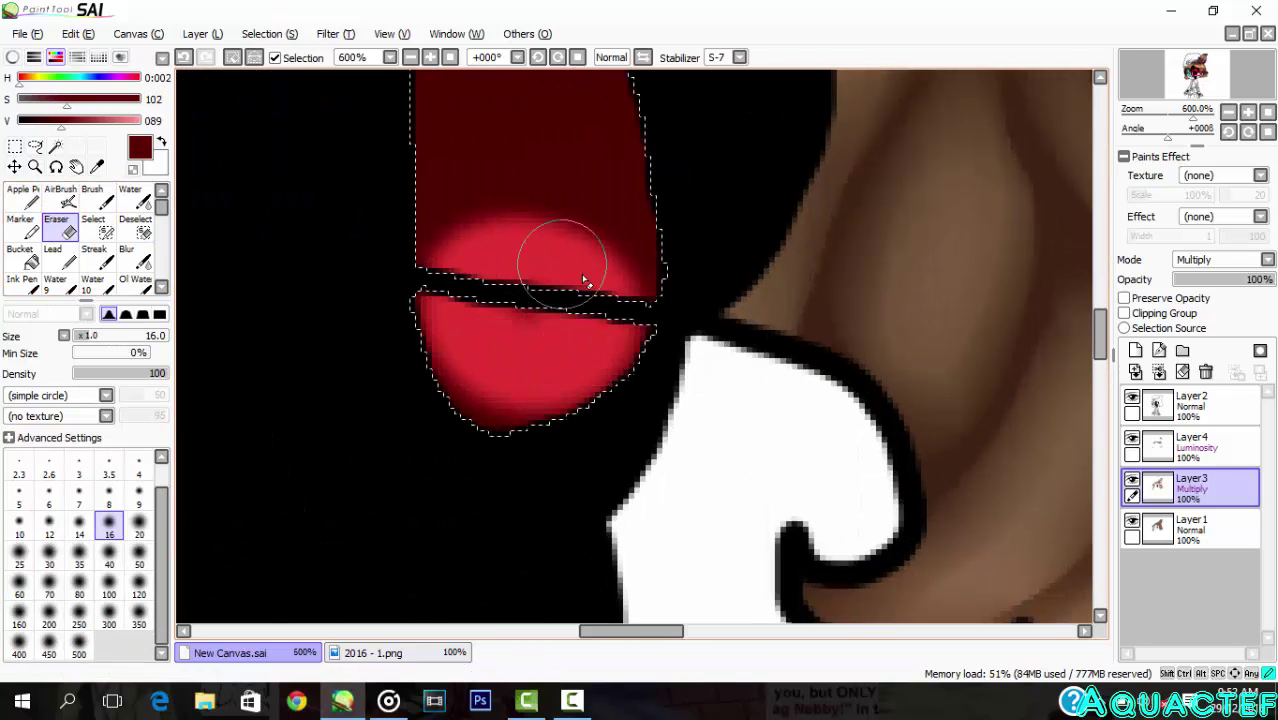
# Step: Paint a dark oval pupil in the right eye on Layer1 with a size 14 pen, using the sampled dark red
pyautogui.click(1222, 528)
pyautogui.rightClick(529, 148)
pyautogui.click(26, 199)
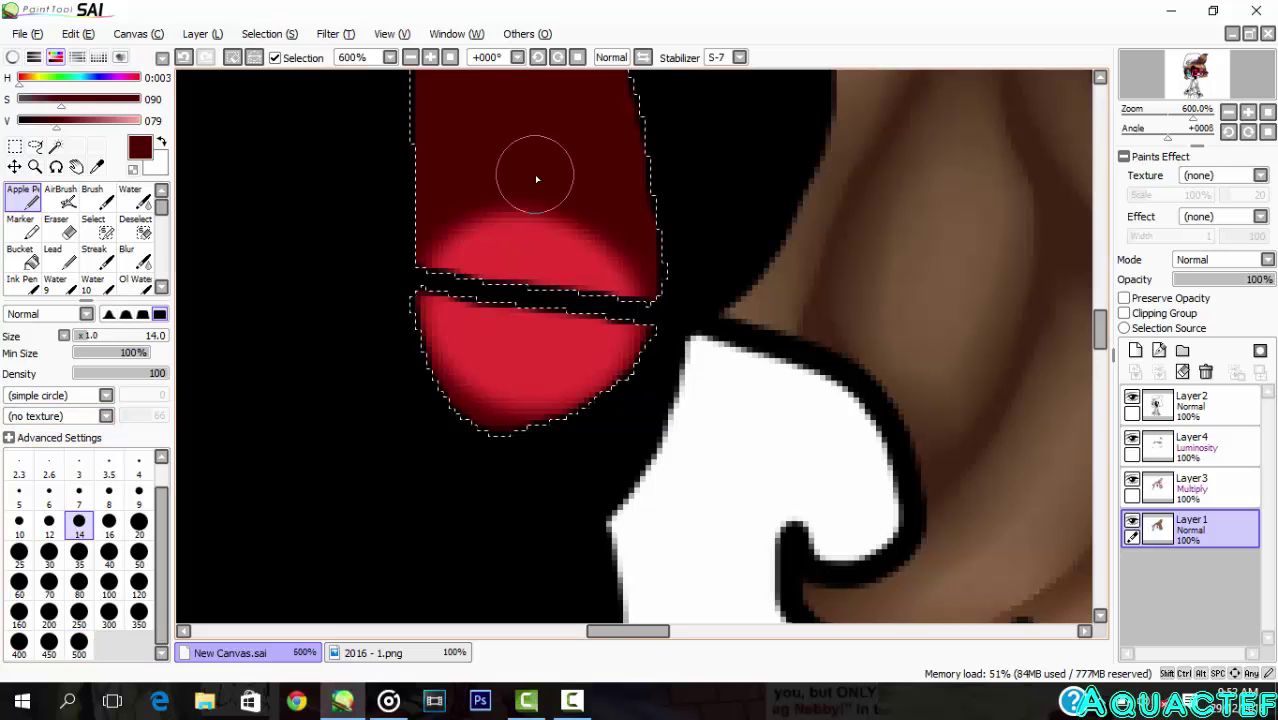
pyautogui.scroll(2, 537, 179)
pyautogui.moveTo(508, 425); pyautogui.dragTo(553, 194)
# Step: Airbrush a thin bright red ring around the lower right iris on the Luminosity layer with a size 3 brush
pyautogui.scroll(-6, 550, 190)
pyautogui.scroll(4, 533, 126)
pyautogui.moveTo(1097, 343); pyautogui.dragTo(1098, 350)
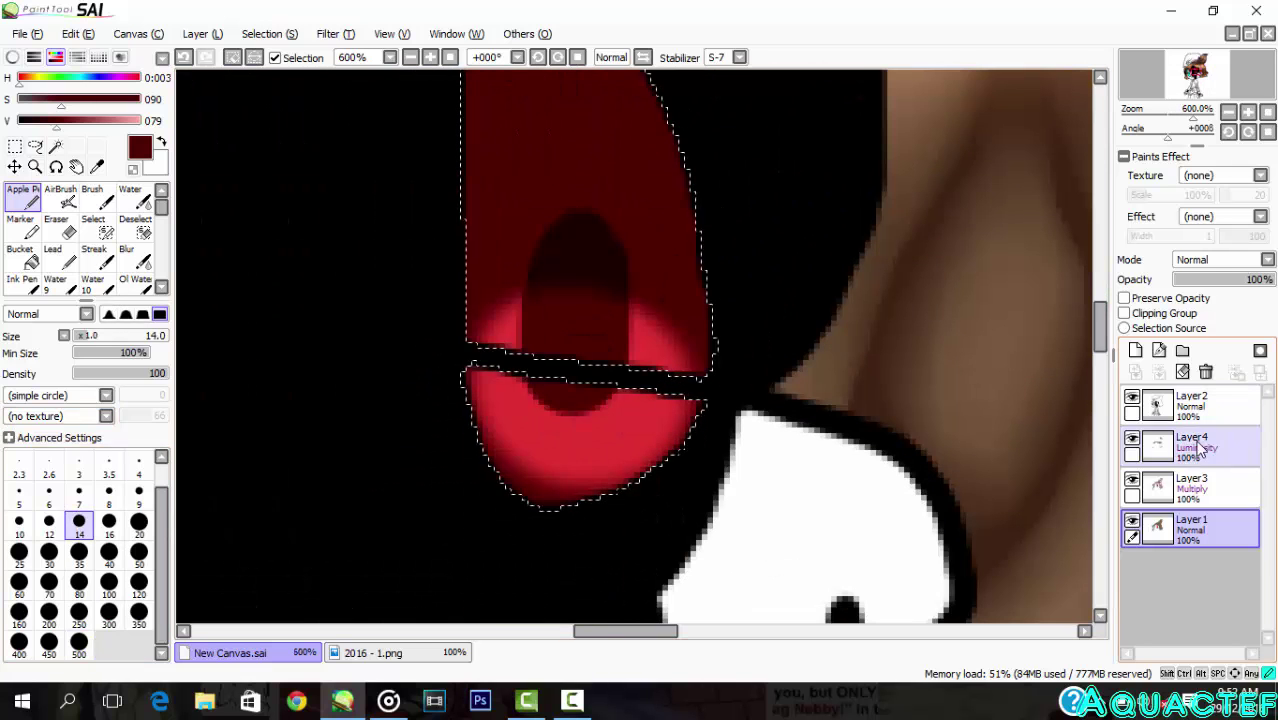
pyautogui.click(1198, 450)
pyautogui.click(60, 197)
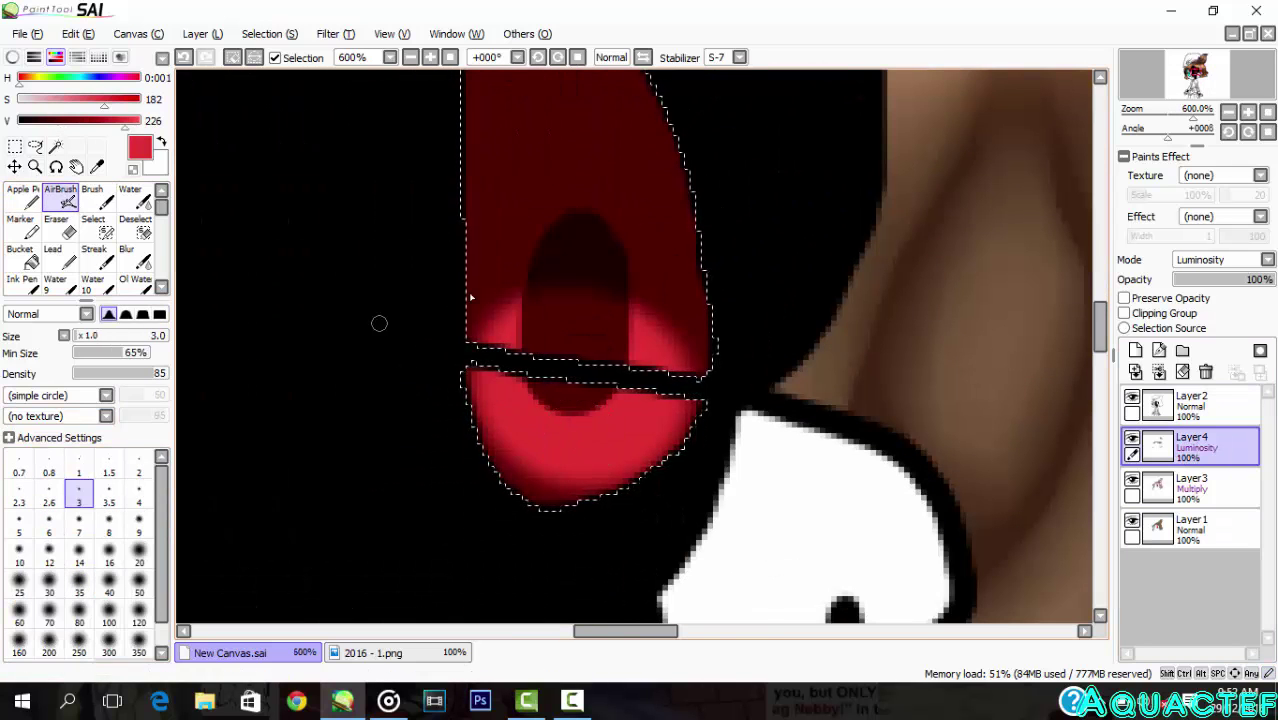
pyautogui.scroll(1, 468, 332)
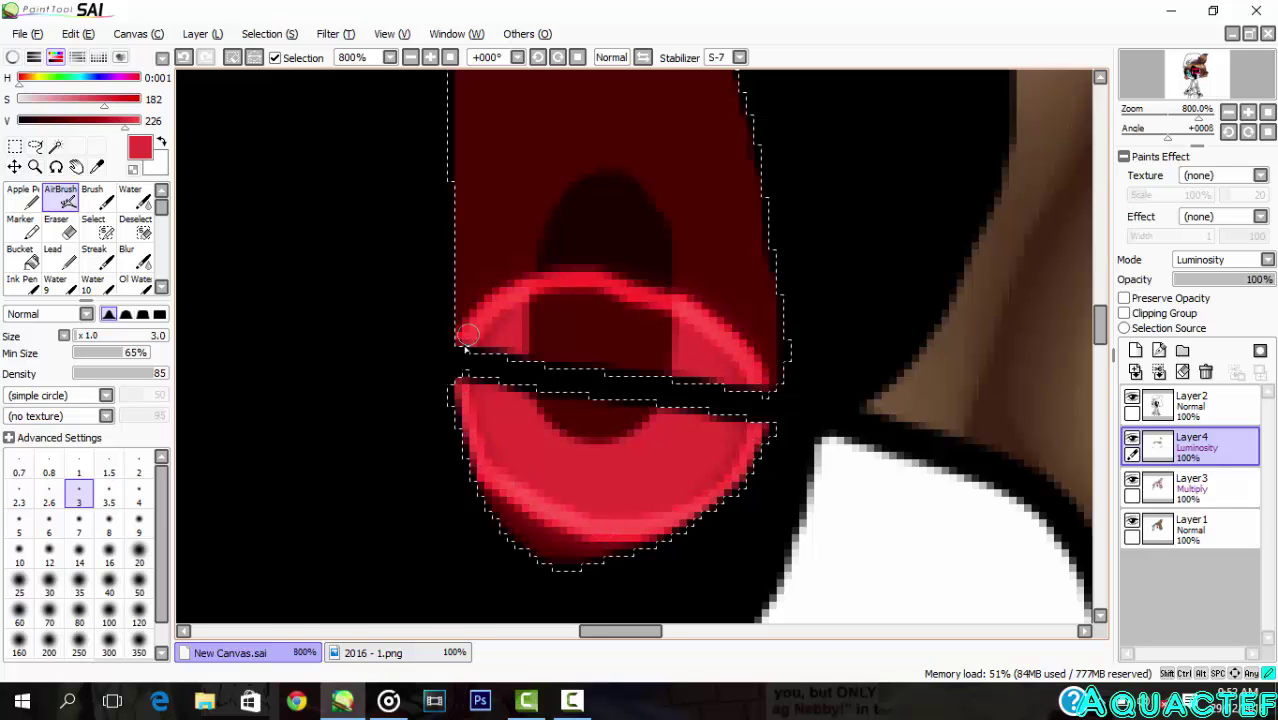
# Step: Soften the bright ring in the right iris with the Blur tool at size 7
pyautogui.scroll(-5, 467, 338)
pyautogui.scroll(4, 479, 308)
pyautogui.click(134, 257)
pyautogui.scroll(2, 512, 305)
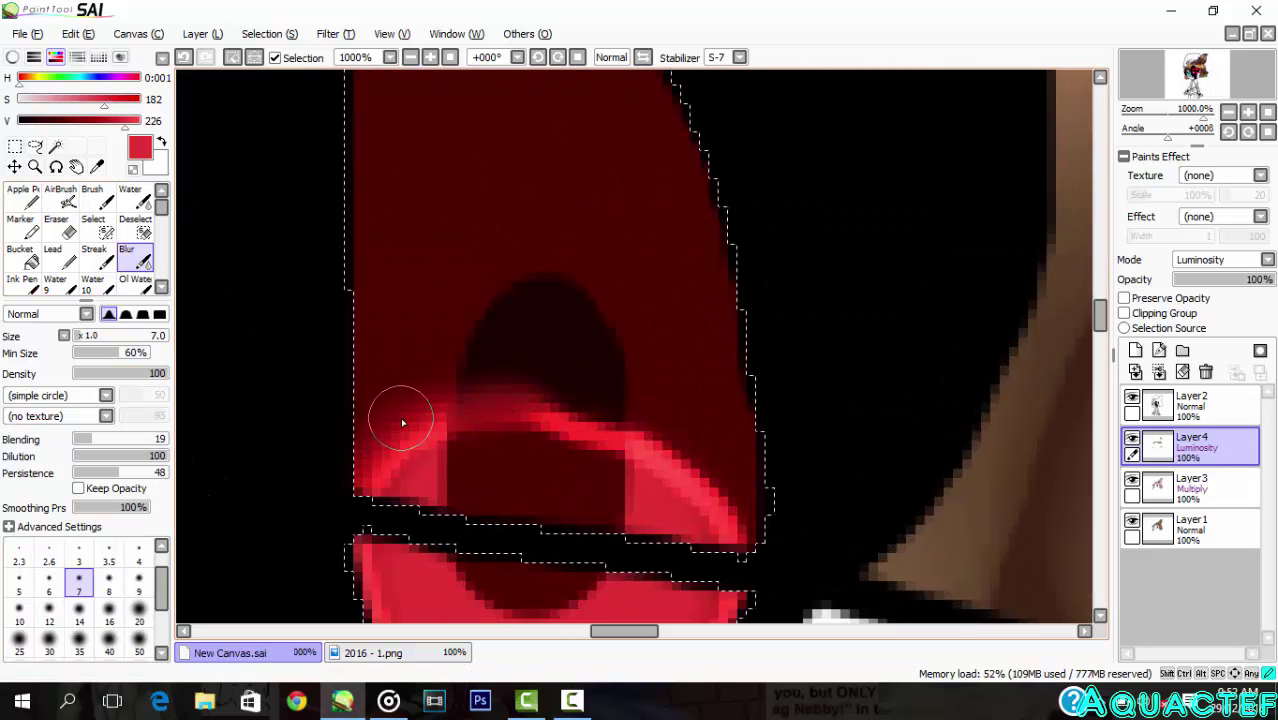
pyautogui.moveTo(402, 423)
pyautogui.mouseDown()
pyautogui.moveTo(722, 477)
pyautogui.moveTo(780, 562)
pyautogui.mouseUp()
pyautogui.scroll(-3, 644, 436)
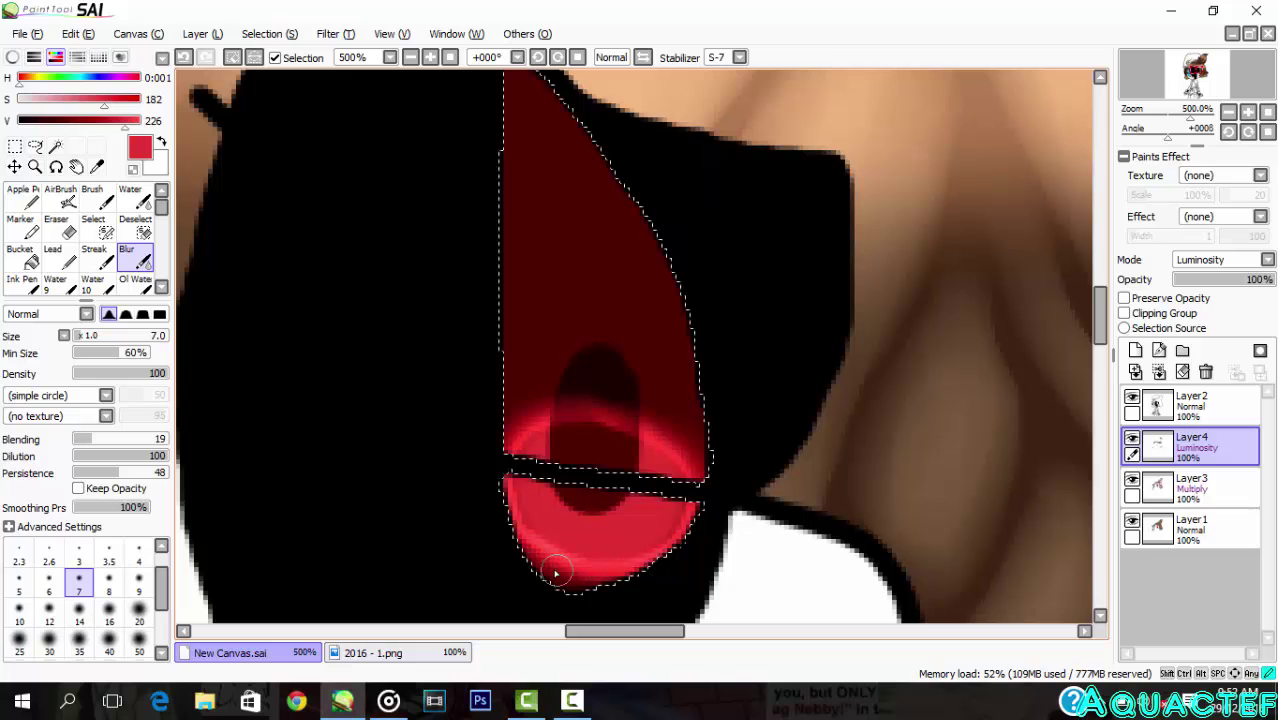
# Step: Airbrush soft white shine over the upper part of the right iris on the Luminosity layer with a size 35 brush
pyautogui.click(22, 198)
pyautogui.click(61, 199)
pyautogui.click(162, 142)
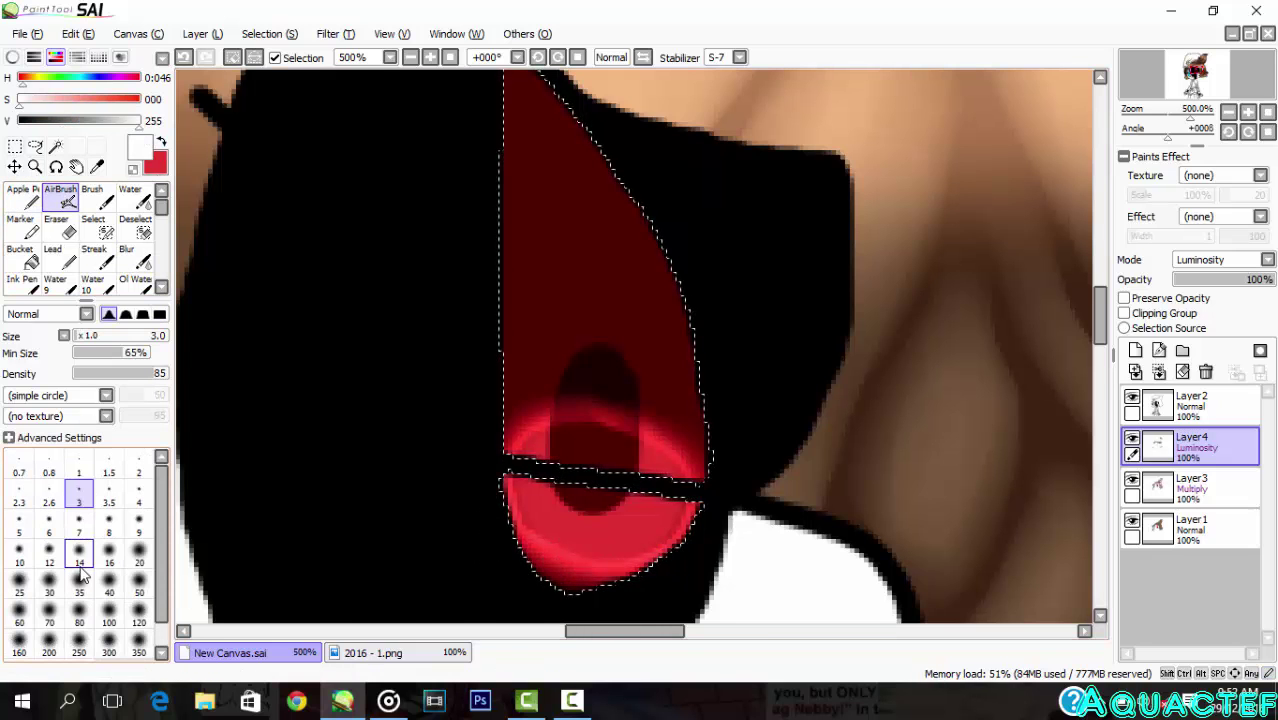
pyautogui.click(79, 555)
pyautogui.moveTo(628, 170); pyautogui.dragTo(577, 208)
pyautogui.moveTo(528, 168)
pyautogui.mouseDown()
pyautogui.moveTo(545, 264)
pyautogui.moveTo(565, 210)
pyautogui.moveTo(668, 350)
pyautogui.moveTo(574, 205)
pyautogui.moveTo(585, 262)
pyautogui.mouseUp()
pyautogui.hotkey('ctrl', 'z')
pyautogui.click(80, 584)
# Step: Clear the right eye selection and select both sides of the face and the neck with the Magic Wand
pyautogui.scroll(-2, 884, 414)
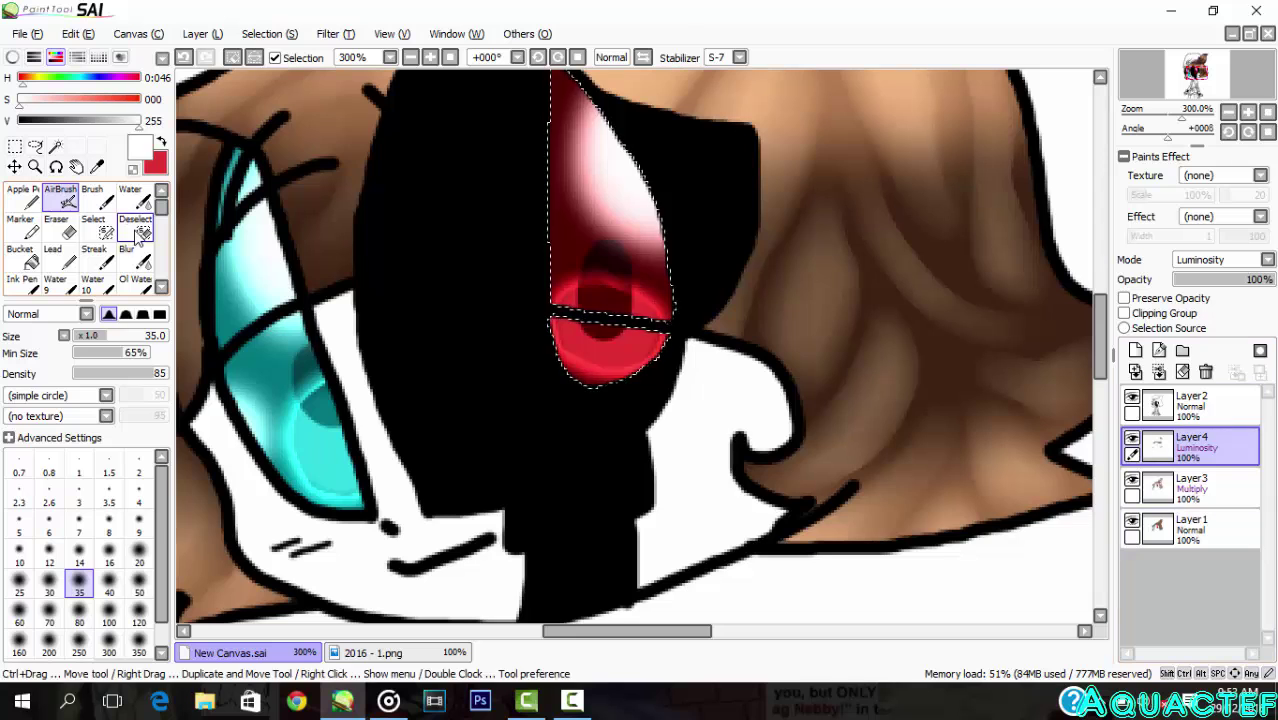
pyautogui.click(135, 230)
pyautogui.hotkey('ctrl', 'd')
pyautogui.scroll(-2, 736, 305)
pyautogui.scroll(2, 537, 221)
pyautogui.press('w')
pyautogui.click(526, 418)
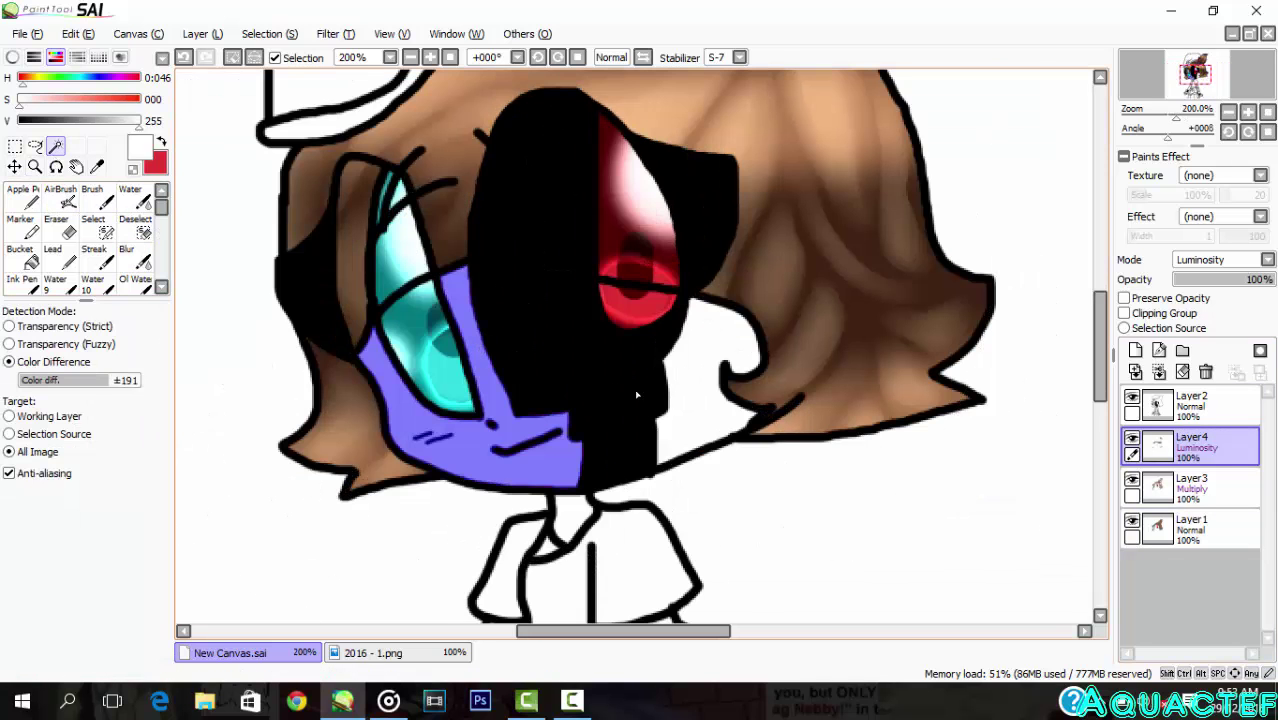
pyautogui.click(684, 394)
pyautogui.click(574, 522)
# Step: Add the arms, hands and legs to the skin selection with the Magic Wand
pyautogui.scroll(-2, 616, 412)
pyautogui.click(534, 567)
pyautogui.scroll(2, 628, 565)
pyautogui.click(614, 512)
pyautogui.click(640, 573)
pyautogui.scroll(-2, 640, 560)
pyautogui.scroll(2, 662, 522)
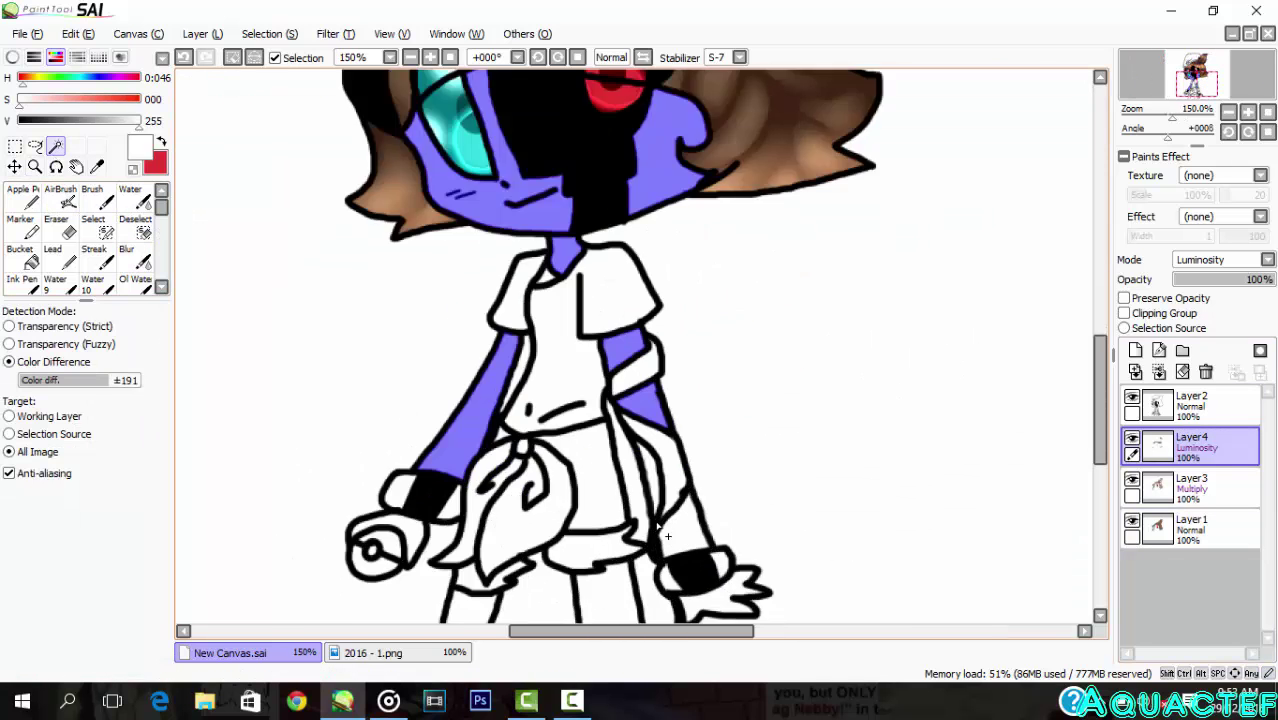
pyautogui.click(650, 458)
pyautogui.click(699, 510)
pyautogui.scroll(-2, 698, 553)
pyautogui.click(734, 590)
pyautogui.scroll(-2, 770, 572)
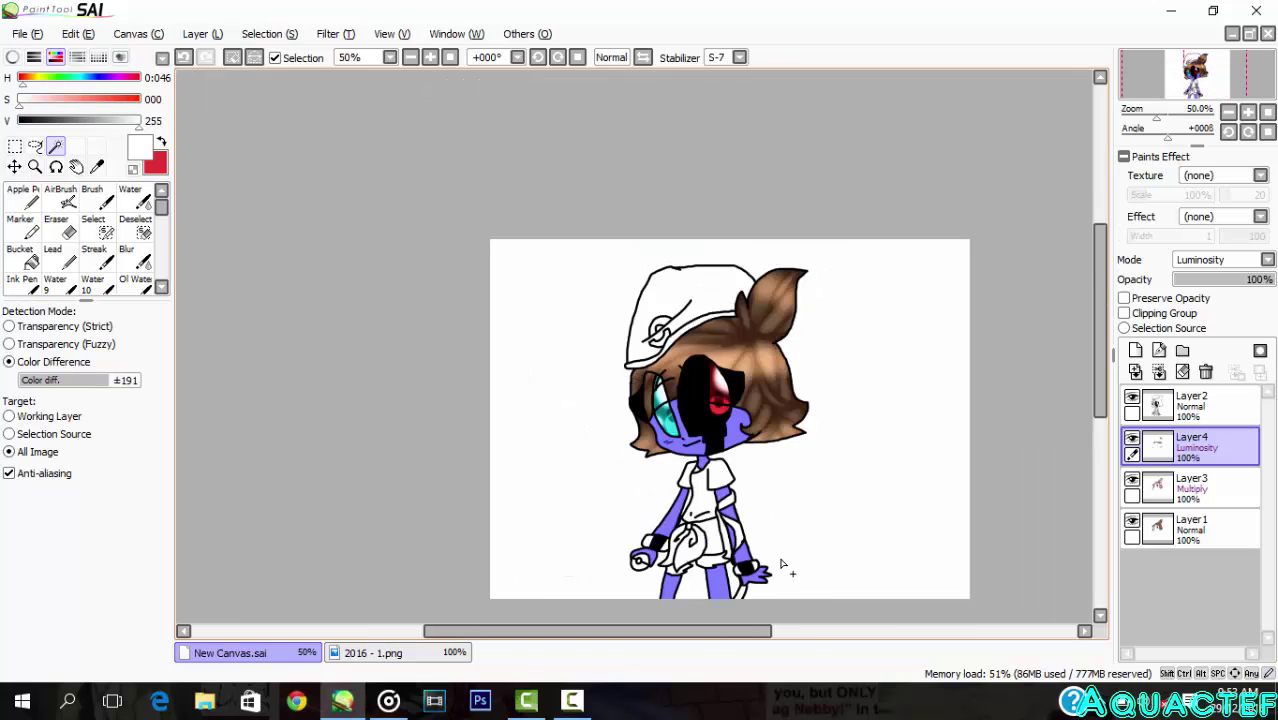
pyautogui.scroll(2, 780, 565)
# Step: Pick the cream skin colour from the reference drawing and fill the selected skin on Layer1 with a size 500 pen
pyautogui.click(1190, 528)
pyautogui.click(375, 653)
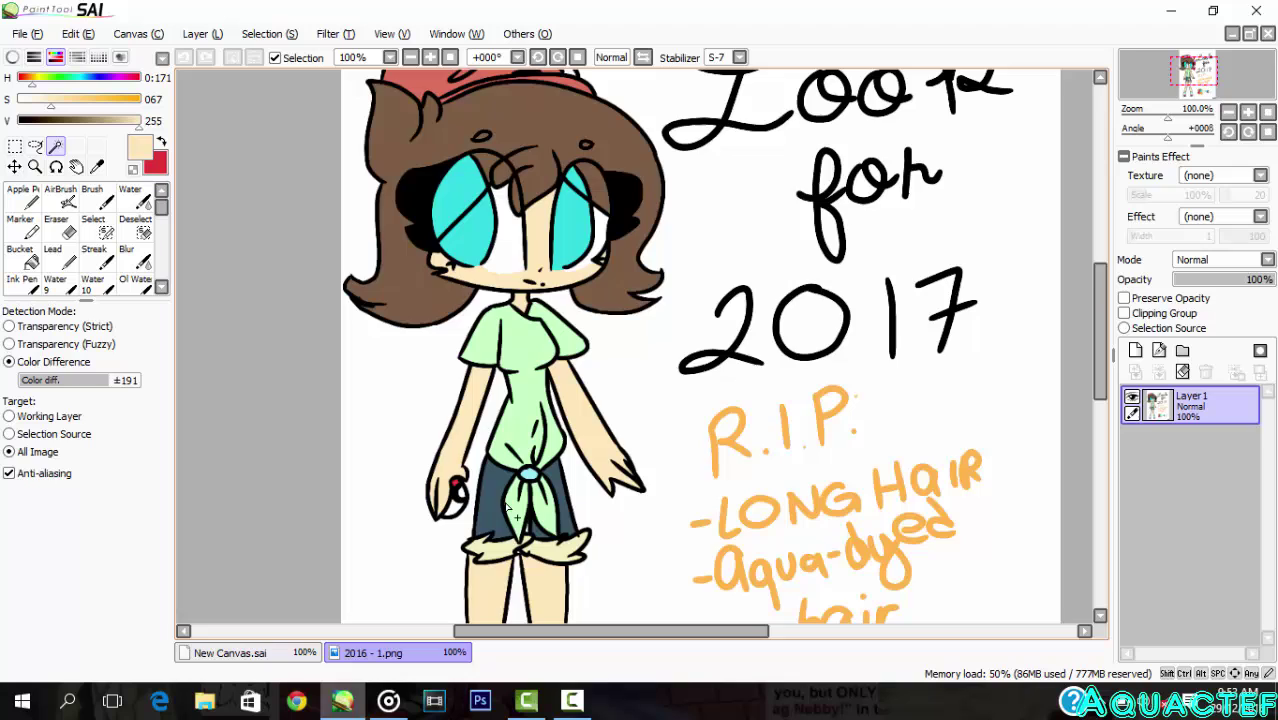
pyautogui.click(288, 650)
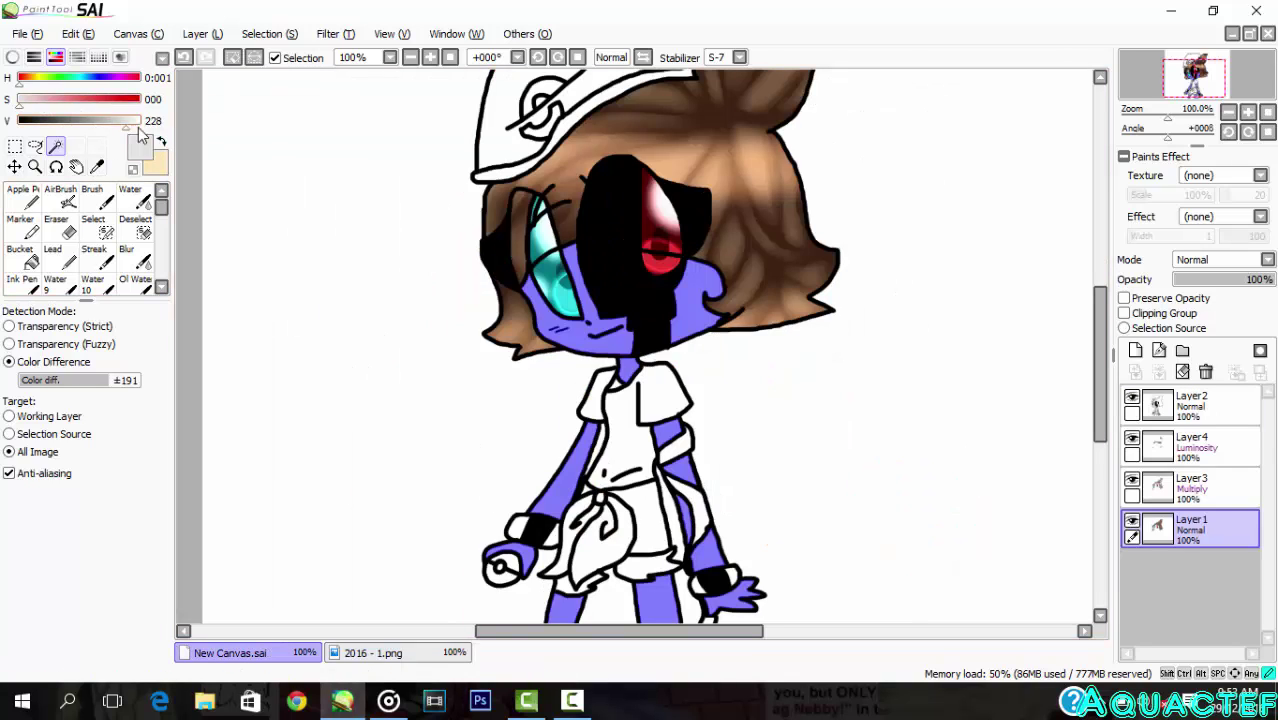
pyautogui.press('x')
pyautogui.click(37, 205)
pyautogui.scroll(-2, 528, 471)
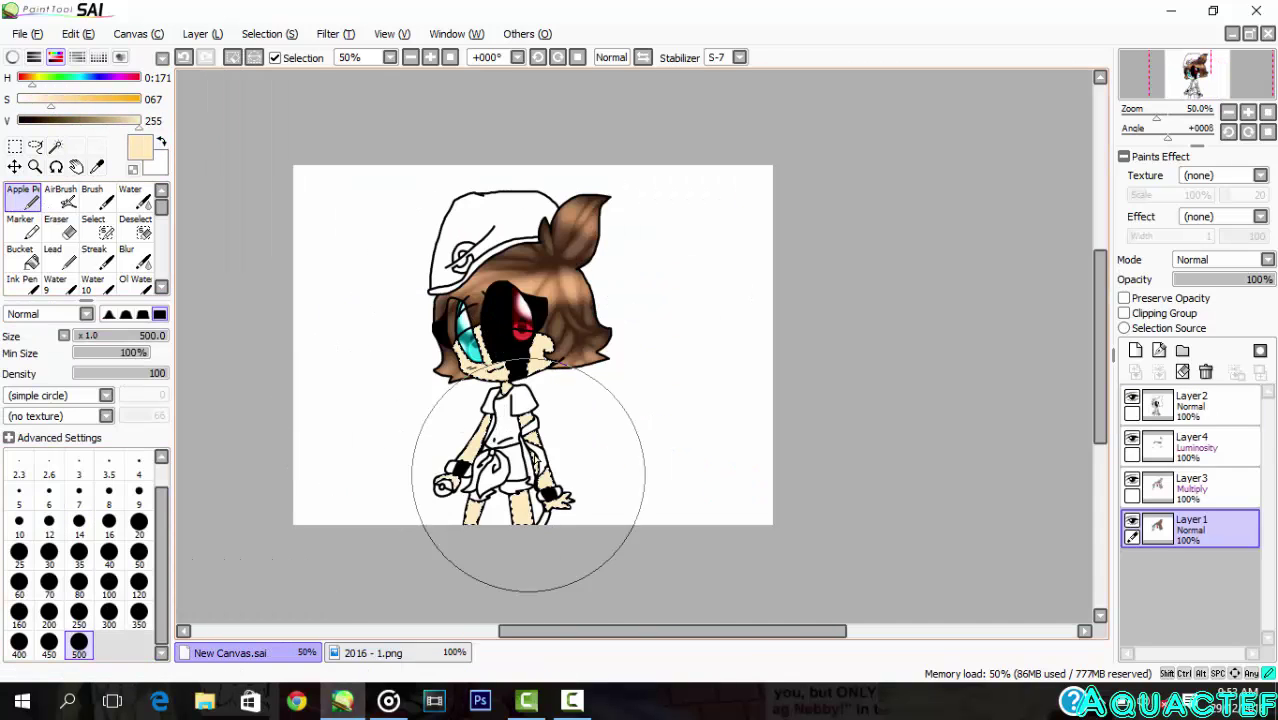
# Step: Airbrush peach shading with hue 0:120 onto the face beside the eyes on the Multiply layer with a size 35 brush
pyautogui.click(1190, 487)
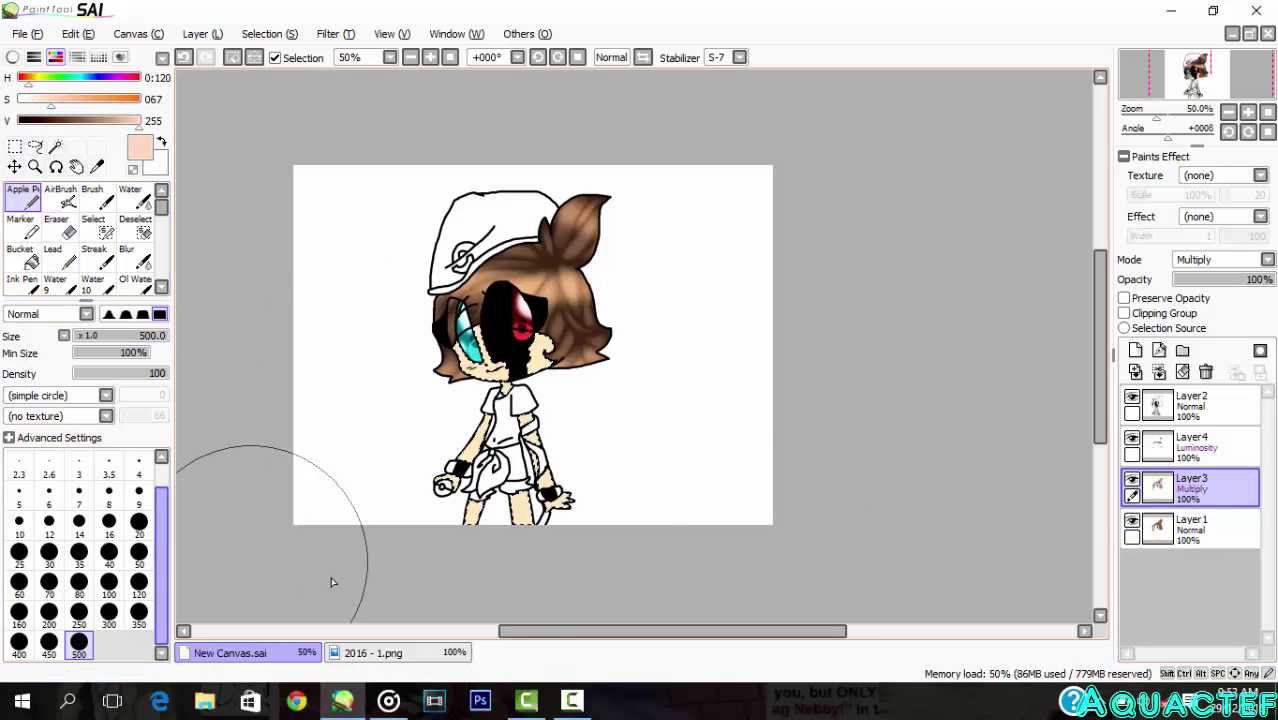
pyautogui.press('b')
pyautogui.scroll(6, 425, 338)
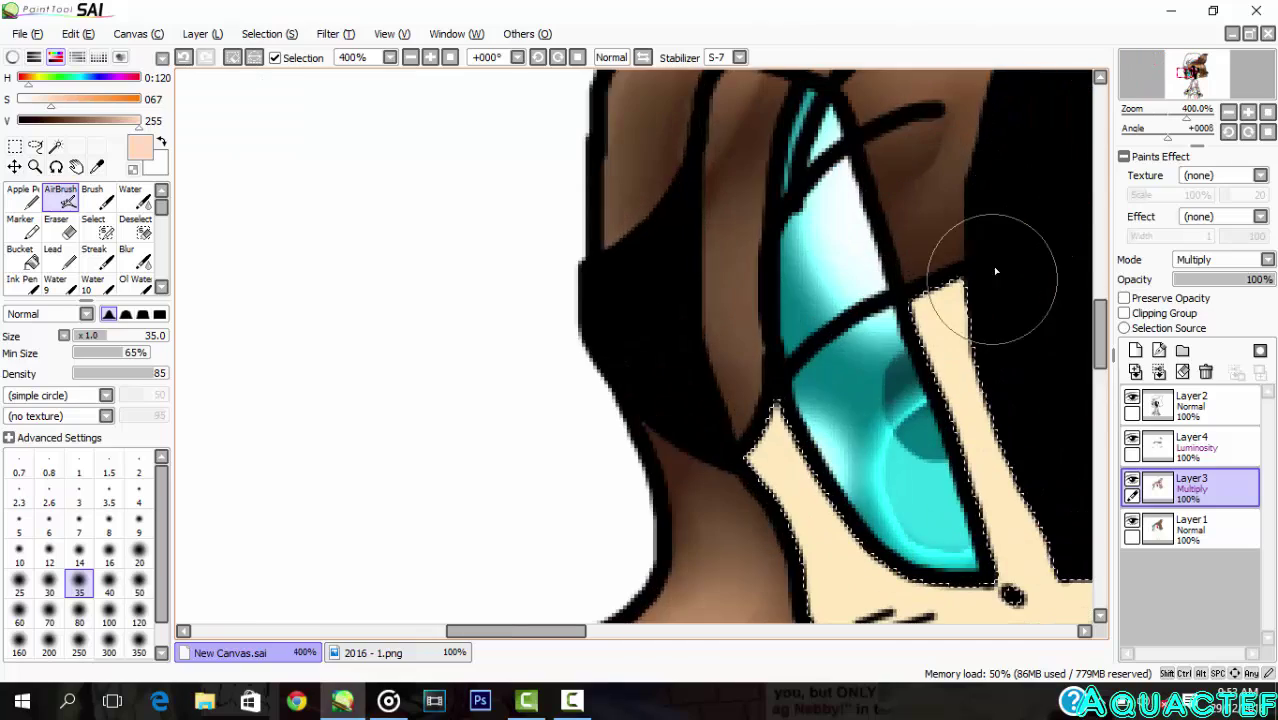
pyautogui.moveTo(990, 276)
pyautogui.mouseDown()
pyautogui.moveTo(948, 304)
pyautogui.moveTo(980, 336)
pyautogui.mouseUp()
pyautogui.moveTo(756, 412); pyautogui.dragTo(762, 505)
pyautogui.hotkey('ctrl', 's')
pyautogui.scroll(-4, 593, 357)
pyautogui.scroll(5, 593, 400)
pyautogui.moveTo(690, 350)
pyautogui.mouseDown()
pyautogui.moveTo(817, 509)
pyautogui.moveTo(655, 560)
pyautogui.mouseUp()
# Step: Airbrush peach shading onto the neck, arms, hands and legs on the Multiply layer
pyautogui.scroll(-4, 749, 420)
pyautogui.scroll(-3, 740, 432)
pyautogui.scroll(4, 485, 328)
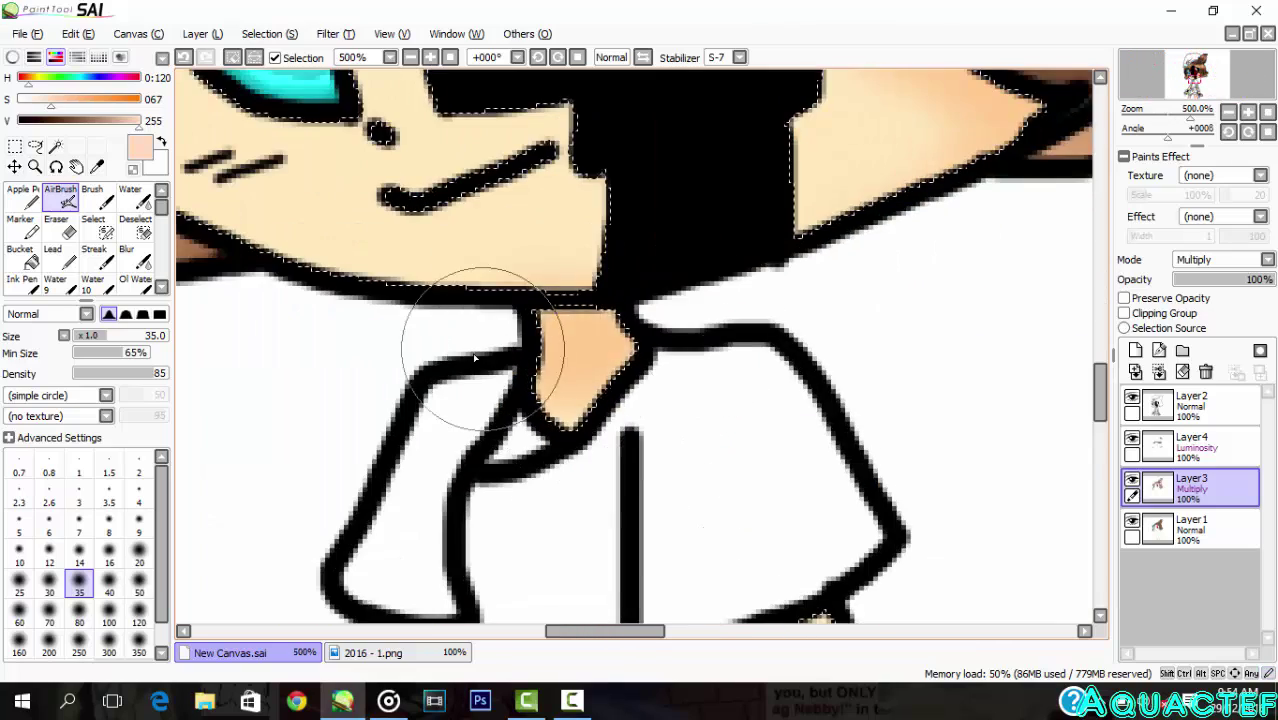
pyautogui.scroll(-2, 564, 413)
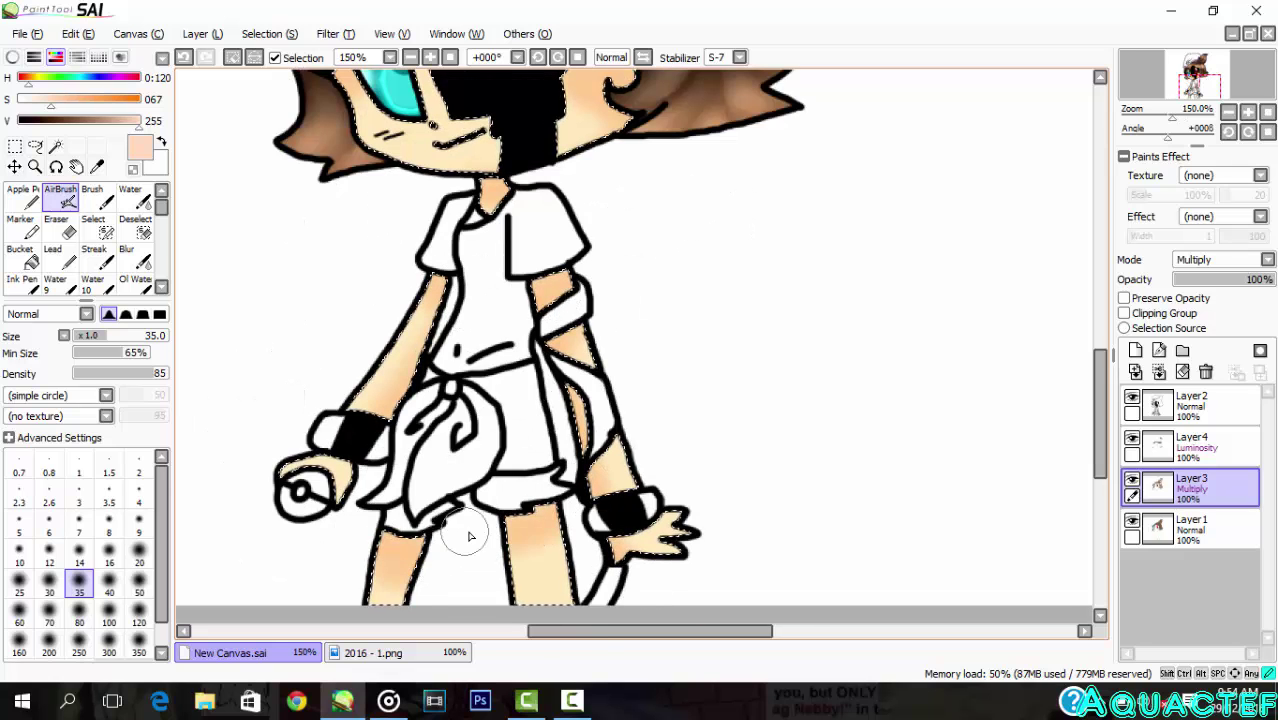
# Step: Airbrush small peach shadows beside the nose and above the mouth on the Multiply layer with a size 3 brush
pyautogui.scroll(-2, 469, 536)
pyautogui.scroll(4, 560, 180)
pyautogui.click(22, 196)
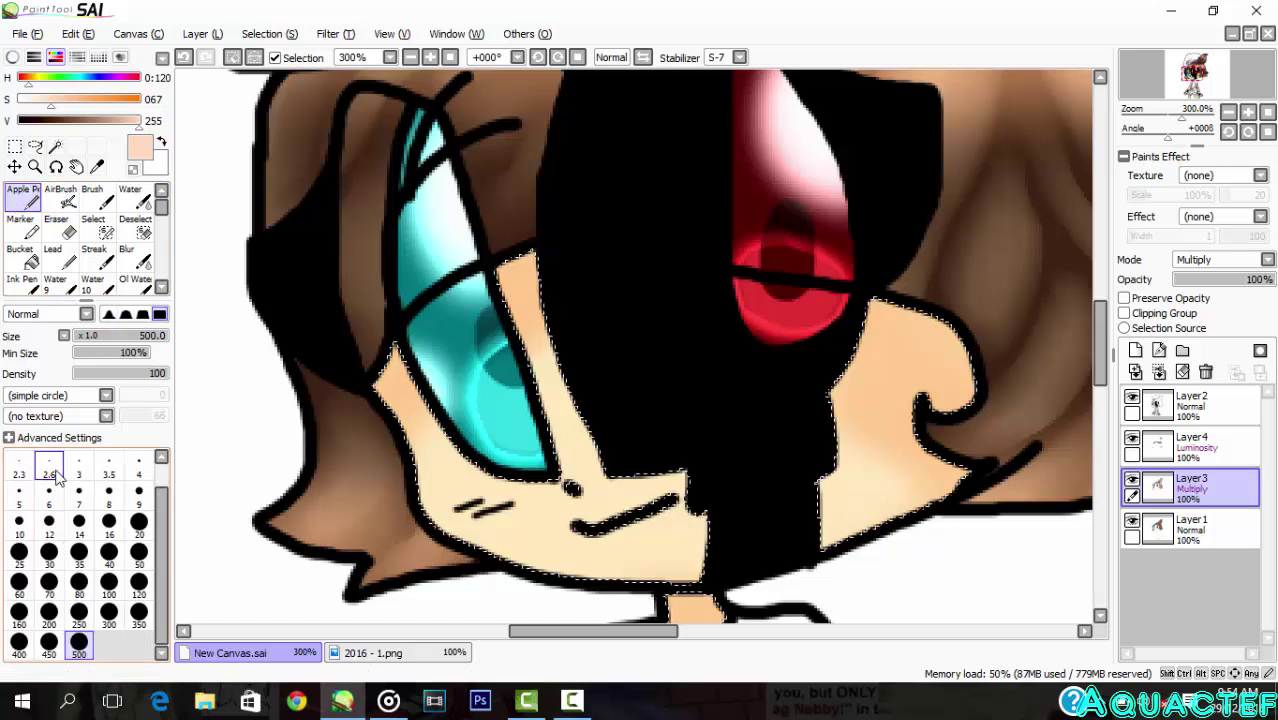
pyautogui.click(60, 196)
pyautogui.scroll(4, 611, 480)
pyautogui.scroll(-3, 640, 500)
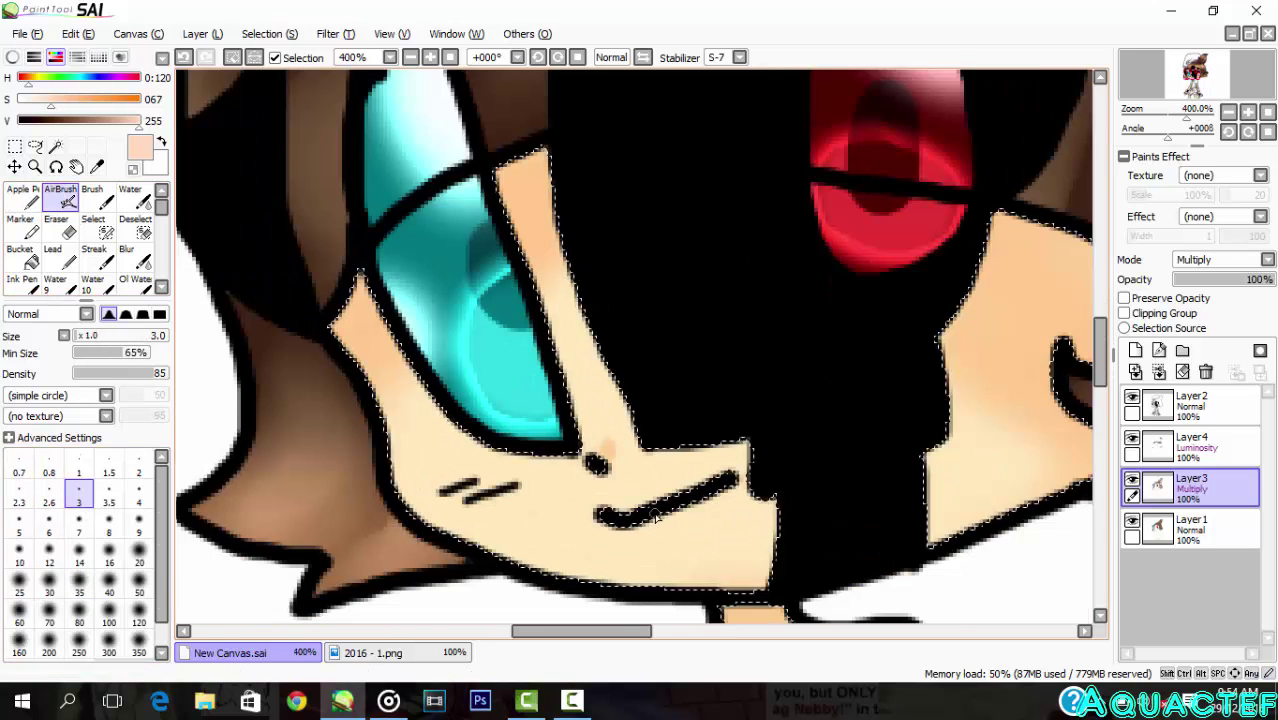
pyautogui.scroll(1, 656, 515)
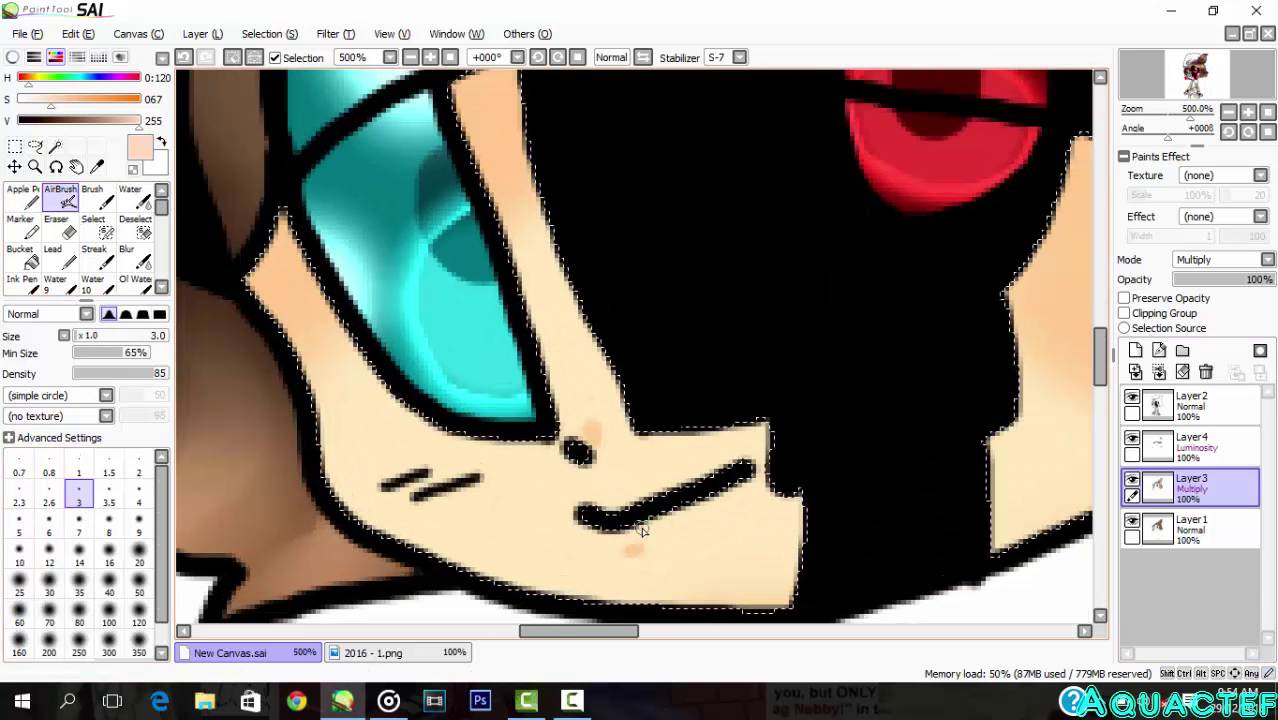
pyautogui.scroll(-4, 643, 530)
pyautogui.scroll(6, 463, 497)
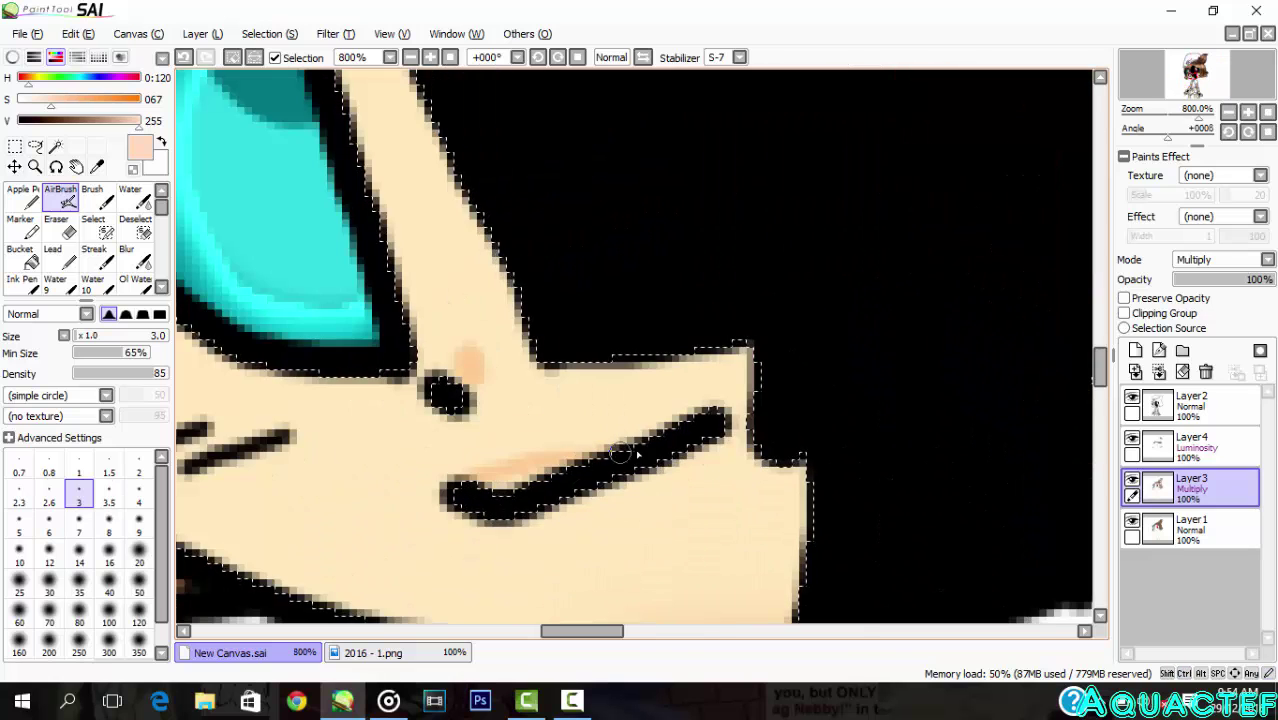
# Step: Set the paint colour to light pink with hue 5:160 and choose the AirBrush at size 35
pyautogui.scroll(-5, 711, 422)
pyautogui.scroll(3, 640, 400)
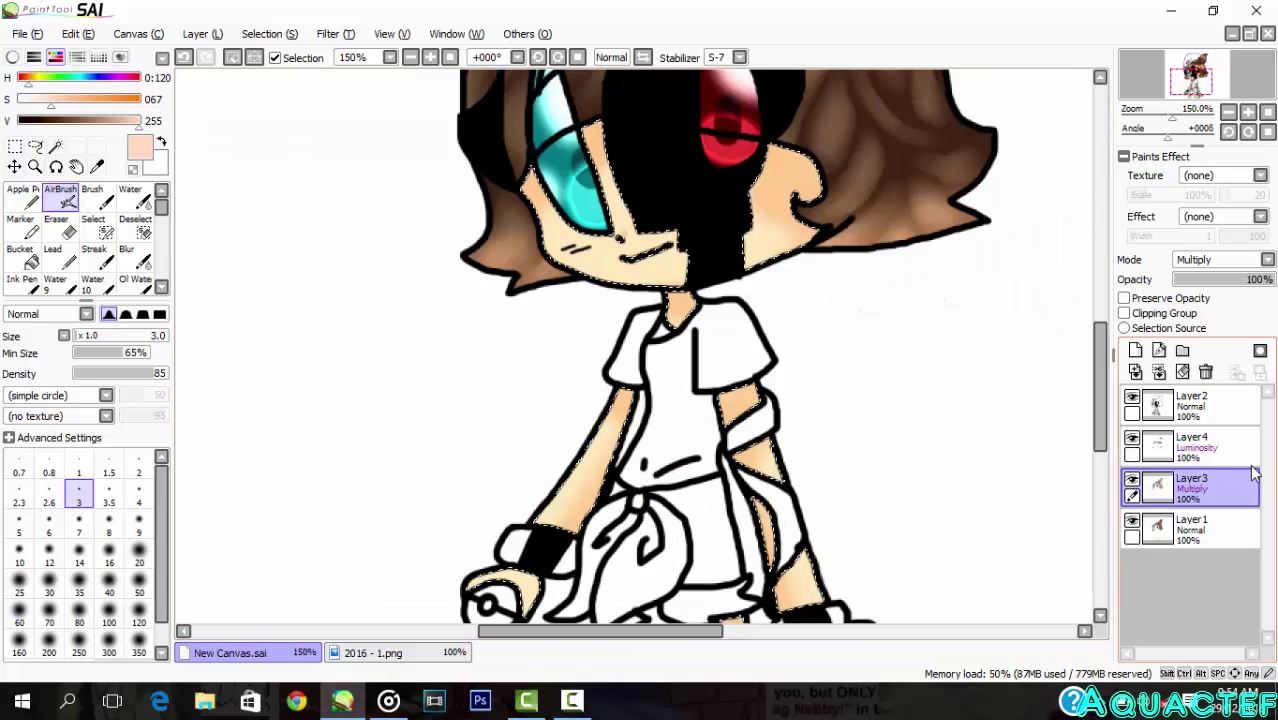
pyautogui.click(1190, 445)
pyautogui.click(24, 198)
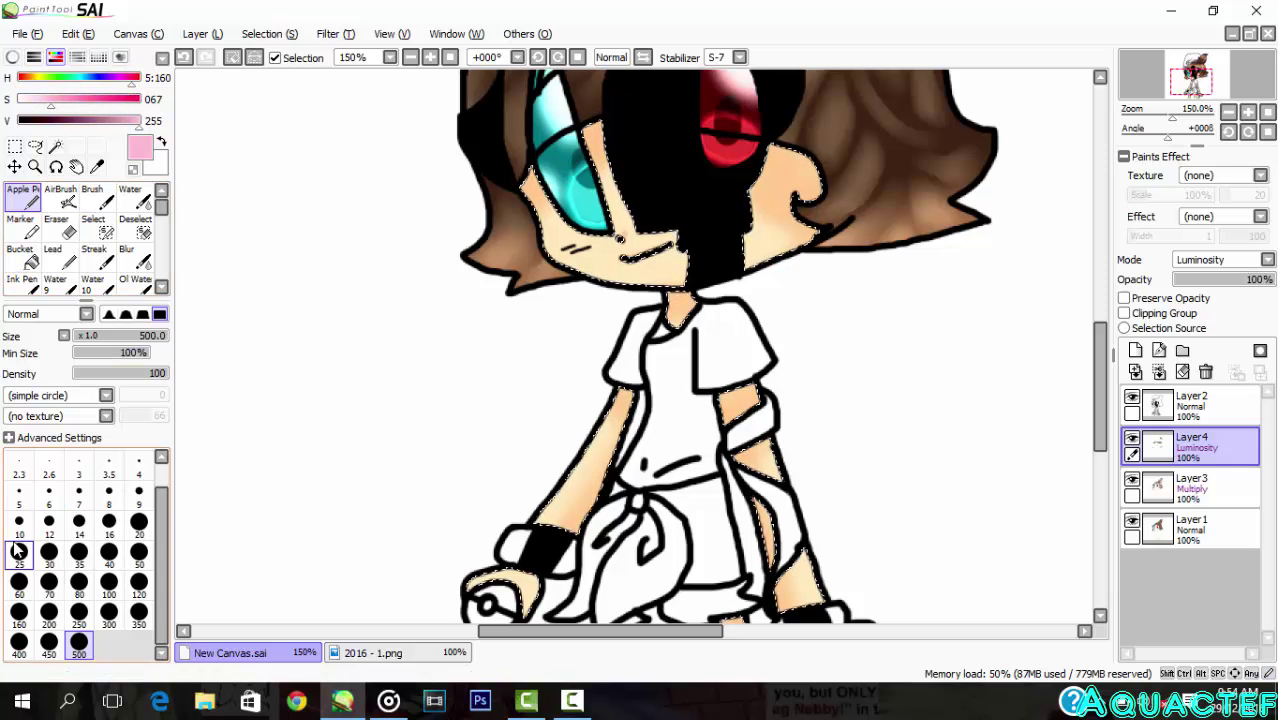
pyautogui.click(60, 192)
pyautogui.scroll(4, 600, 262)
pyautogui.moveTo(460, 215); pyautogui.dragTo(516, 240)
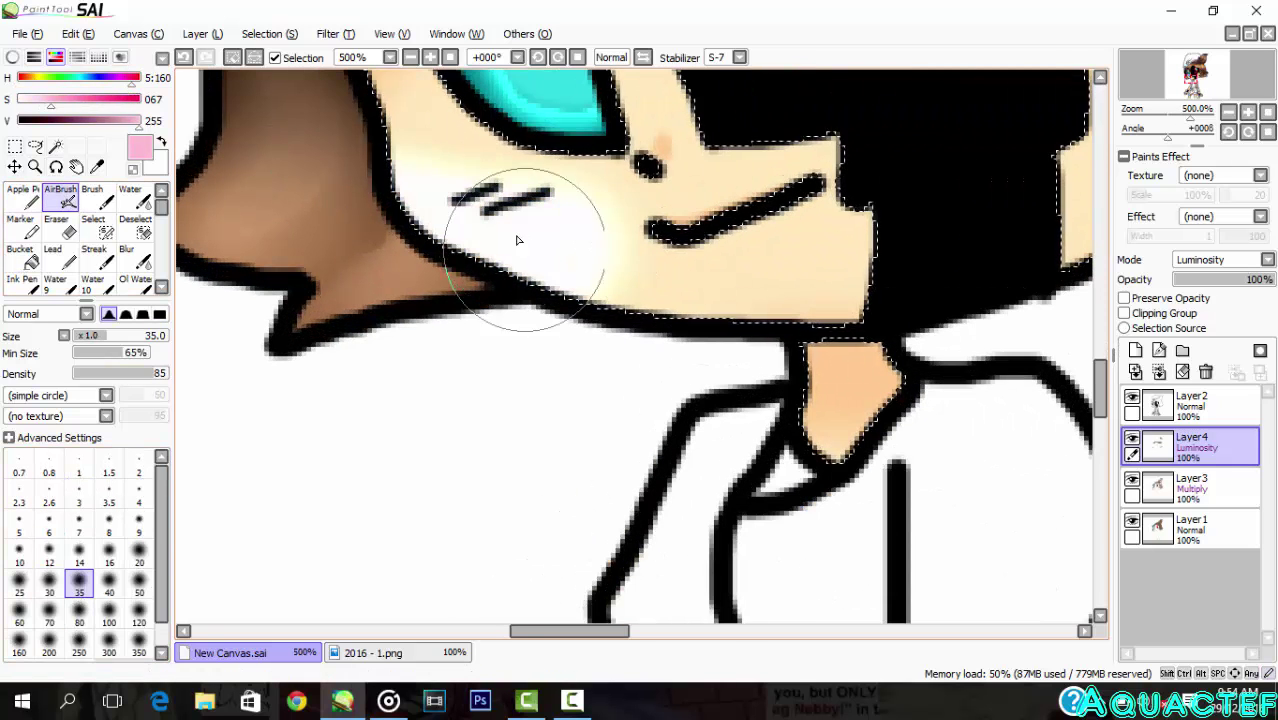
pyautogui.hotkey('ctrl', 'z')
# Step: Airbrush pink blush onto the left cheek and beside the mouth's right end on Layer1 with the size 35 brush
pyautogui.click(1190, 529)
pyautogui.moveTo(425, 200); pyautogui.dragTo(535, 210)
pyautogui.scroll(-4, 530, 195)
pyautogui.scroll(2, 620, 200)
pyautogui.moveTo(640, 205)
pyautogui.mouseDown()
pyautogui.moveTo(716, 188)
pyautogui.moveTo(630, 210)
pyautogui.mouseUp()
pyautogui.scroll(-2, 720, 166)
# Step: Paint the white of the left eye along the iris's lower left edge on the Luminosity layer with a size 30 pen
pyautogui.click(1190, 447)
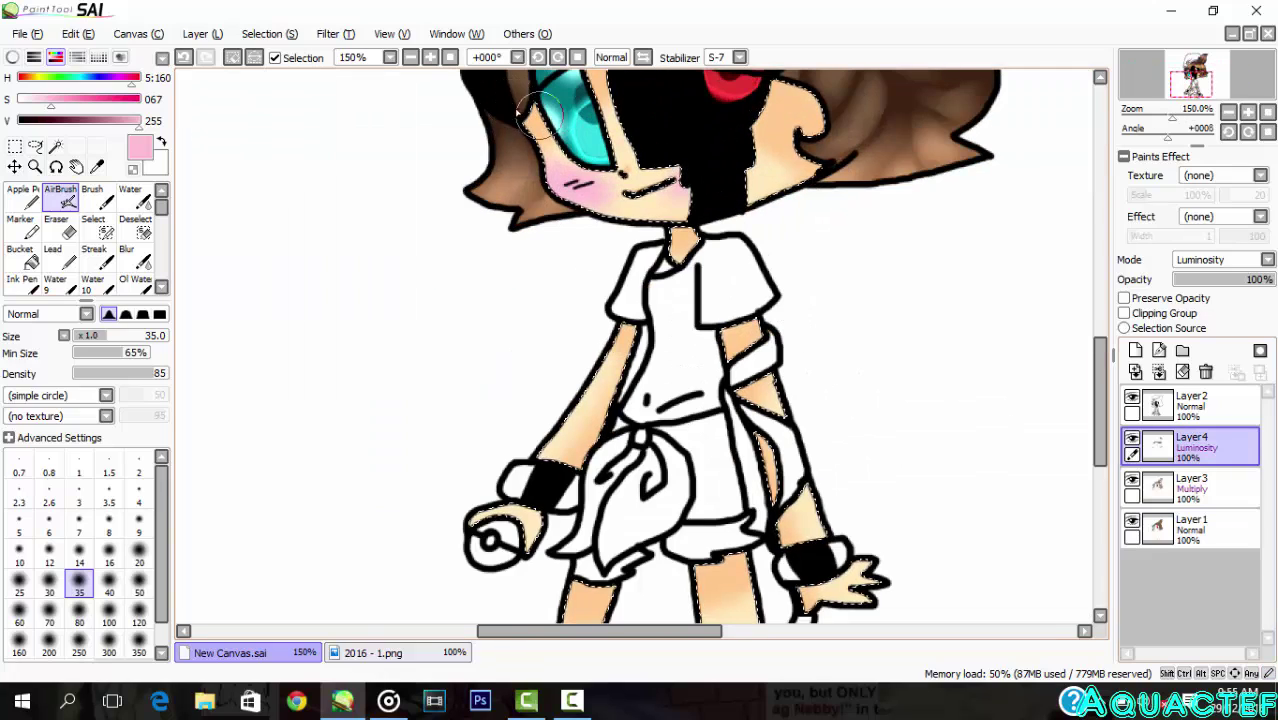
pyautogui.click(22, 197)
pyautogui.scroll(4, 562, 117)
pyautogui.moveTo(499, 123)
pyautogui.mouseDown()
pyautogui.moveTo(518, 191)
pyautogui.moveTo(627, 258)
pyautogui.mouseUp()
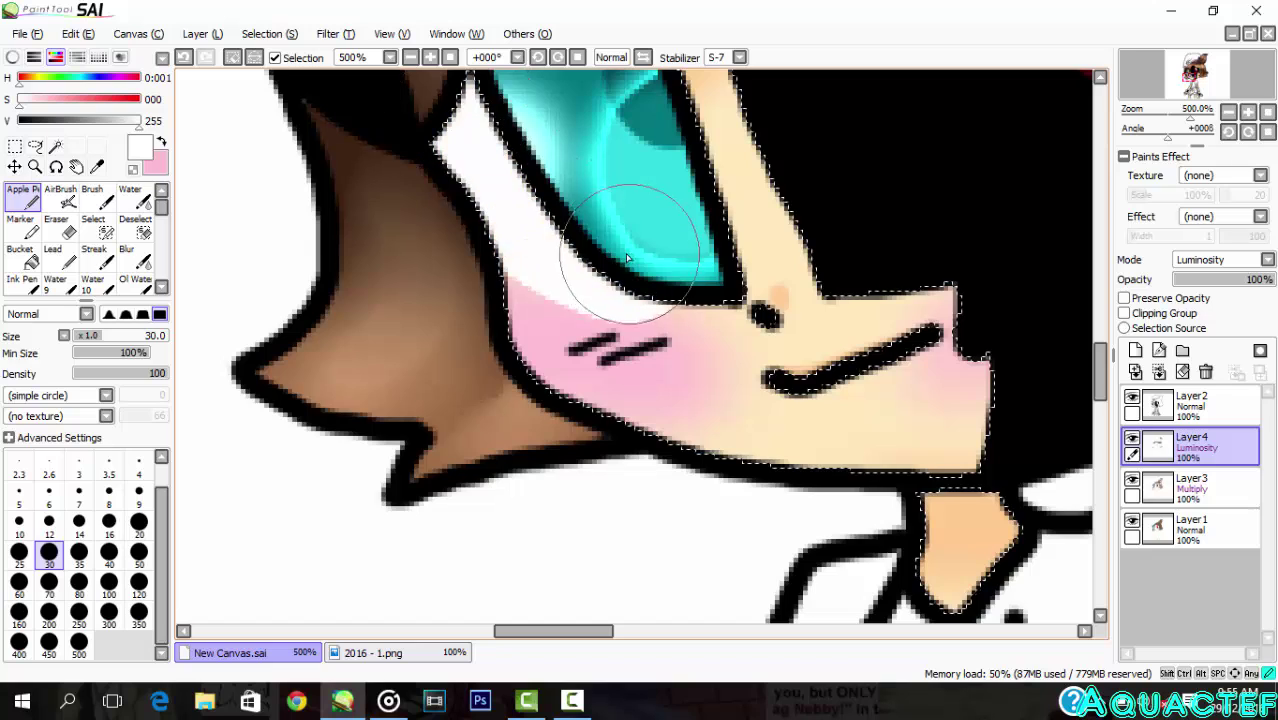
# Step: Make Layer1 active and clear the whole skin selection with the size 500 Deselect tool
pyautogui.scroll(-4, 540, 150)
pyautogui.click(1194, 538)
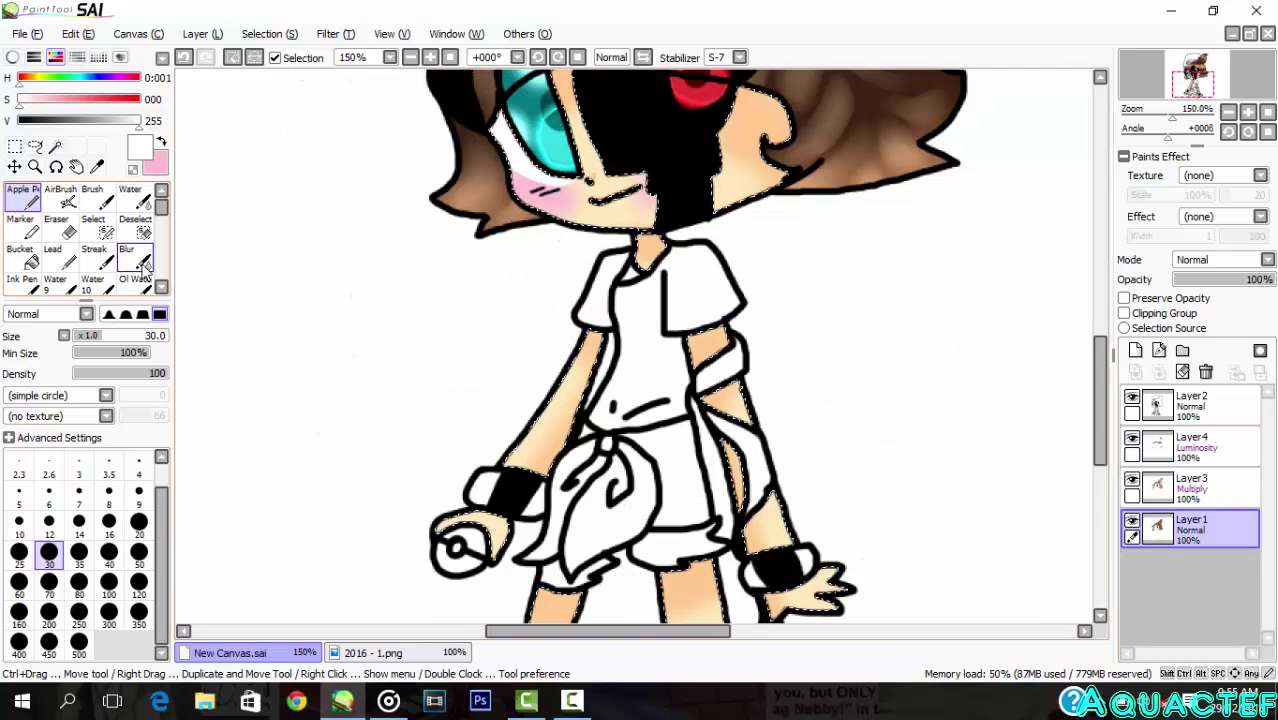
pyautogui.click(135, 228)
pyautogui.moveTo(500, 285); pyautogui.dragTo(911, 303)
pyautogui.scroll(-4, 735, 235)
pyautogui.scroll(4, 740, 200)
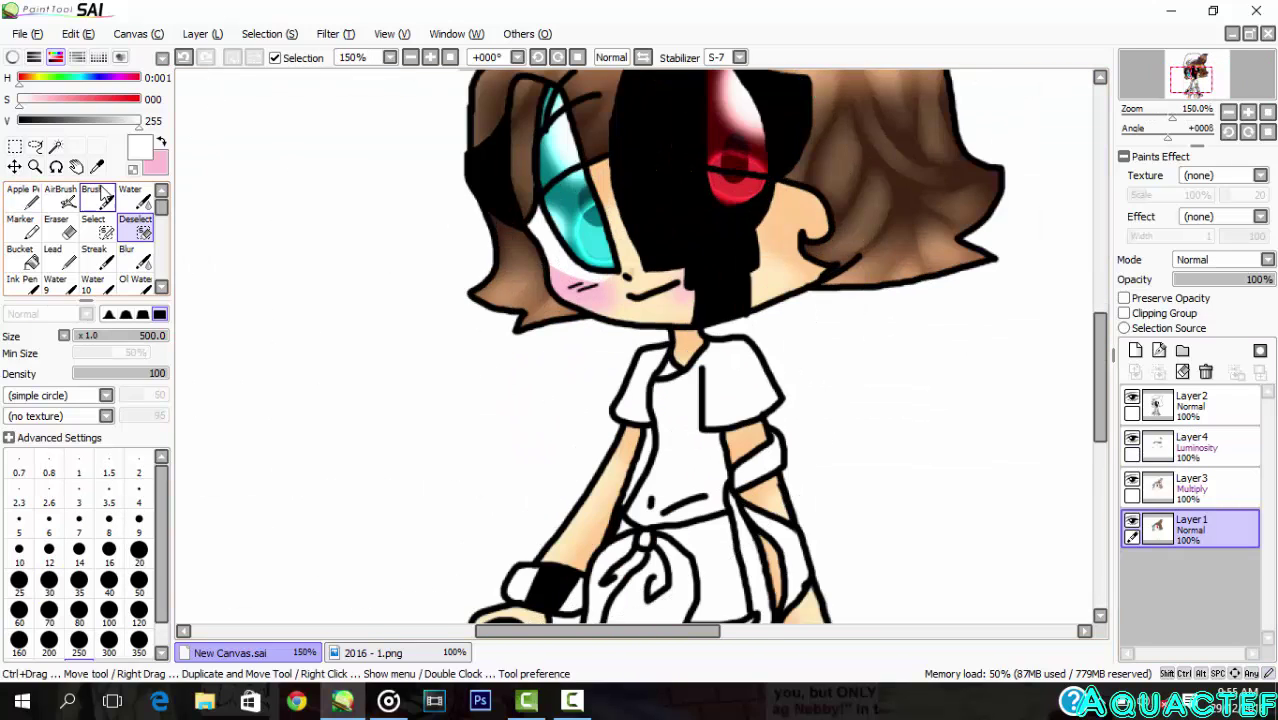
# Step: Select the shirt and the cloth tied at the waist with the Magic Wand, and pick the light green from the reference drawing
pyautogui.click(56, 147)
pyautogui.click(665, 393)
pyautogui.scroll(-3, 667, 395)
pyautogui.scroll(3, 665, 513)
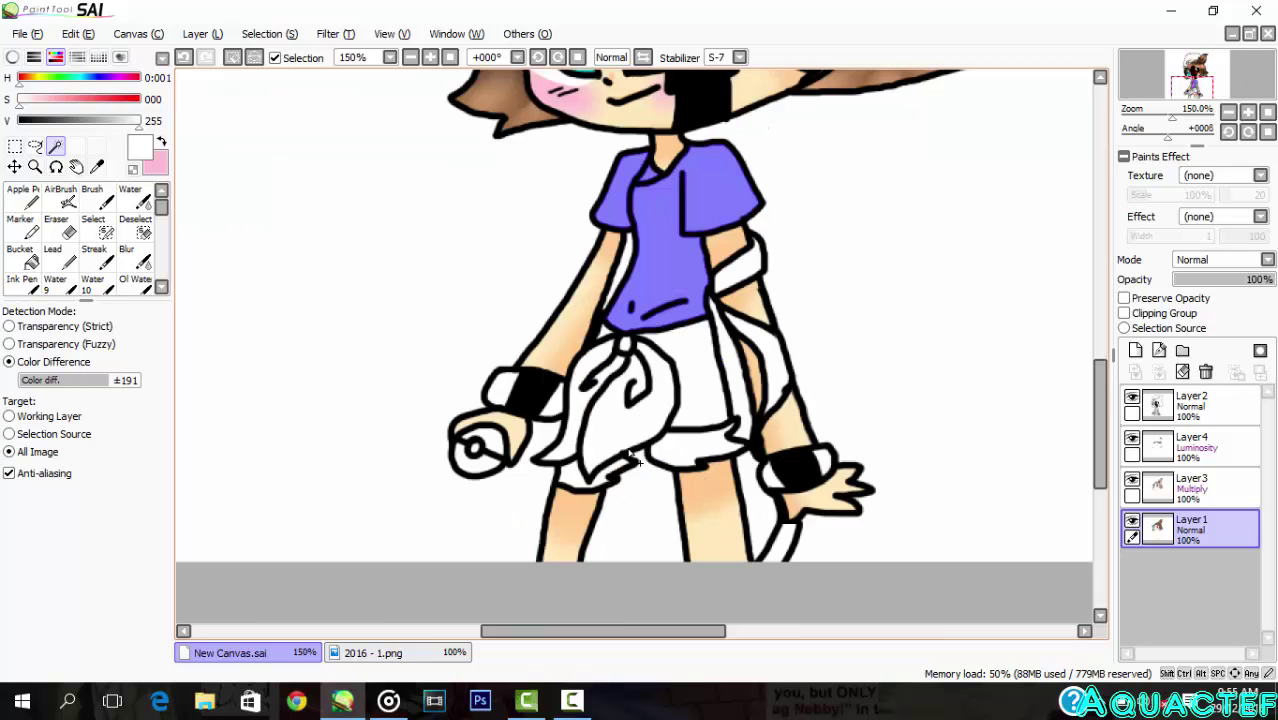
pyautogui.click(411, 660)
pyautogui.click(230, 653)
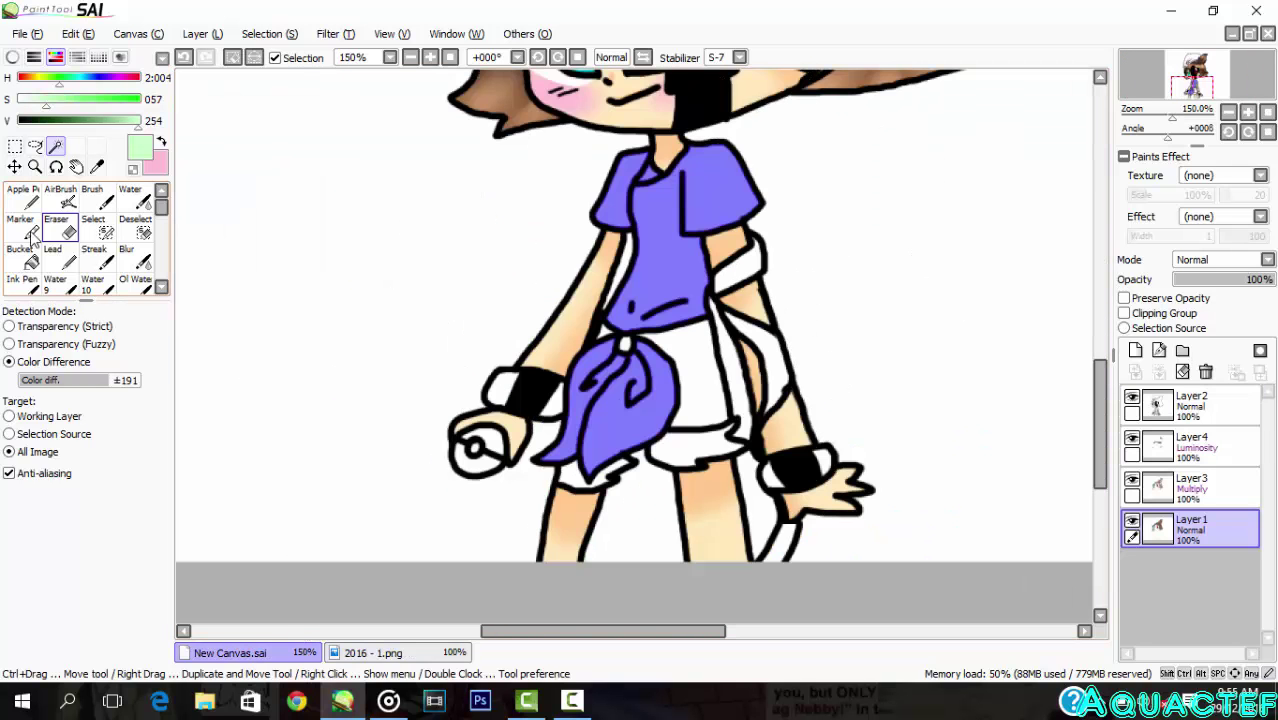
# Step: Fill the selected shirt and waist cloth with the light green on Layer1 using the size 500 pen
pyautogui.click(22, 226)
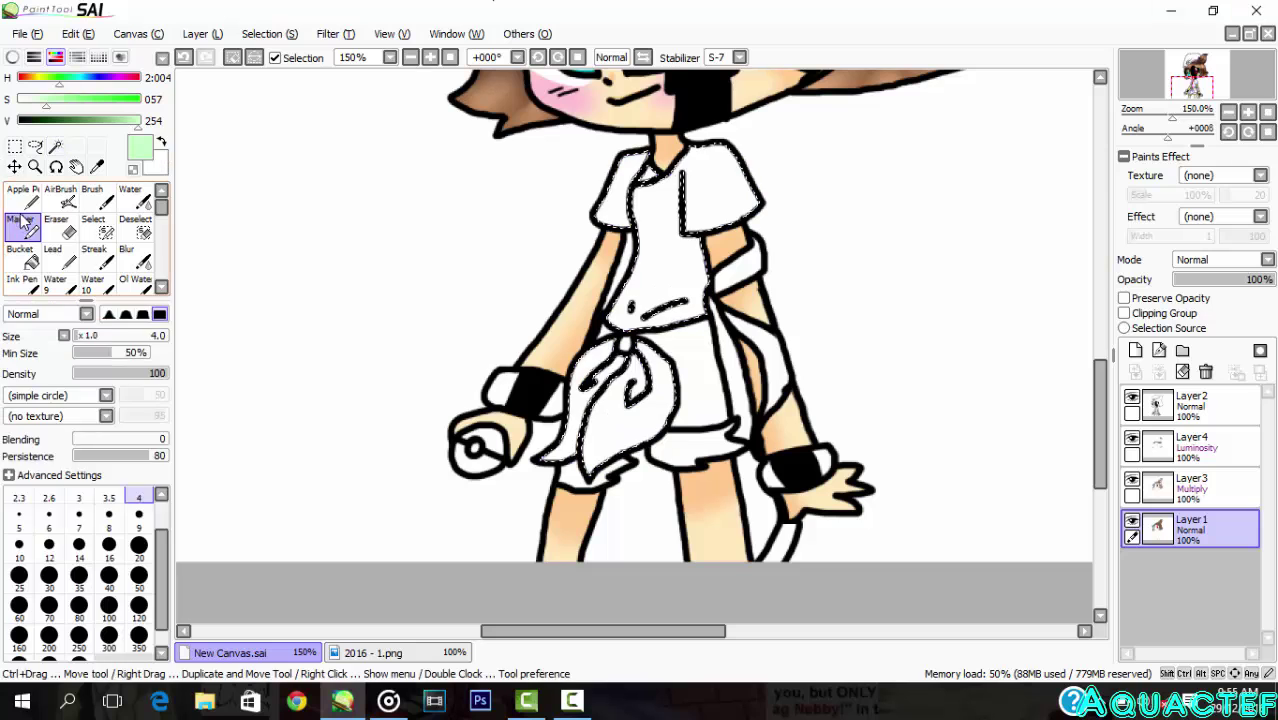
pyautogui.click(23, 197)
pyautogui.click(79, 647)
pyautogui.moveTo(330, 420); pyautogui.dragTo(157, 232)
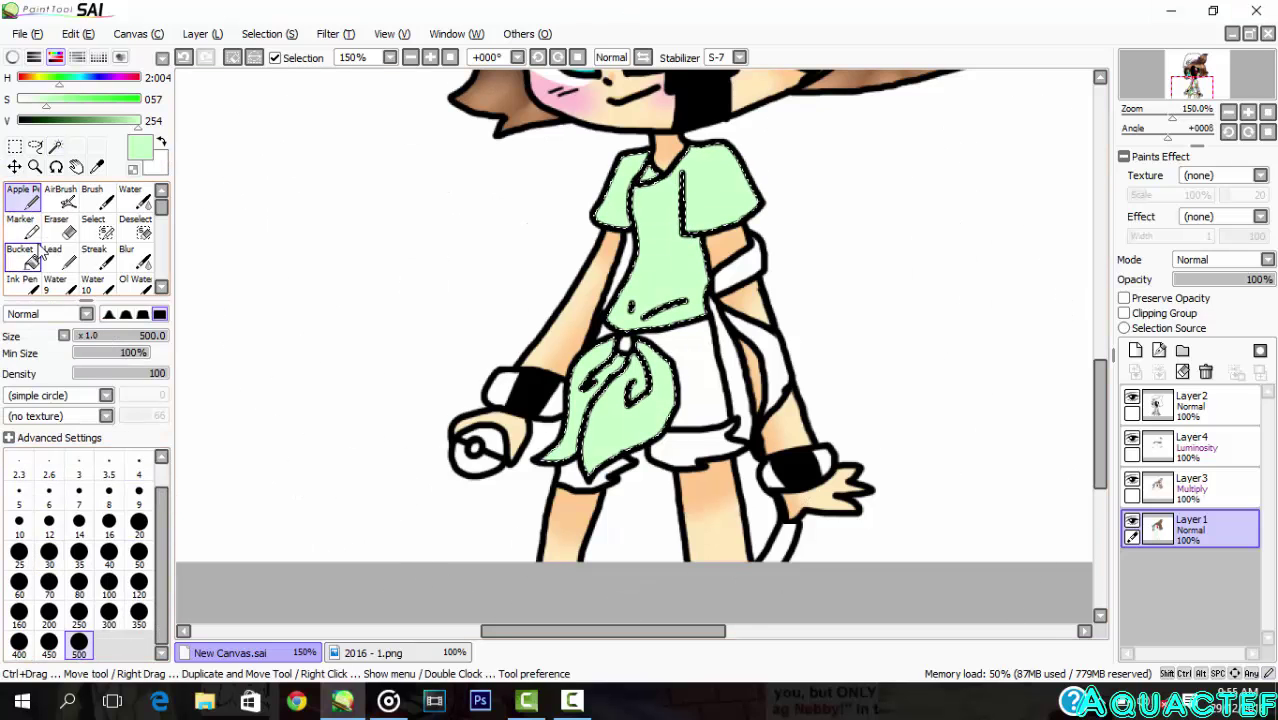
# Step: Airbrush darker green shading over the shirt's collar, sleeves and side on the Multiply layer with the size 35 brush
pyautogui.click(60, 197)
pyautogui.click(1190, 488)
pyautogui.scroll(2, 668, 152)
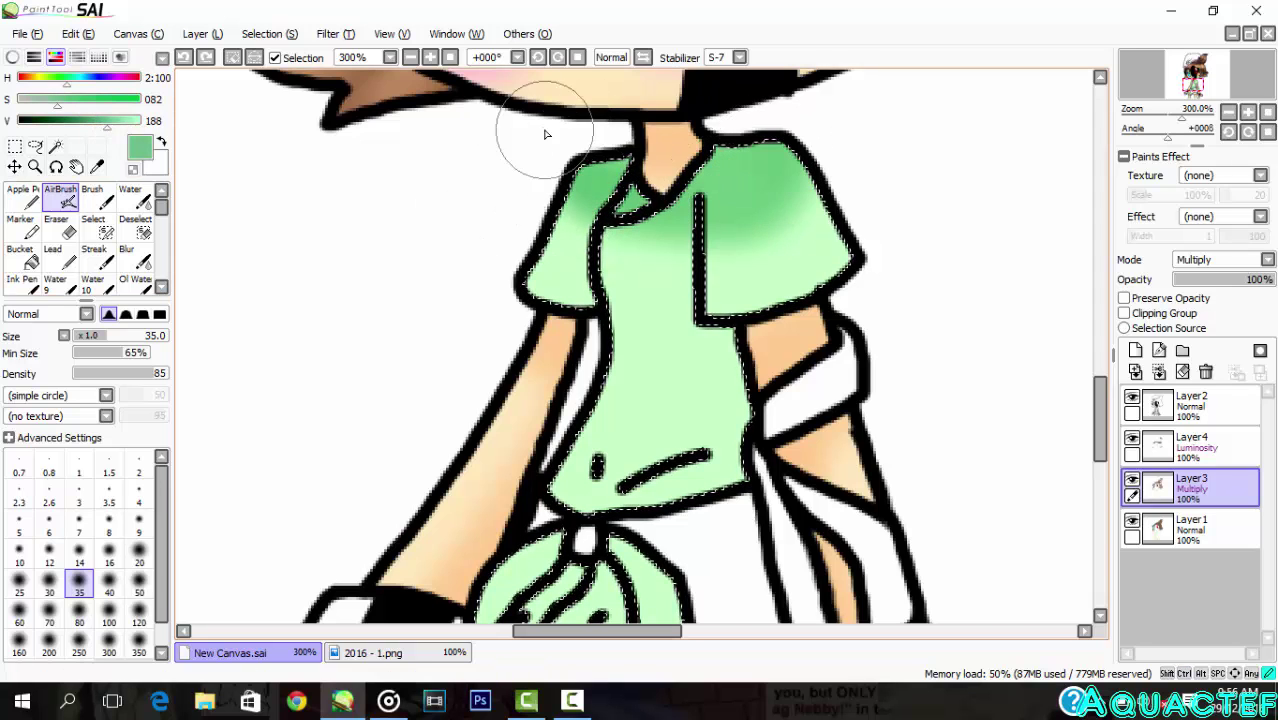
pyautogui.moveTo(690, 270)
pyautogui.mouseDown()
pyautogui.moveTo(687, 337)
pyautogui.moveTo(748, 520)
pyautogui.mouseUp()
pyautogui.scroll(-2, 620, 280)
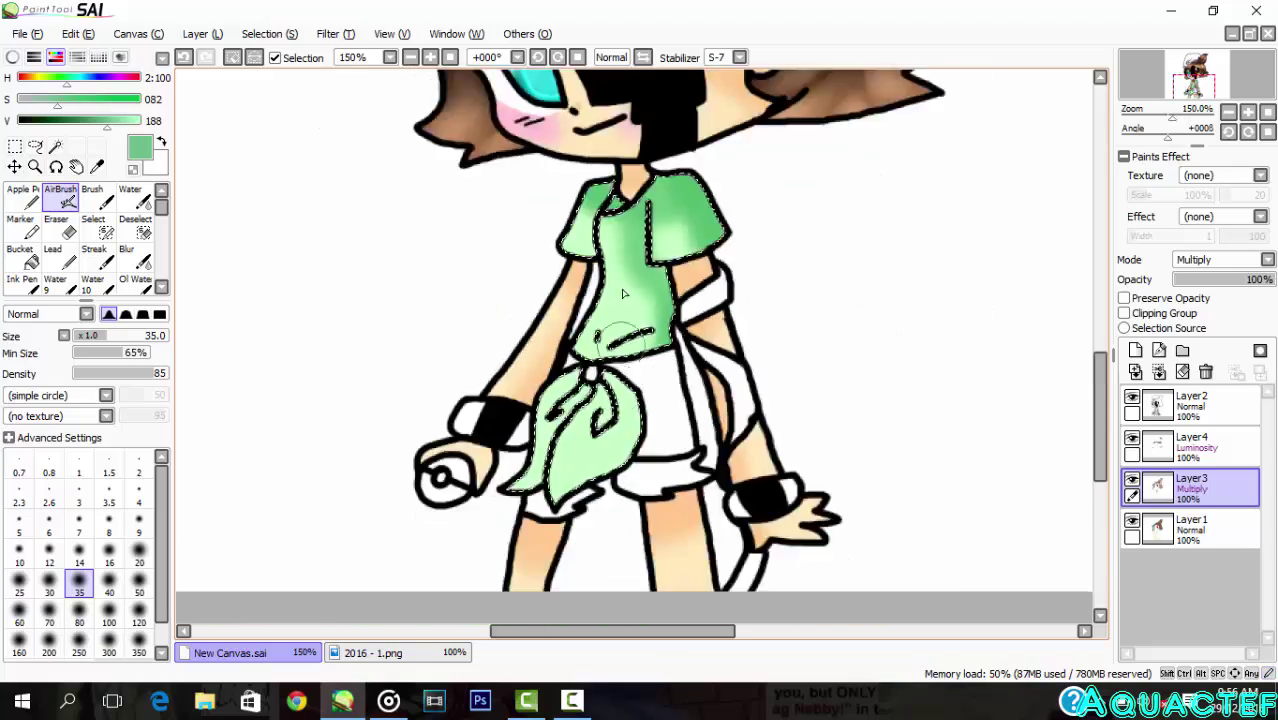
# Step: Airbrush the darker green shading along the folds and outer edges of the cloth tied at the waist
pyautogui.scroll(3, 625, 360)
pyautogui.moveTo(504, 320)
pyautogui.mouseDown()
pyautogui.moveTo(557, 335)
pyautogui.moveTo(454, 461)
pyautogui.mouseUp()
pyautogui.scroll(-3, 450, 480)
pyautogui.scroll(4, 400, 545)
pyautogui.moveTo(642, 325); pyautogui.dragTo(555, 445)
pyautogui.scroll(-5, 555, 460)
pyautogui.scroll(3, 500, 550)
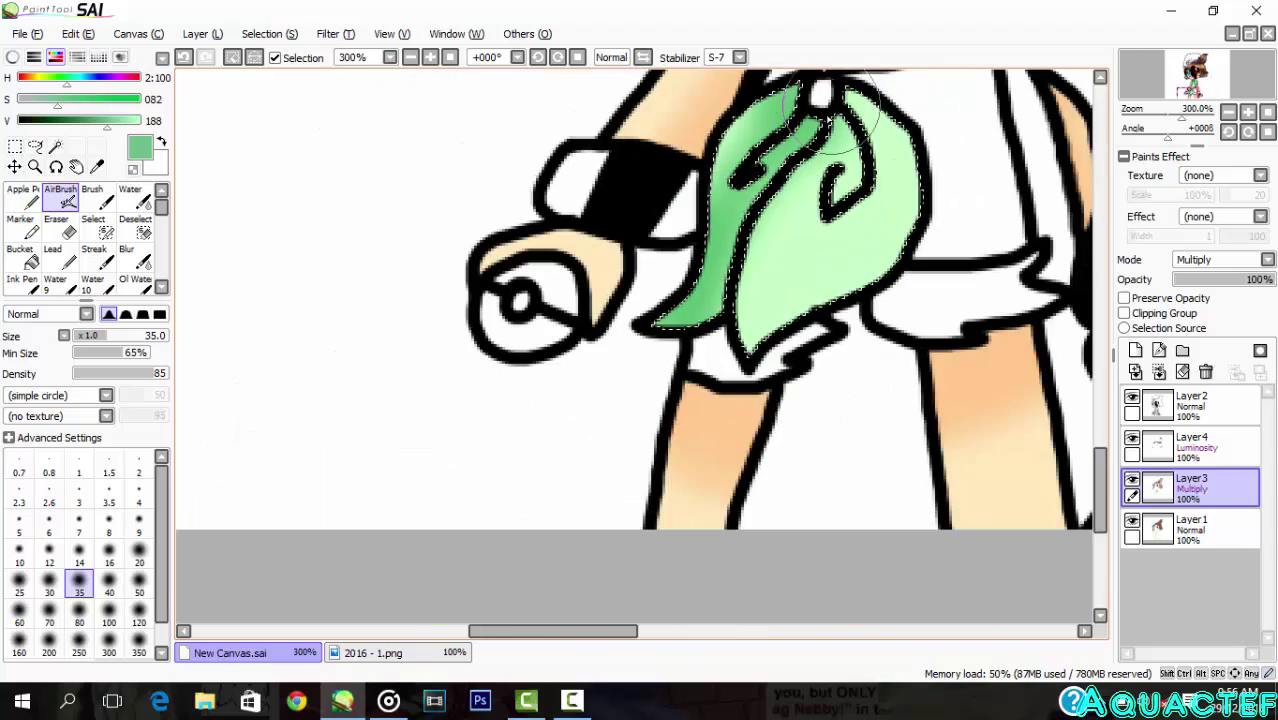
pyautogui.moveTo(862, 105)
pyautogui.mouseDown()
pyautogui.moveTo(896, 244)
pyautogui.moveTo(814, 290)
pyautogui.mouseUp()
pyautogui.scroll(-2, 808, 312)
pyautogui.scroll(3, 968, 143)
pyautogui.scroll(-4, 671, 242)
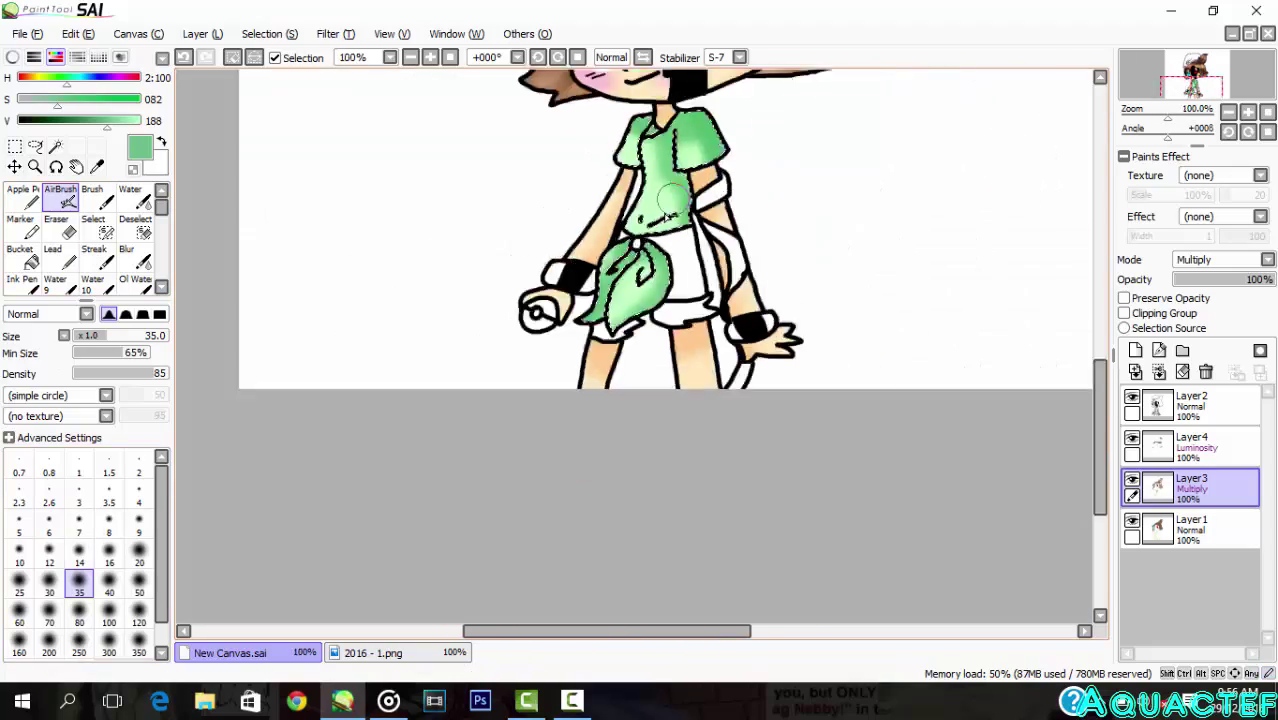
# Step: Airbrush bright highlights on the shirt's sleeve and the waist cloth on the Luminosity layer with the size 7 brush
pyautogui.scroll(3, 696, 161)
pyautogui.click(1215, 449)
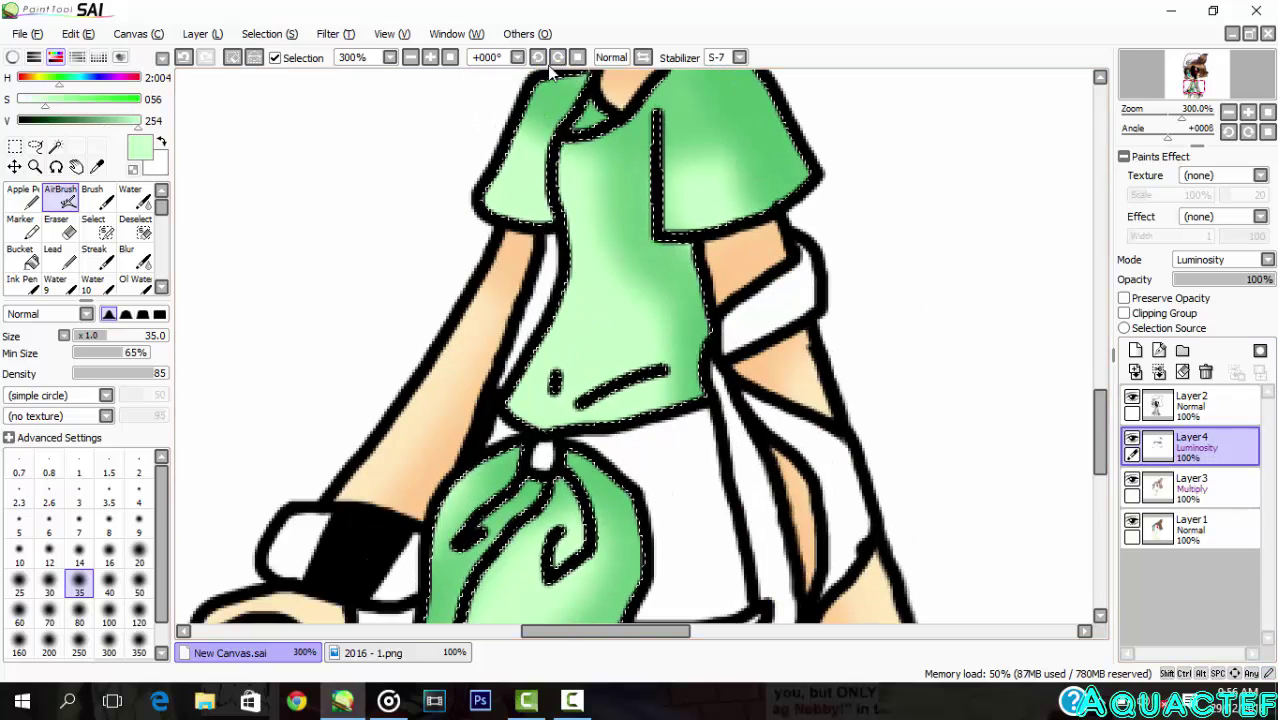
pyautogui.scroll(-1, 818, 331)
pyautogui.click(80, 527)
pyautogui.scroll(1, 700, 128)
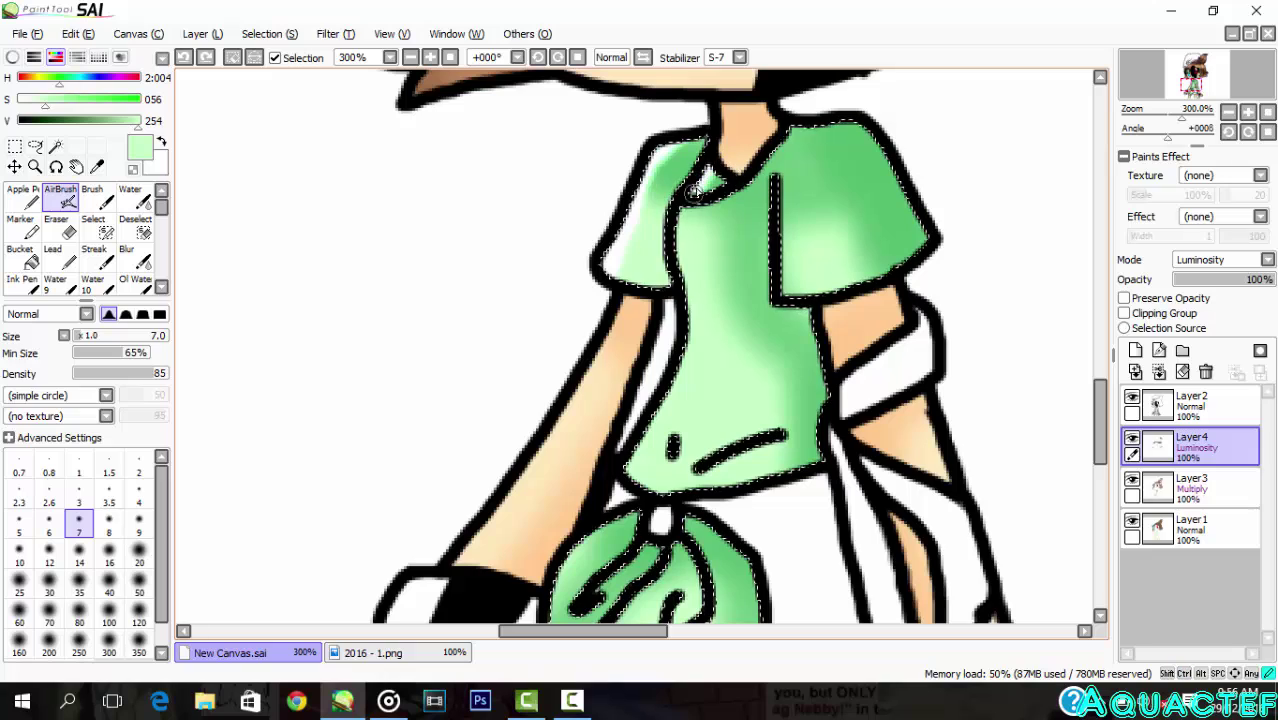
pyautogui.scroll(-2, 720, 250)
pyautogui.scroll(3, 578, 366)
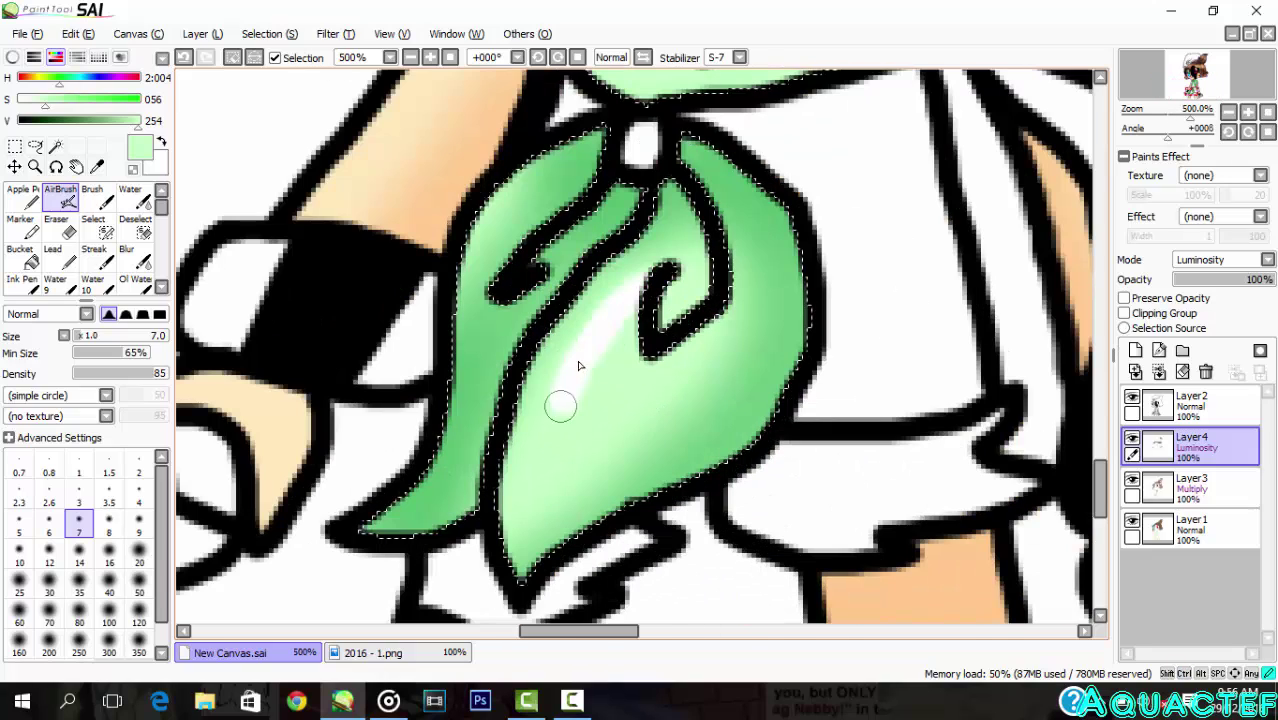
# Step: Soften the highlight on the waist cloth with the size 40 Blur tool
pyautogui.click(135, 258)
pyautogui.click(109, 645)
pyautogui.moveTo(590, 385)
pyautogui.mouseDown()
pyautogui.moveTo(562, 424)
pyautogui.moveTo(598, 400)
pyautogui.mouseUp()
pyautogui.scroll(-7, 610, 280)
pyautogui.scroll(3, 690, 85)
# Step: Make Layer1 active and clear the shirt and cloth selection with the Deselect tool
pyautogui.click(1190, 529)
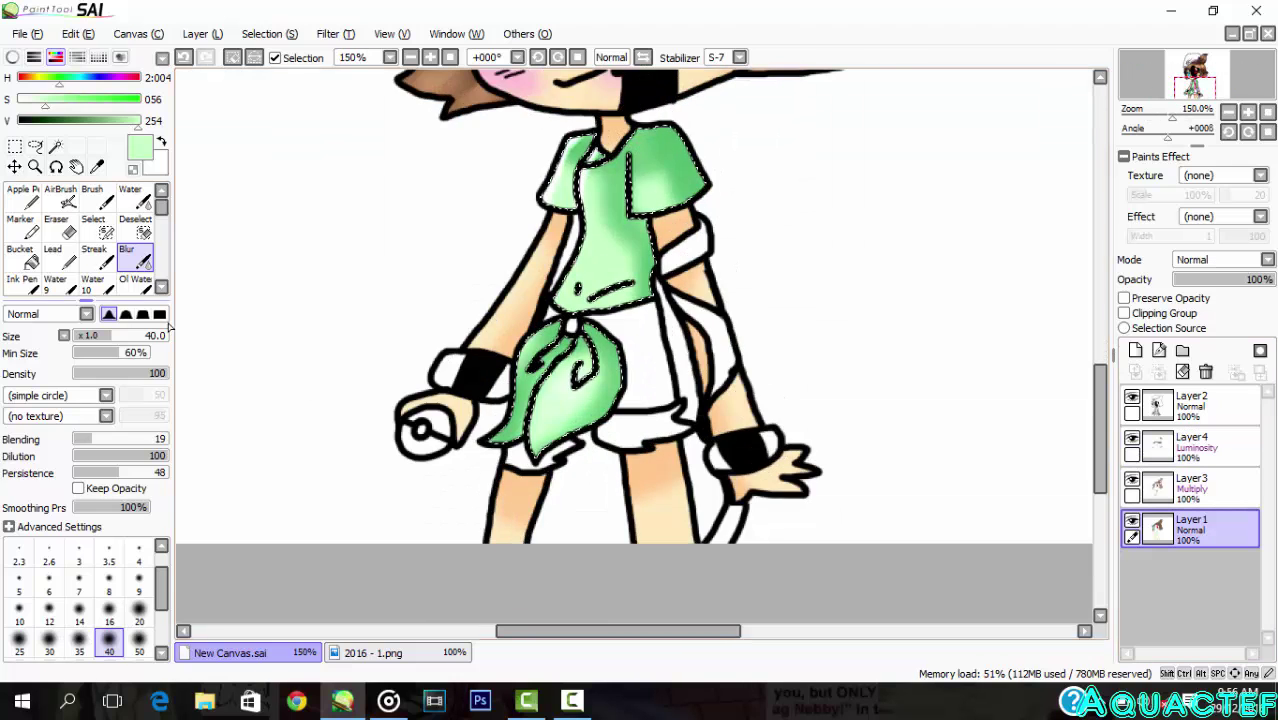
pyautogui.click(135, 228)
pyautogui.moveTo(349, 350); pyautogui.dragTo(592, 194)
# Step: Pick the light aqua from the reference drawing and fill the waist cloth's knot bead with the size 7 pen
pyautogui.click(33, 205)
pyautogui.click(55, 147)
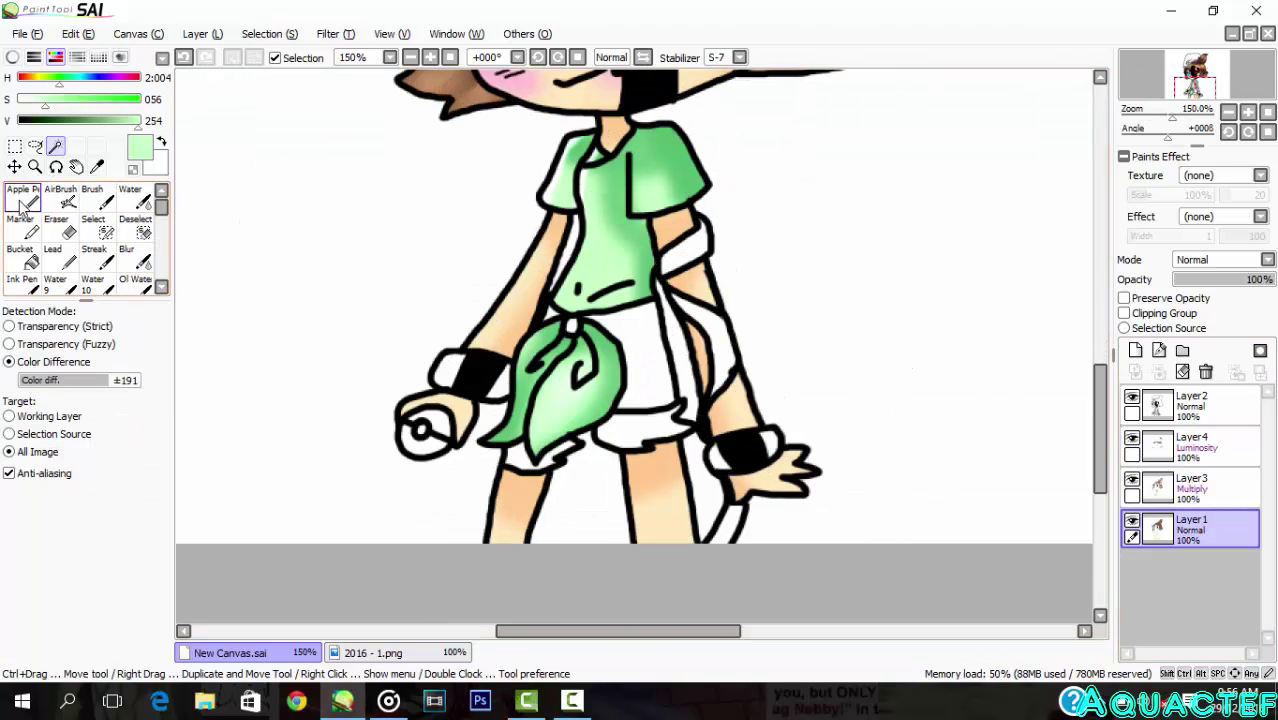
pyautogui.click(25, 203)
pyautogui.click(390, 653)
pyautogui.scroll(4, 525, 437)
pyautogui.keyDown('alt'); pyautogui.click(533, 438); pyautogui.keyUp('alt')
pyautogui.click(230, 653)
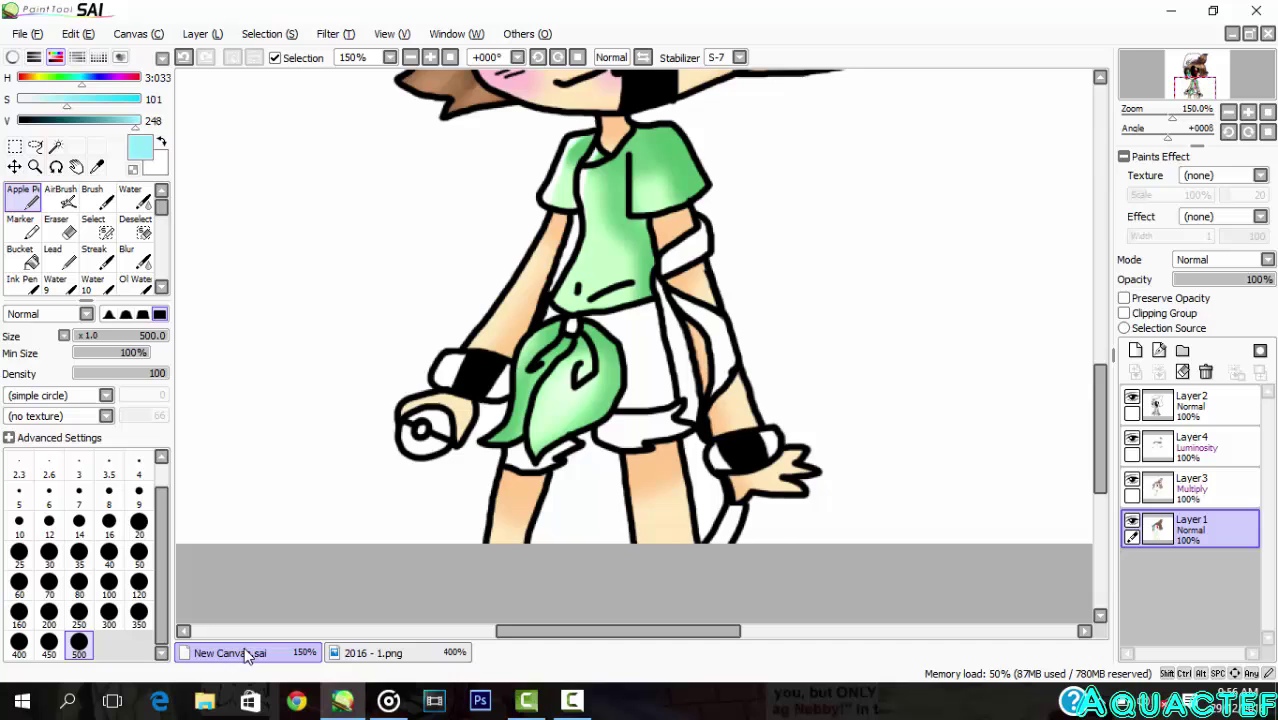
pyautogui.click(79, 494)
pyautogui.scroll(6, 542, 271)
pyautogui.moveTo(540, 272); pyautogui.dragTo(510, 326)
# Step: Airbrush the knot bead with a stronger aqua on the Multiply layer and highlight it on the Luminosity layer at size 5
pyautogui.click(60, 196)
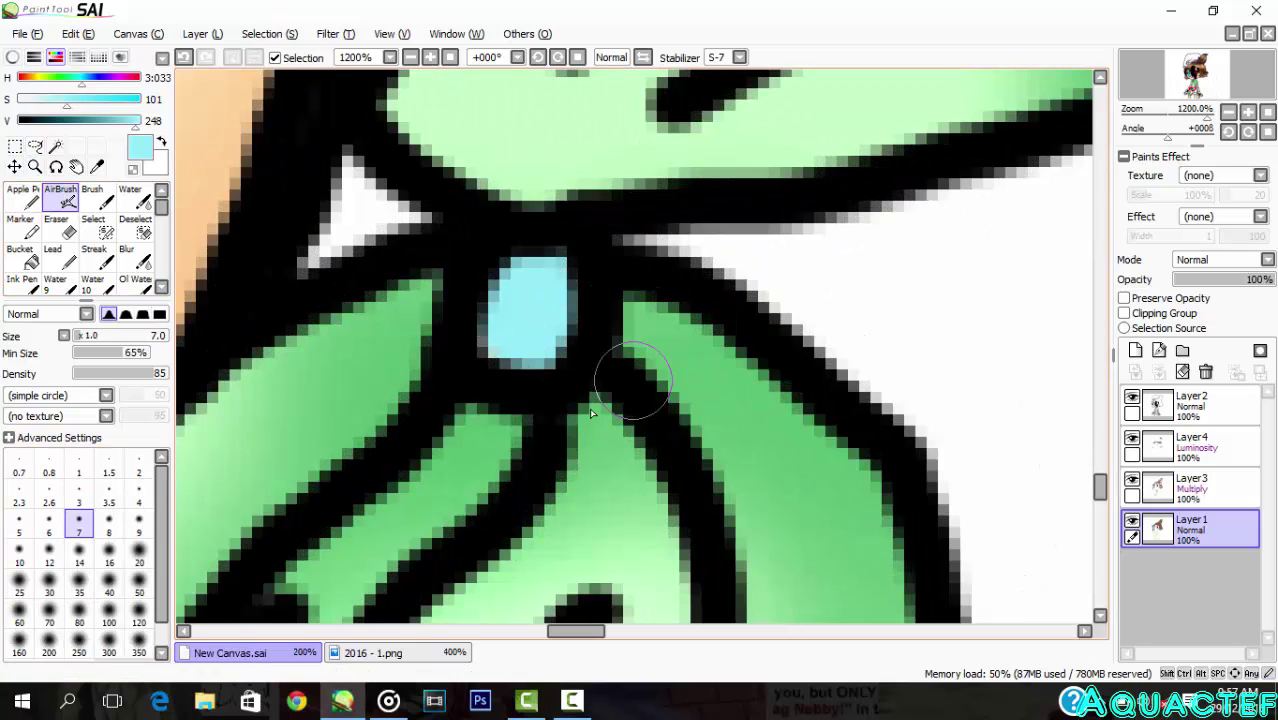
pyautogui.click(1176, 478)
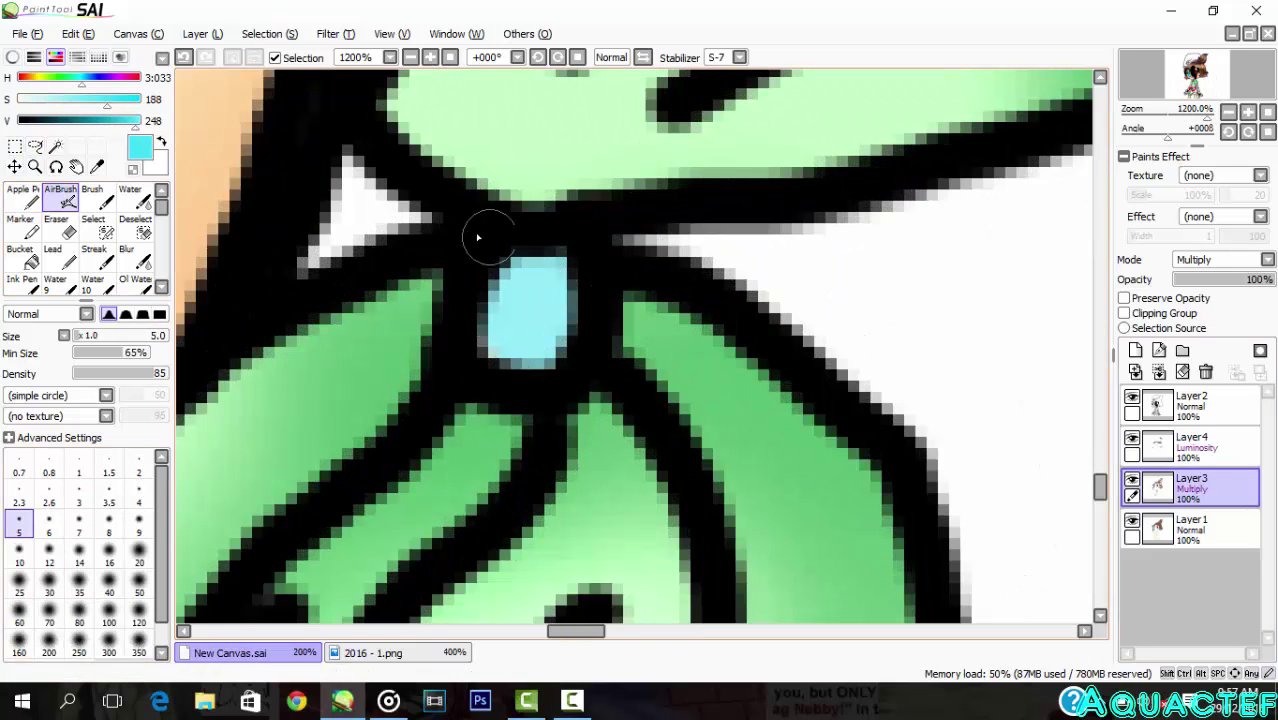
pyautogui.click(1198, 452)
pyautogui.scroll(-7, 480, 322)
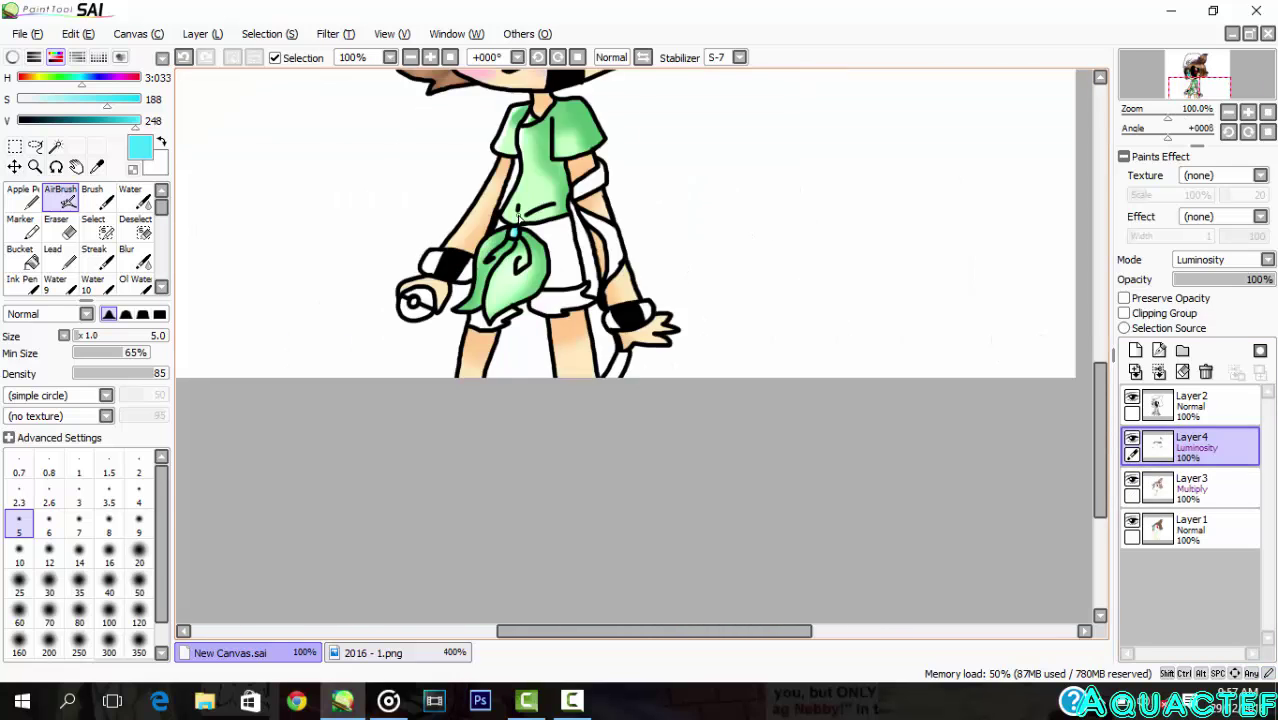
# Step: Select the white ends of both wristbands with the Magic Wand and fill them with pale blue-grey on Layer1
pyautogui.scroll(1, 480, 322)
pyautogui.click(57, 146)
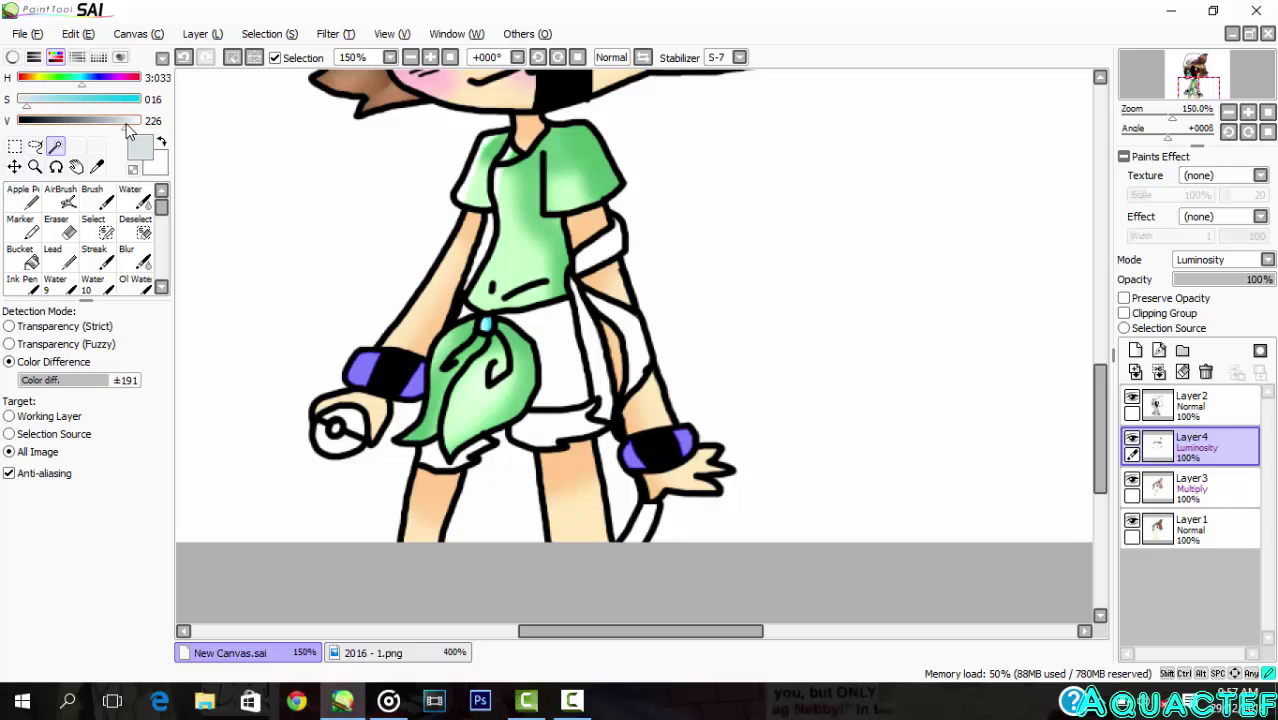
pyautogui.click(27, 203)
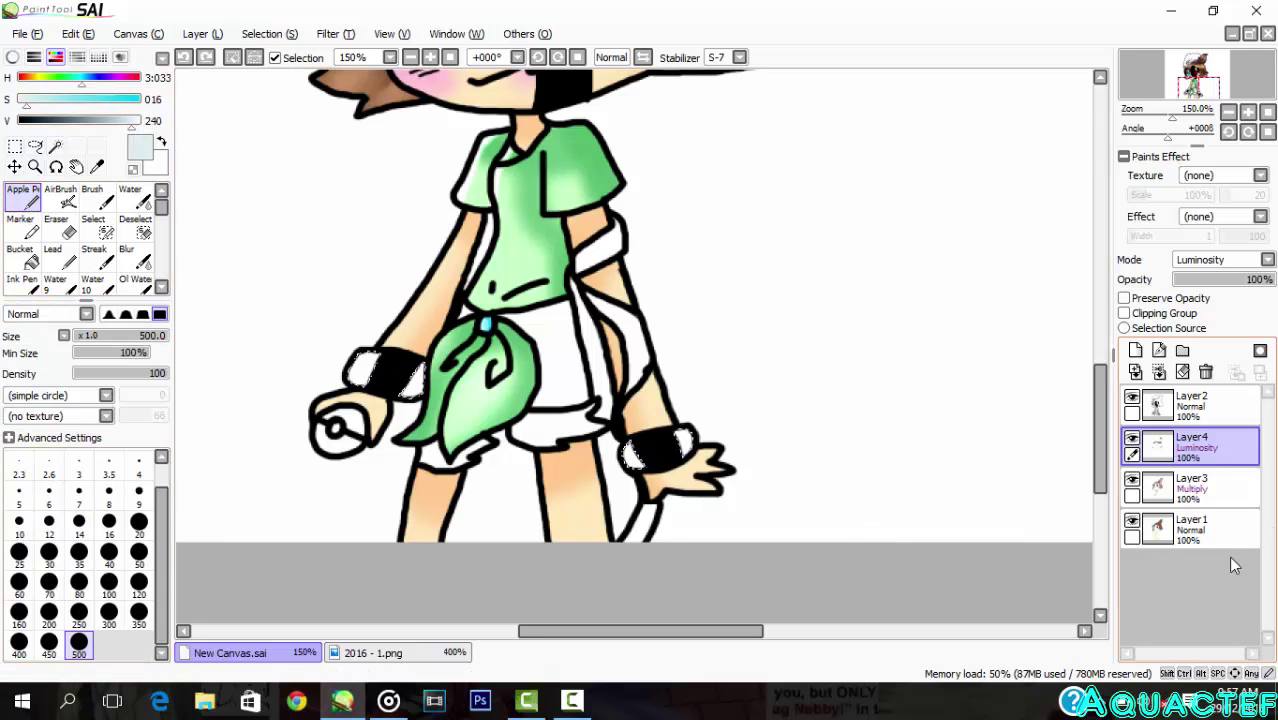
pyautogui.click(1210, 535)
# Step: Shade the ends of both wristbands with a darker grey on the Multiply layer using the size 14 airbrush
pyautogui.click(1190, 488)
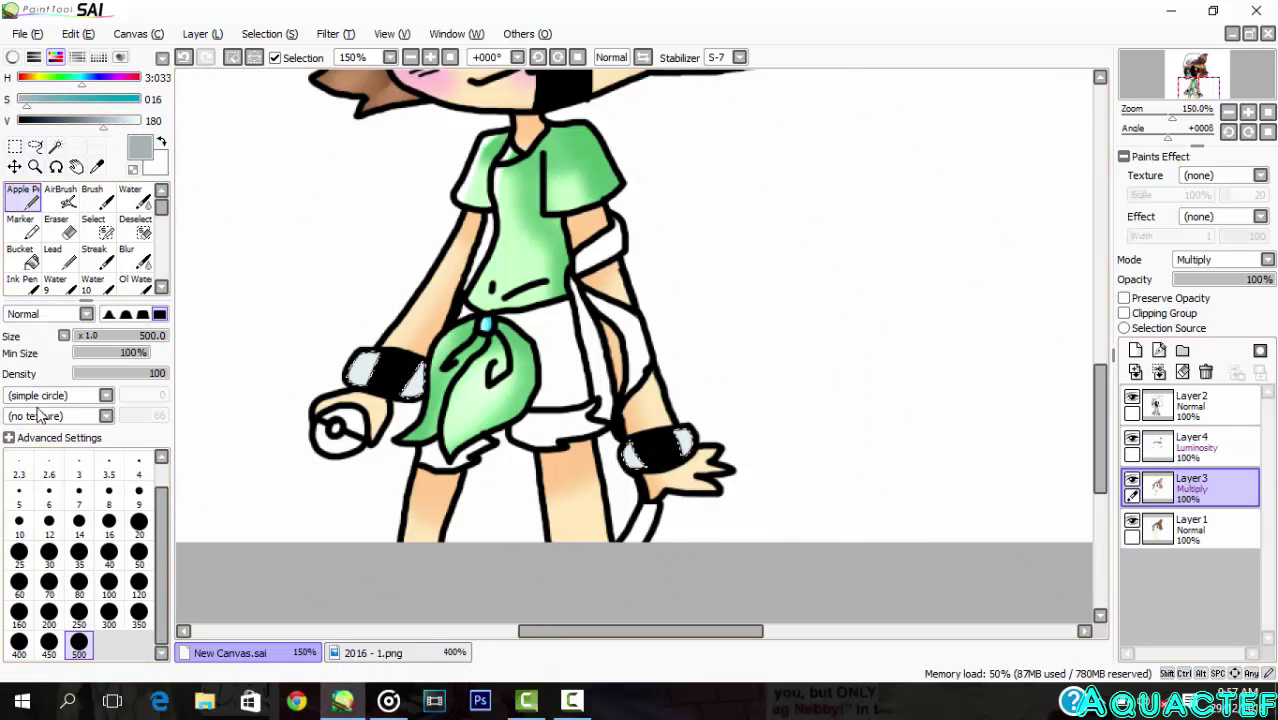
pyautogui.click(60, 200)
pyautogui.scroll(4, 390, 360)
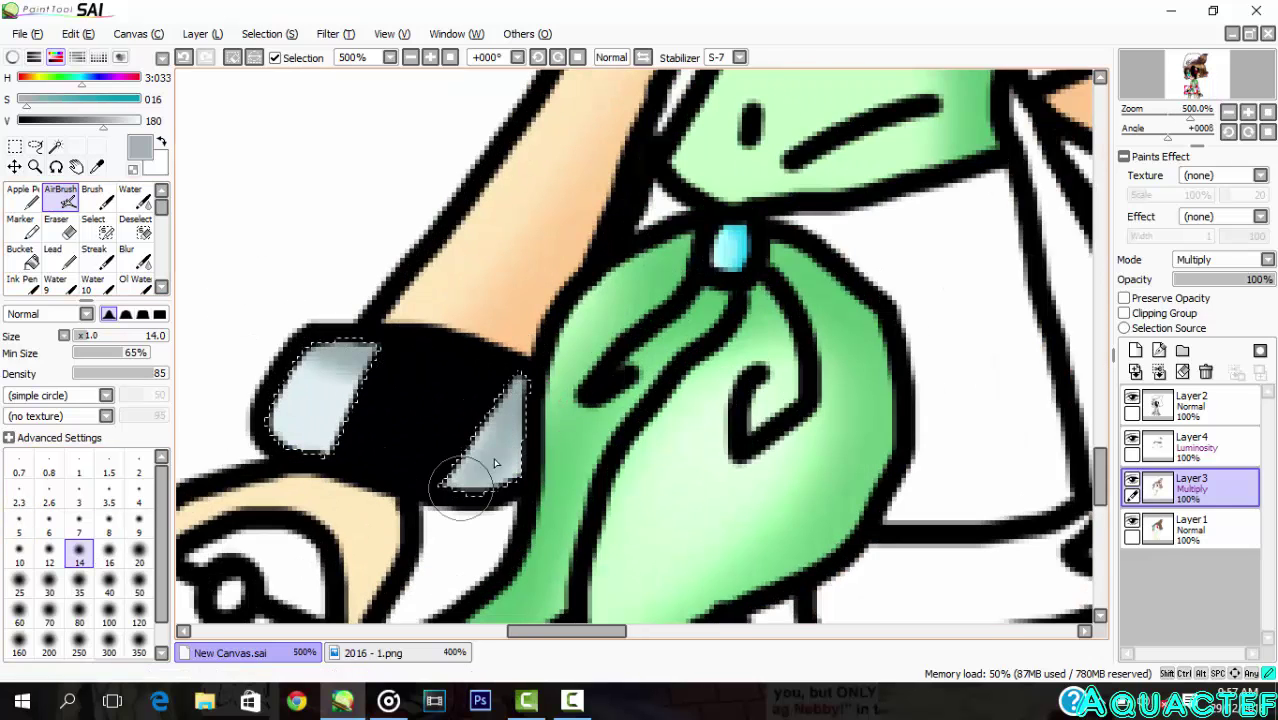
pyautogui.scroll(1, 510, 482)
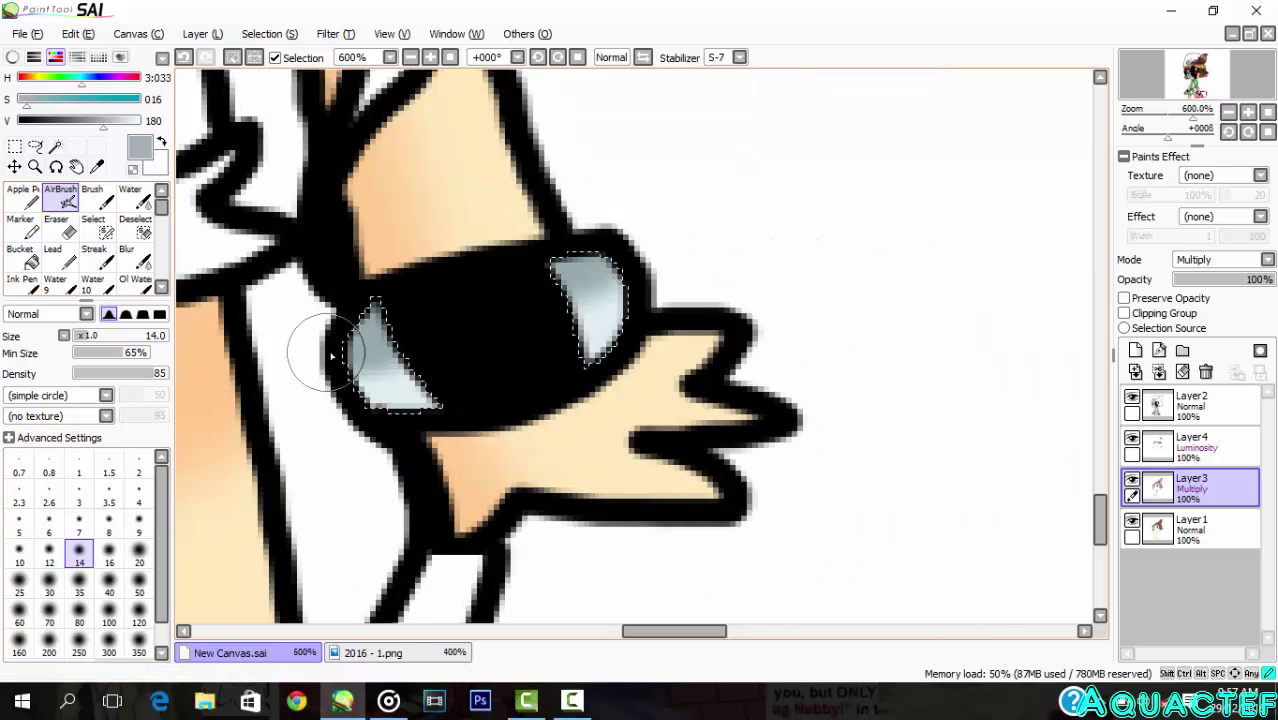
pyautogui.scroll(-9, 331, 356)
# Step: Clear the wristband selection with the size 500 Deselect tool
pyautogui.scroll(1, 214, 125)
pyautogui.moveTo(1101, 460); pyautogui.dragTo(1101, 403)
pyautogui.scroll(1, 726, 312)
pyautogui.moveTo(651, 634)
pyautogui.mouseDown()
pyautogui.moveTo(542, 638)
pyautogui.moveTo(583, 636)
pyautogui.mouseUp()
pyautogui.click(135, 229)
pyautogui.moveTo(382, 319); pyautogui.dragTo(681, 335)
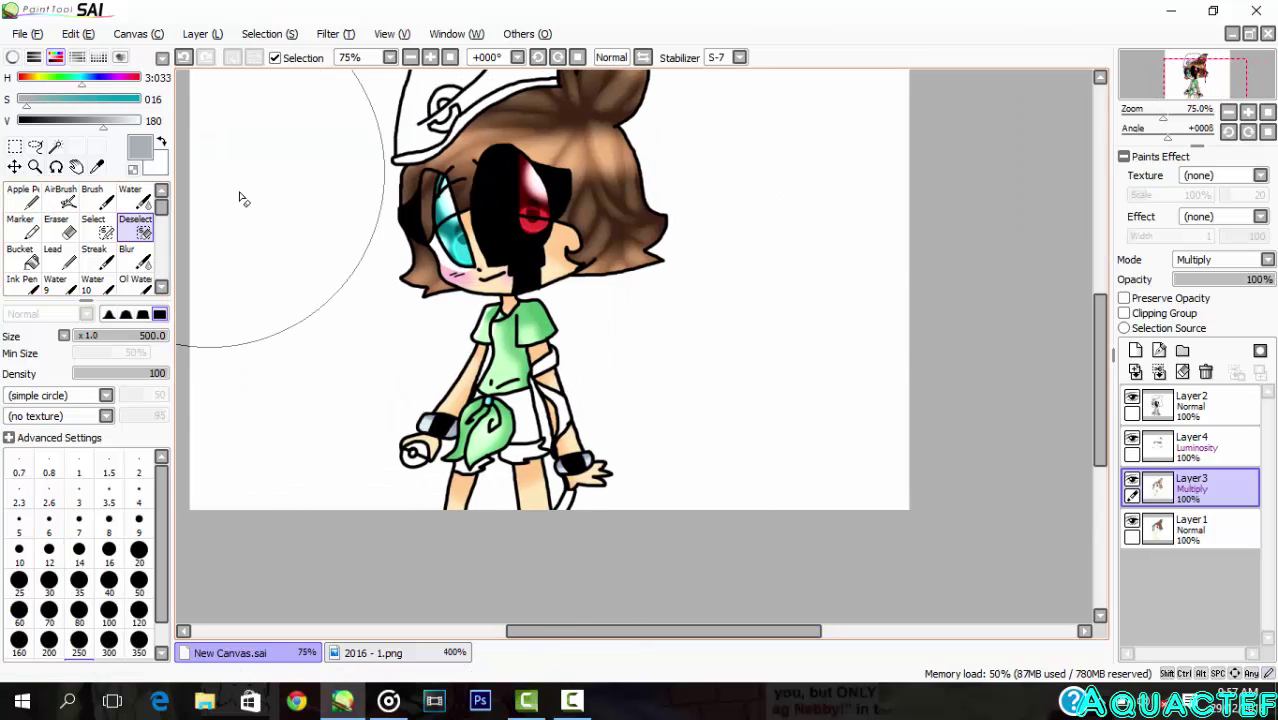
# Step: Select the shorts, including the small area beside the knot, with the Magic Wand
pyautogui.click(55, 146)
pyautogui.click(526, 416)
pyautogui.scroll(8, 488, 396)
pyautogui.click(382, 384)
pyautogui.scroll(-7, 437, 317)
# Step: Pick the dark slate blue from the reference drawing and fill the selected shorts with the size 500 pen
pyautogui.click(388, 652)
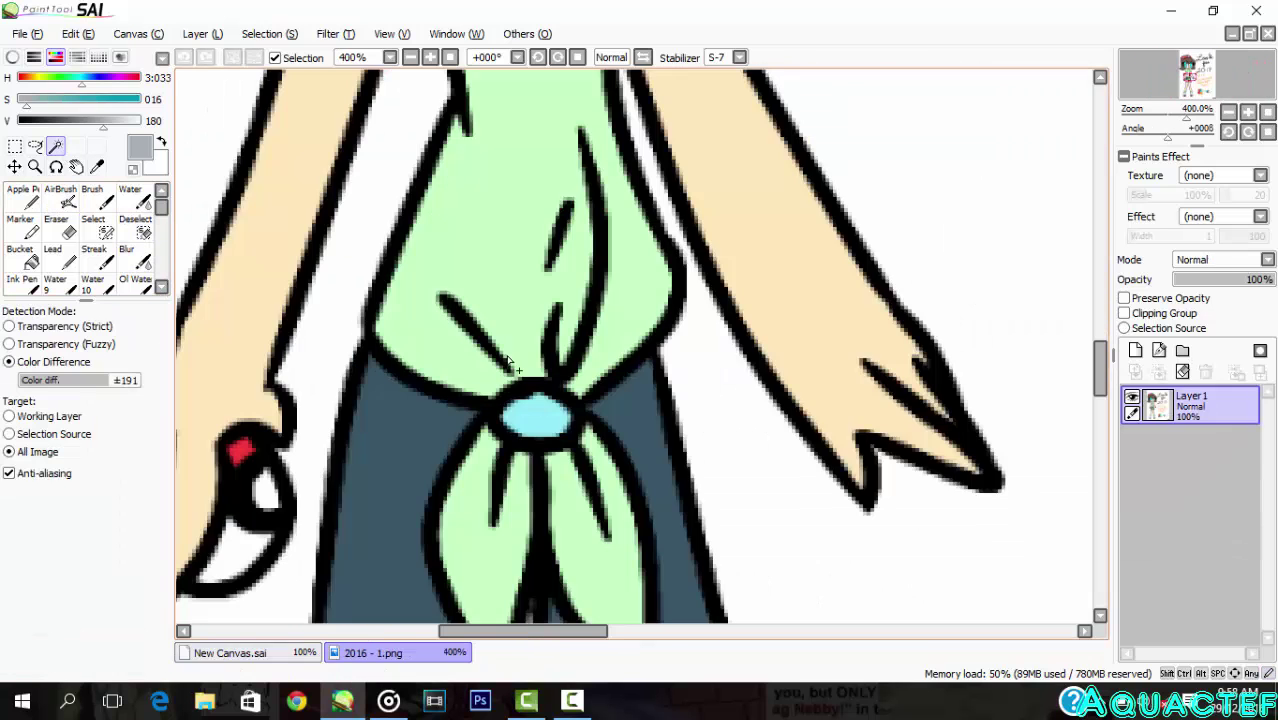
pyautogui.rightClick(412, 450)
pyautogui.click(231, 654)
pyautogui.click(23, 202)
pyautogui.click(368, 314)
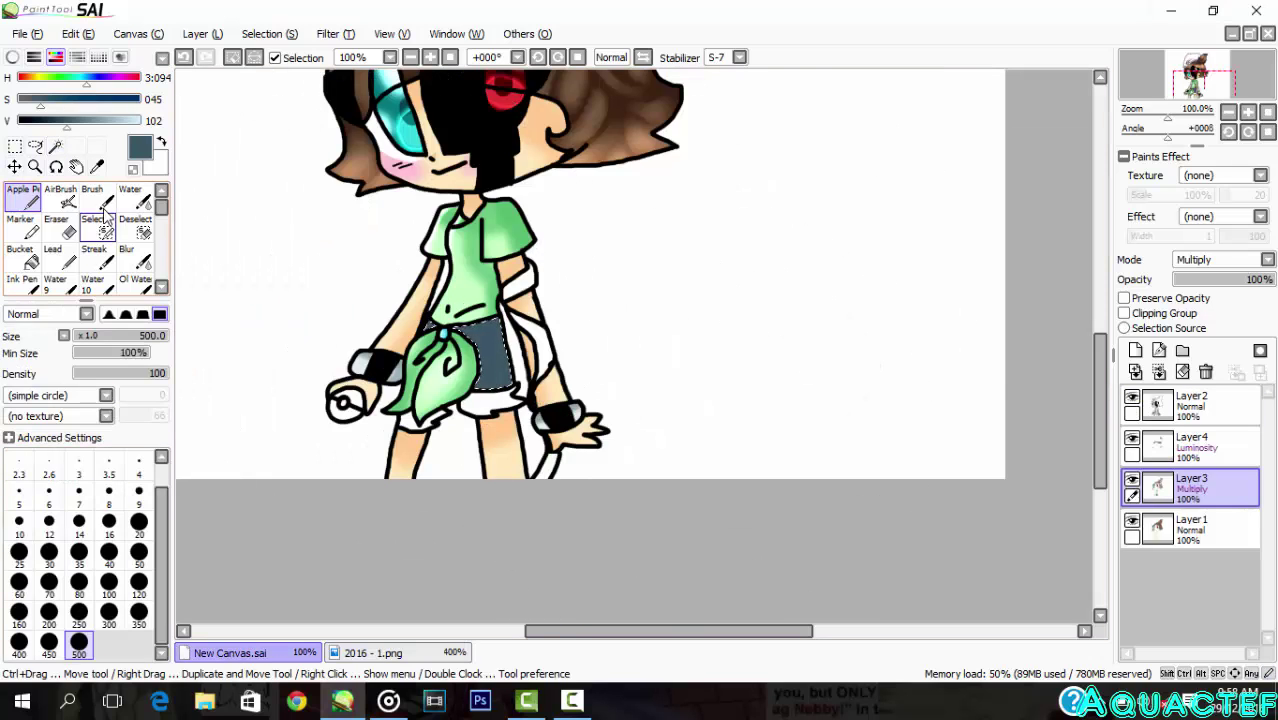
# Step: Make Layer1 active and fill the shorts there with the same slate blue
pyautogui.click(62, 200)
pyautogui.scroll(2, 341, 346)
pyautogui.click(1208, 529)
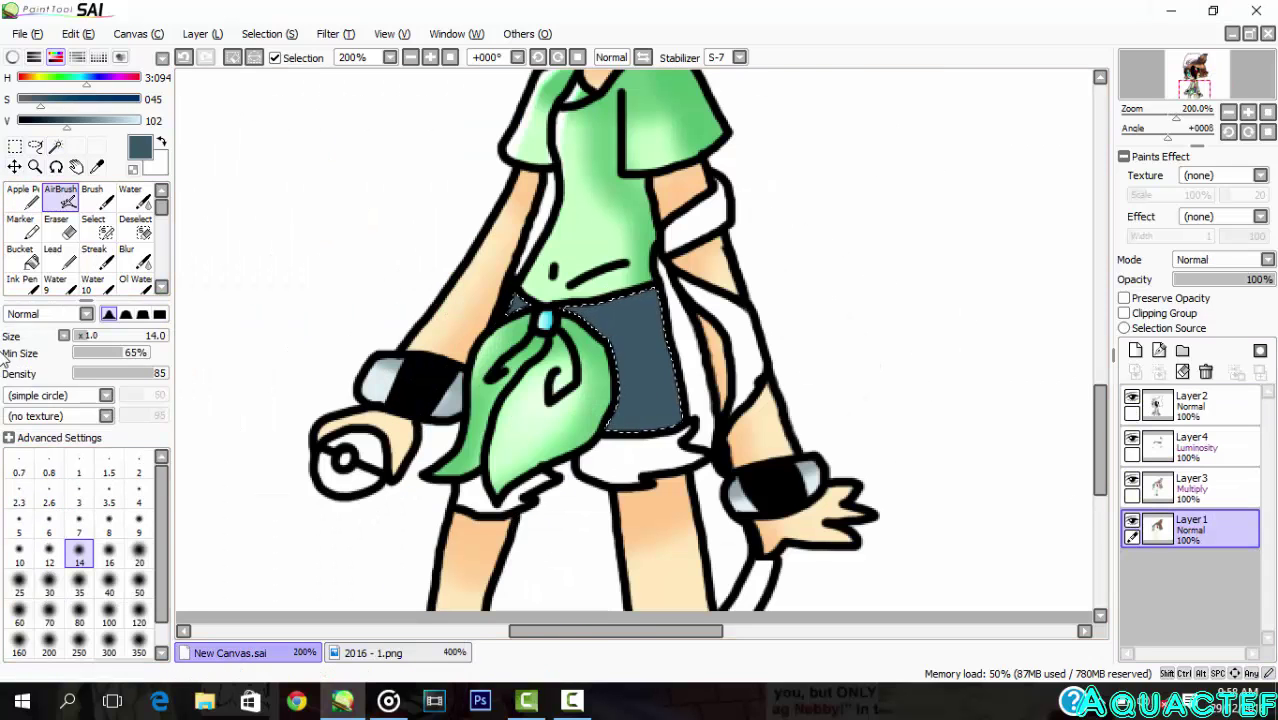
pyautogui.click(25, 200)
# Step: Erase the slate blue fill of the shorts from the Multiply layer with the size 250 Eraser
pyautogui.click(1190, 487)
pyautogui.click(56, 226)
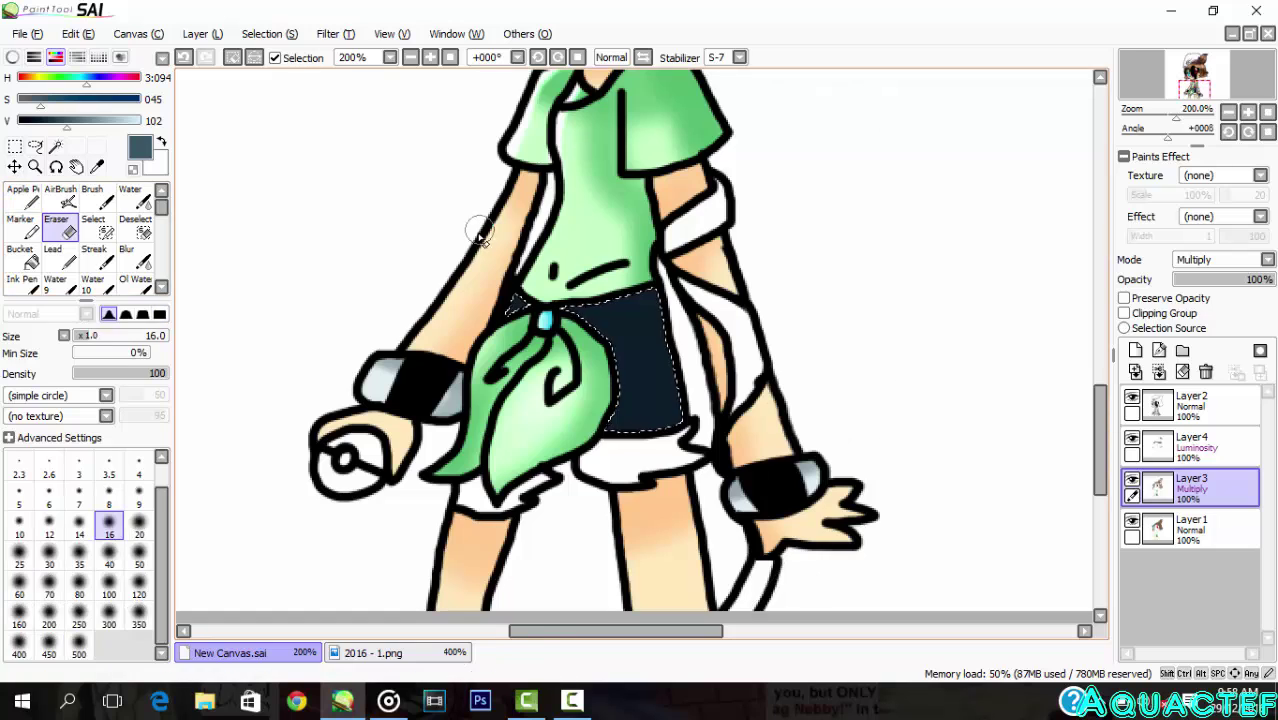
pyautogui.click(79, 614)
pyautogui.moveTo(335, 365)
pyautogui.mouseDown()
pyautogui.moveTo(719, 9)
pyautogui.moveTo(305, 598)
pyautogui.mouseUp()
pyautogui.click(160, 315)
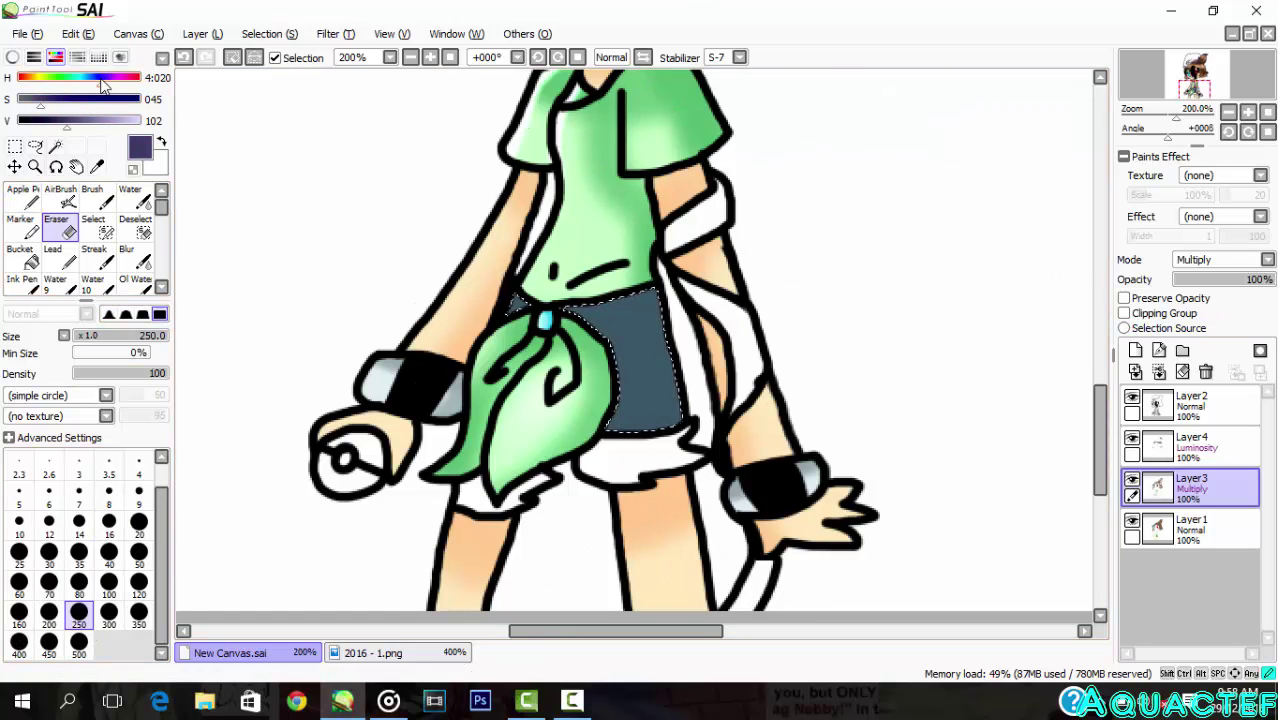
# Step: Choose a dark navy on the colour wheel and shade the shorts on the Multiply layer with the size 40 airbrush
pyautogui.click(33, 57)
pyautogui.click(12, 57)
pyautogui.click(61, 290)
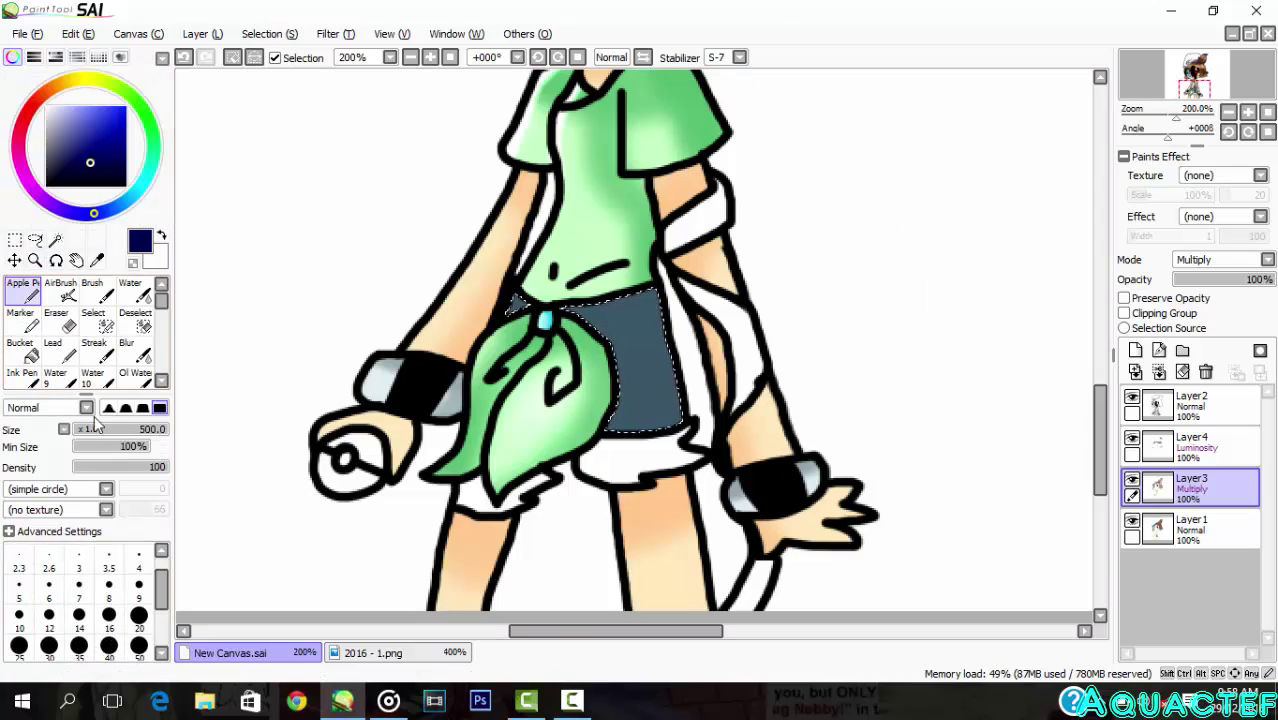
pyautogui.click(80, 646)
pyautogui.scroll(-2, 316, 484)
pyautogui.scroll(2, 300, 560)
pyautogui.scroll(2, 450, 390)
pyautogui.moveTo(420, 368)
pyautogui.mouseDown()
pyautogui.moveTo(633, 359)
pyautogui.moveTo(762, 548)
pyautogui.mouseUp()
pyautogui.scroll(-3, 685, 364)
pyautogui.scroll(1, 722, 326)
# Step: Clear the shorts selection and select the ragged hems of both shorts legs with the Magic Wand
pyautogui.click(137, 321)
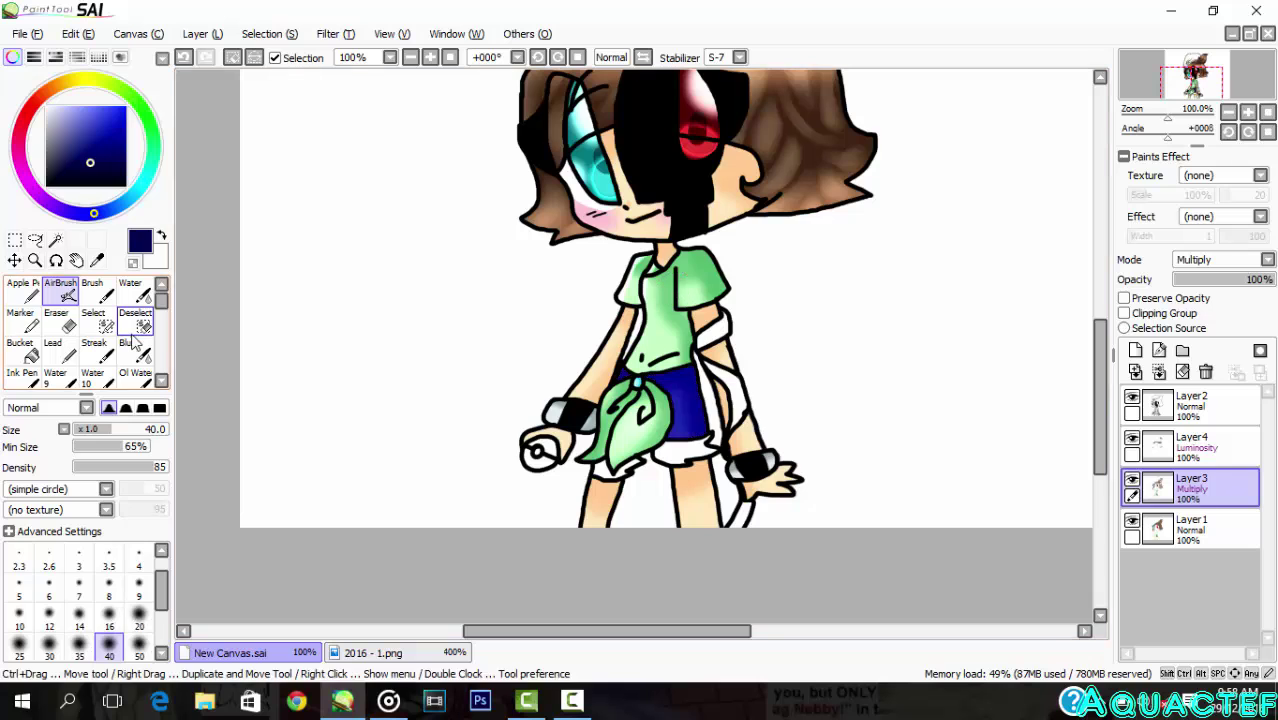
pyautogui.hotkey('ctrl', 'd')
pyautogui.click(56, 241)
pyautogui.click(56, 296)
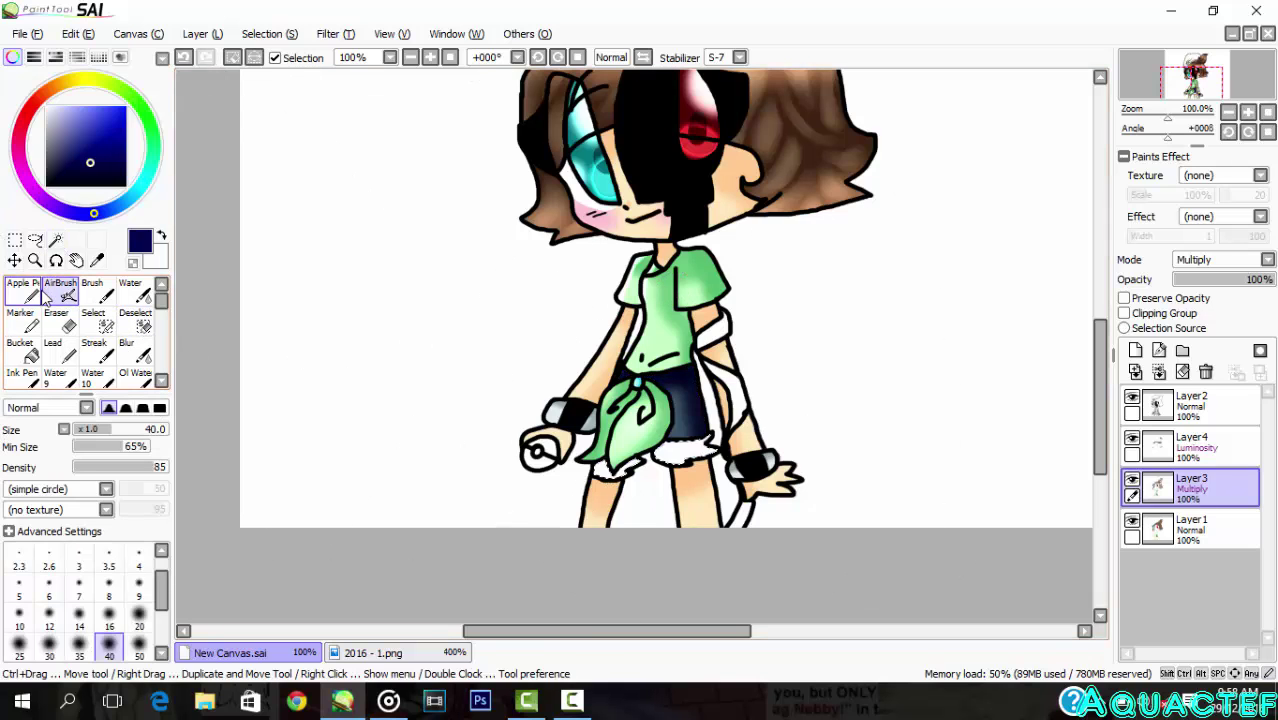
# Step: Pick the cream colour from the reference drawing and fill the shorts' ragged hems on Layer1 with the pen
pyautogui.click(30, 294)
pyautogui.click(1158, 532)
pyautogui.click(396, 651)
pyautogui.scroll(-5, 391, 627)
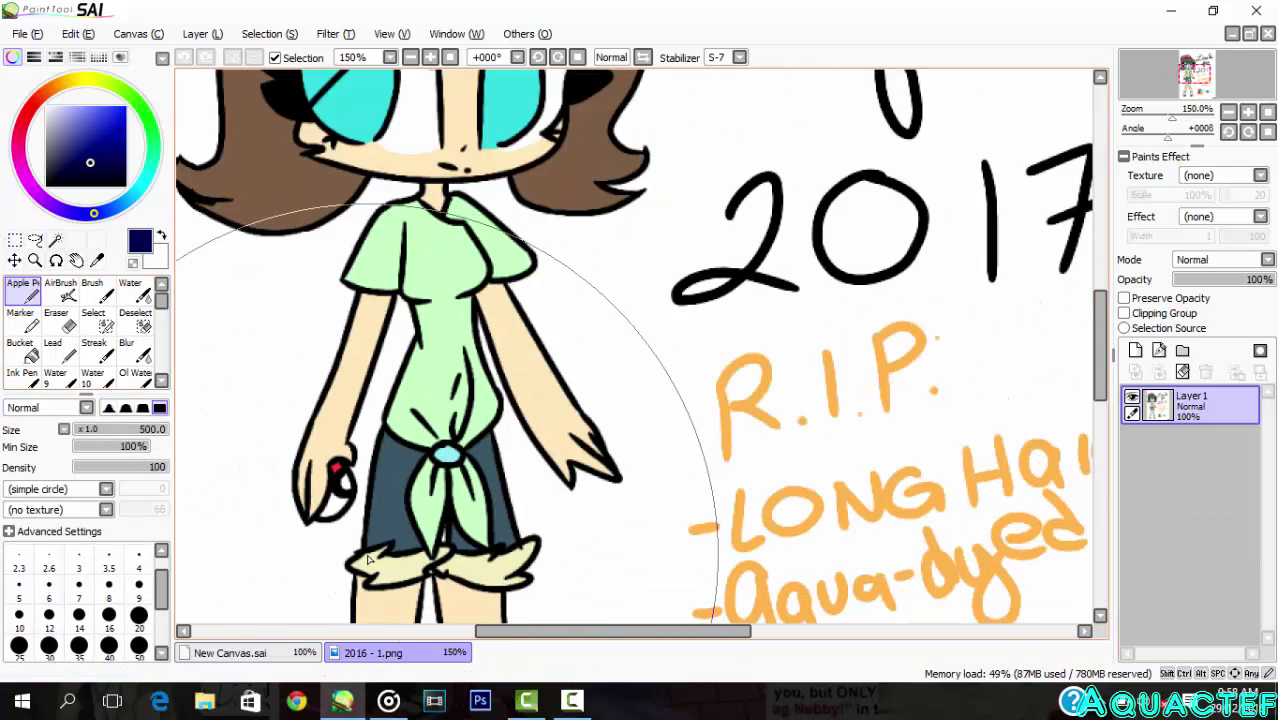
pyautogui.click(230, 652)
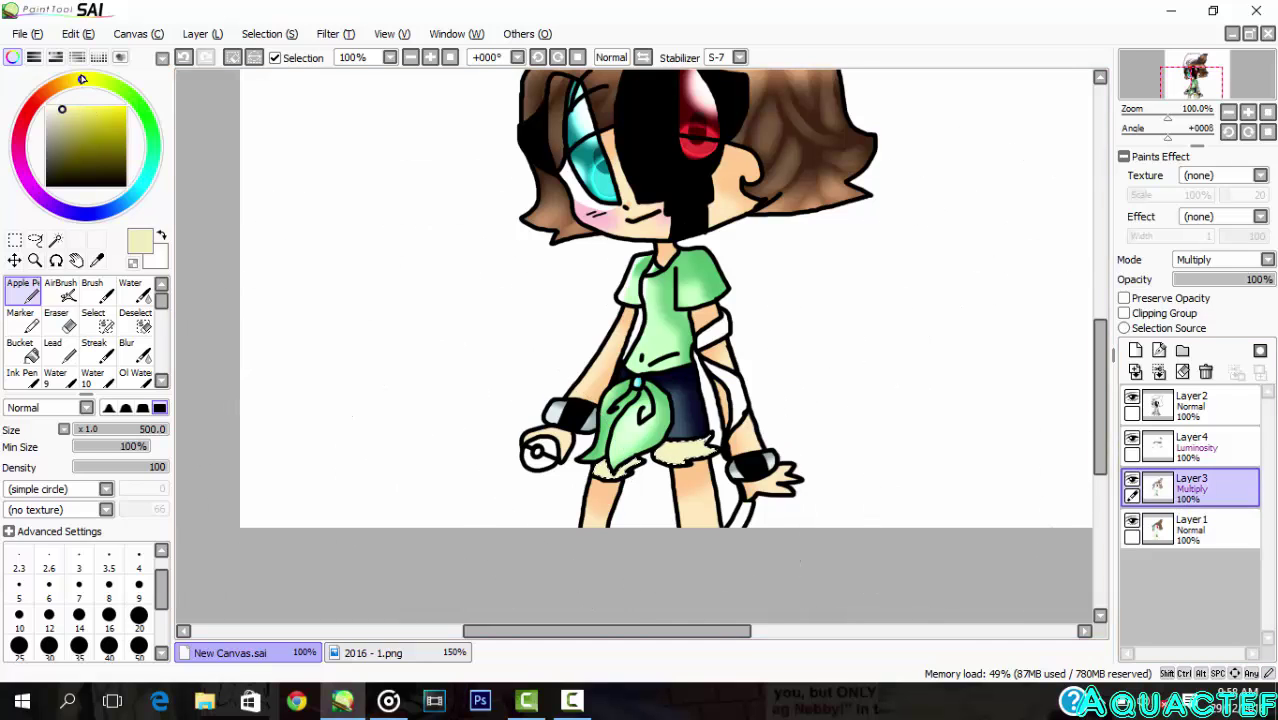
# Step: Choose an orange-tan on the colour wheel and try shading the hems on the Multiply layer with the size 40 airbrush
pyautogui.moveTo(82, 79); pyautogui.dragTo(48, 91)
pyautogui.click(80, 114)
pyautogui.click(60, 290)
pyautogui.scroll(2, 499, 430)
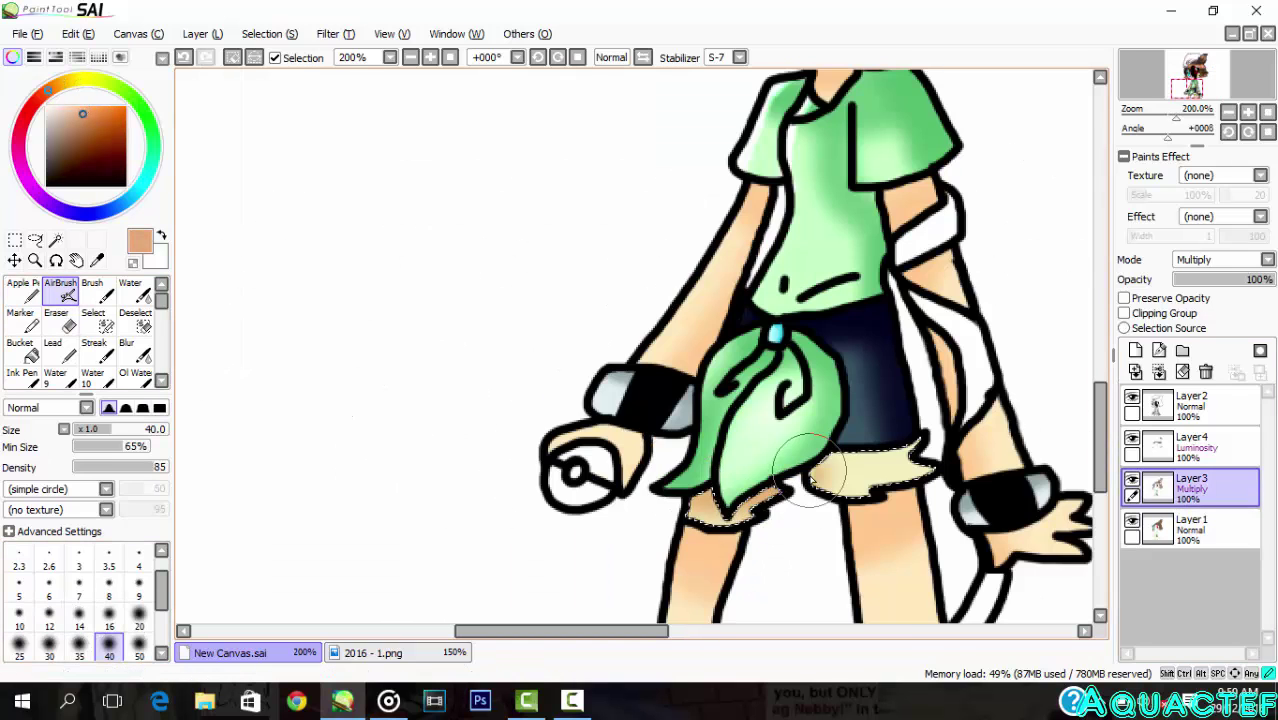
pyautogui.scroll(-1, 937, 441)
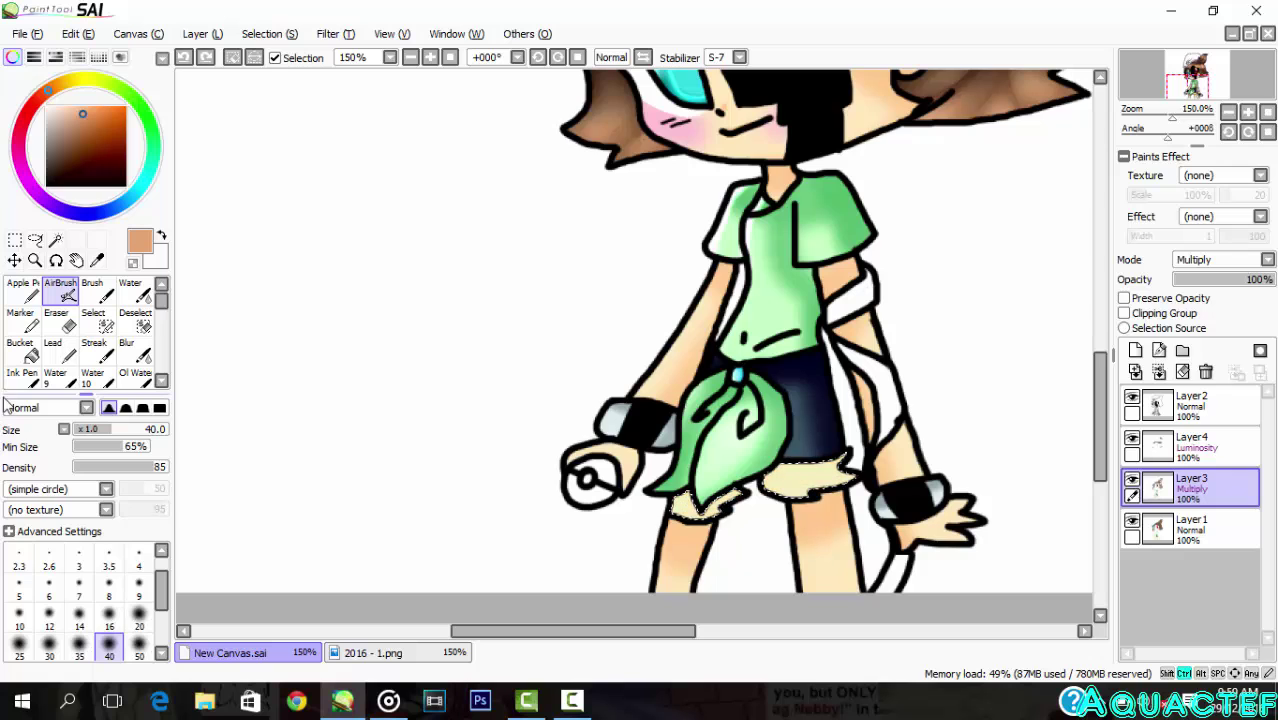
# Step: Shade the ragged hems using the airbrush with the Fuzystatic shape and the density set to 40
pyautogui.click(50, 489)
pyautogui.click(40, 505)
pyautogui.scroll(2, 855, 378)
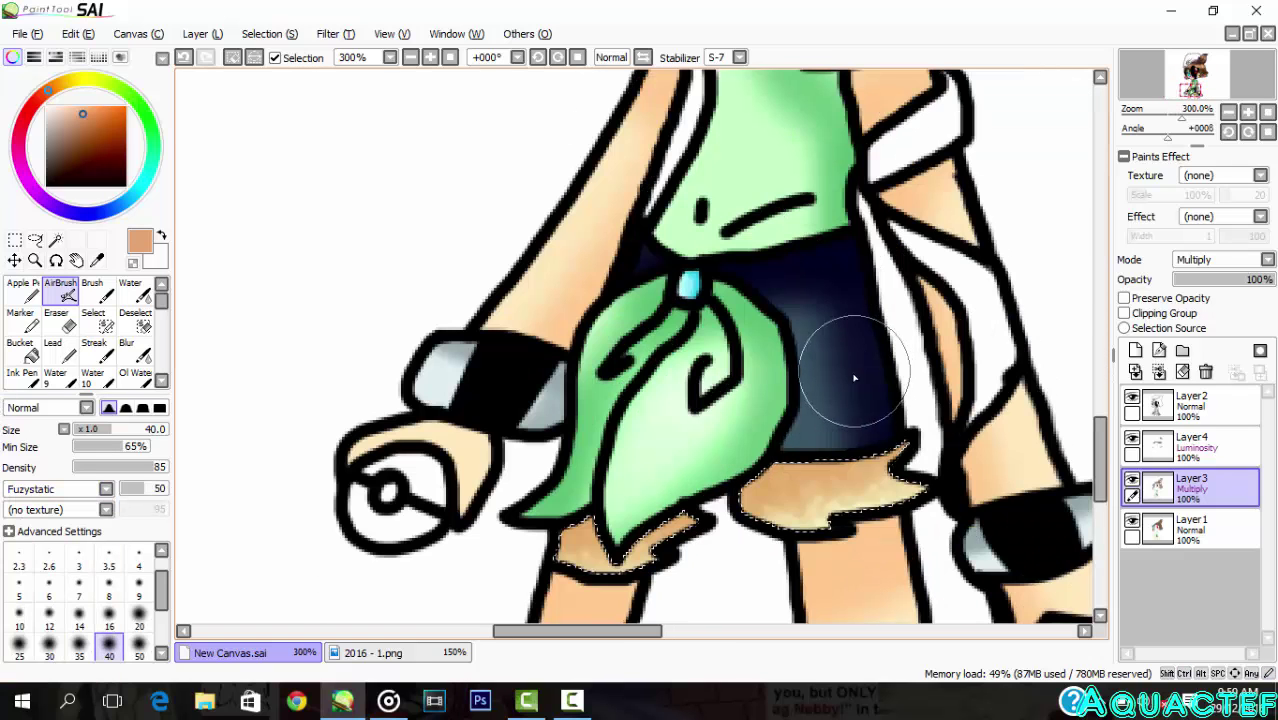
pyautogui.hotkey('ctrl', 'z')
pyautogui.click(112, 467)
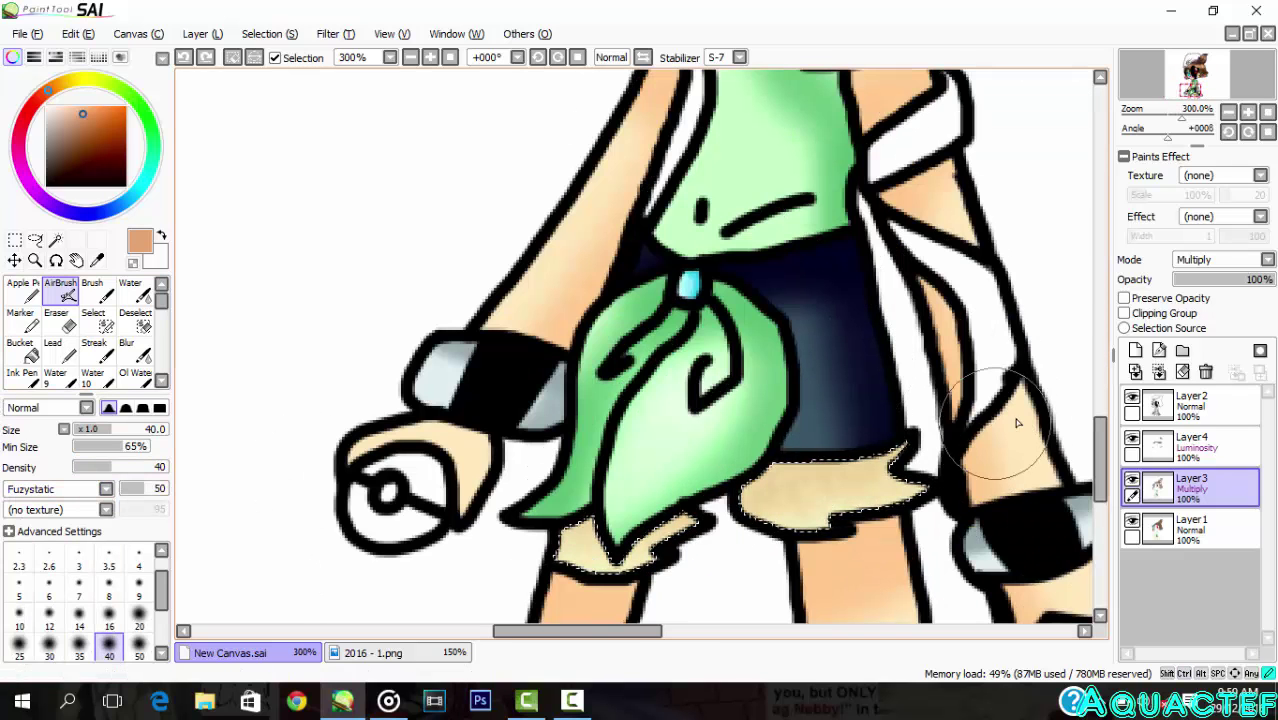
# Step: Highlight the ragged shorts hems on the Luminosity layer Layer4 and clear the hem selection
pyautogui.click(1185, 447)
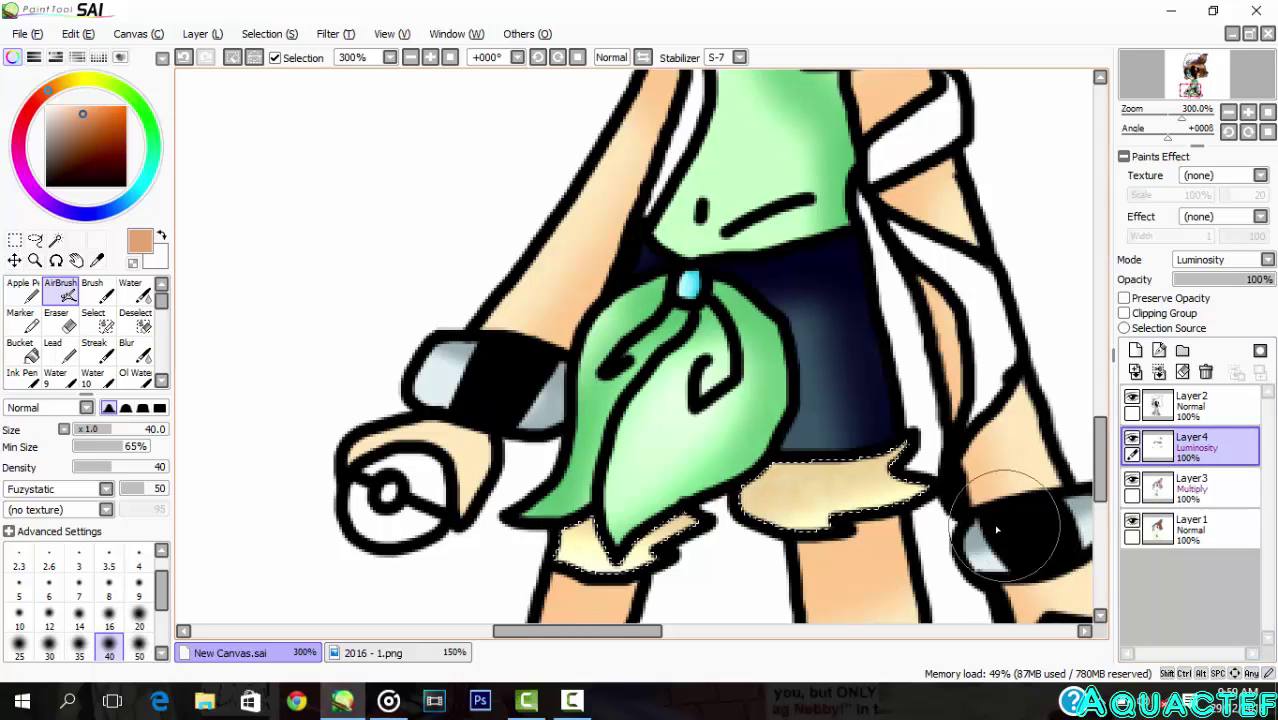
pyautogui.scroll(-2, 610, 280)
pyautogui.scroll(1, 720, 212)
pyautogui.click(1190, 530)
pyautogui.click(136, 324)
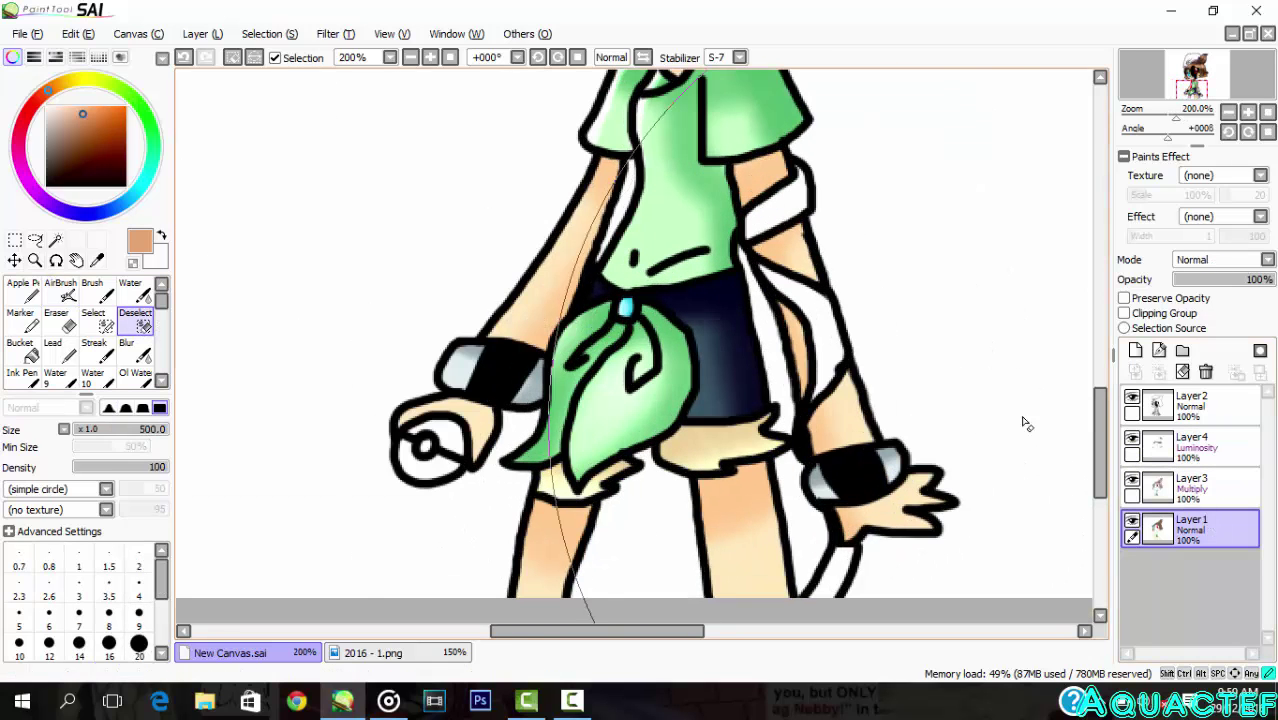
# Step: Select the upper half of the Poké Ball with the Magic Wand and pick the red from the reference drawing
pyautogui.click(56, 240)
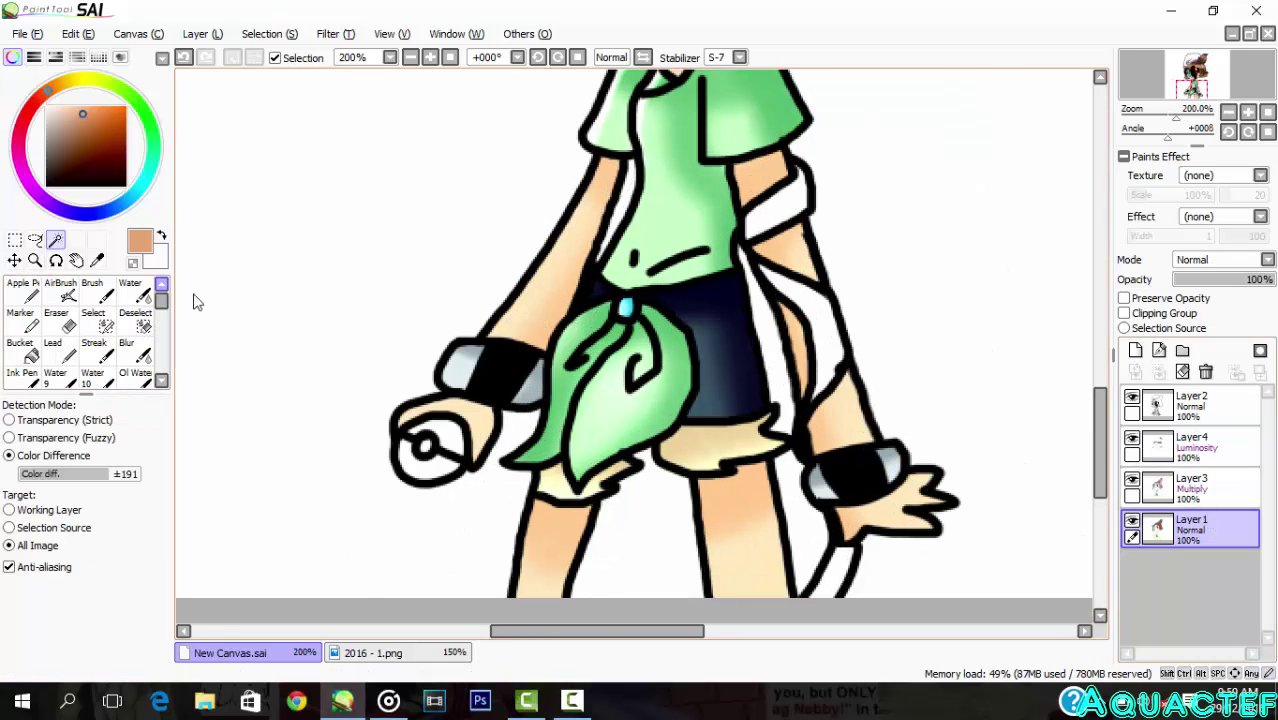
pyautogui.click(22, 290)
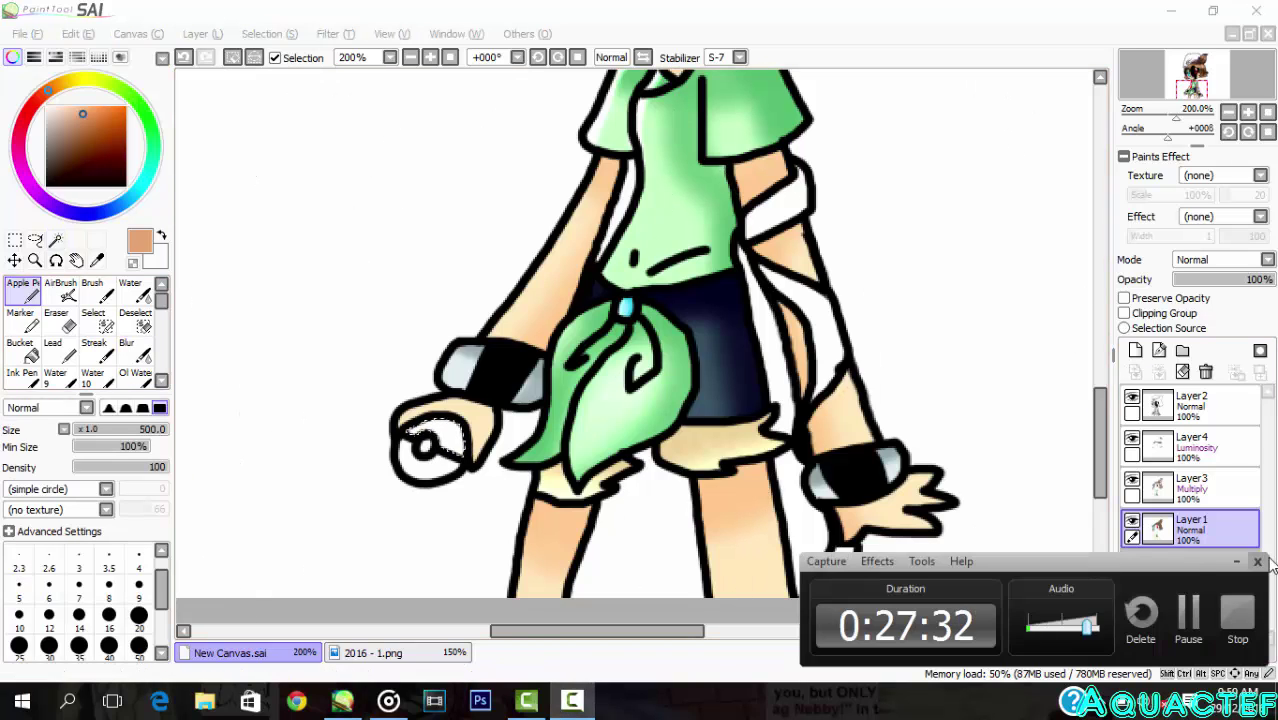
pyautogui.click(103, 213)
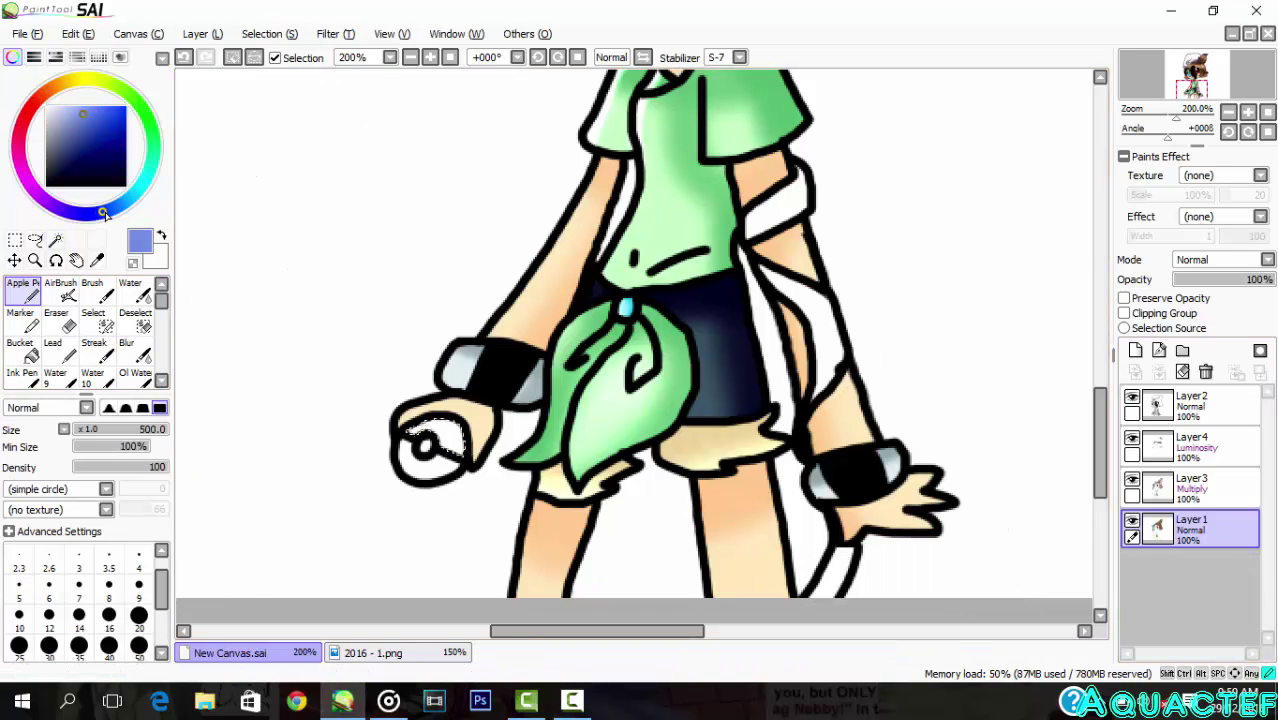
pyautogui.click(400, 655)
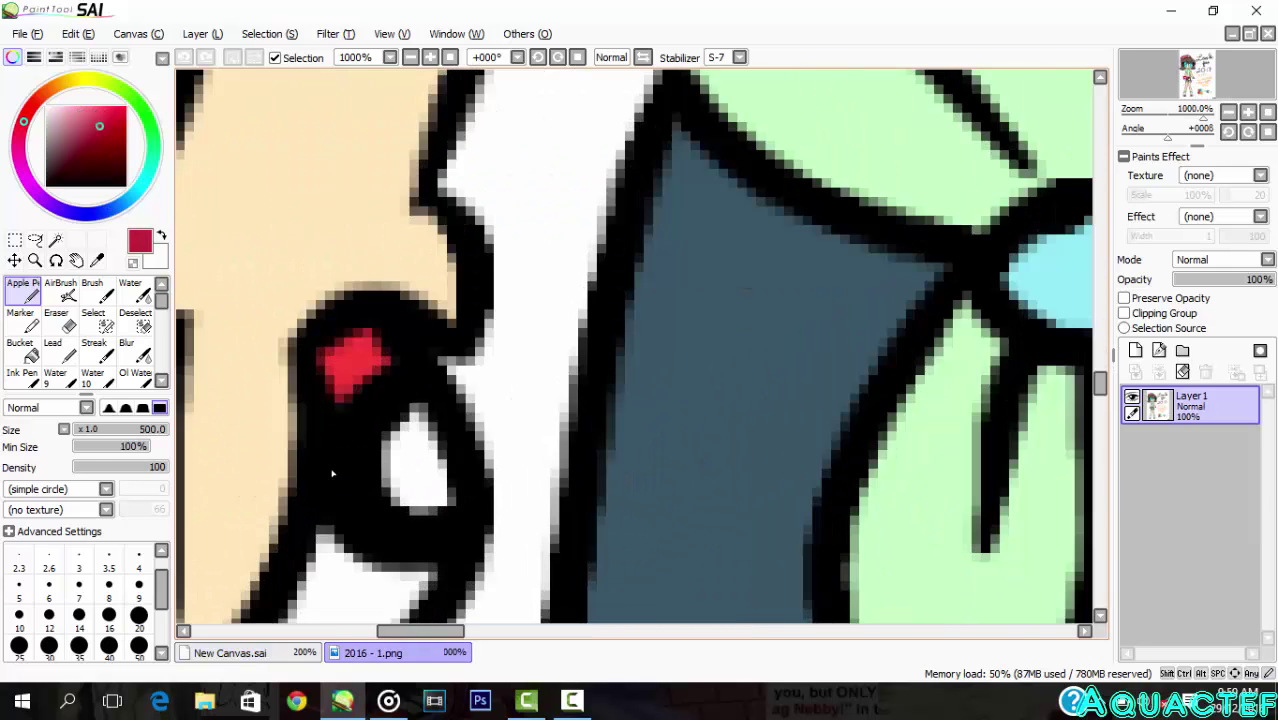
pyautogui.click(232, 652)
# Step: Add the cap to the Magic Wand selection and fill the cap and ball half red on Layer1 with the size 500 pen
pyautogui.click(55, 240)
pyautogui.click(610, 290)
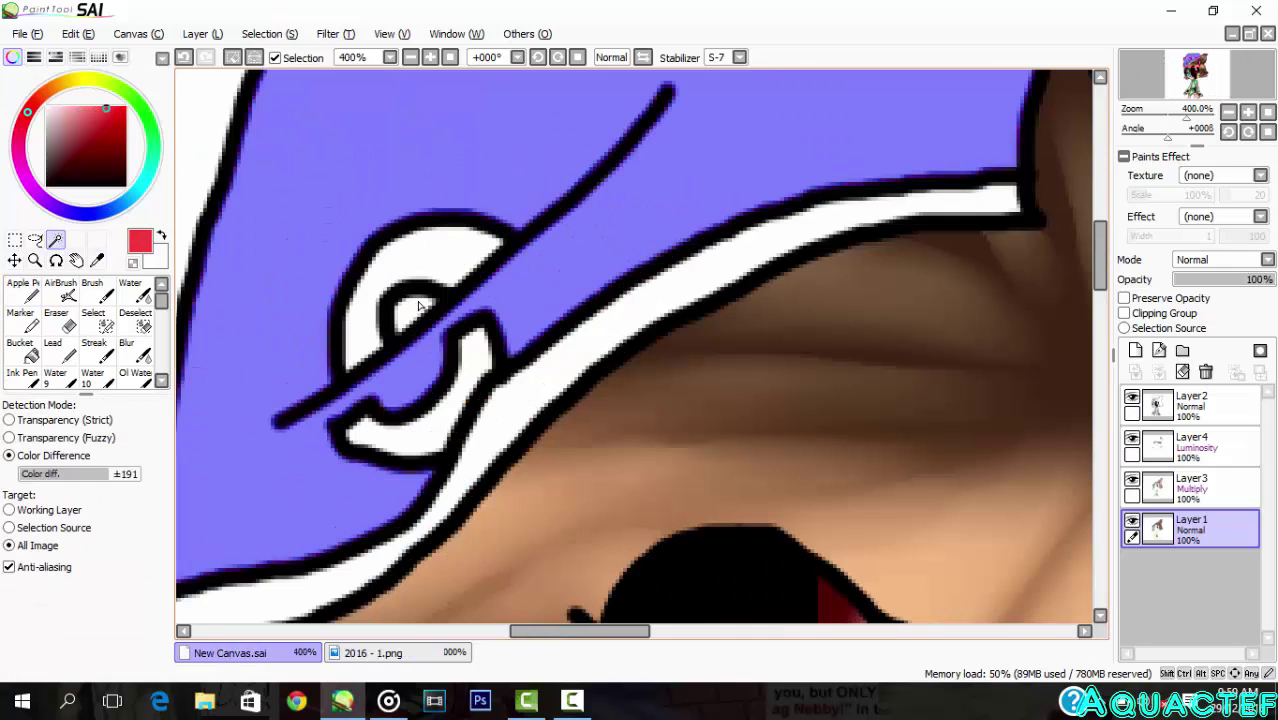
pyautogui.moveTo(610, 290)
pyautogui.mouseDown()
pyautogui.moveTo(584, 257)
pyautogui.moveTo(590, 283)
pyautogui.moveTo(540, 261)
pyautogui.mouseUp()
pyautogui.click(23, 290)
pyautogui.scroll(-5, 138, 640)
pyautogui.click(79, 645)
# Step: Choose a darker crimson and try shading the cap on the Multiply layer with the size 80 Fuzystatic airbrush
pyautogui.click(1190, 487)
pyautogui.click(60, 290)
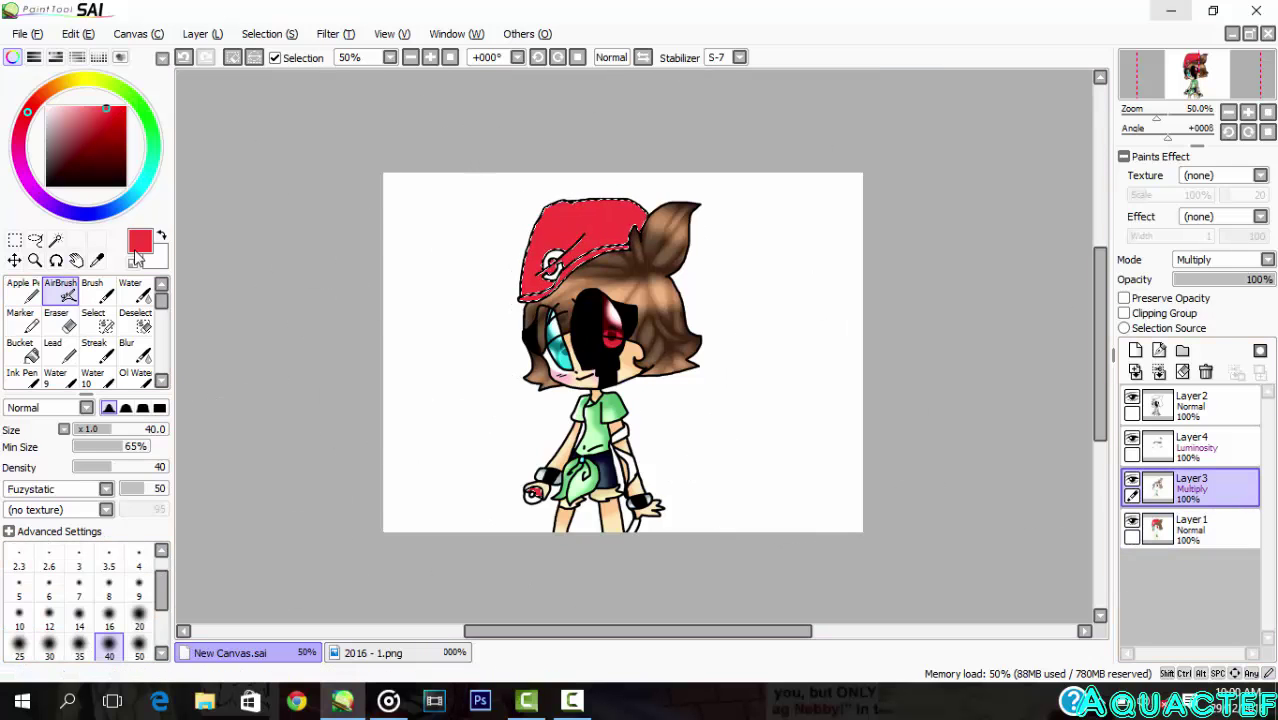
pyautogui.scroll(-2, 110, 612)
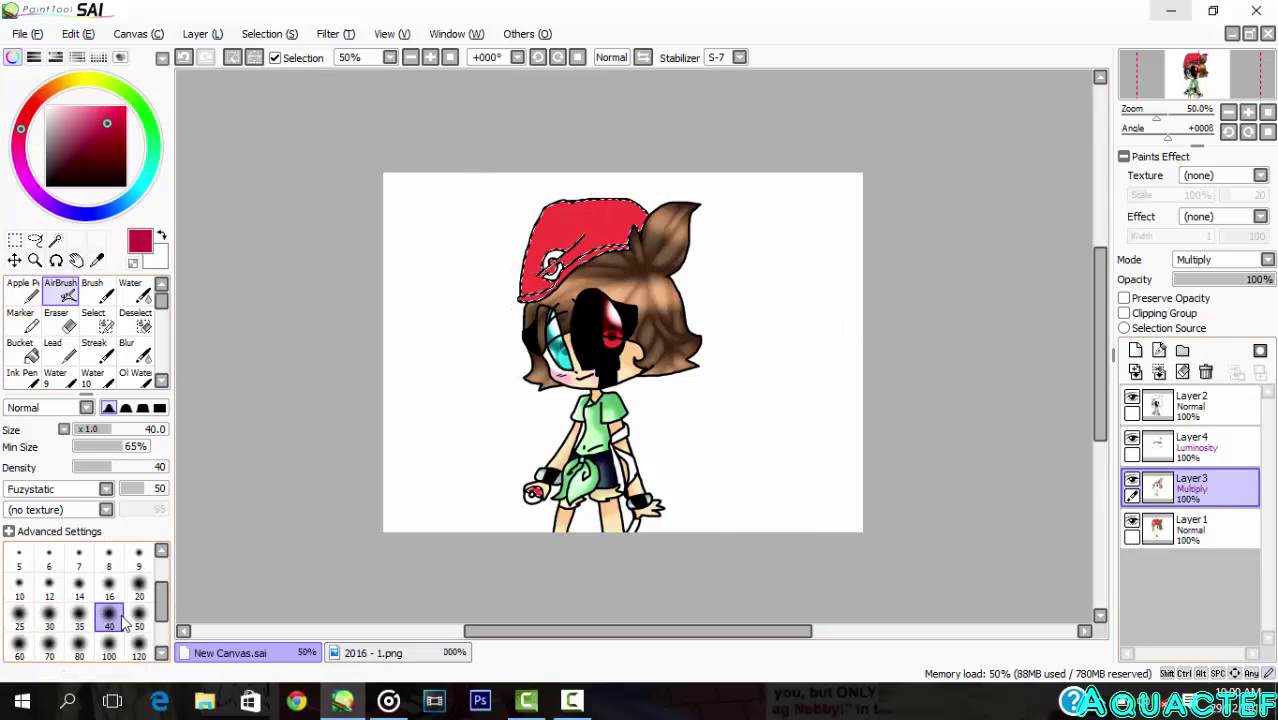
pyautogui.click(79, 615)
pyautogui.scroll(5, 570, 265)
pyautogui.scroll(-5, 616, 214)
pyautogui.scroll(3, 499, 150)
pyautogui.moveTo(380, 301); pyautogui.dragTo(780, 293)
pyautogui.hotkey('ctrl', 'z')
# Step: Shade the cap and the ball's red half using the airbrush with the simple circle shape
pyautogui.click(58, 489)
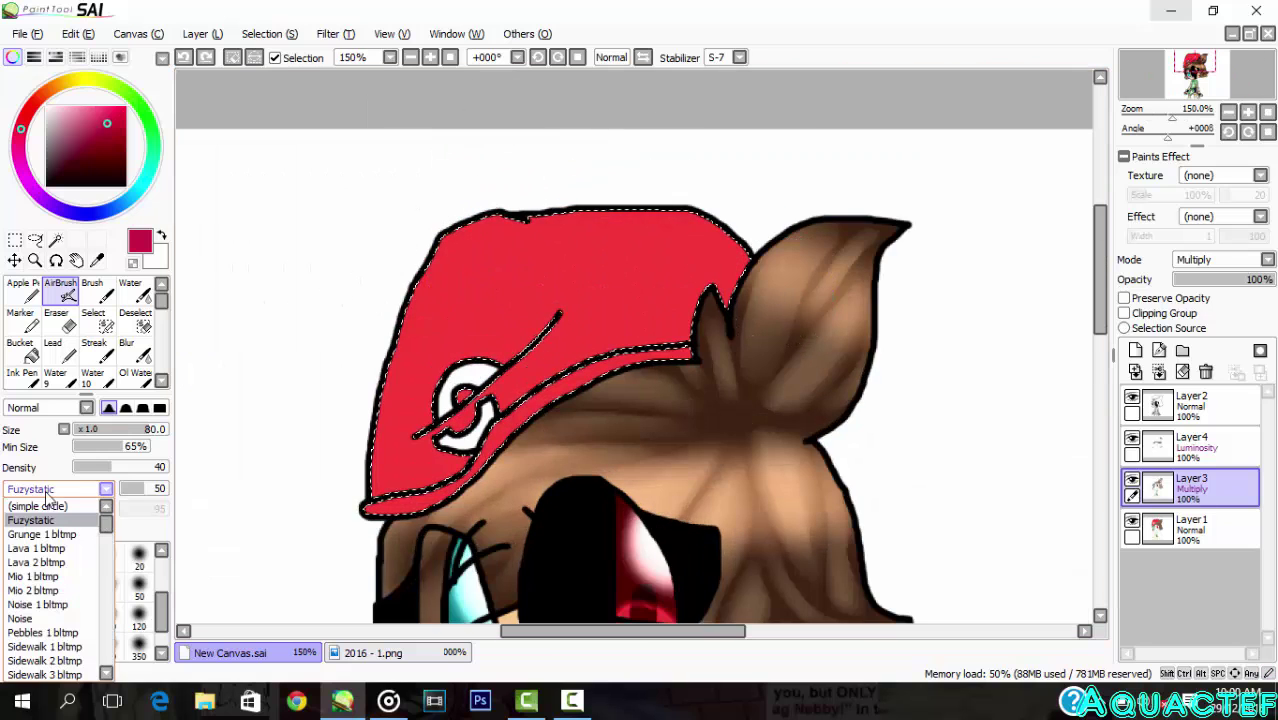
pyautogui.click(48, 505)
pyautogui.moveTo(520, 235); pyautogui.dragTo(691, 246)
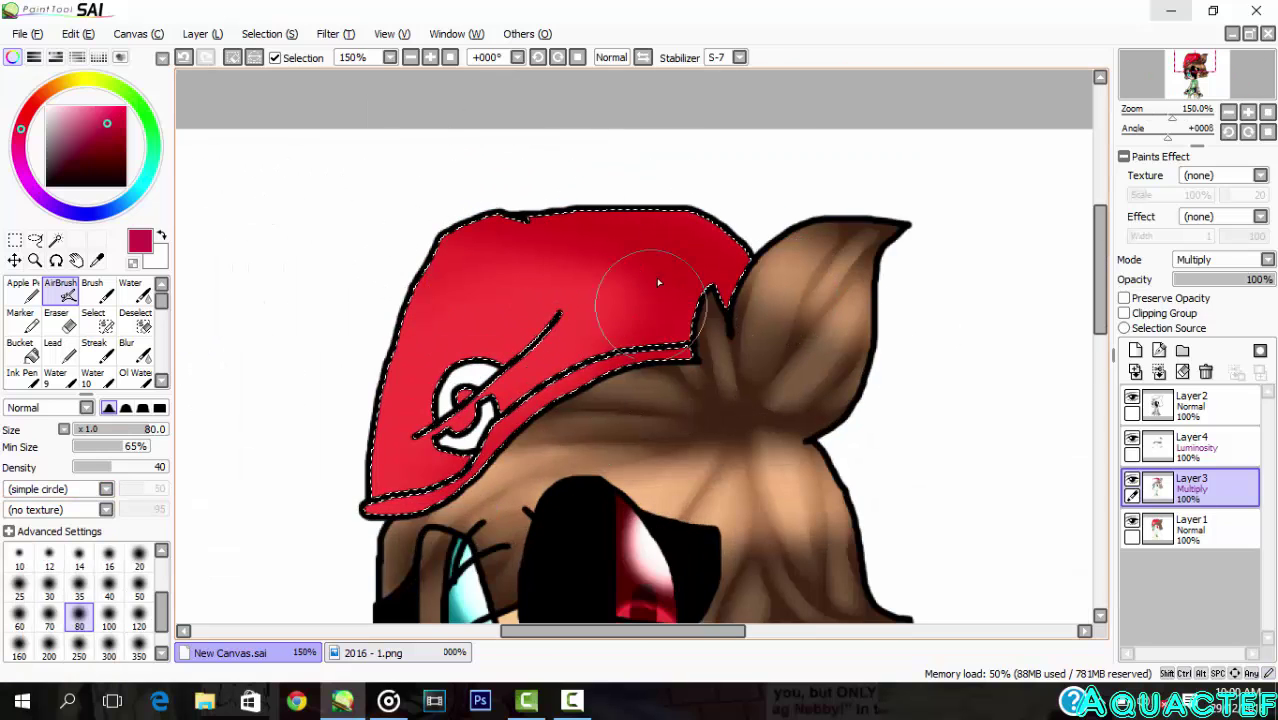
pyautogui.scroll(-3, 659, 283)
pyautogui.scroll(6, 577, 526)
# Step: Paint a highlight along the upper edge of the ball's red half on Layer4 with the size 6 pen, brightening it with light pink
pyautogui.click(1190, 445)
pyautogui.click(22, 290)
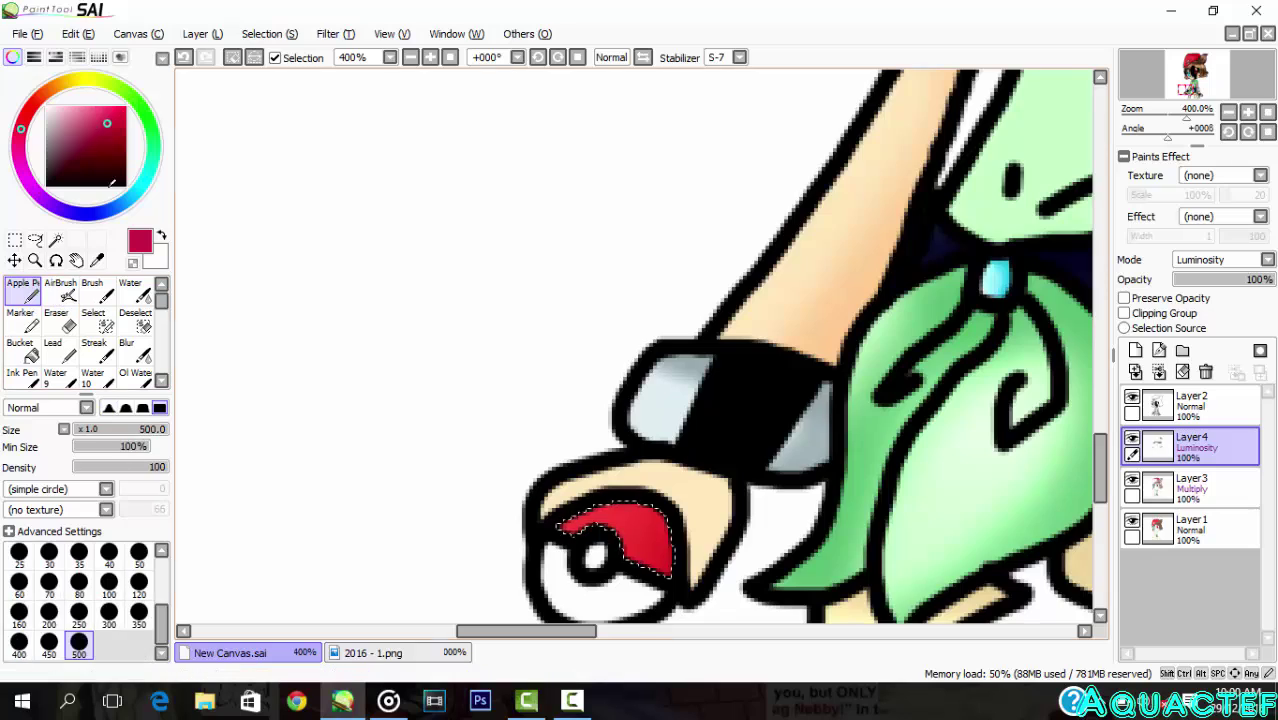
pyautogui.scroll(-8, 892, 80)
pyautogui.scroll(10, 892, 80)
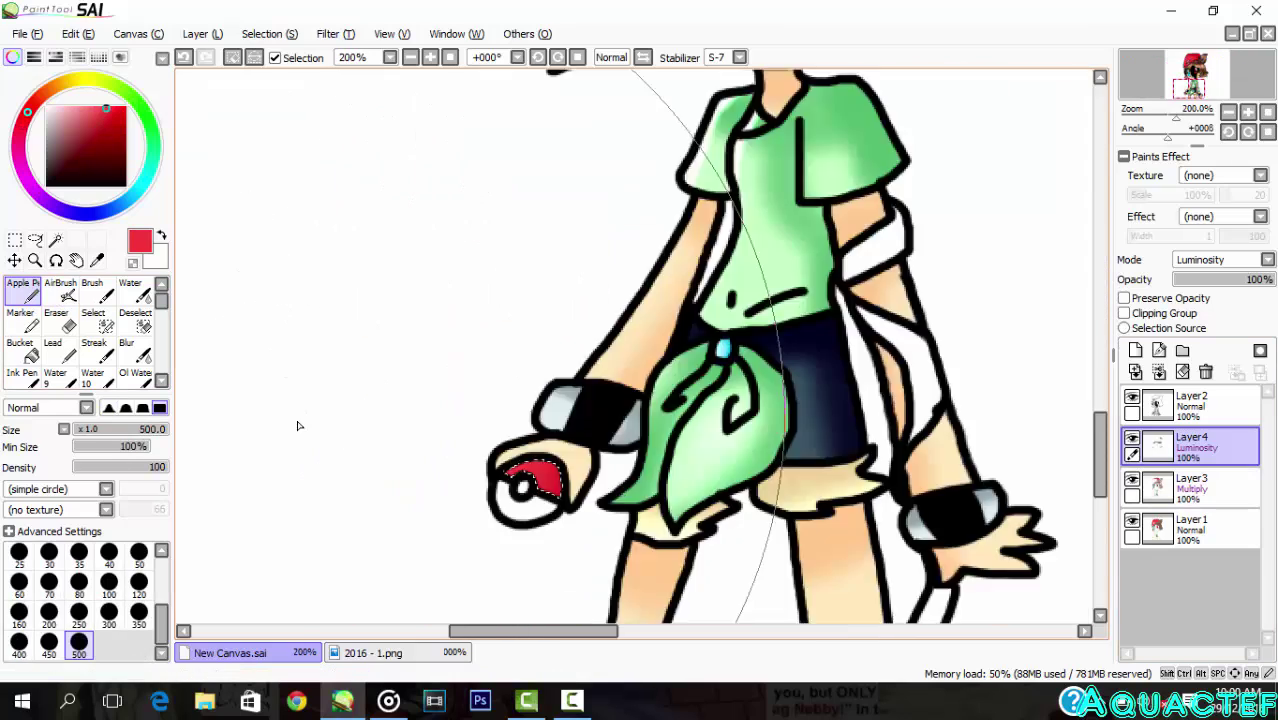
pyautogui.scroll(5, 54, 597)
pyautogui.click(50, 614)
pyautogui.scroll(3, 880, 575)
pyautogui.moveTo(910, 484); pyautogui.dragTo(708, 598)
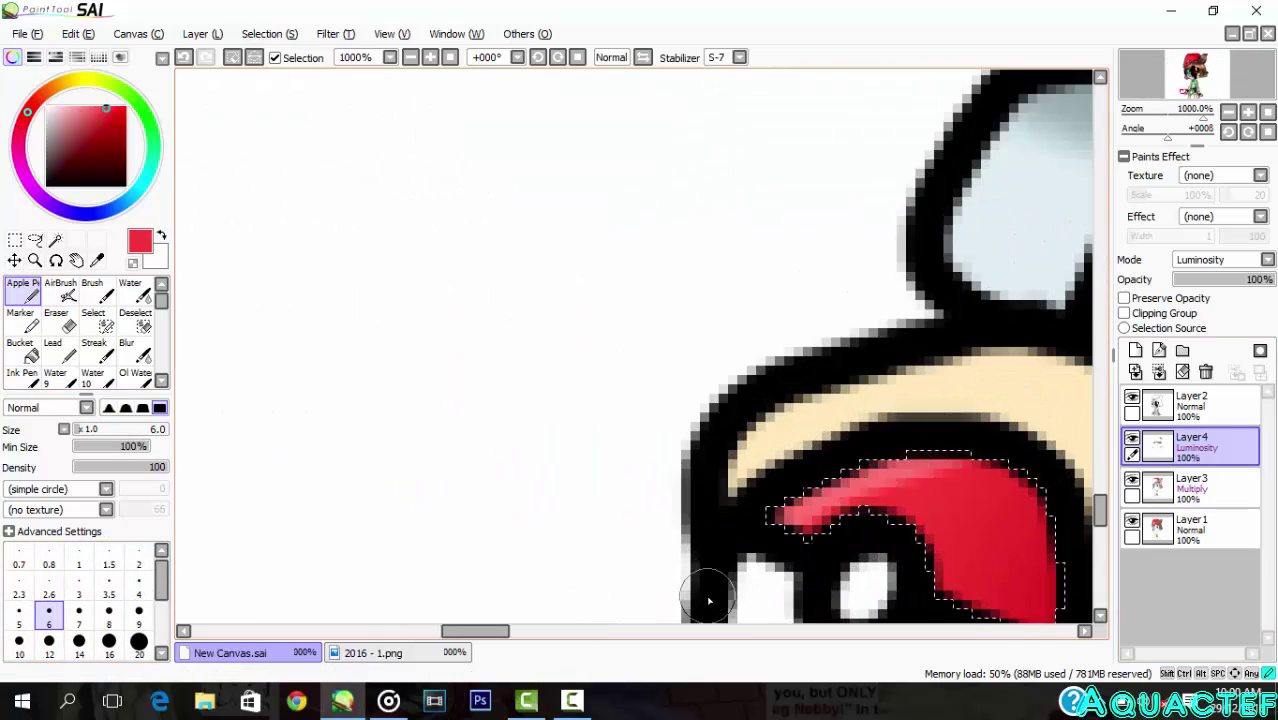
pyautogui.scroll(-4, 846, 373)
pyautogui.scroll(-6, 834, 464)
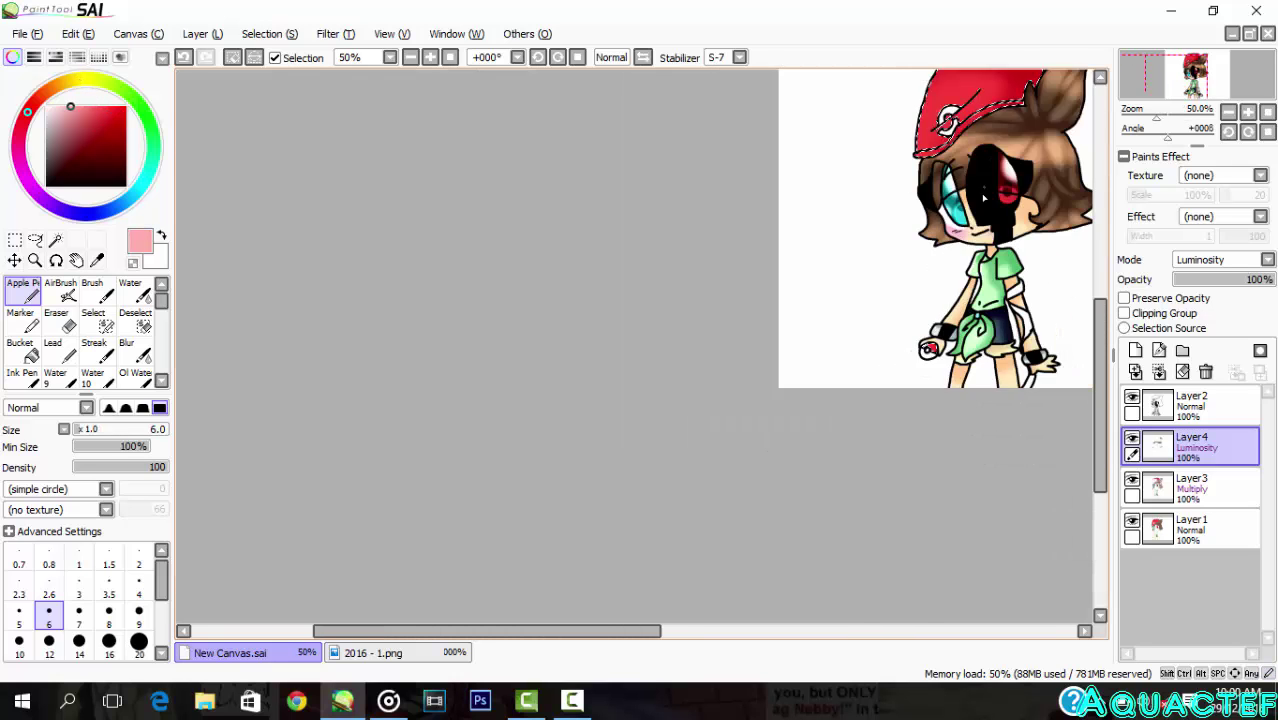
pyautogui.scroll(10, 900, 480)
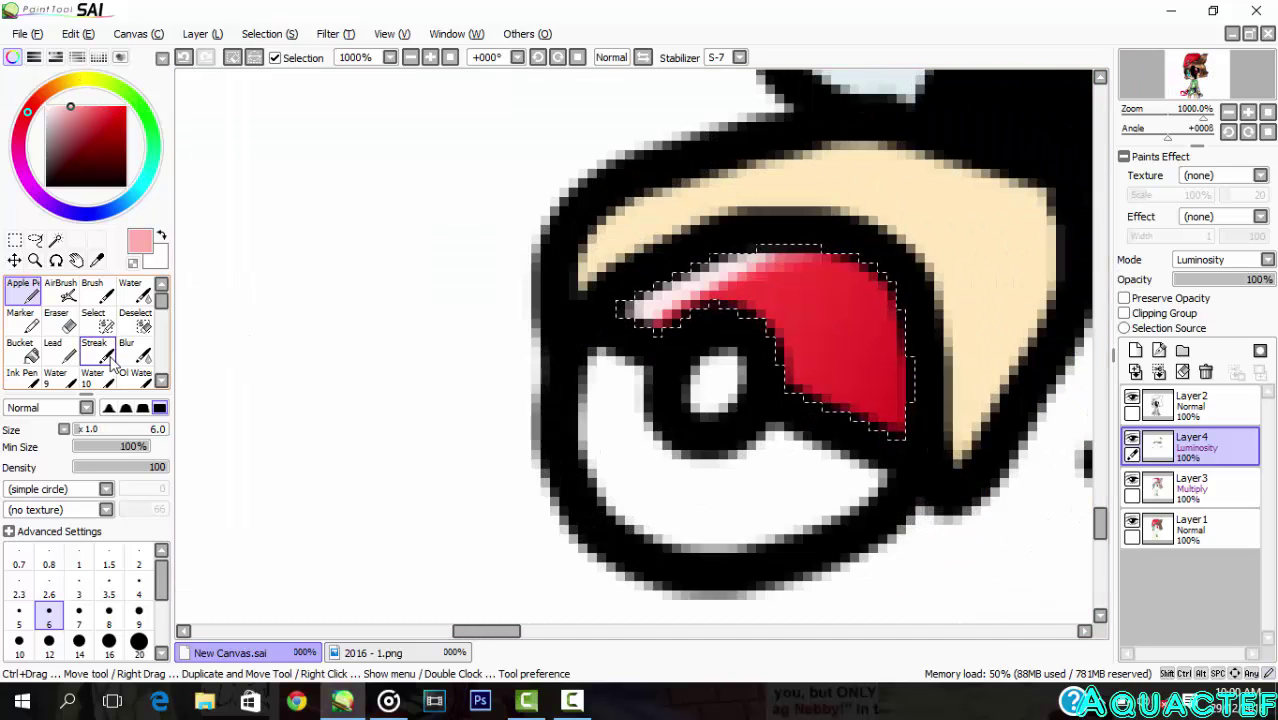
# Step: Try adding a second pink highlight inside the ball's red half with the Streak brush at sizes 80 and 3
pyautogui.click(94, 350)
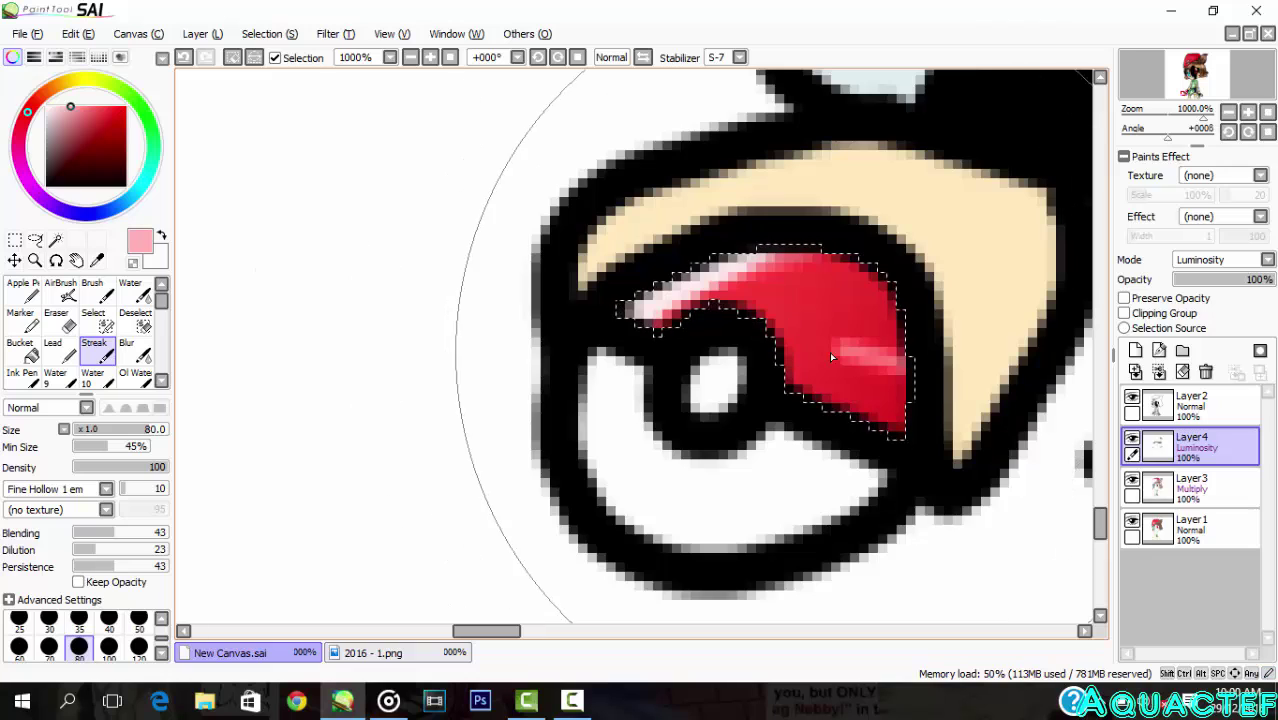
pyautogui.hotkey('ctrl', 'z')
pyautogui.scroll(4, 79, 642)
pyautogui.click(79, 651)
pyautogui.moveTo(822, 366); pyautogui.dragTo(873, 342)
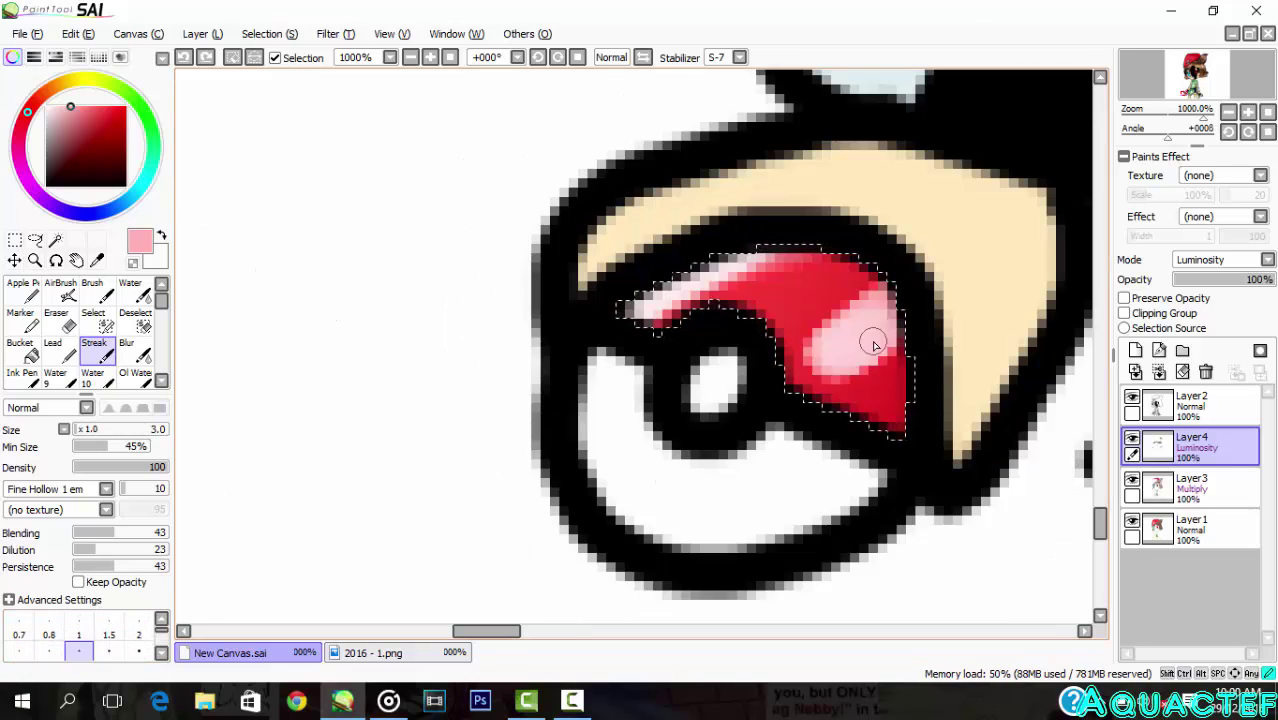
pyautogui.hotkey('ctrl', 'z')
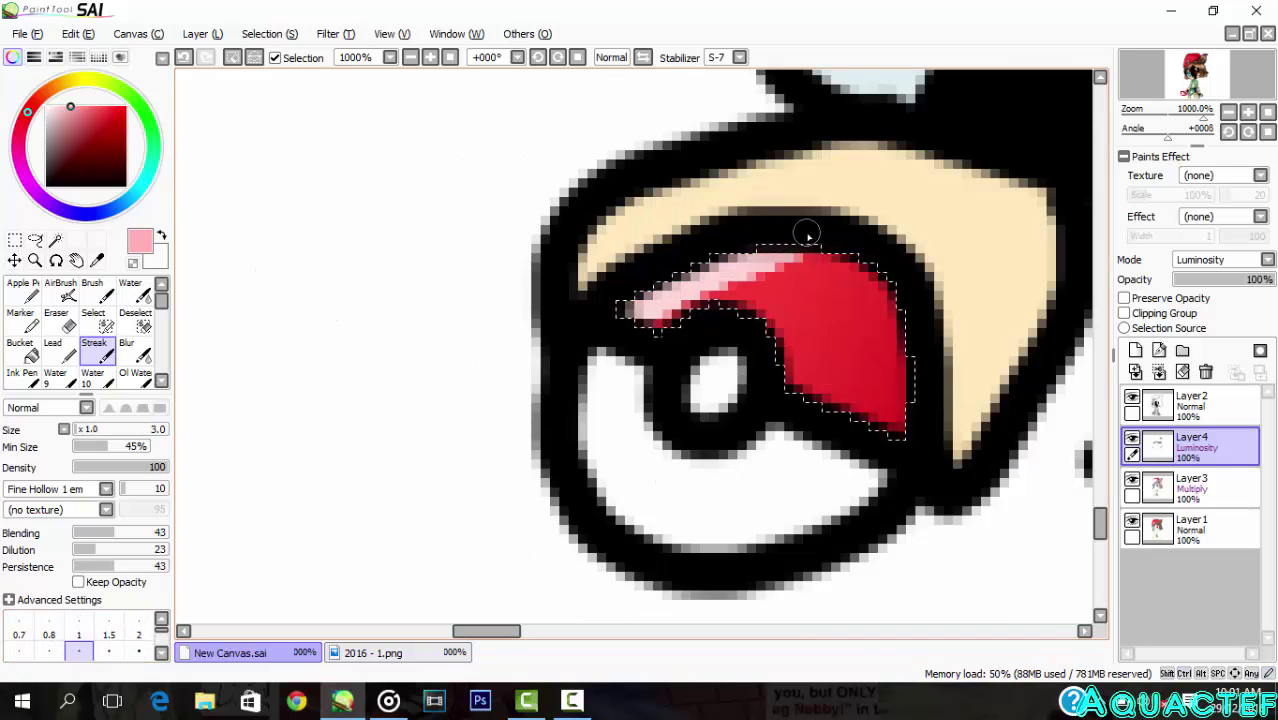
# Step: Widen the pink highlight on the ball's red half with the size 3 Streak brush
pyautogui.scroll(2, 880, 218)
pyautogui.moveTo(757, 306); pyautogui.dragTo(685, 321)
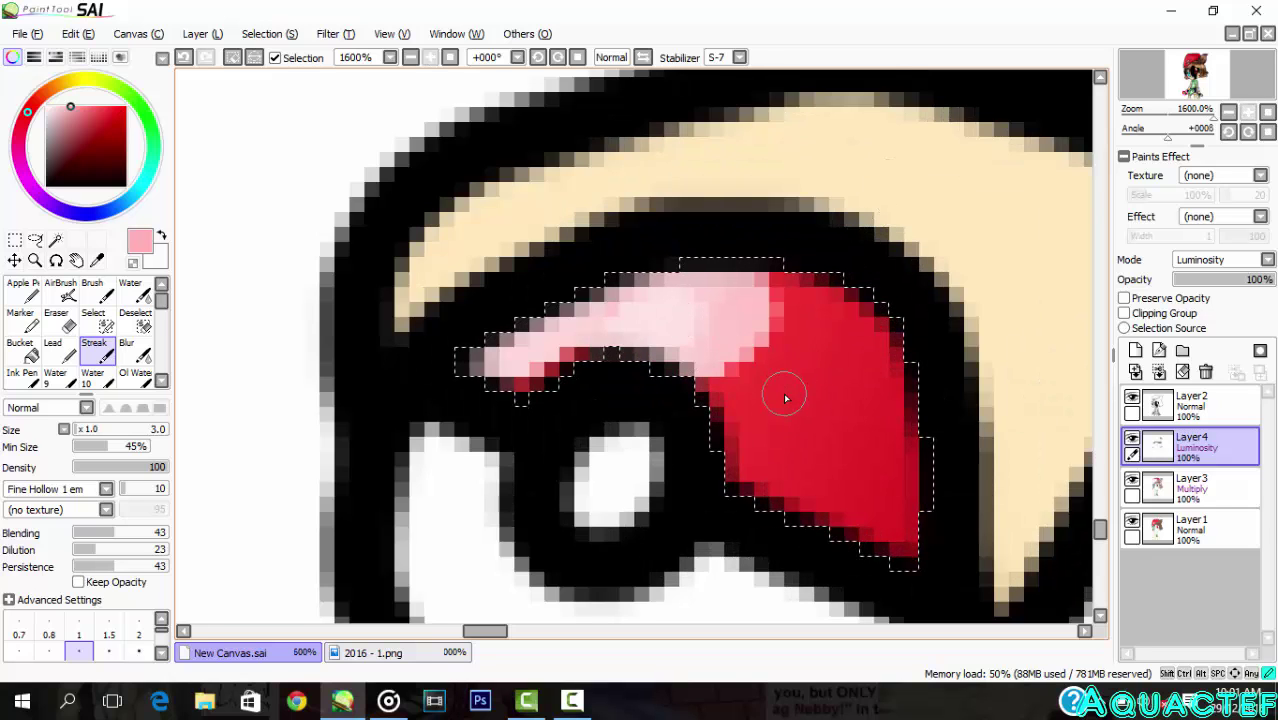
pyautogui.moveTo(776, 391); pyautogui.dragTo(793, 403)
pyautogui.scroll(-10, 785, 398)
pyautogui.scroll(1, 880, 390)
# Step: Clear the selection around the cap and the ball with the Deselect brush
pyautogui.moveTo(1101, 430); pyautogui.dragTo(1101, 355)
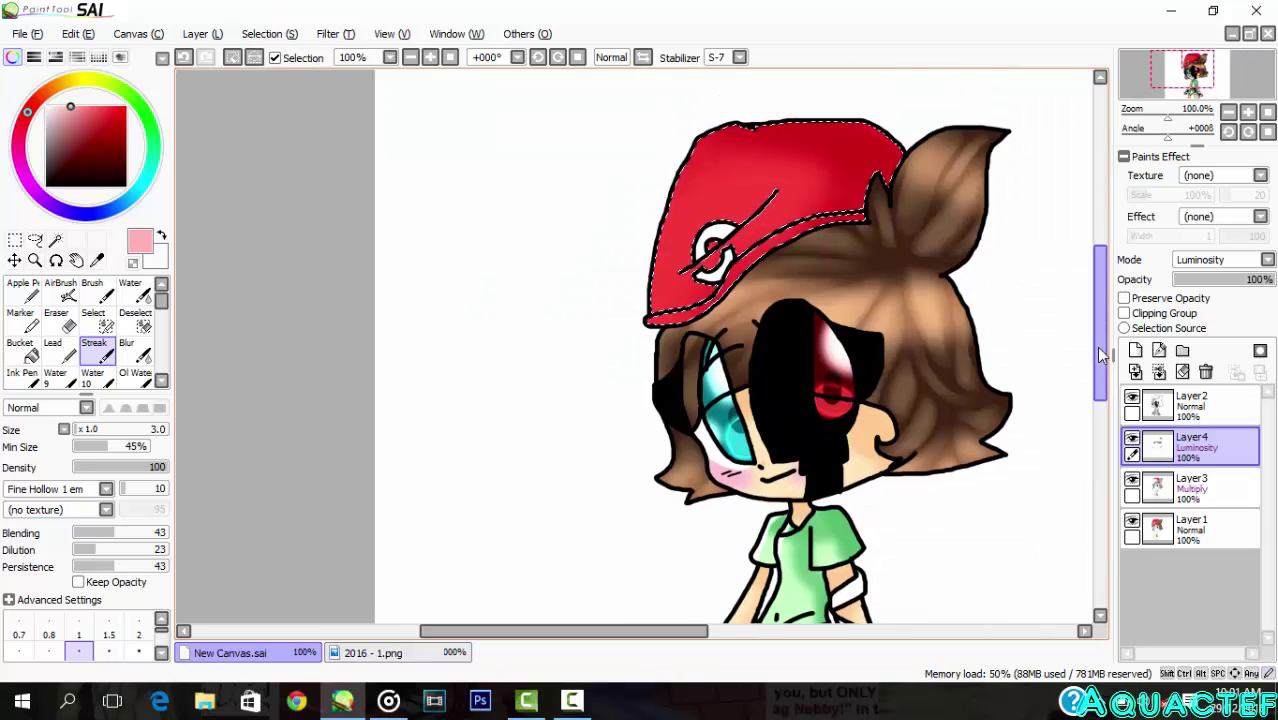
pyautogui.click(56, 240)
pyautogui.click(136, 322)
pyautogui.click(784, 146)
pyautogui.scroll(-4, 784, 146)
pyautogui.scroll(3, 908, 240)
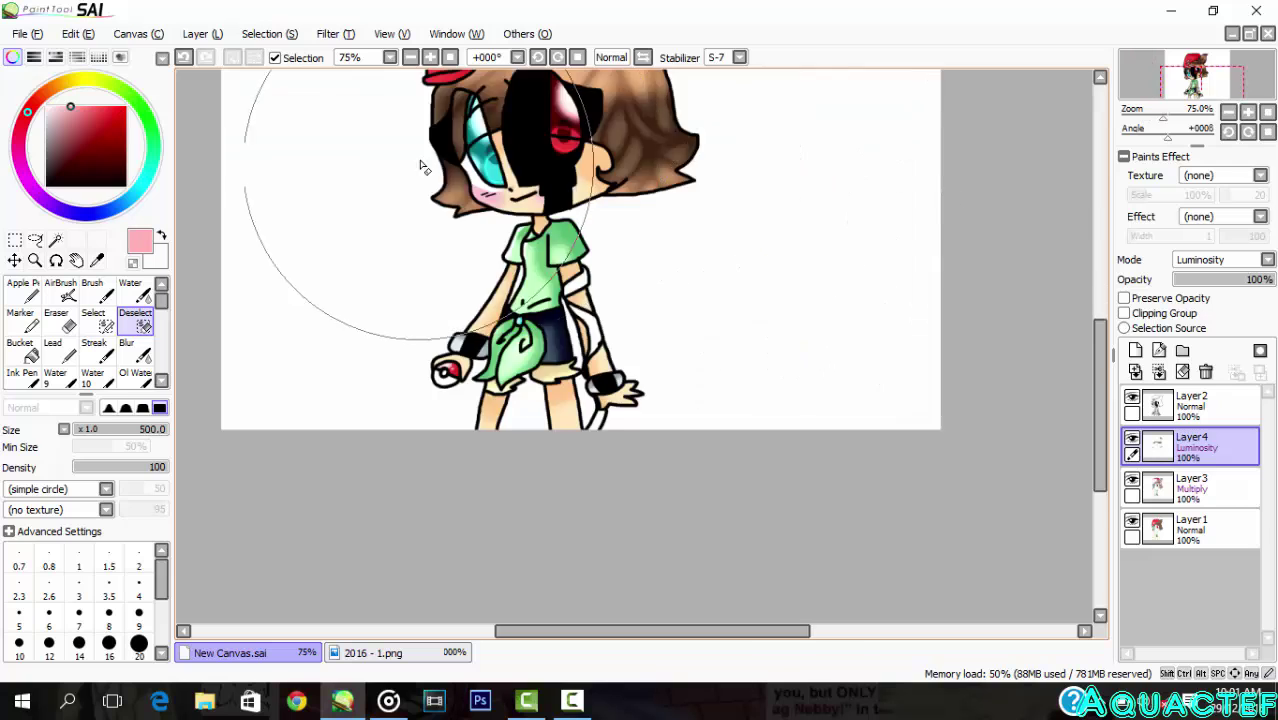
# Step: Select the bandage-like wraps around the character's arm with the Magic Wand
pyautogui.scroll(2, 423, 167)
pyautogui.click(56, 240)
pyautogui.scroll(1, 748, 364)
pyautogui.click(748, 366)
pyautogui.click(745, 450)
pyautogui.scroll(1, 757, 310)
pyautogui.scroll(6, 764, 309)
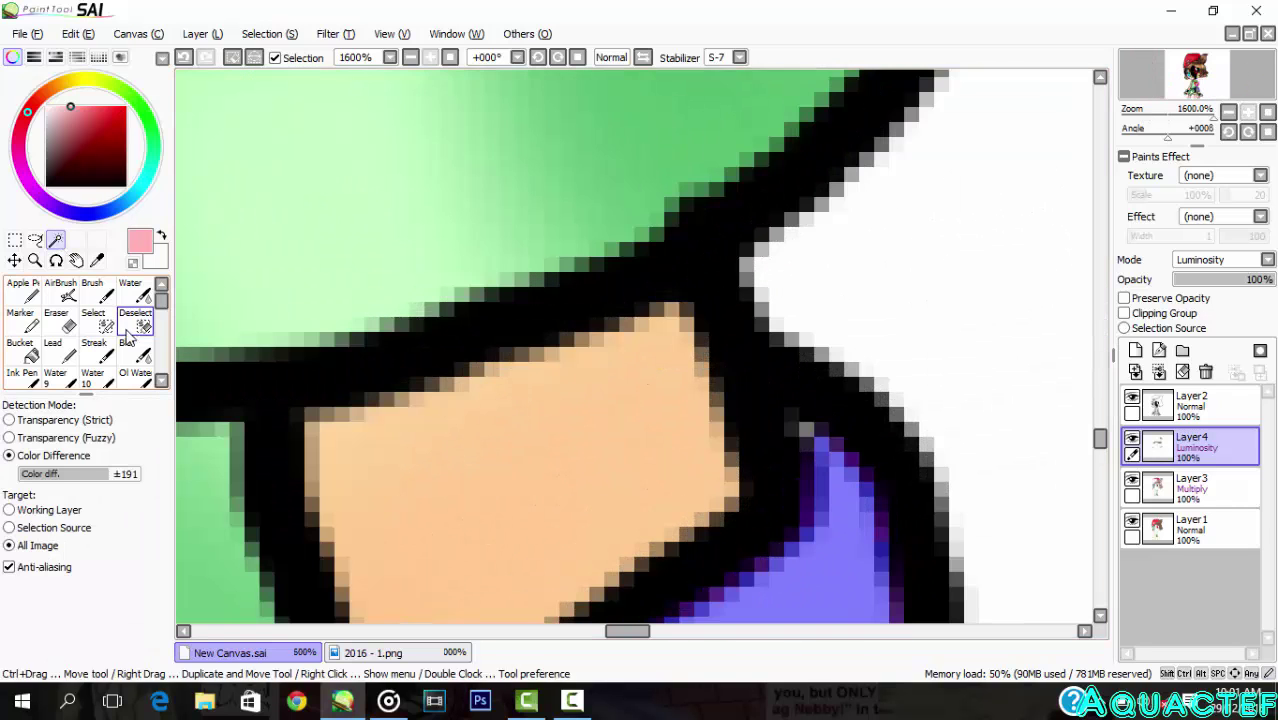
# Step: Extend the selection at the upper wrap's tip with the Select brush and add the remaining wrap segment with the Magic Wand
pyautogui.click(104, 326)
pyautogui.moveTo(762, 406); pyautogui.dragTo(805, 434)
pyautogui.scroll(-6, 812, 450)
pyautogui.scroll(2, 824, 526)
pyautogui.click(56, 240)
pyautogui.click(699, 436)
pyautogui.scroll(-6, 698, 433)
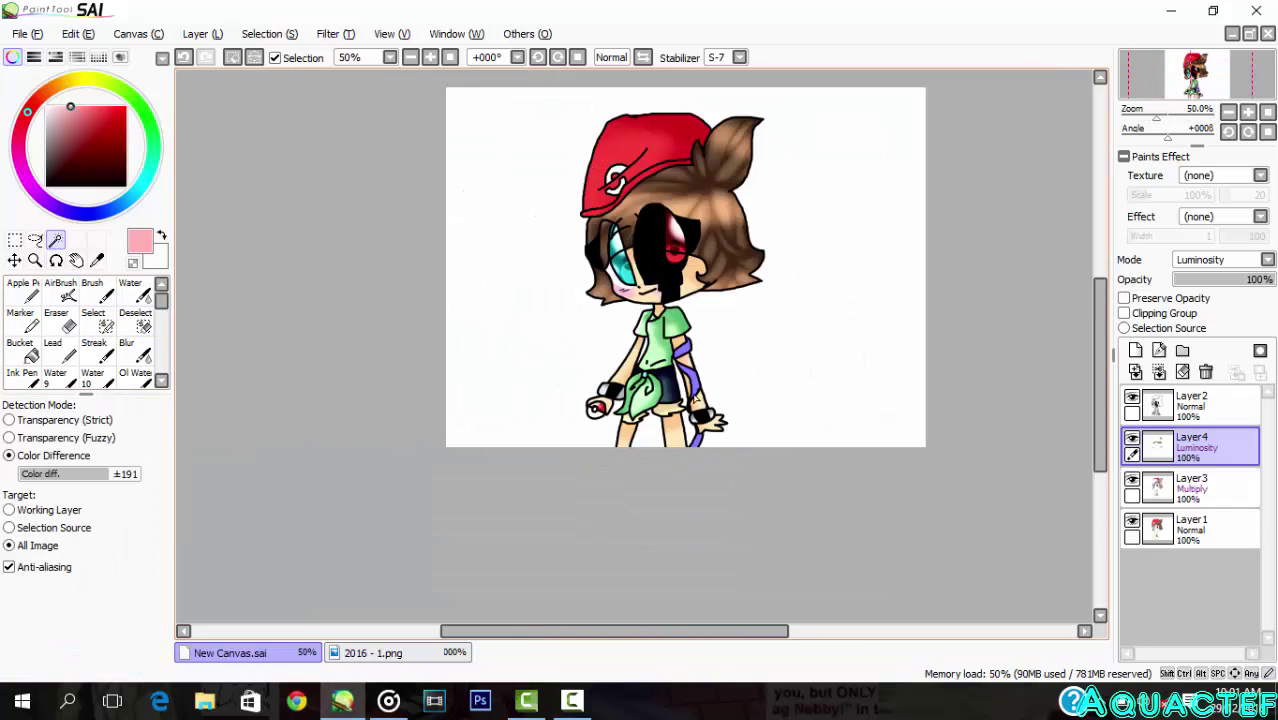
# Step: Choose a bright green and fill the selected arm wraps on Layer1 with the size 300 pen
pyautogui.click(1165, 530)
pyautogui.click(24, 292)
pyautogui.click(153, 139)
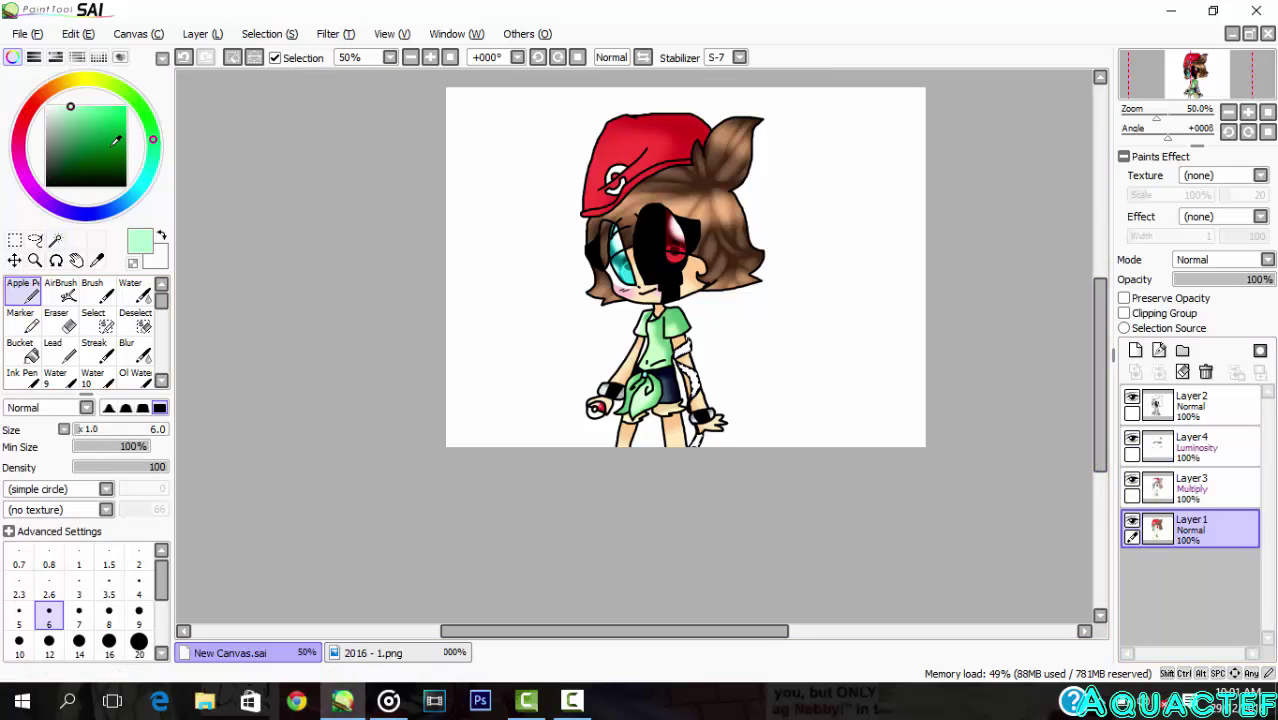
pyautogui.scroll(-3, 127, 625)
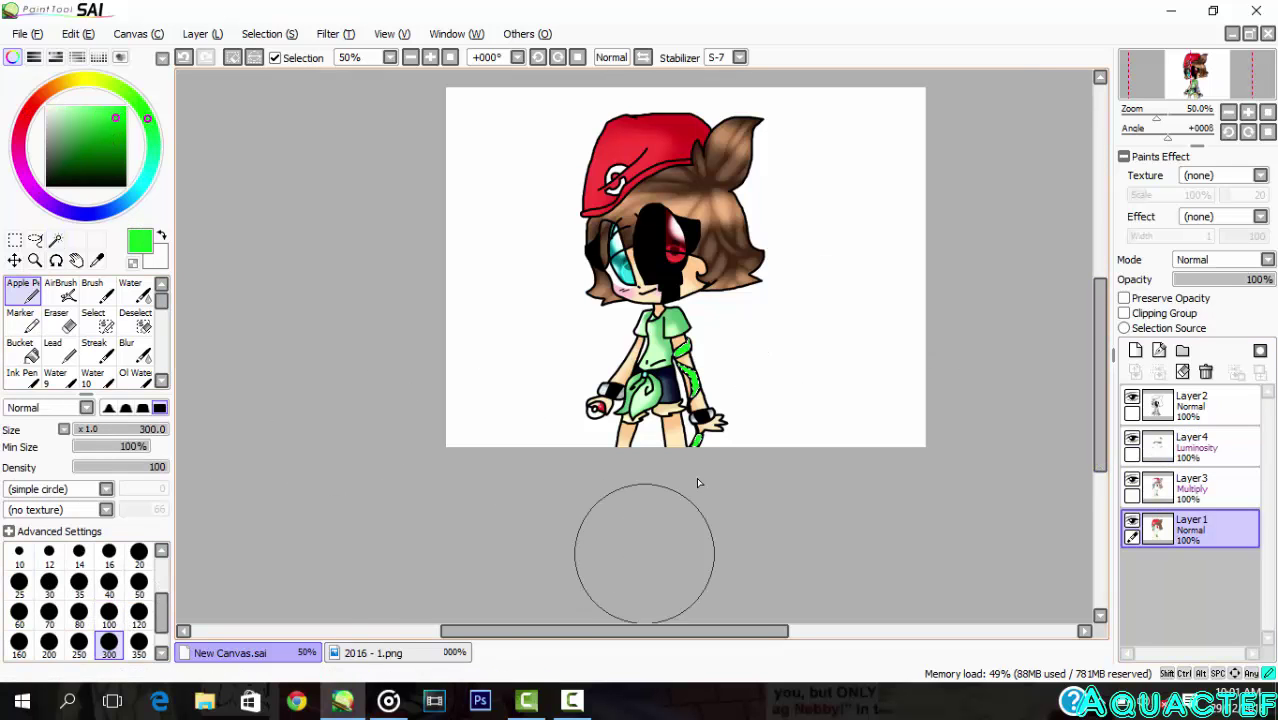
pyautogui.scroll(3, 698, 352)
# Step: Choose a darker green and try shading the upper arm wrap on the Multiply layer with the size 35 airbrush
pyautogui.click(61, 291)
pyautogui.click(79, 588)
pyautogui.scroll(4, 678, 325)
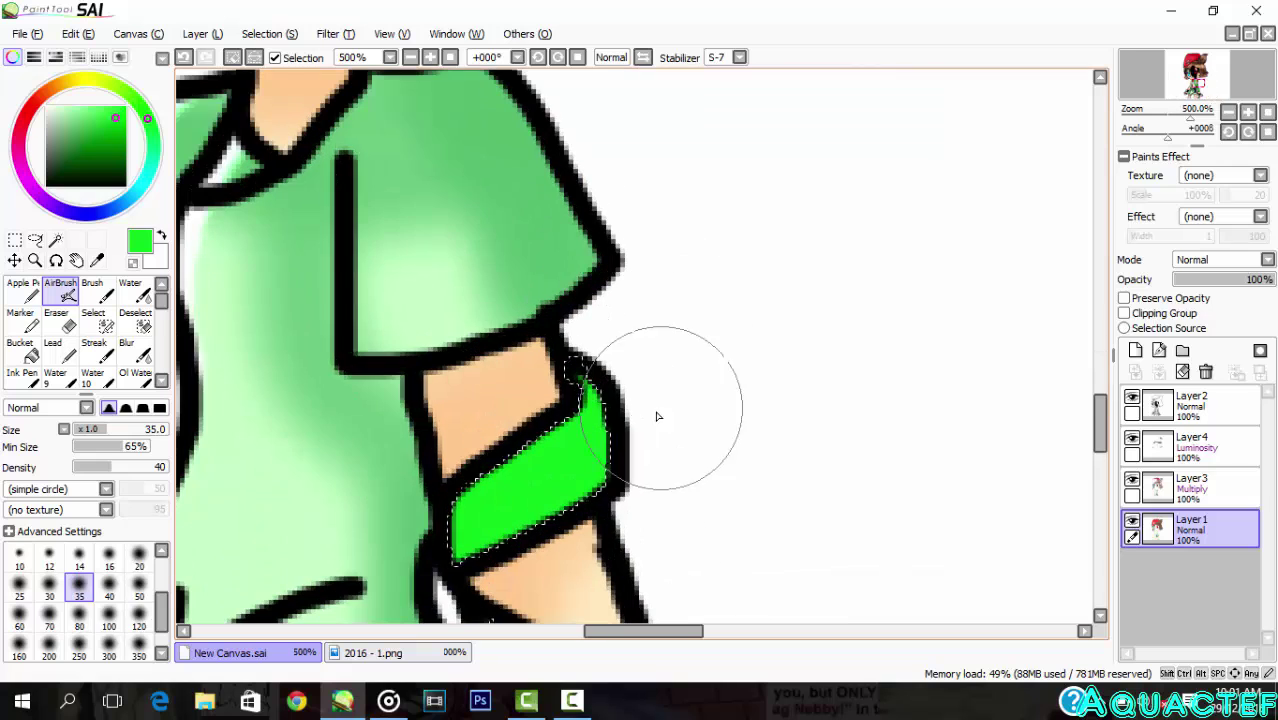
pyautogui.click(1200, 488)
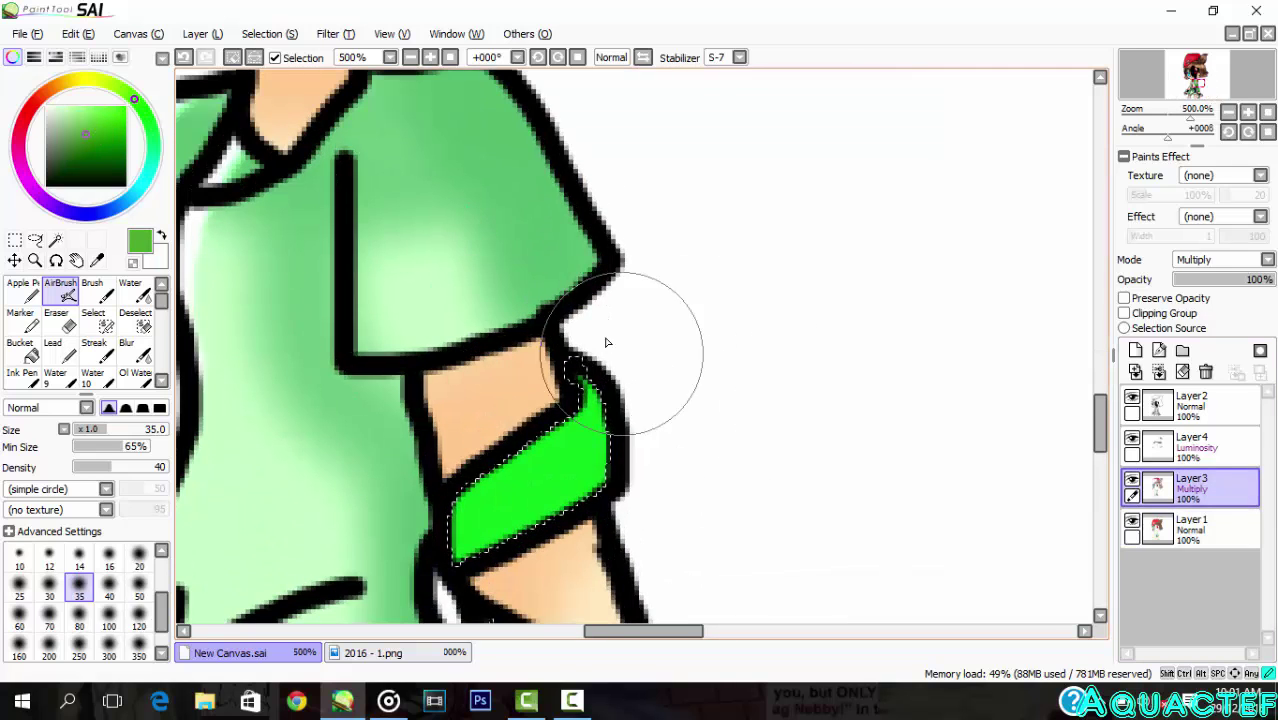
pyautogui.moveTo(605, 342); pyautogui.dragTo(600, 335)
pyautogui.hotkey('ctrl', 'z')
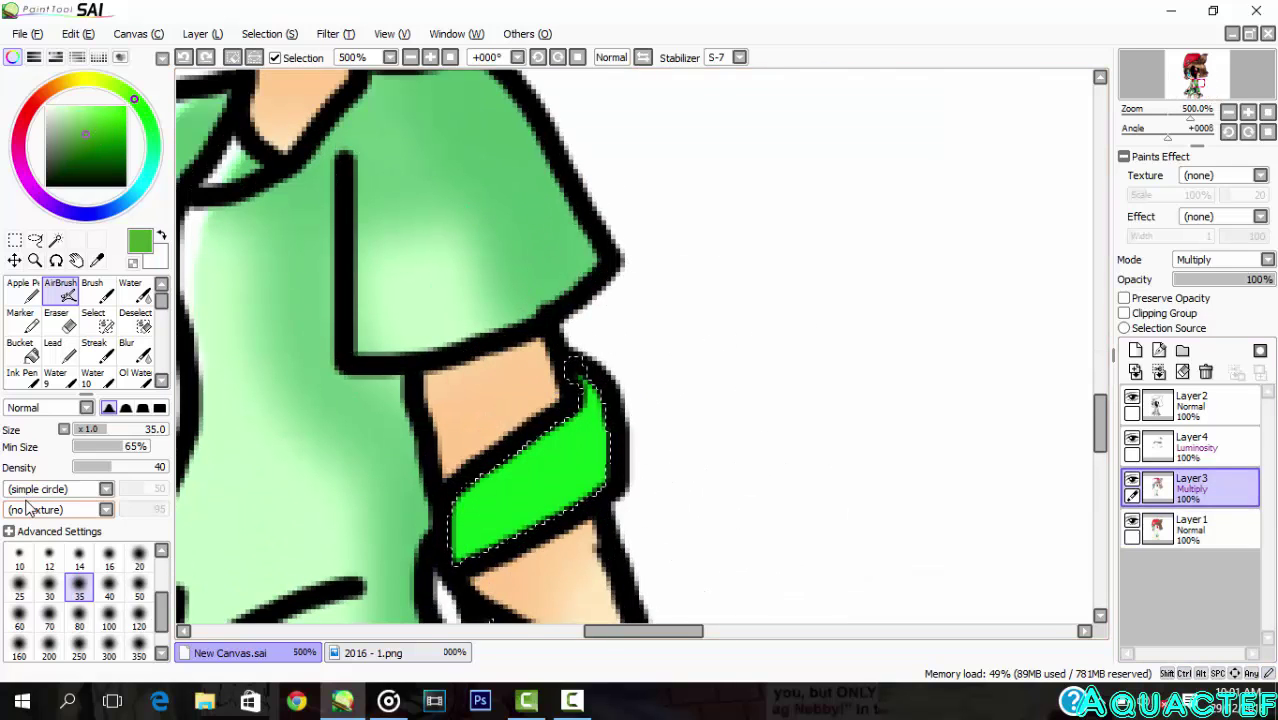
# Step: Set the airbrush texture to Fuzystatic and shade the arm wraps with the darker green
pyautogui.click(100, 509)
pyautogui.scroll(-3, 73, 607)
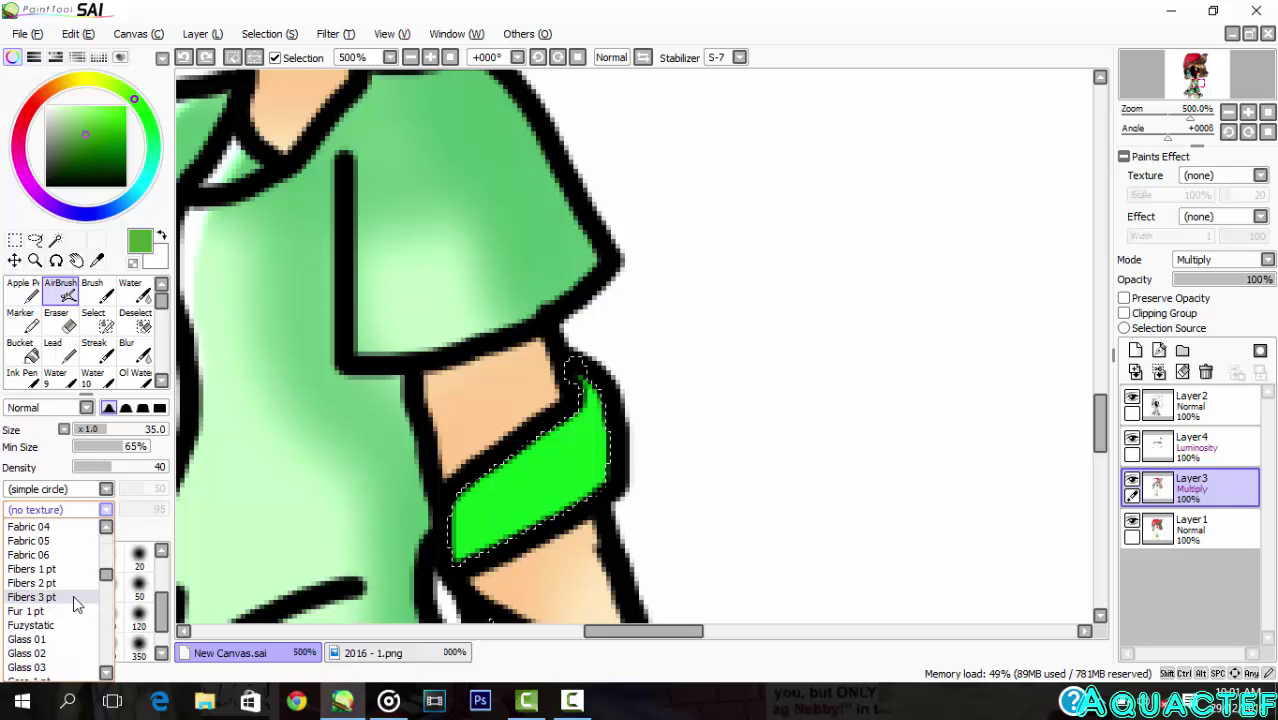
pyautogui.click(73, 596)
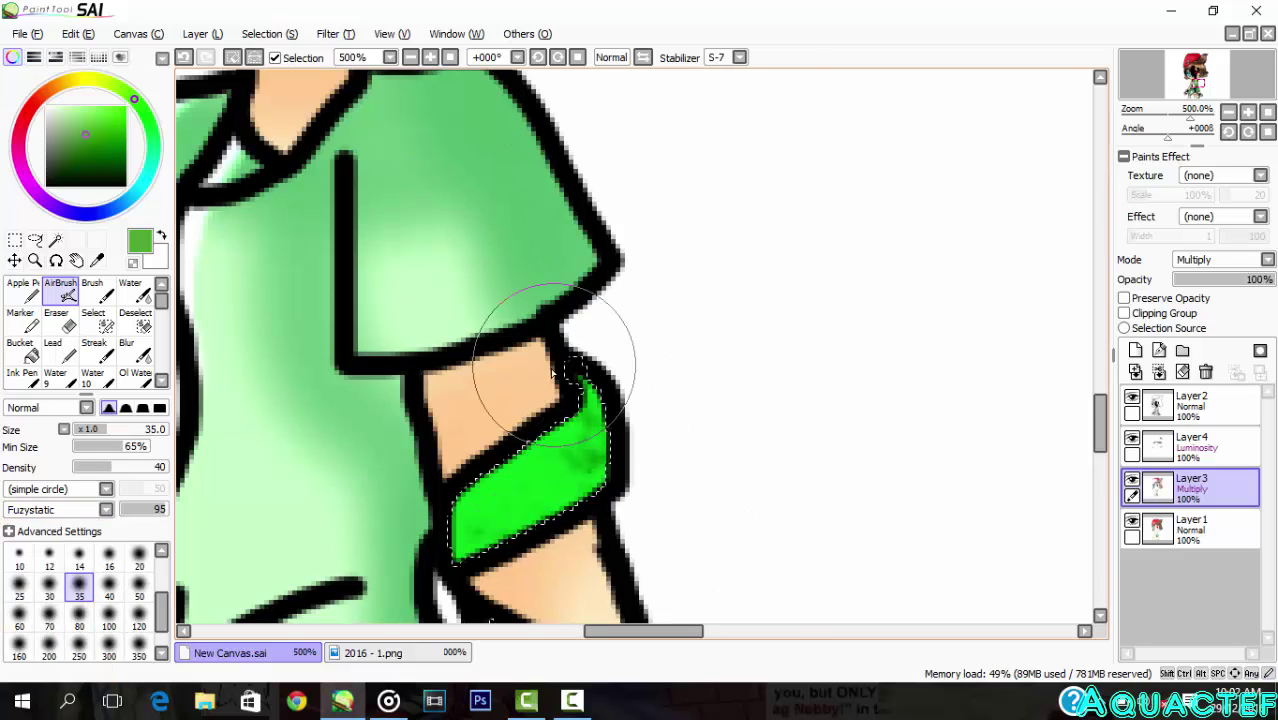
pyautogui.scroll(-5, 553, 372)
# Step: Try darkening the arm wraps on the Multiply layer using the pen at sizes 300 and 6
pyautogui.click(23, 291)
pyautogui.moveTo(545, 375); pyautogui.dragTo(430, 385)
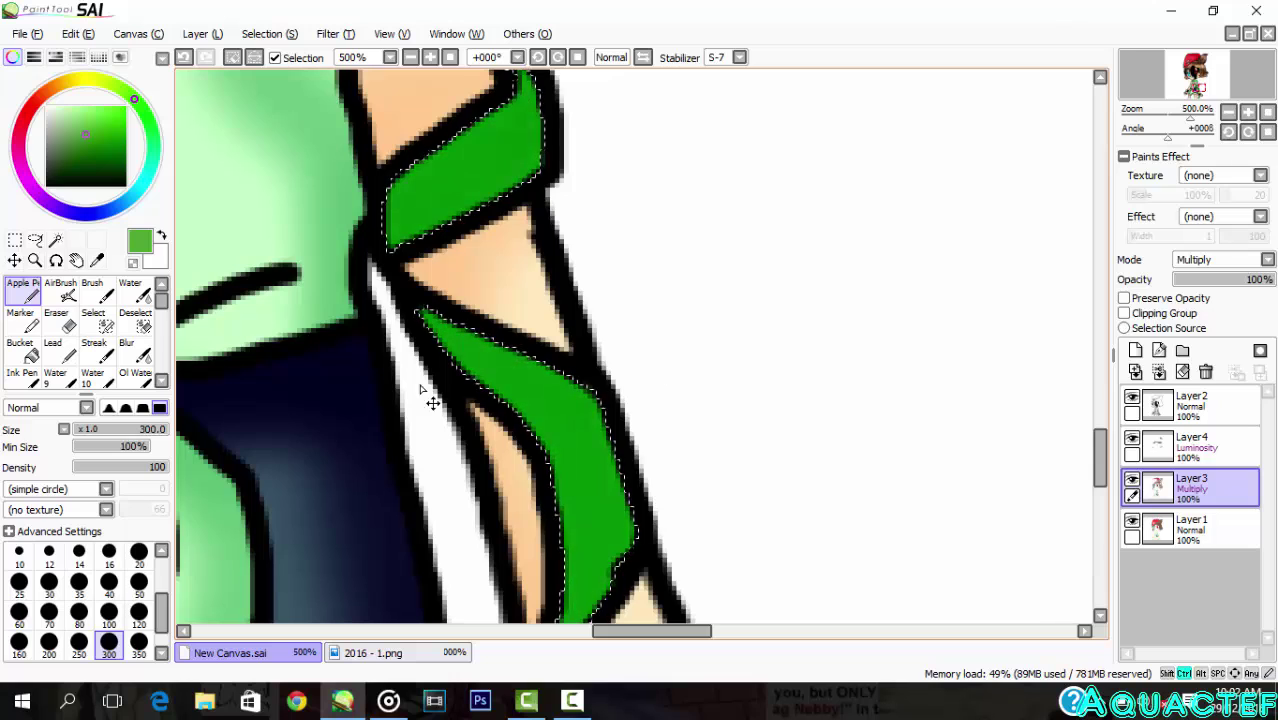
pyautogui.hotkey('ctrl', 'z')
pyautogui.scroll(5, 50, 612)
pyautogui.click(49, 613)
pyautogui.moveTo(577, 408); pyautogui.dragTo(415, 312)
pyautogui.hotkey('ctrl', 'z')
# Step: Try shading the middle arm wrap with a texture applied to the size 6 pen and undo the stroke
pyautogui.click(55, 509)
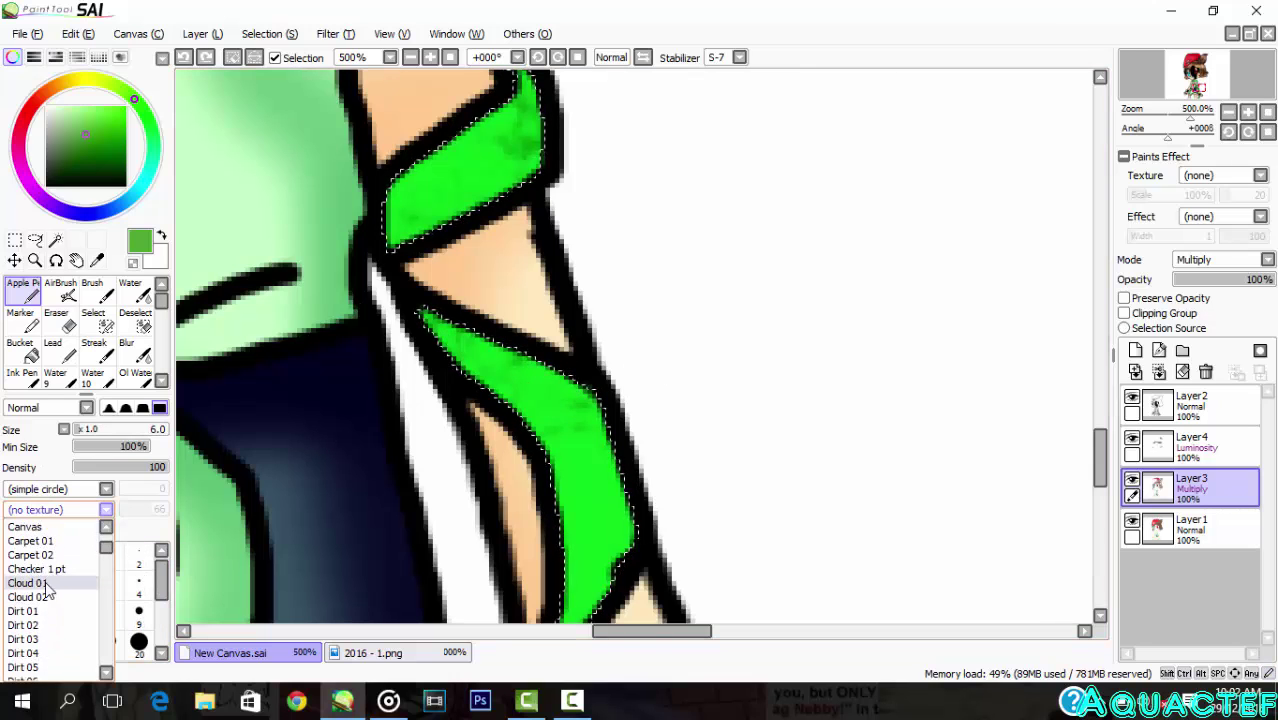
pyautogui.click(30, 639)
pyautogui.moveTo(560, 372)
pyautogui.mouseDown()
pyautogui.moveTo(430, 338)
pyautogui.moveTo(545, 408)
pyautogui.mouseUp()
pyautogui.hotkey('ctrl', 'z')
# Step: Shade the arm wraps and the strip below the hand with the size 35 airbrush and its Fuzystatic texture
pyautogui.scroll(-4, 308, 326)
pyautogui.scroll(2, 308, 326)
pyautogui.click(61, 291)
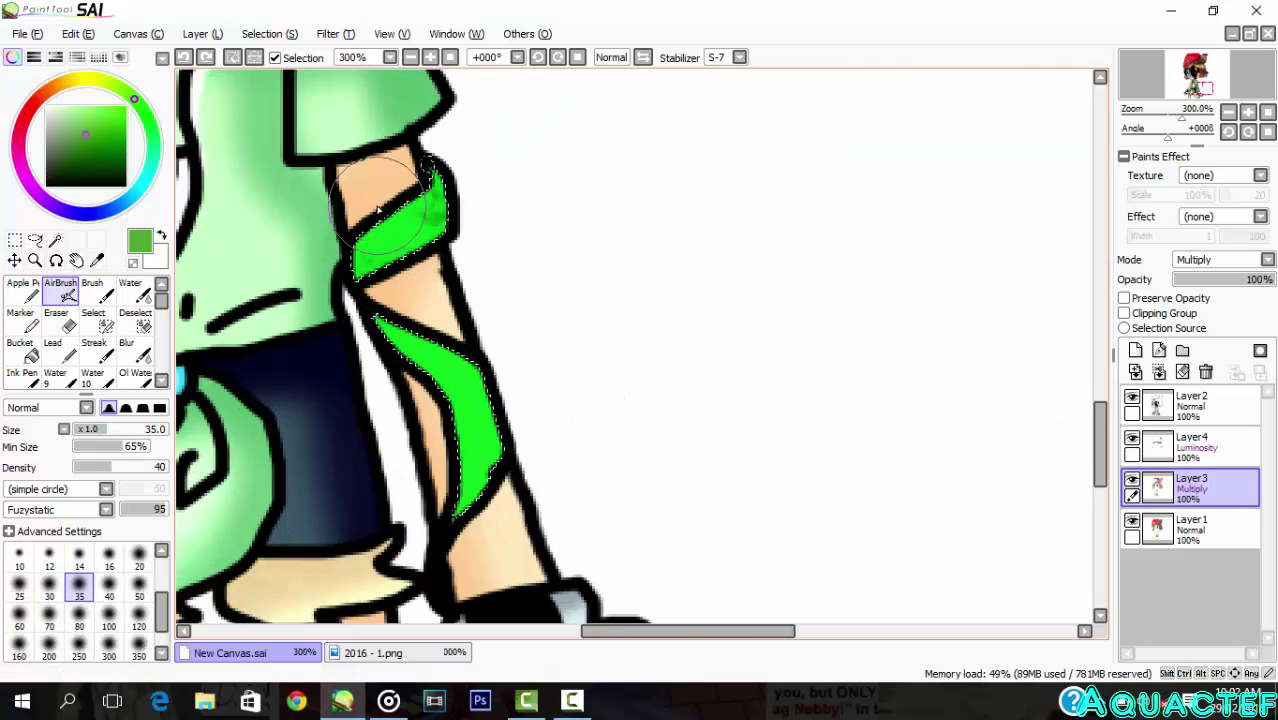
pyautogui.scroll(-5, 414, 400)
pyautogui.scroll(7, 436, 349)
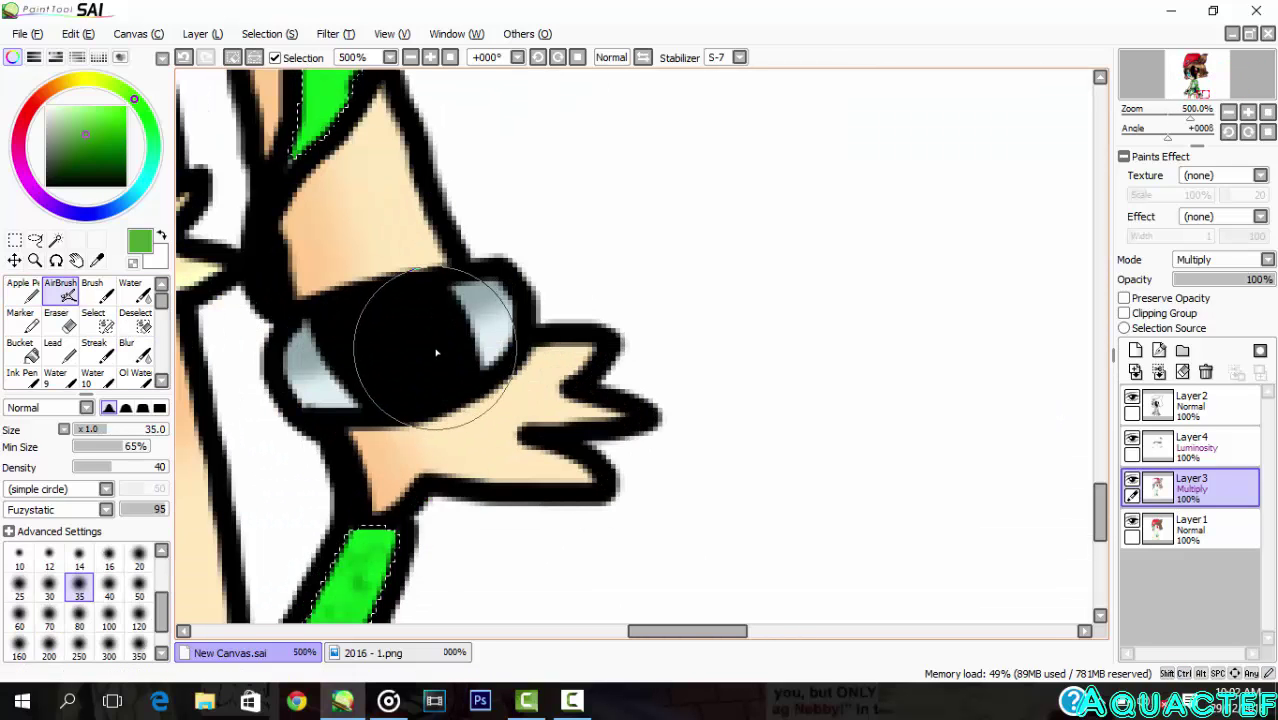
# Step: Highlight the upper arm wrap on the Luminosity layer using the airbrush at size 12 with no texture
pyautogui.scroll(-5, 481, 228)
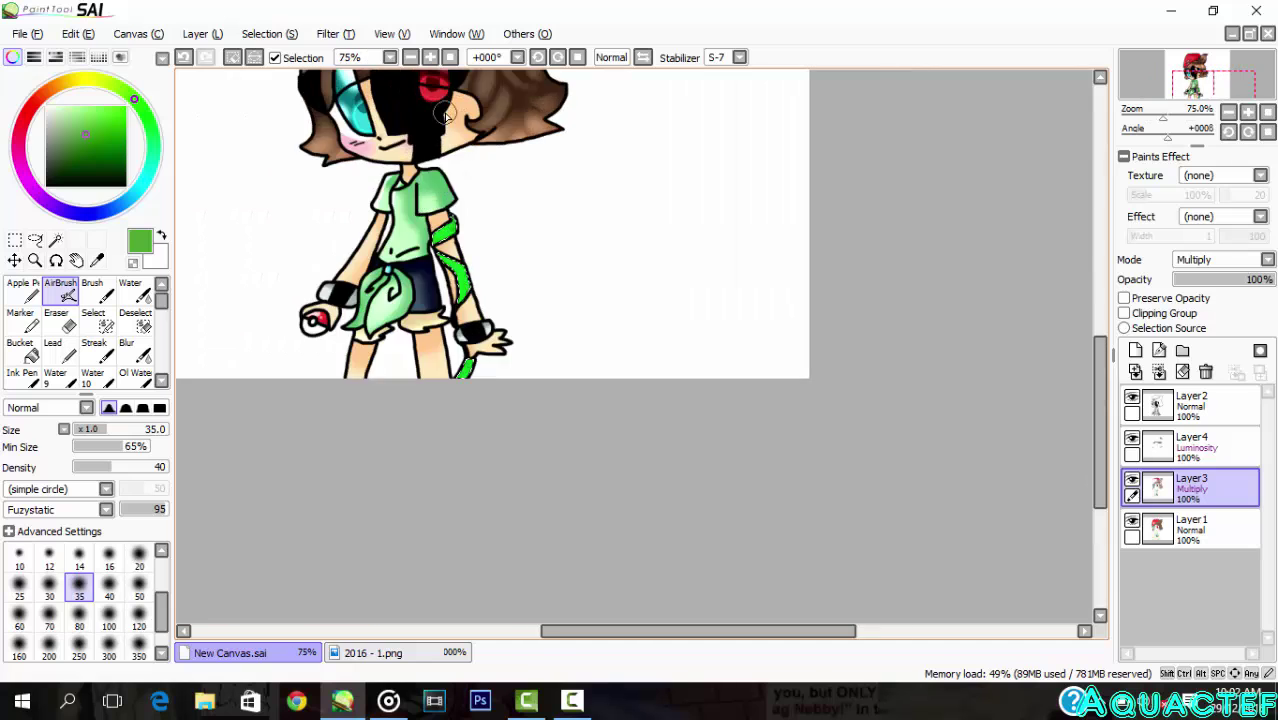
pyautogui.moveTo(1103, 467); pyautogui.dragTo(1103, 426)
pyautogui.click(1192, 446)
pyautogui.scroll(5, 440, 355)
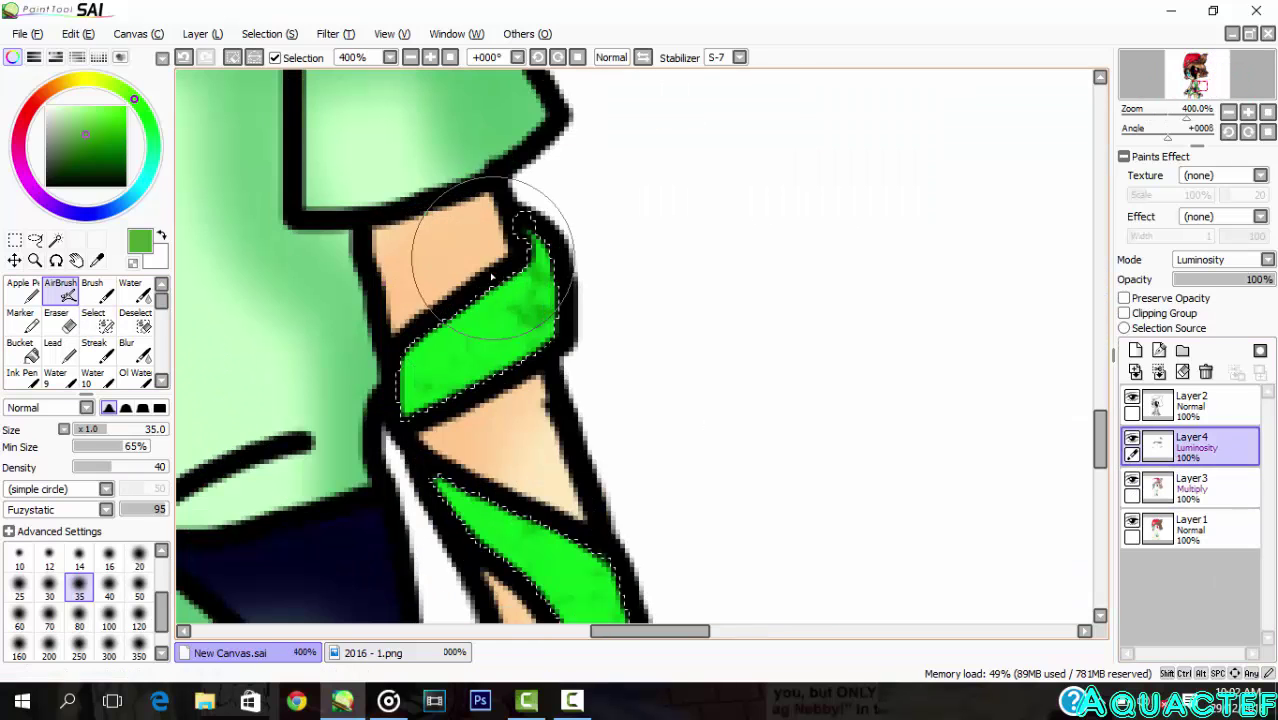
pyautogui.click(66, 511)
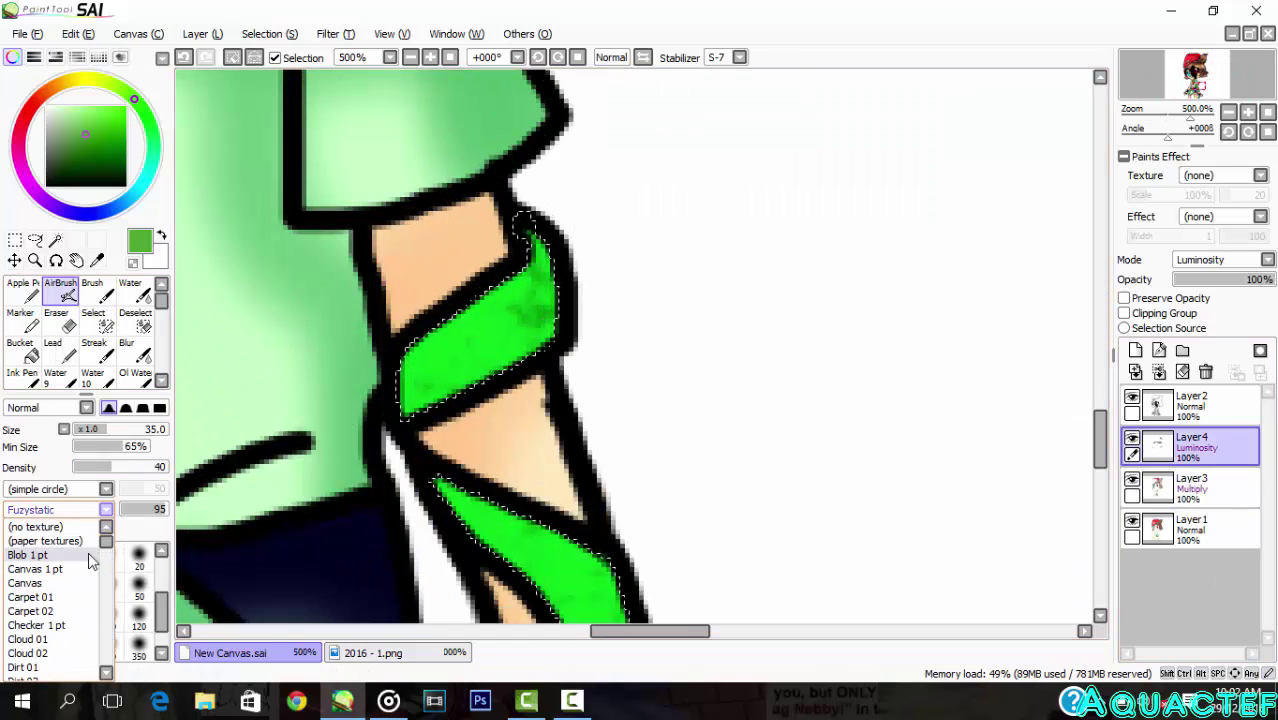
pyautogui.click(40, 527)
pyautogui.click(49, 558)
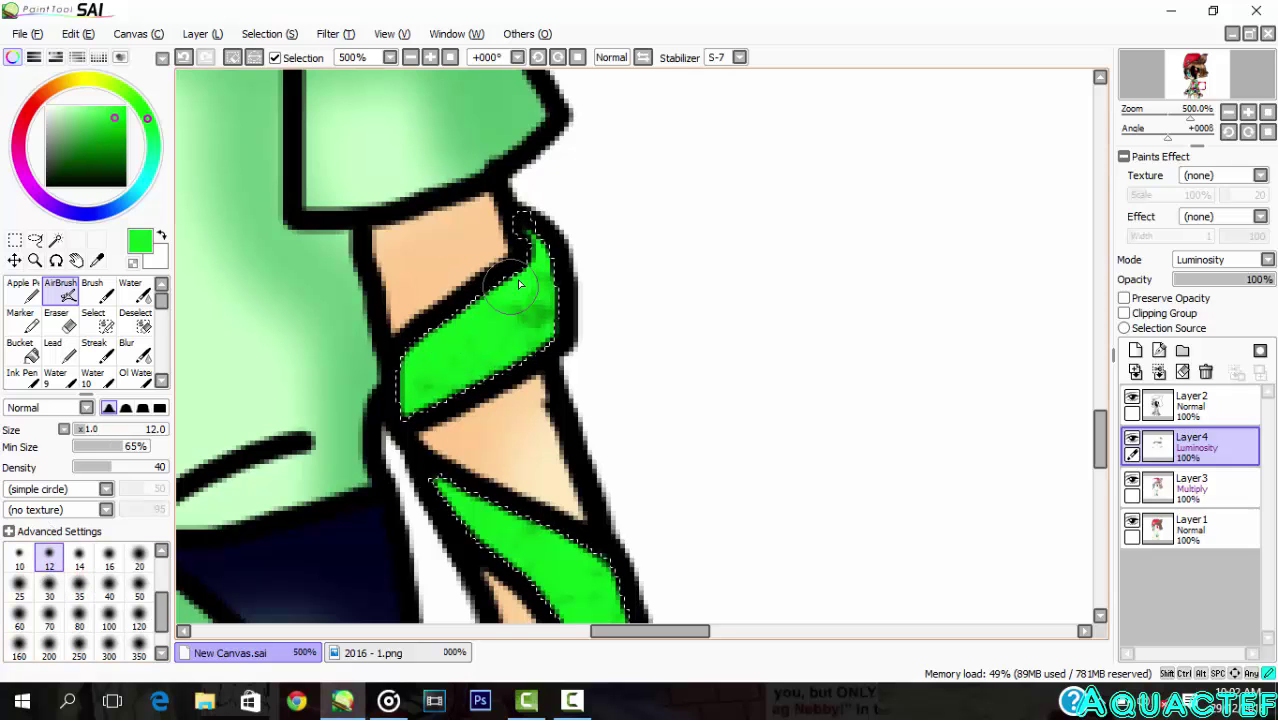
pyautogui.moveTo(519, 285); pyautogui.dragTo(430, 350)
# Step: Highlight the strip below the hand with pale green and clear the selection around the wraps
pyautogui.scroll(-3, 329, 489)
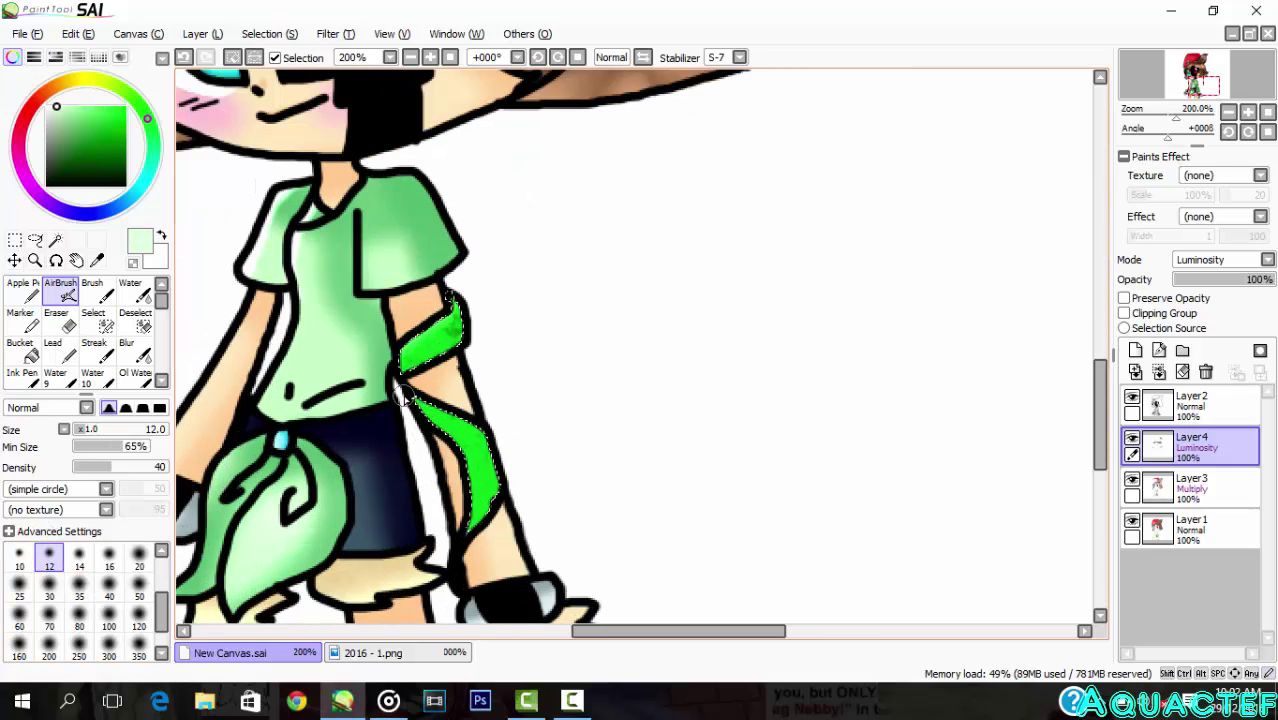
pyautogui.scroll(-4, 472, 490)
pyautogui.scroll(6, 492, 536)
pyautogui.moveTo(468, 479)
pyautogui.mouseDown()
pyautogui.moveTo(484, 536)
pyautogui.moveTo(580, 436)
pyautogui.mouseUp()
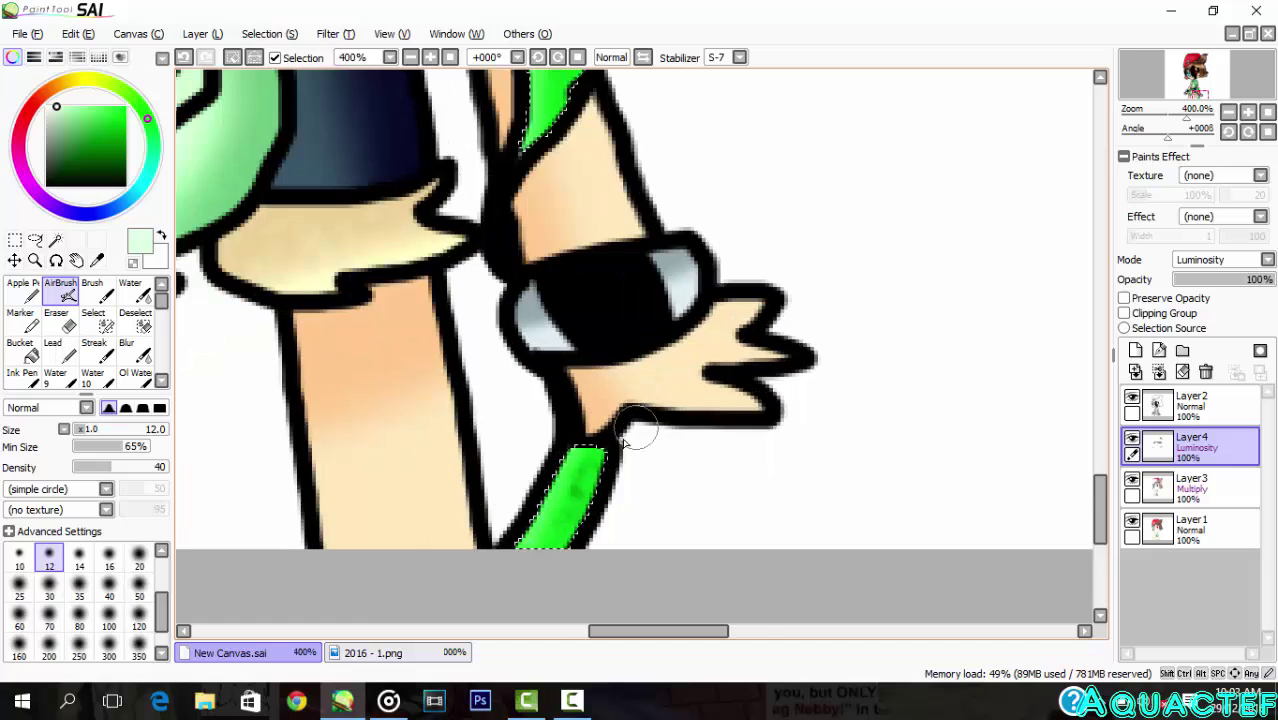
pyautogui.scroll(-7, 707, 413)
pyautogui.scroll(2, 721, 215)
pyautogui.click(135, 320)
pyautogui.moveTo(660, 385); pyautogui.dragTo(993, 444)
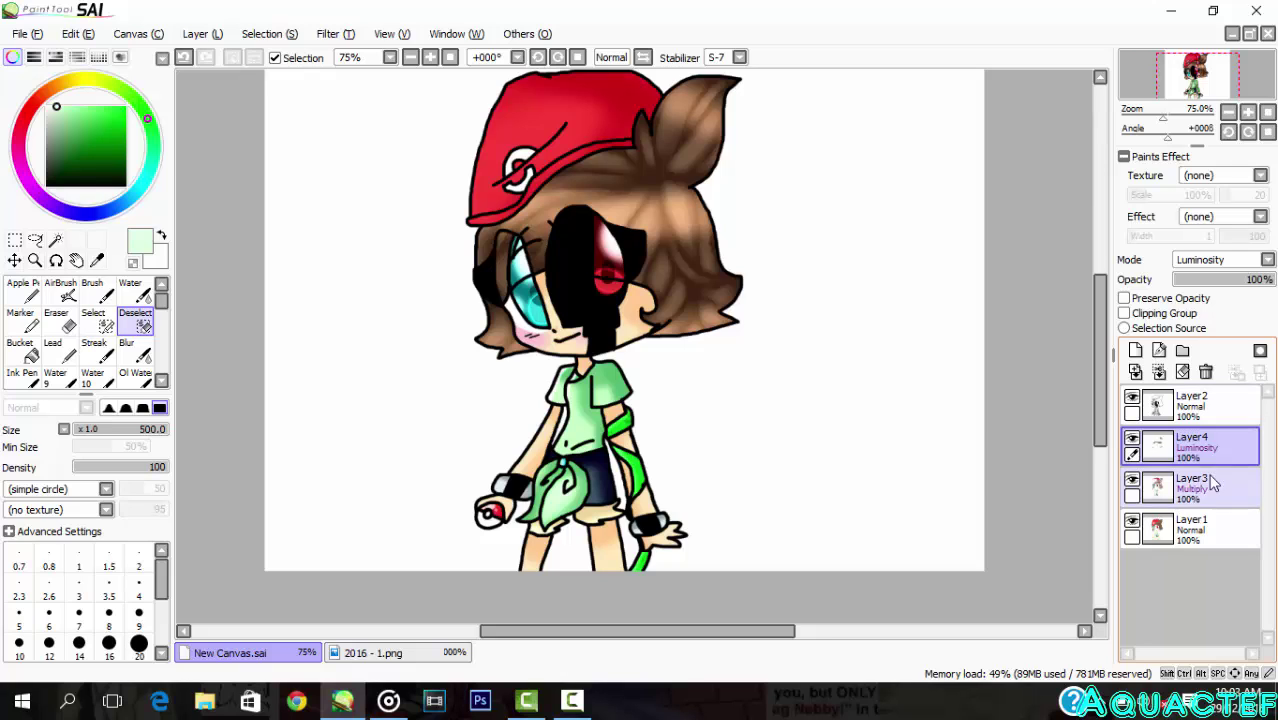
# Step: Merge the Multiply and Luminosity shading layers down into Layer1
pyautogui.click(1195, 528)
pyautogui.scroll(-1, 822, 402)
pyautogui.click(1193, 489)
pyautogui.click(1160, 374)
pyautogui.click(1188, 448)
pyautogui.click(1159, 372)
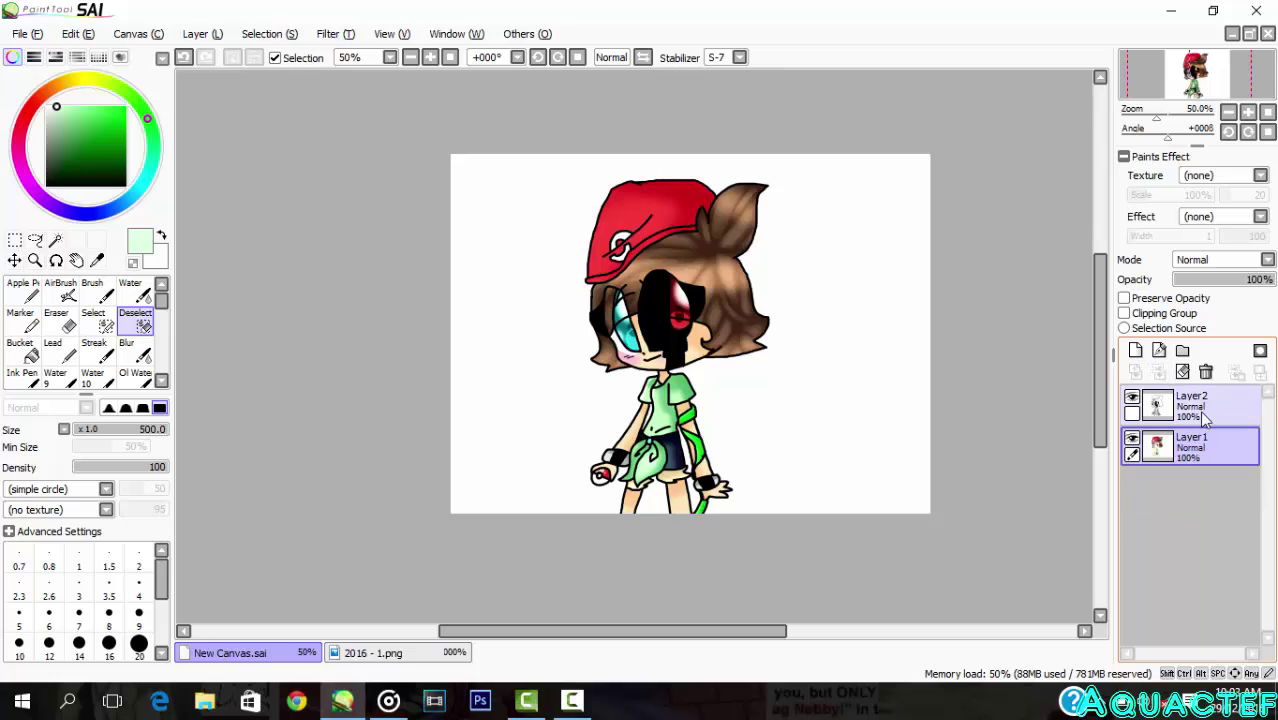
# Step: Merge the line art layer with the colour layer and name the combined layer IDK
pyautogui.doubleClick(1190, 405)
pyautogui.write('IDK')
pyautogui.press('Return')
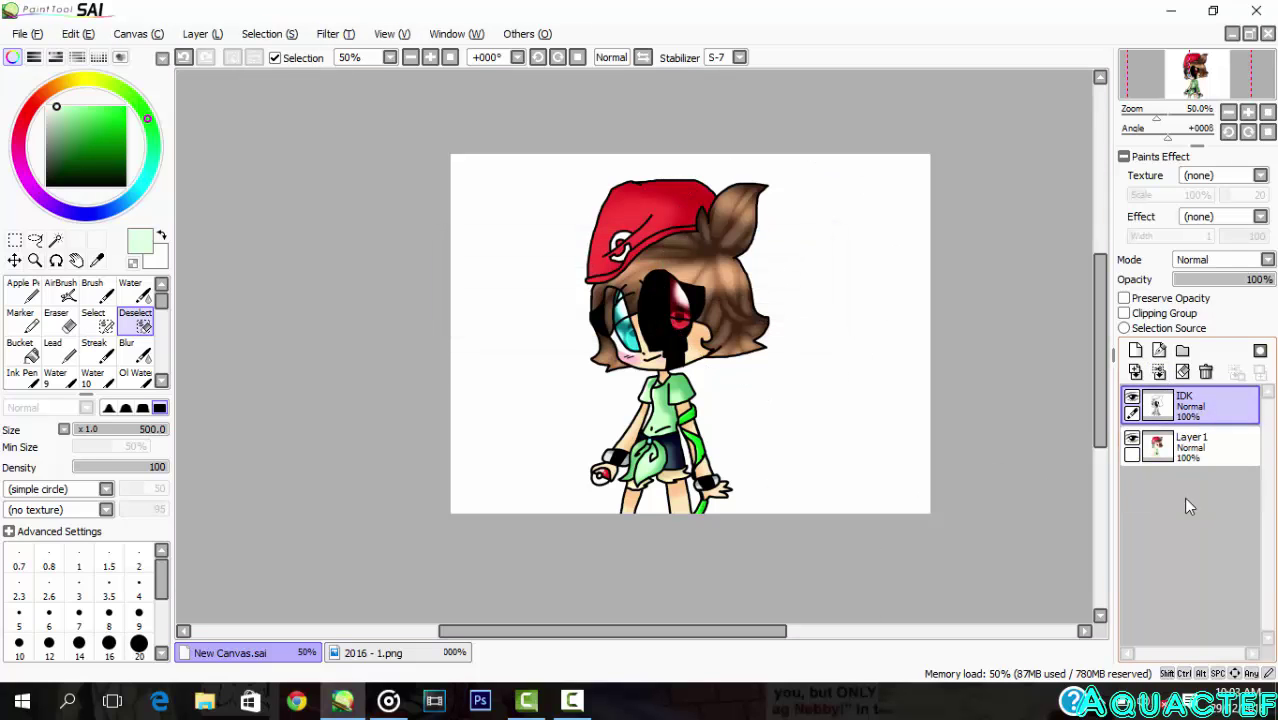
pyautogui.click(1159, 372)
pyautogui.doubleClick(1201, 414)
pyautogui.write('IDK')
pyautogui.press('Return')
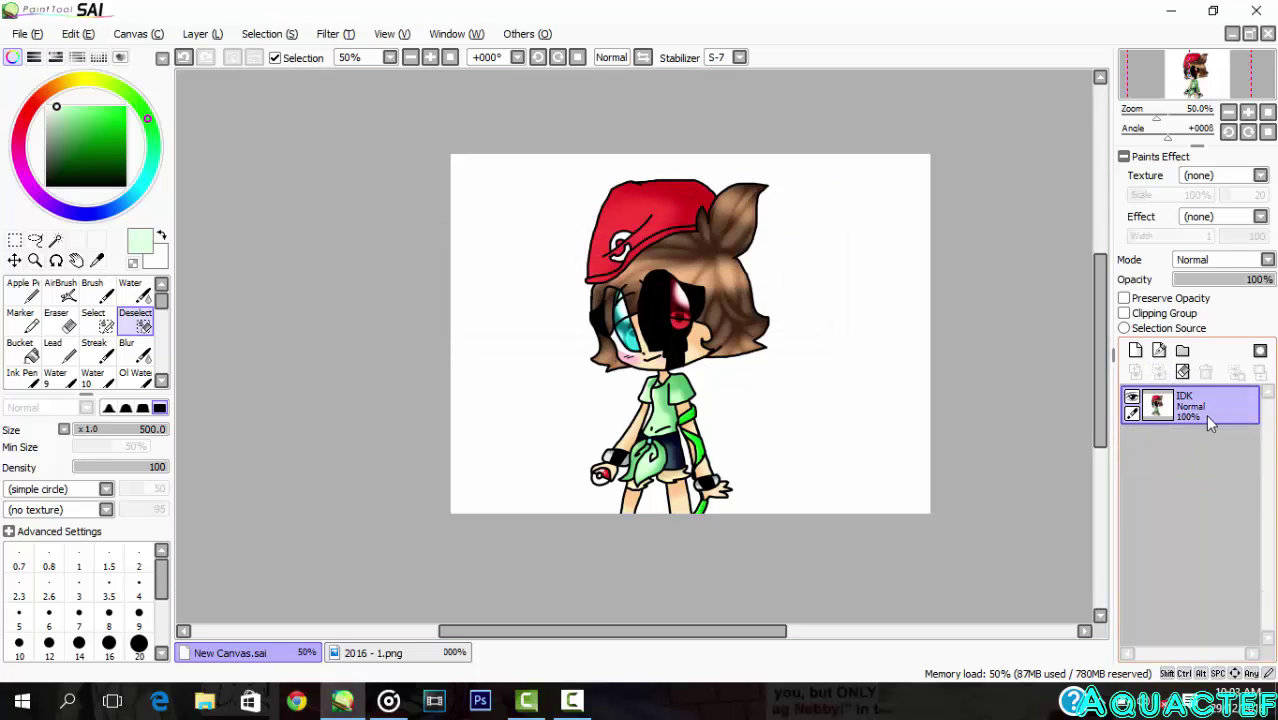
# Step: Add a new layer beneath IDK and choose a bright mint green as the colour
pyautogui.click(1135, 350)
pyautogui.moveTo(1190, 405); pyautogui.dragTo(1198, 497)
pyautogui.click(84, 124)
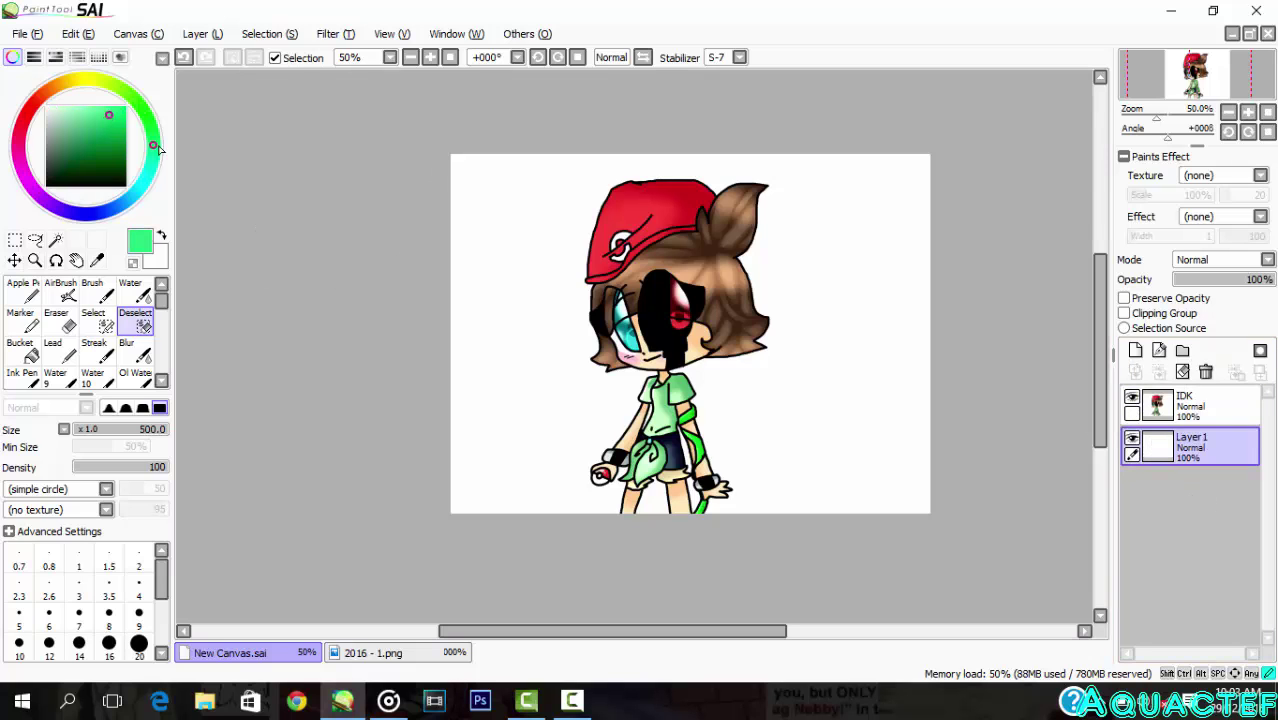
# Step: Set the pen to size 70 and try a background stroke with its Fuzystatic texture, undoing the stroke
pyautogui.click(22, 290)
pyautogui.scroll(-3, 20, 600)
pyautogui.click(49, 590)
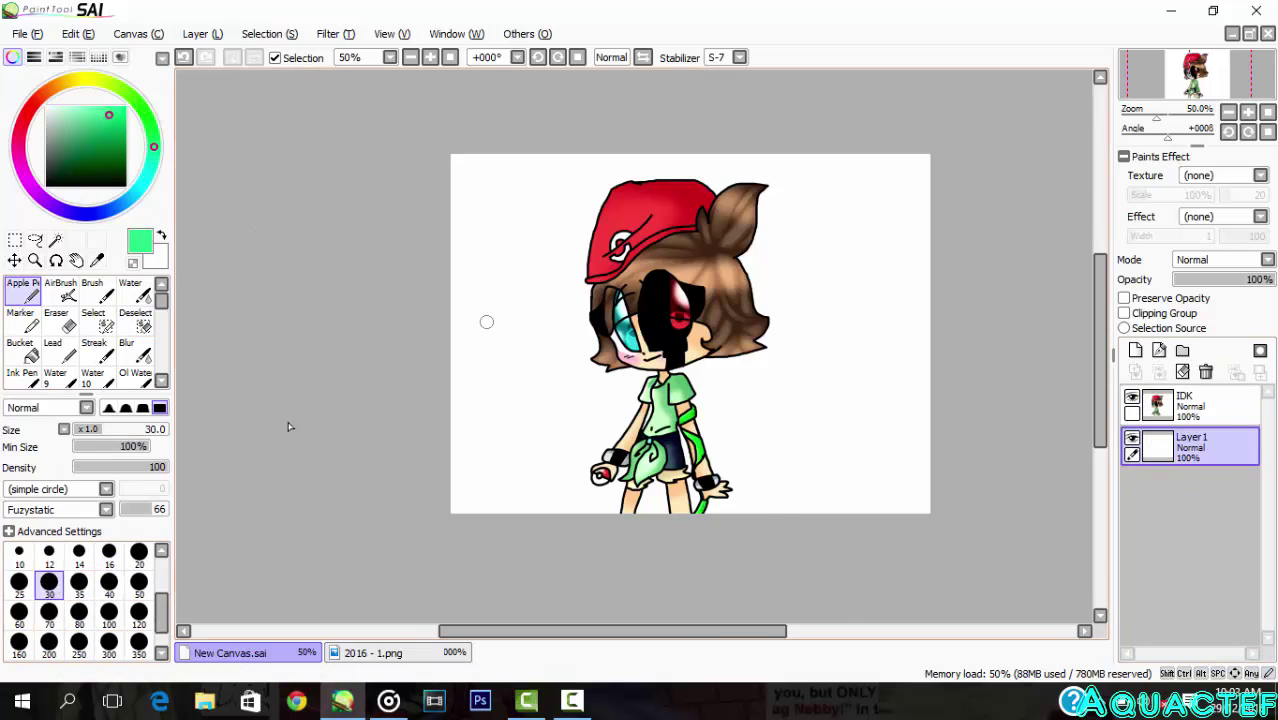
pyautogui.scroll(3, 553, 304)
pyautogui.click(49, 615)
pyautogui.moveTo(681, 210); pyautogui.dragTo(661, 344)
pyautogui.hotkey('ctrl', 'z')
# Step: Set the pen's texture to Rock 10 and undo the test stroke made with it
pyautogui.click(71, 514)
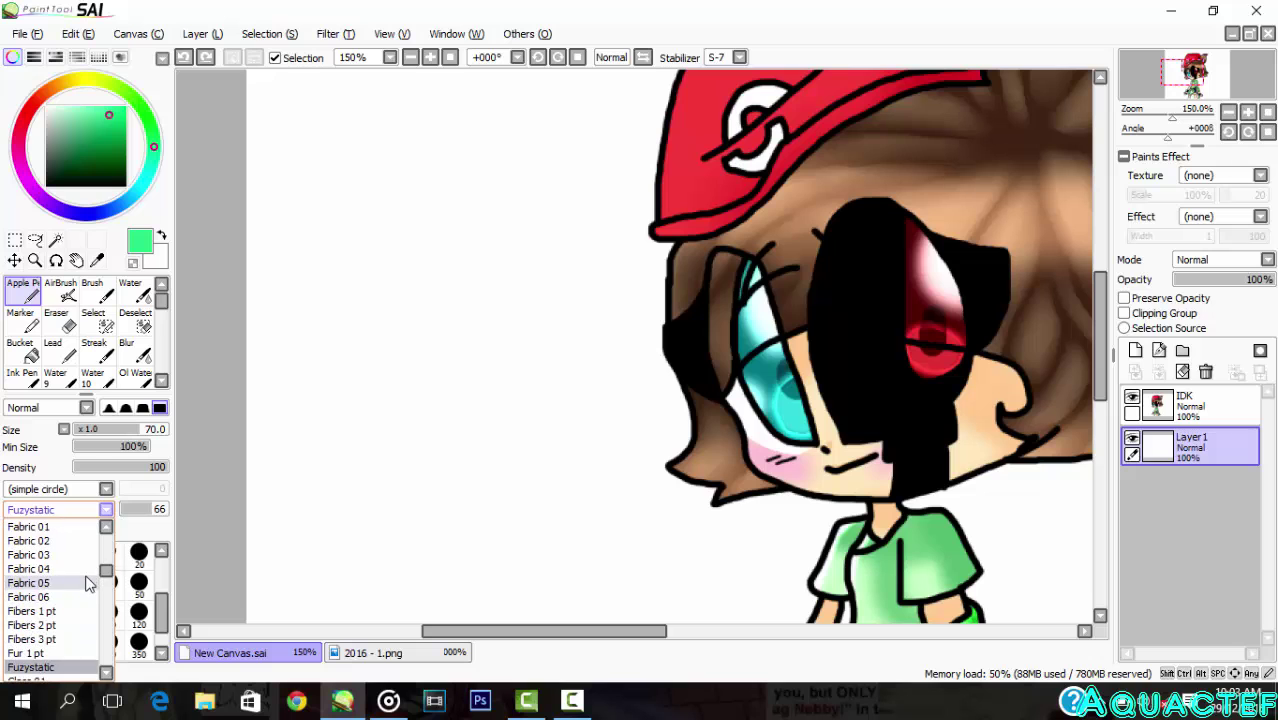
pyautogui.moveTo(108, 580); pyautogui.dragTo(106, 628)
pyautogui.click(72, 620)
pyautogui.moveTo(345, 400); pyautogui.dragTo(470, 510)
pyautogui.hotkey('ctrl', 'z')
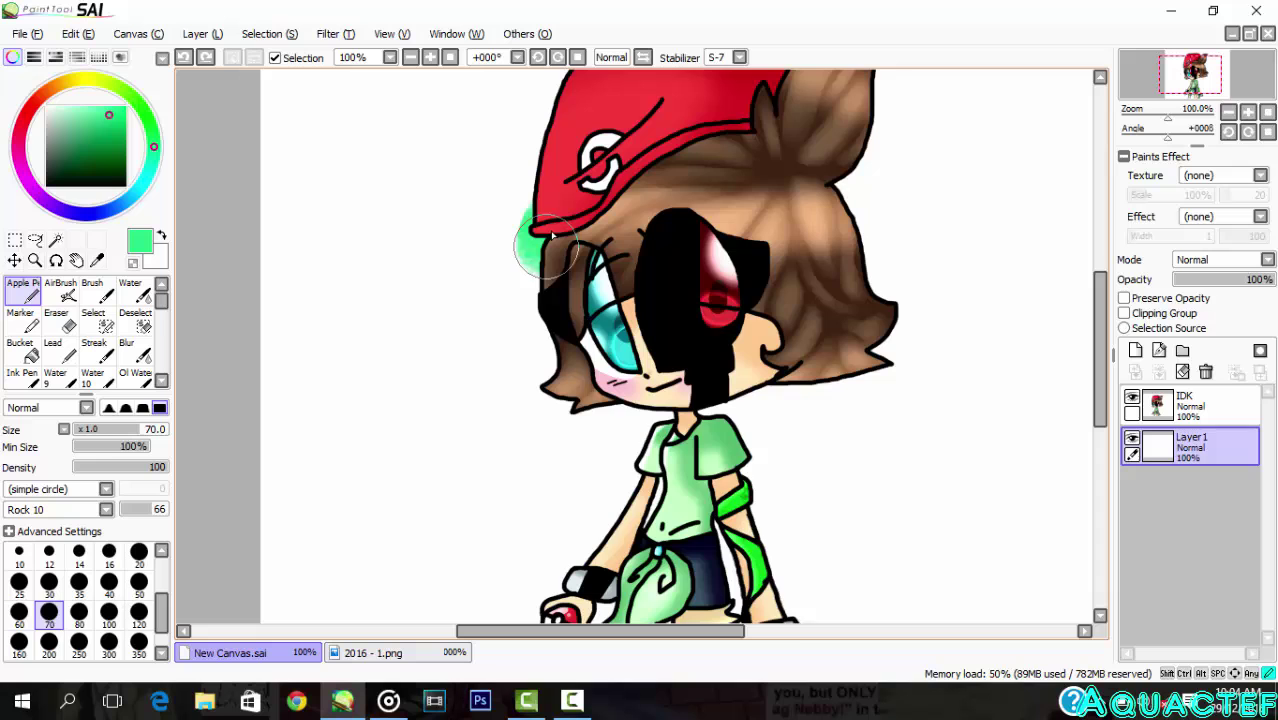
# Step: Paint a mint green backdrop around the character's outline with the size 70 pen and scatter dots around it at size 35
pyautogui.moveTo(540, 230)
pyautogui.mouseDown()
pyautogui.moveTo(559, 388)
pyautogui.moveTo(645, 408)
pyautogui.mouseUp()
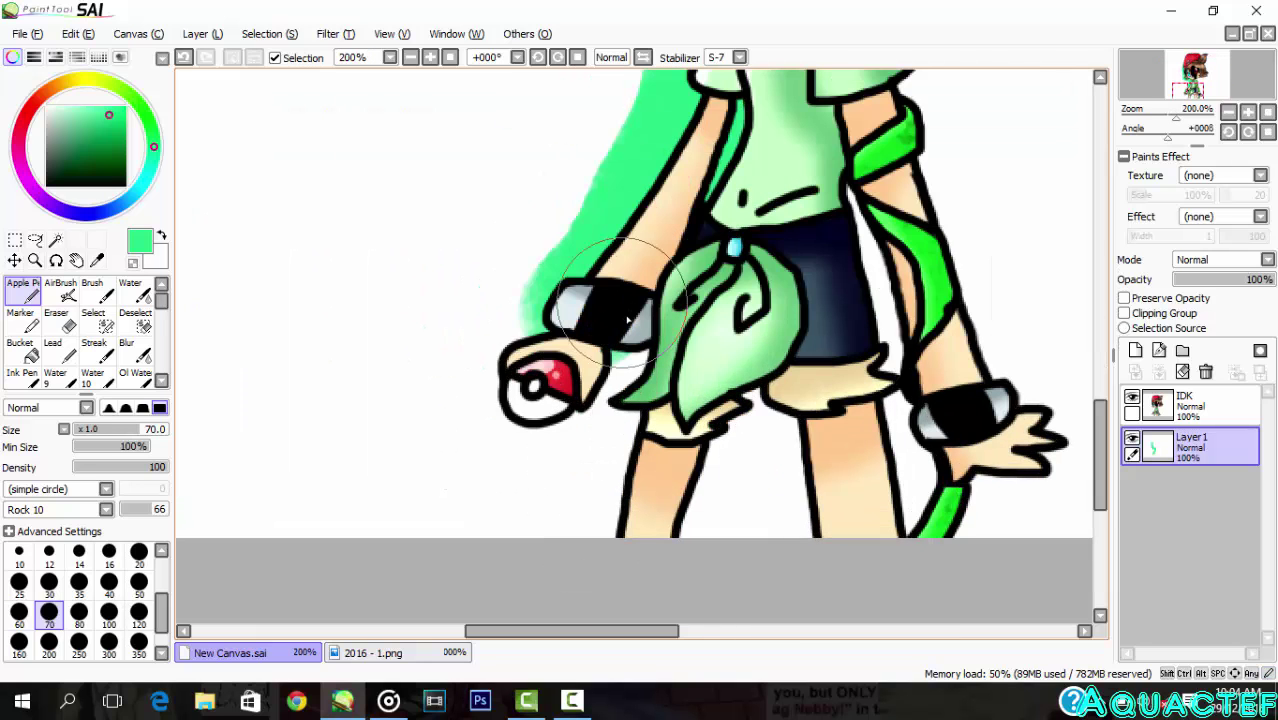
pyautogui.moveTo(540, 300)
pyautogui.mouseDown()
pyautogui.moveTo(728, 497)
pyautogui.moveTo(850, 250)
pyautogui.moveTo(866, 170)
pyautogui.mouseUp()
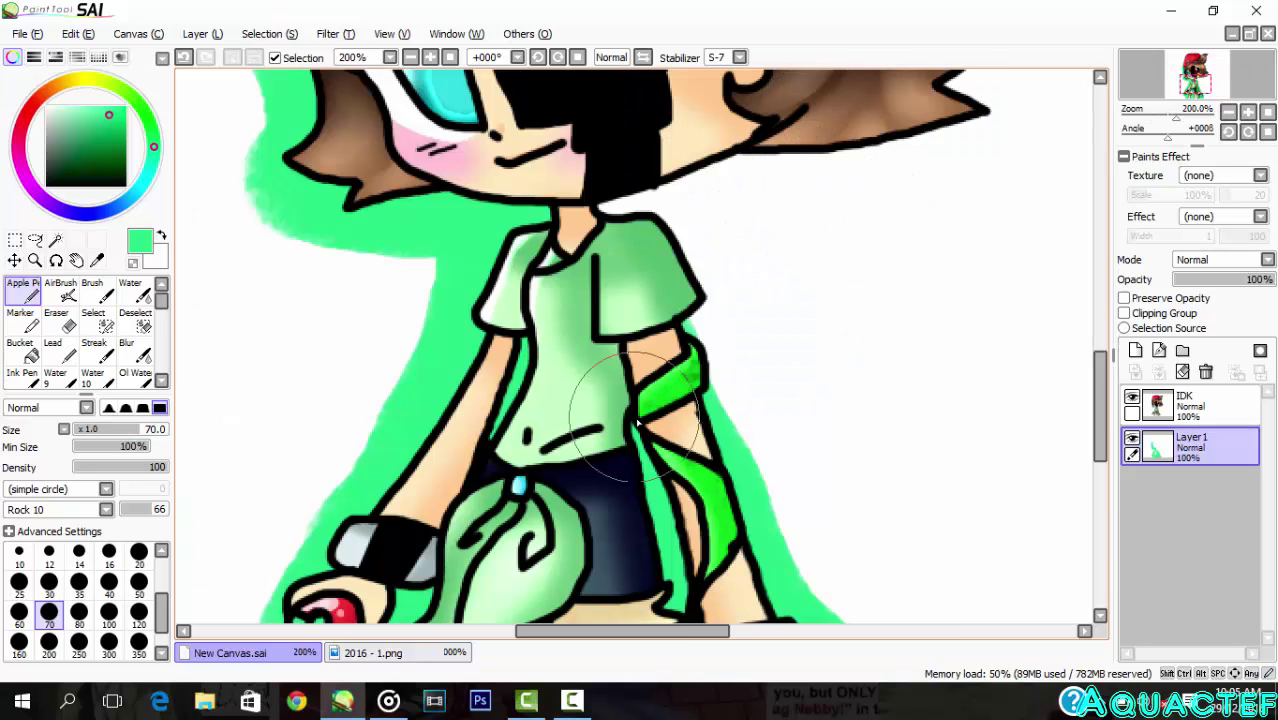
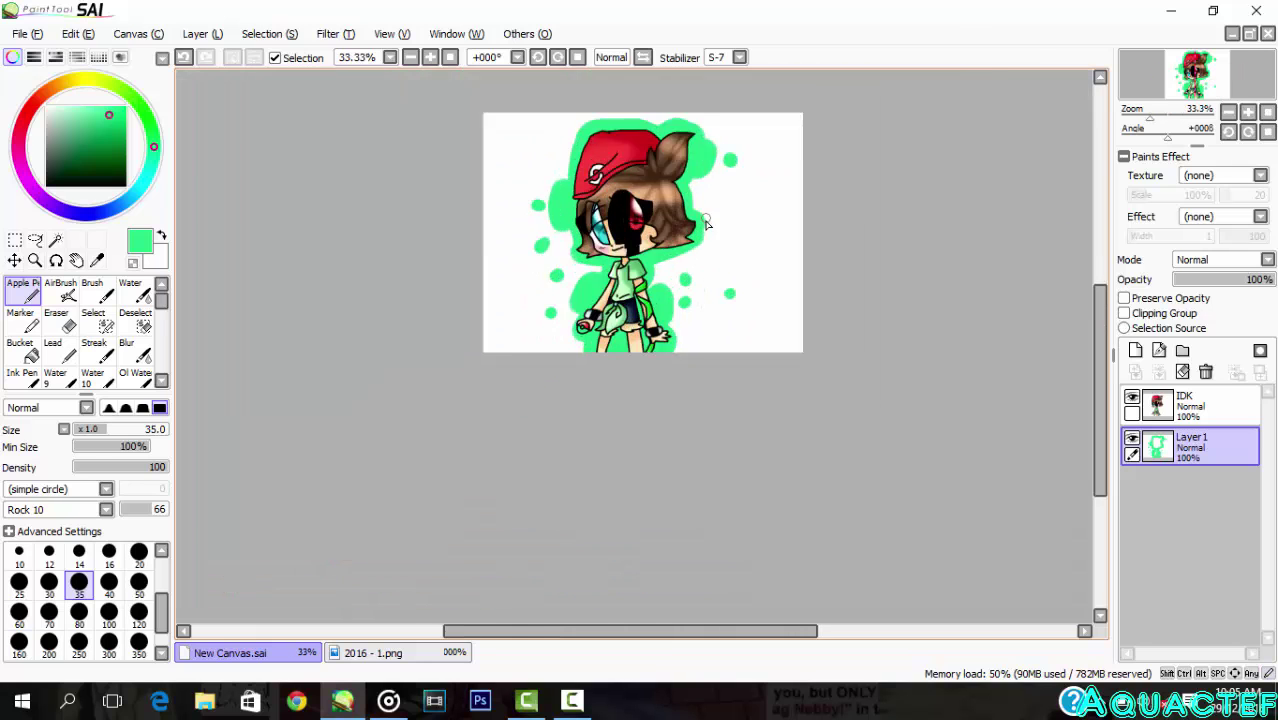
pyautogui.scroll(4, 706, 218)
pyautogui.moveTo(674, 148); pyautogui.dragTo(646, 192)
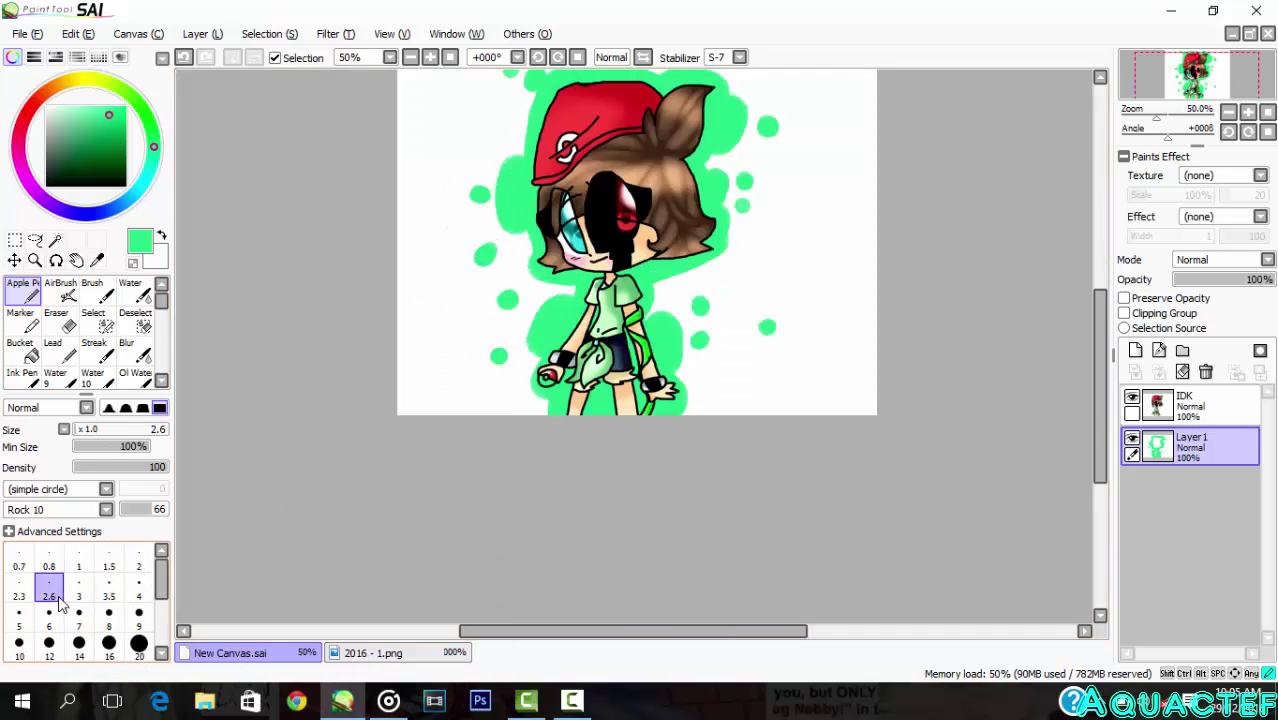
# Step: Try signing the canvas's lower-left corner with the pen at size 2.6 and undo the stroke
pyautogui.scroll(1, 424, 383)
pyautogui.scroll(-1, 30, 614)
pyautogui.scroll(5, 380, 536)
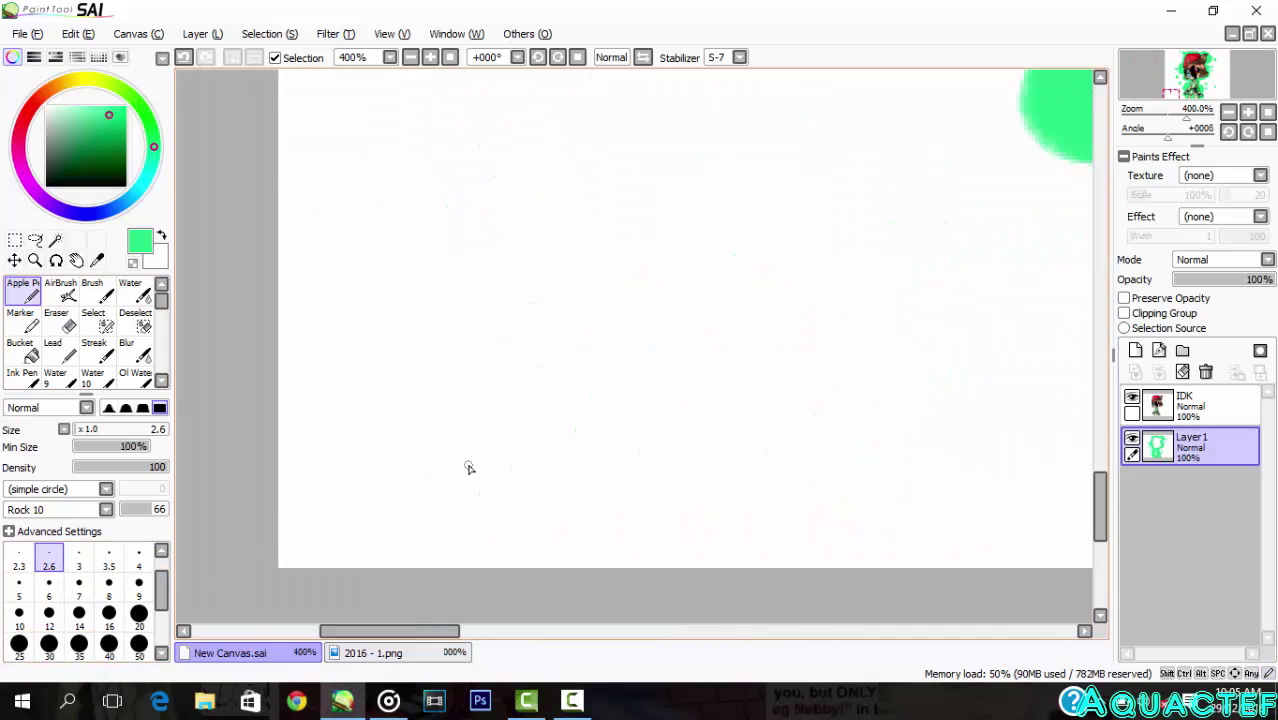
pyautogui.moveTo(470, 463); pyautogui.dragTo(445, 535)
pyautogui.hotkey('ctrl', 'z')
# Step: Write an underlined signature in mint green in the canvas's lower-left corner with the size 7 pen
pyautogui.click(77, 600)
pyautogui.scroll(1, 361, 495)
pyautogui.moveTo(501, 440)
pyautogui.mouseDown()
pyautogui.moveTo(506, 411)
pyautogui.moveTo(571, 539)
pyautogui.moveTo(762, 548)
pyautogui.mouseUp()
pyautogui.moveTo(622, 432)
pyautogui.mouseDown()
pyautogui.moveTo(588, 449)
pyautogui.moveTo(724, 447)
pyautogui.mouseUp()
pyautogui.moveTo(648, 516)
pyautogui.mouseDown()
pyautogui.moveTo(673, 499)
pyautogui.moveTo(782, 538)
pyautogui.mouseUp()
pyautogui.click(825, 543)
pyautogui.scroll(-7, 725, 488)
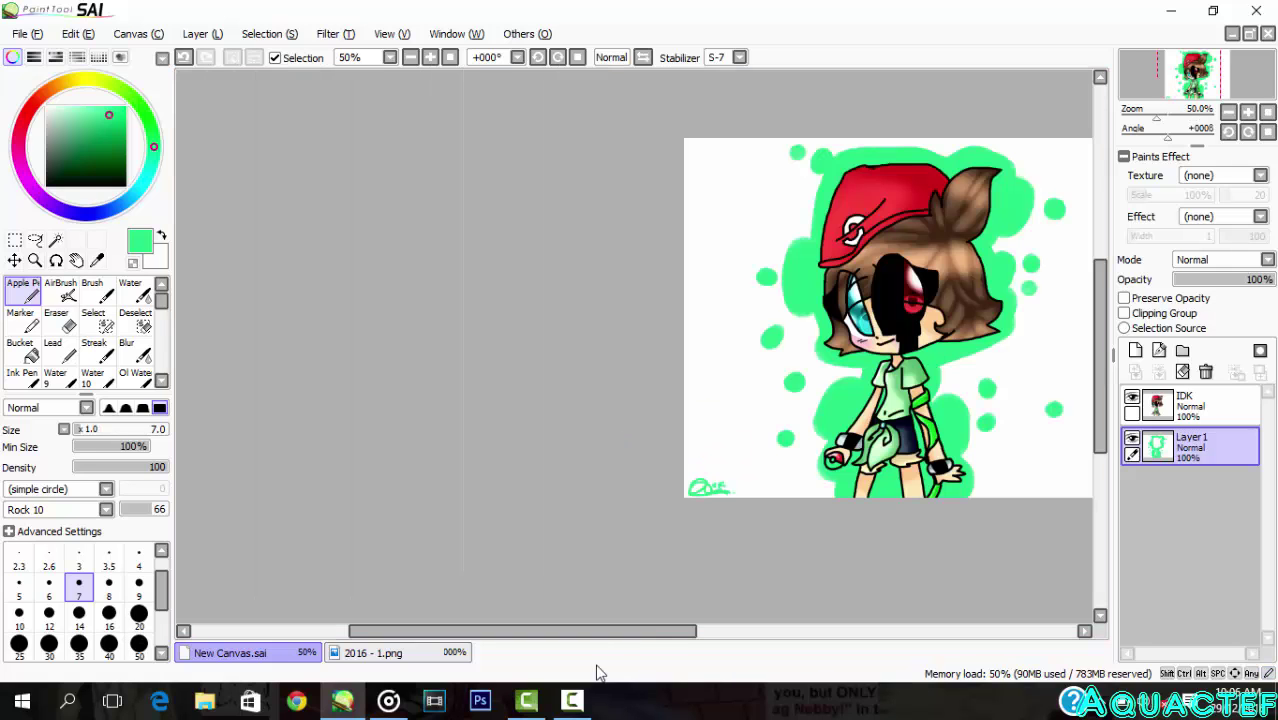
pyautogui.moveTo(663, 631); pyautogui.dragTo(765, 630)
pyautogui.click(431, 57)
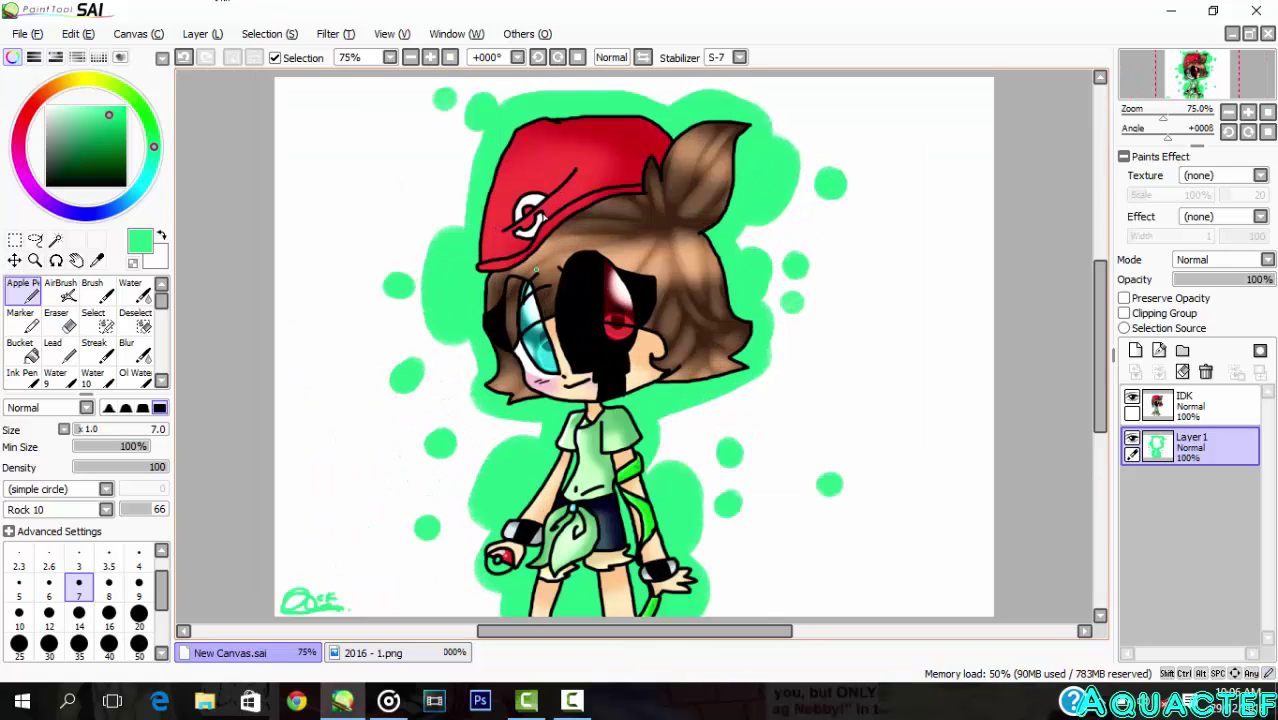
pyautogui.click(20, 33)
pyautogui.moveTo(106, 196)
pyautogui.click(290, 270)
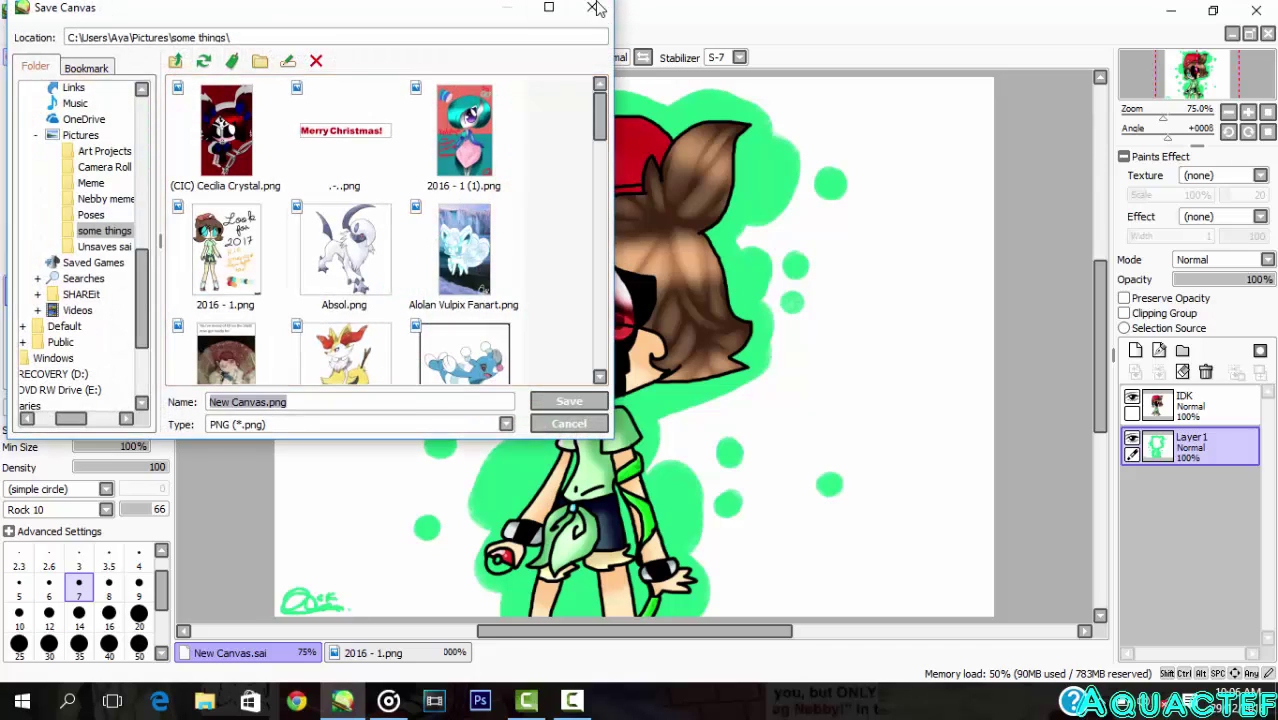
pyautogui.click(594, 8)
# Step: Erase the green backdrop from the ball's white half and centre button with the eraser at size 14
pyautogui.press('e')
pyautogui.scroll(-1, 410, 428)
pyautogui.scroll(7, 410, 552)
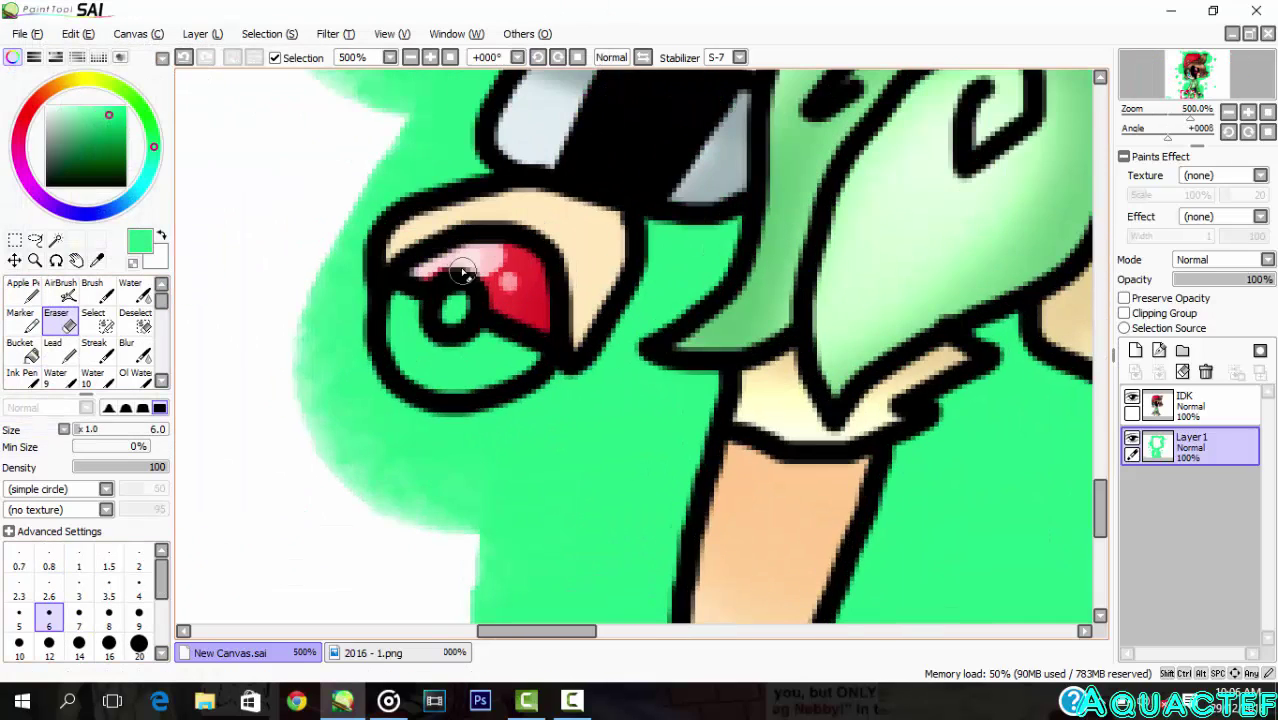
pyautogui.click(79, 648)
pyautogui.scroll(1, 410, 290)
pyautogui.moveTo(380, 372)
pyautogui.mouseDown()
pyautogui.moveTo(531, 408)
pyautogui.moveTo(572, 387)
pyautogui.mouseUp()
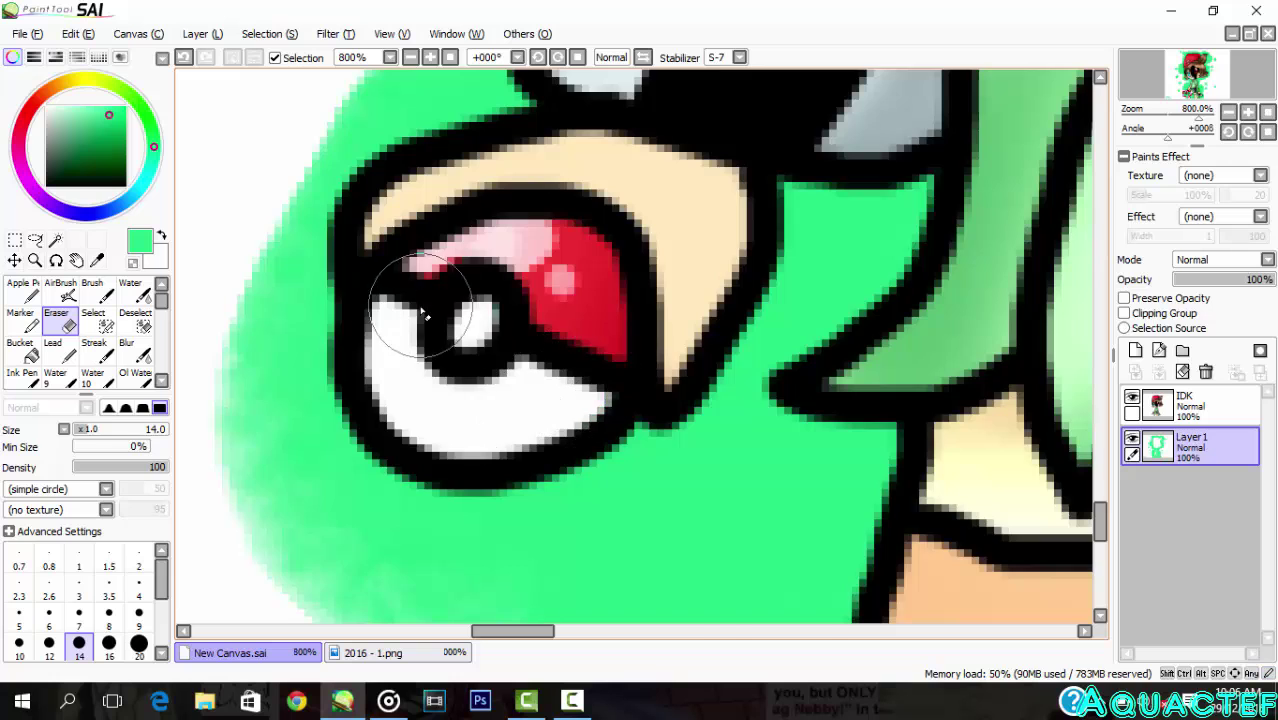
# Step: Export the drawing as a PNG named IDK in the some things folder and close the program
pyautogui.scroll(-8, 425, 315)
pyautogui.scroll(1, 425, 315)
pyautogui.click(27, 33)
pyautogui.moveTo(120, 193)
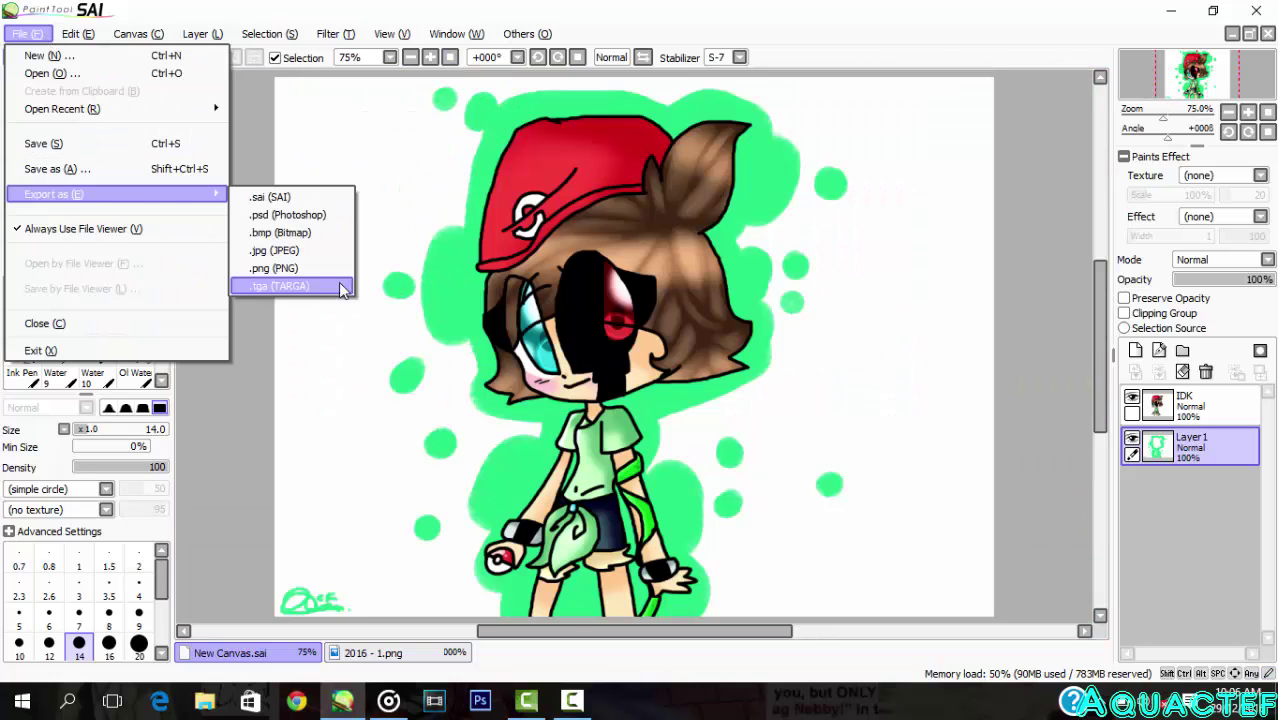
pyautogui.click(310, 266)
pyautogui.press('BackSpace')
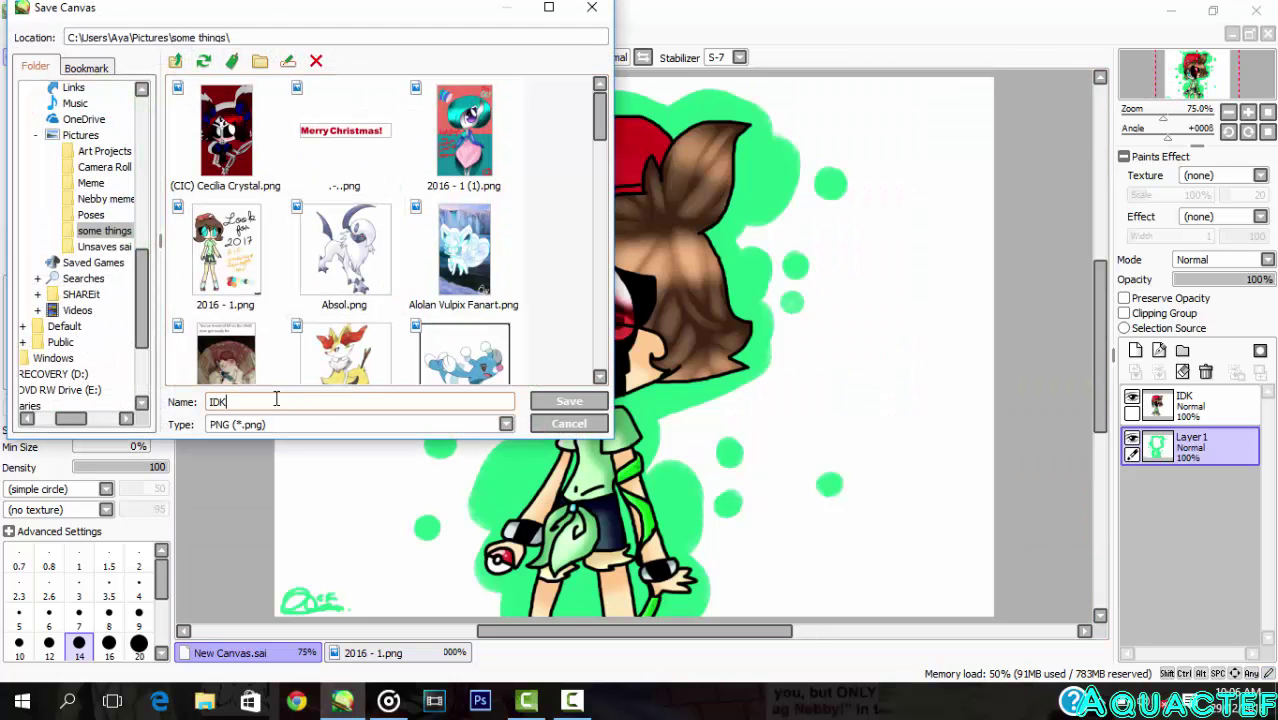
pyautogui.press('Return')
pyautogui.click(689, 343)
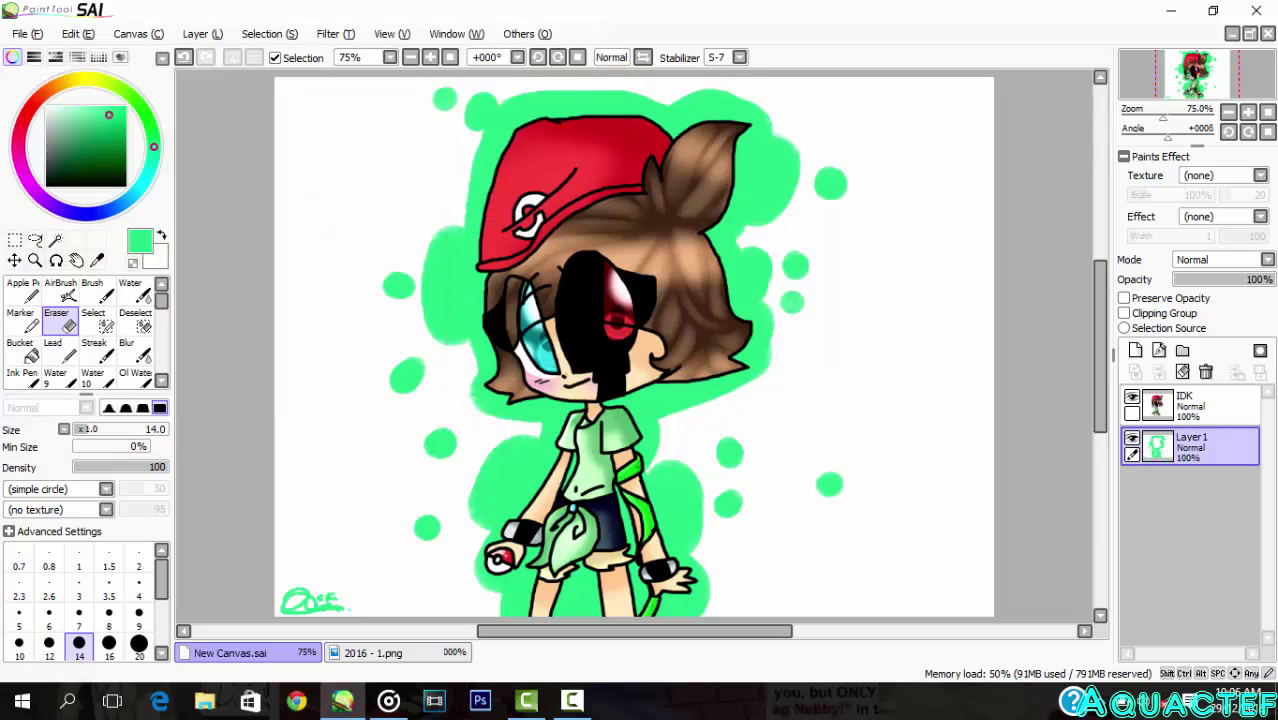
pyautogui.click(1262, 10)
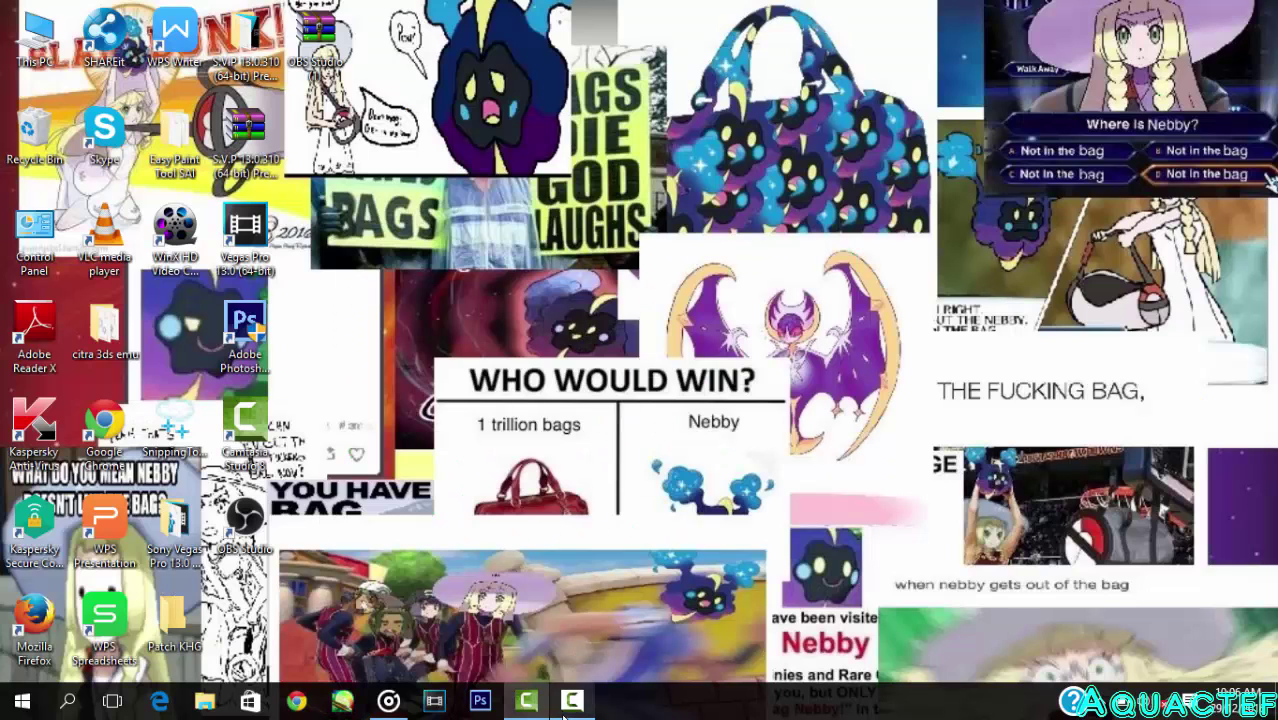